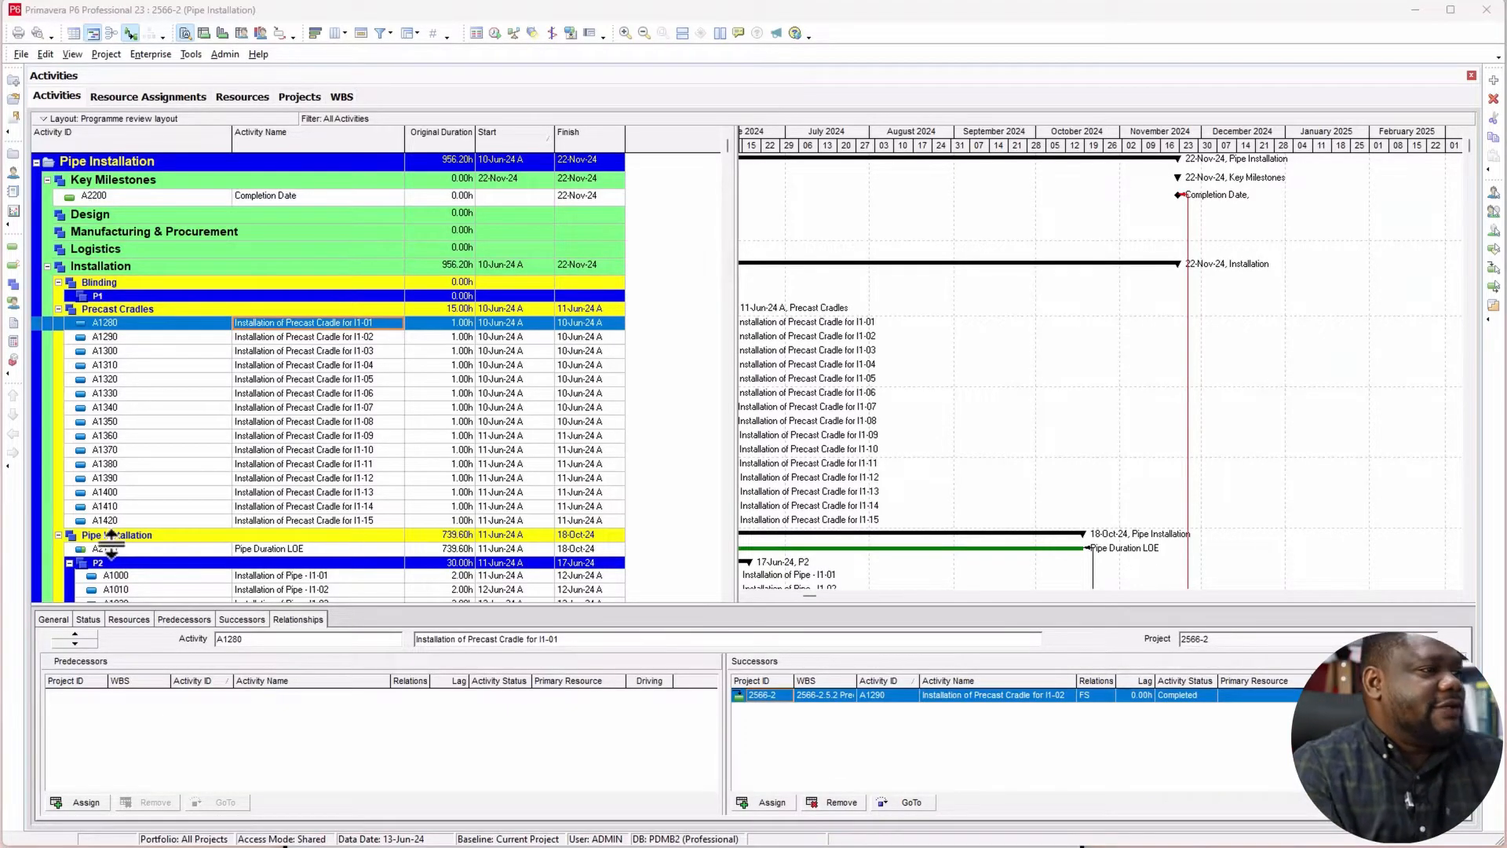
Step: Select the Completion Date milestone A2200 under Key Milestones and highlight its activity ID
{"action": "left_click", "coordinate": [309, 348]}
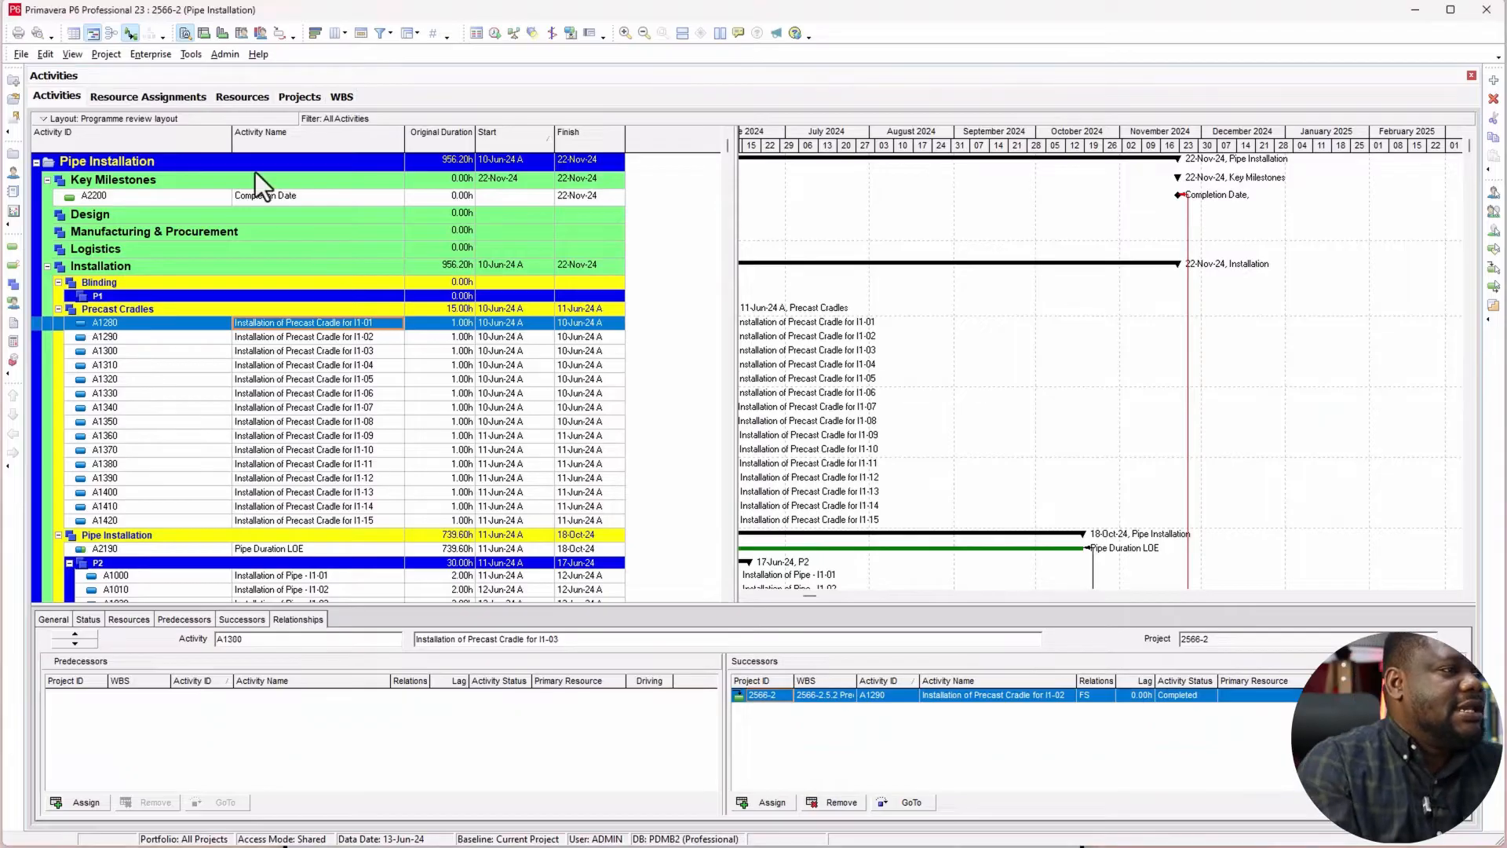
{"action": "left_click", "coordinate": [285, 197]}
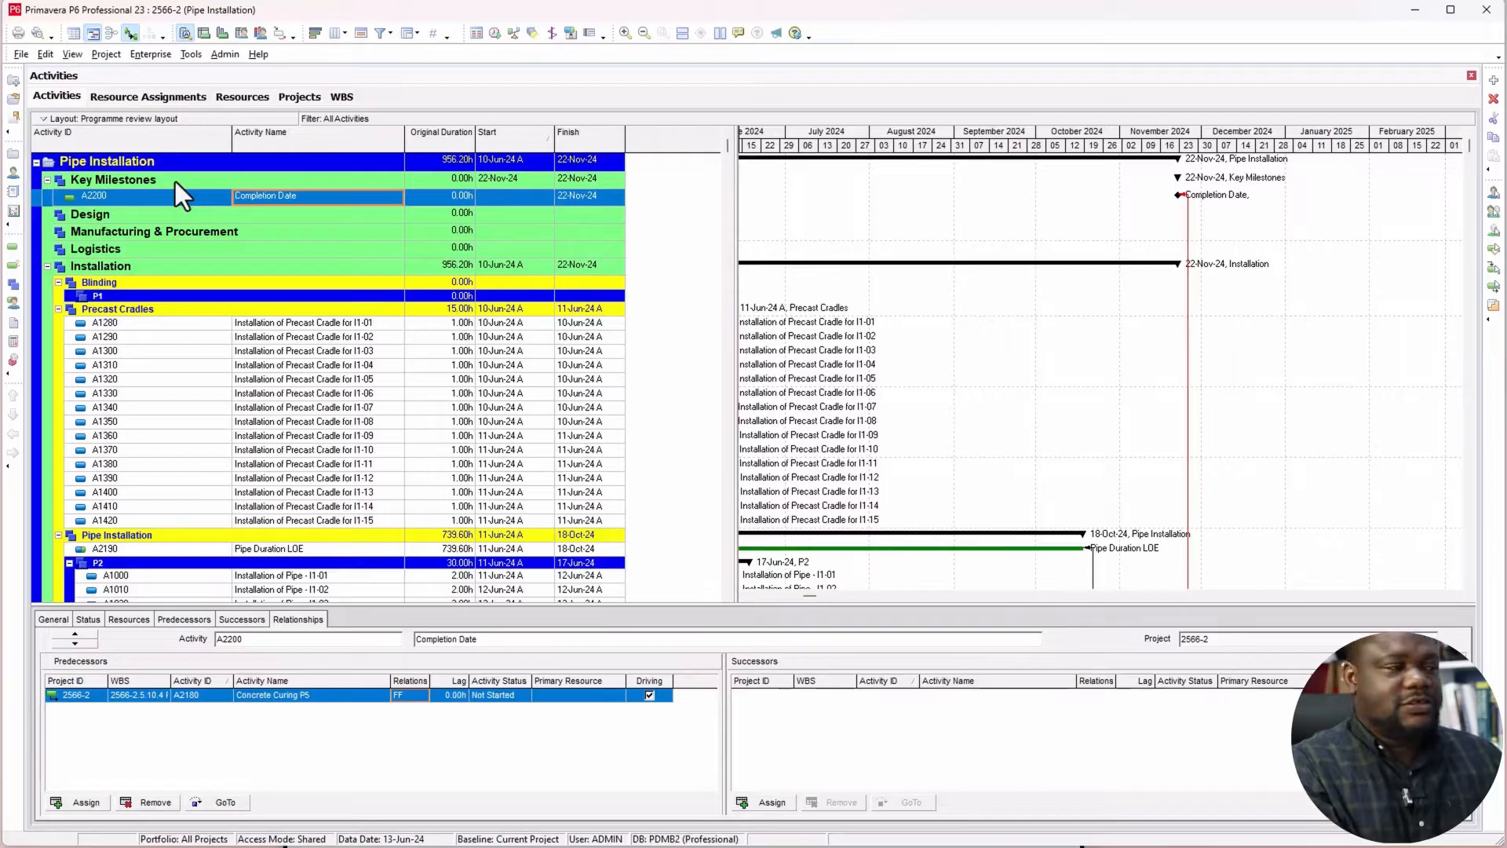
{"action": "left_click", "coordinate": [130, 196]}
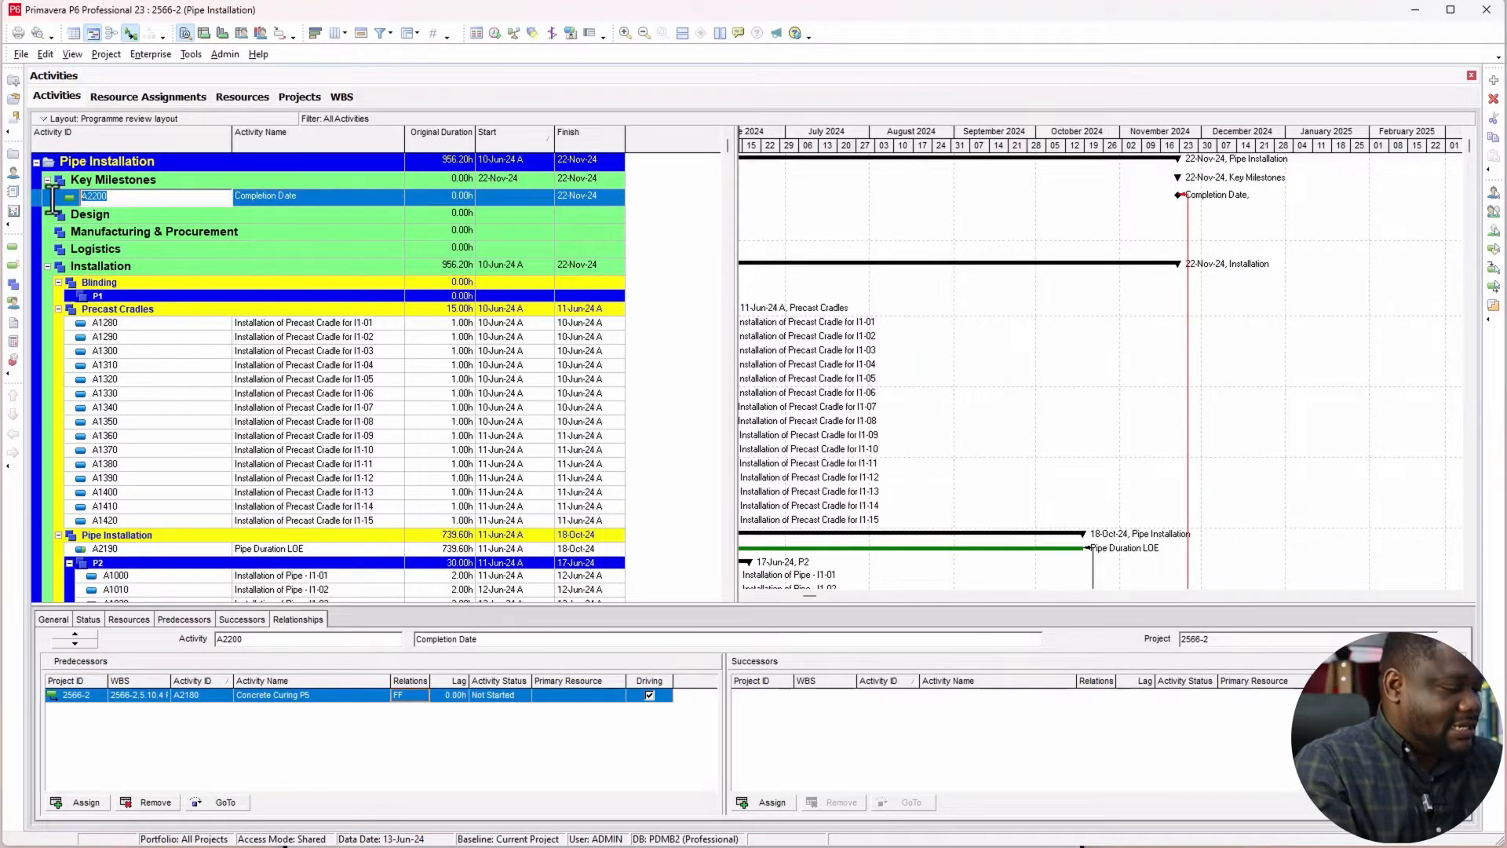
Step: Create a new user-defined activity filter named "Activity Driving Completion Date"
{"action": "left_click", "coordinate": [378, 33]}
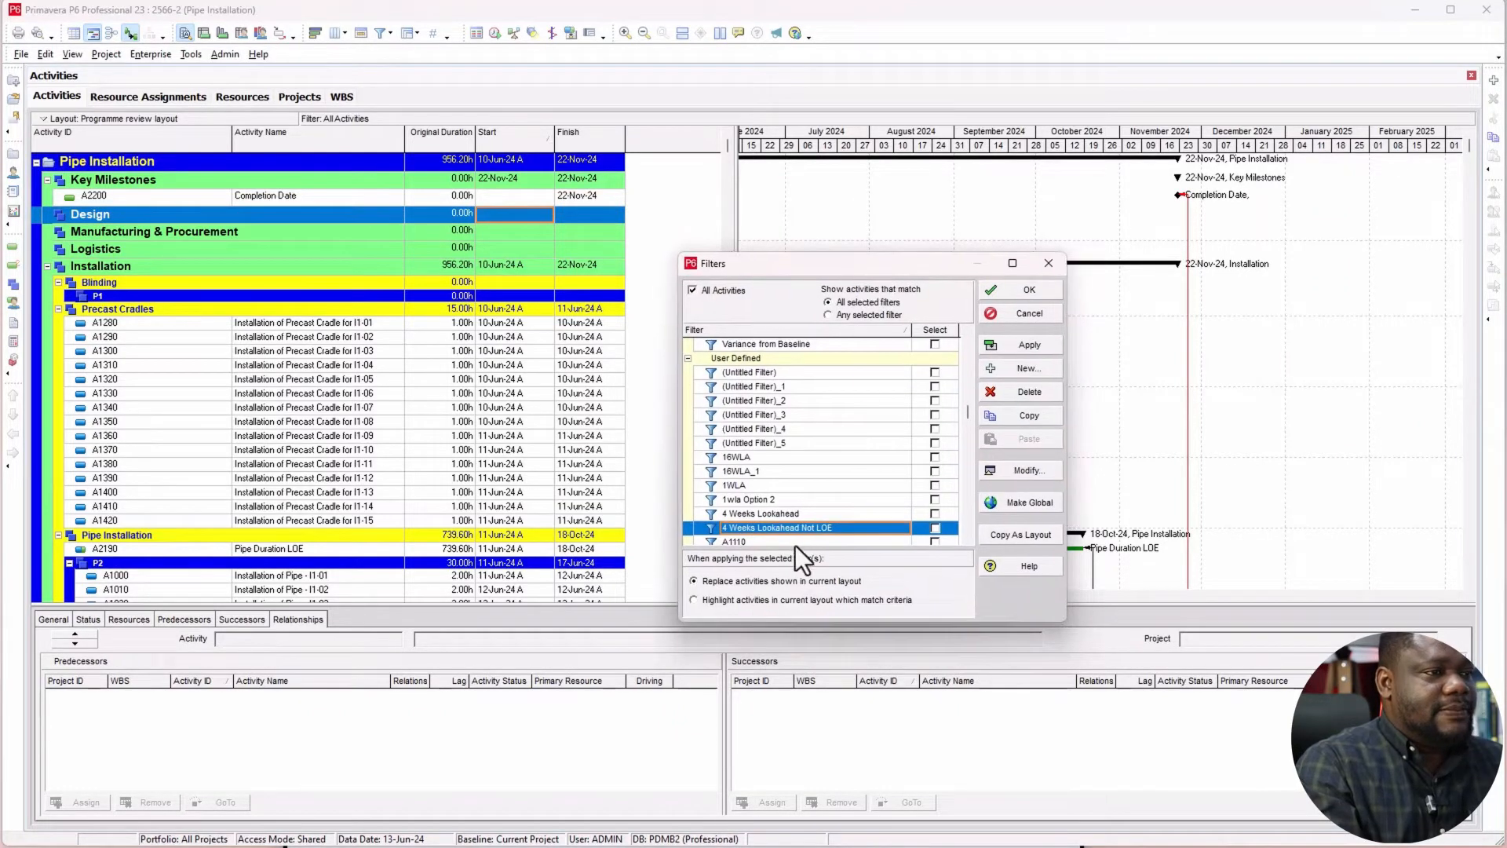
{"action": "left_click", "coordinate": [1011, 369]}
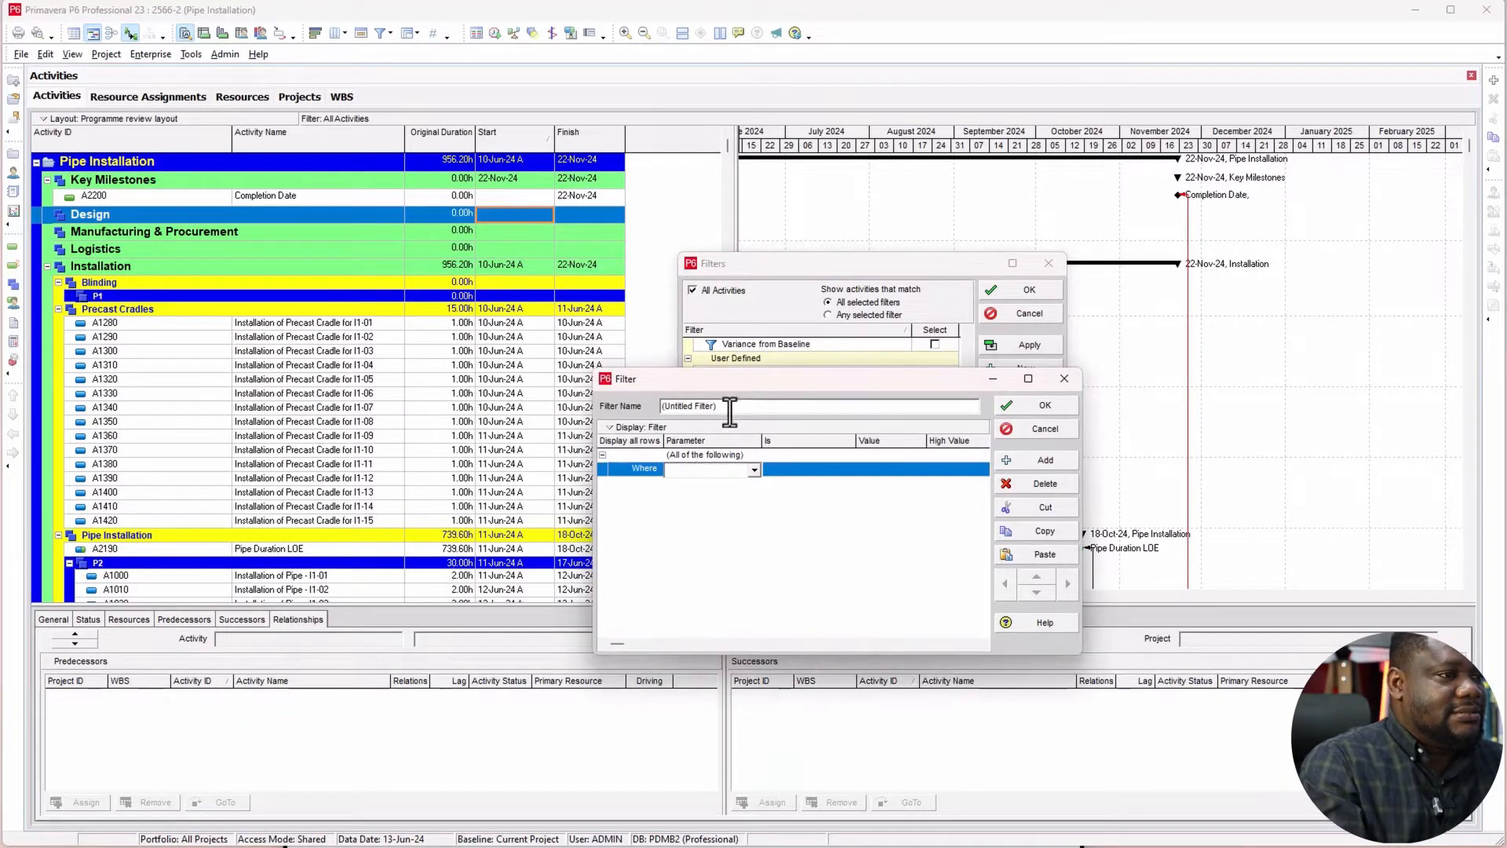
{"action": "type", "text": "Activi"}
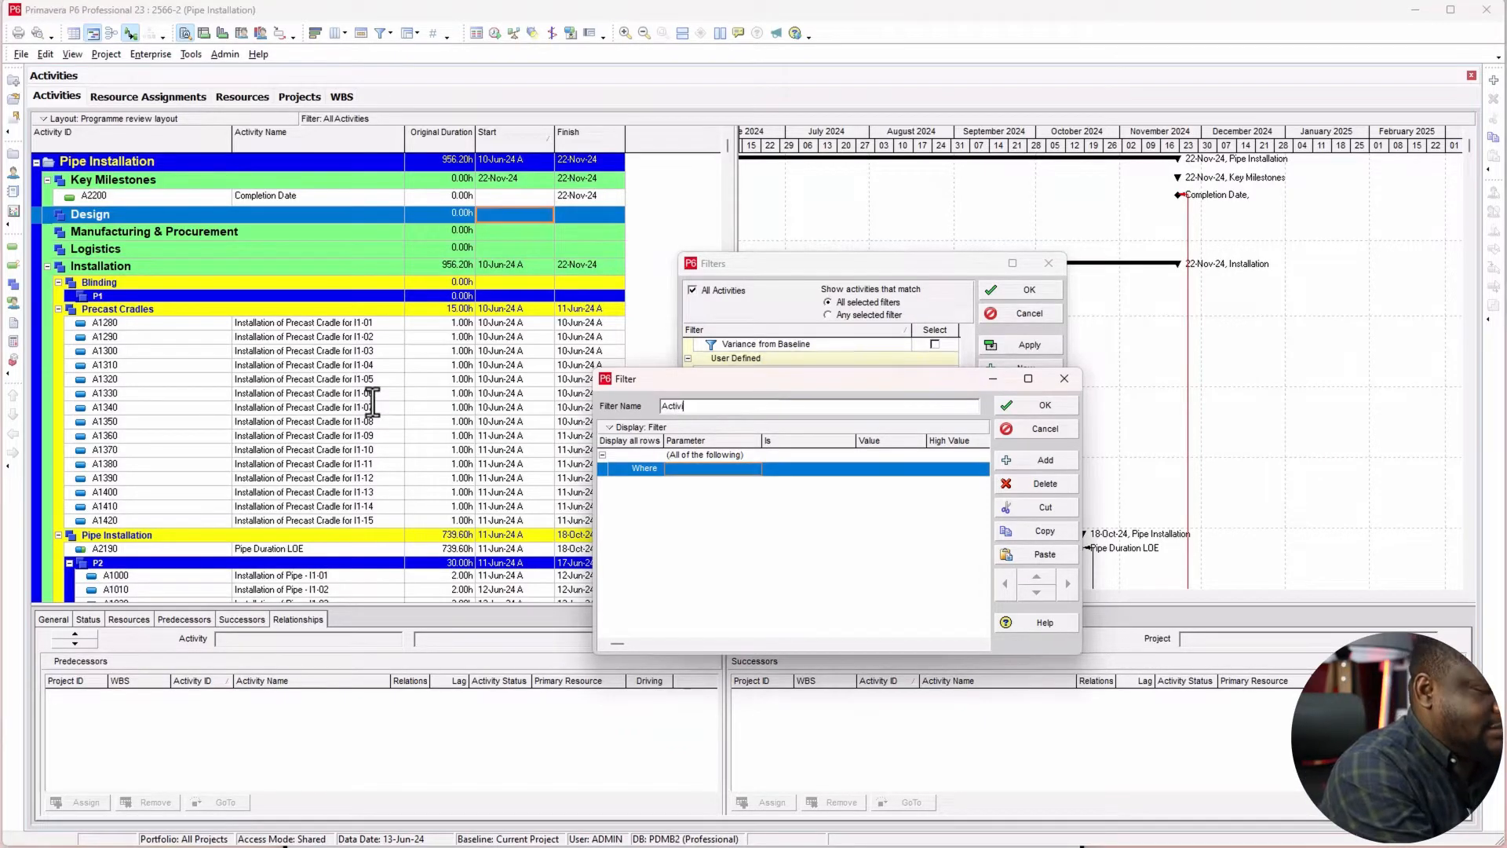
{"action": "type", "text": "ty Dri"}
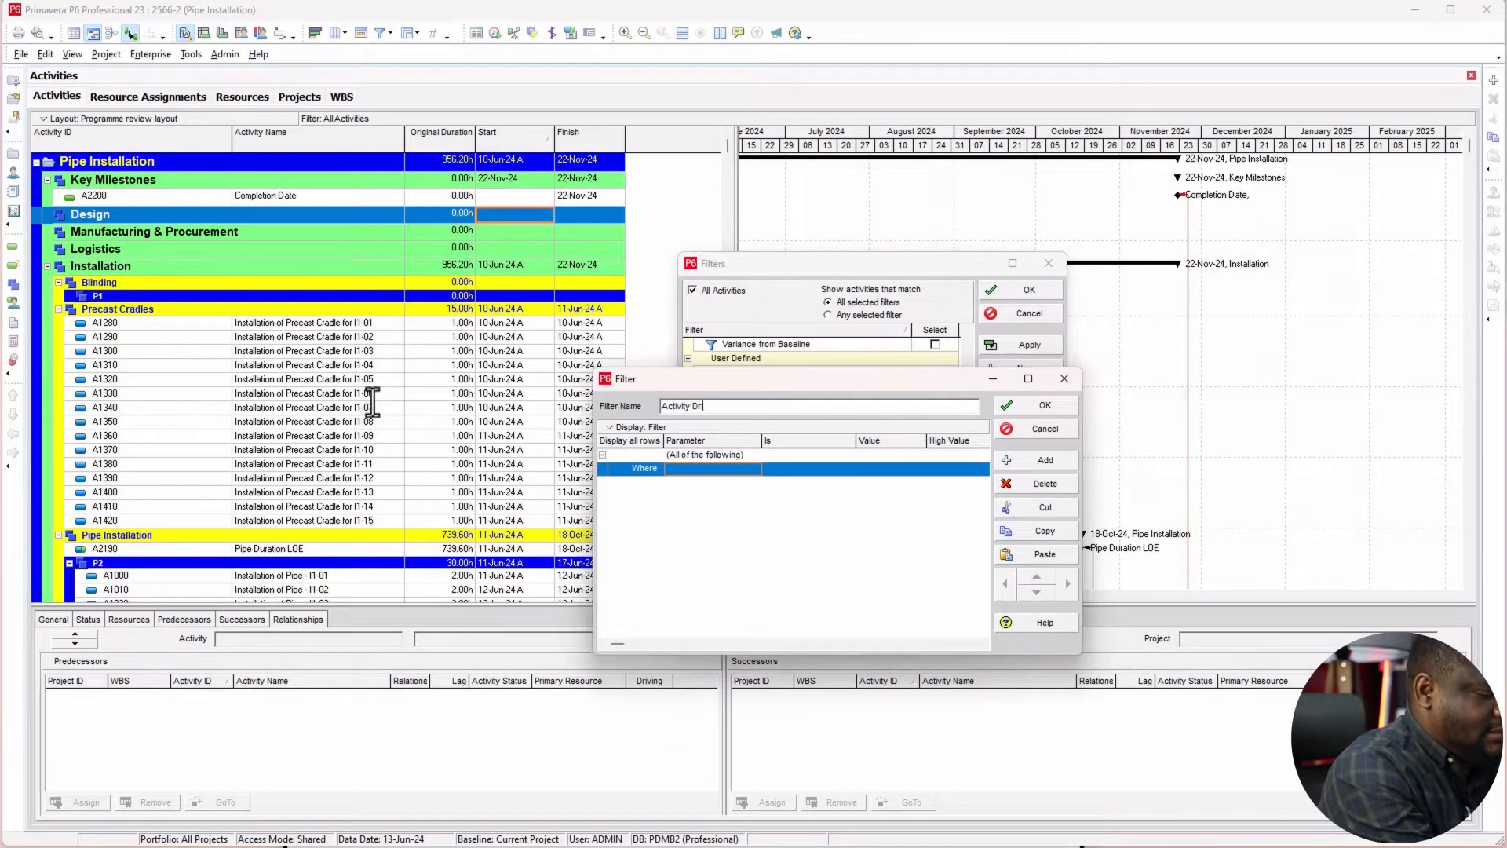
{"action": "type", "text": "ving Completion Date"}
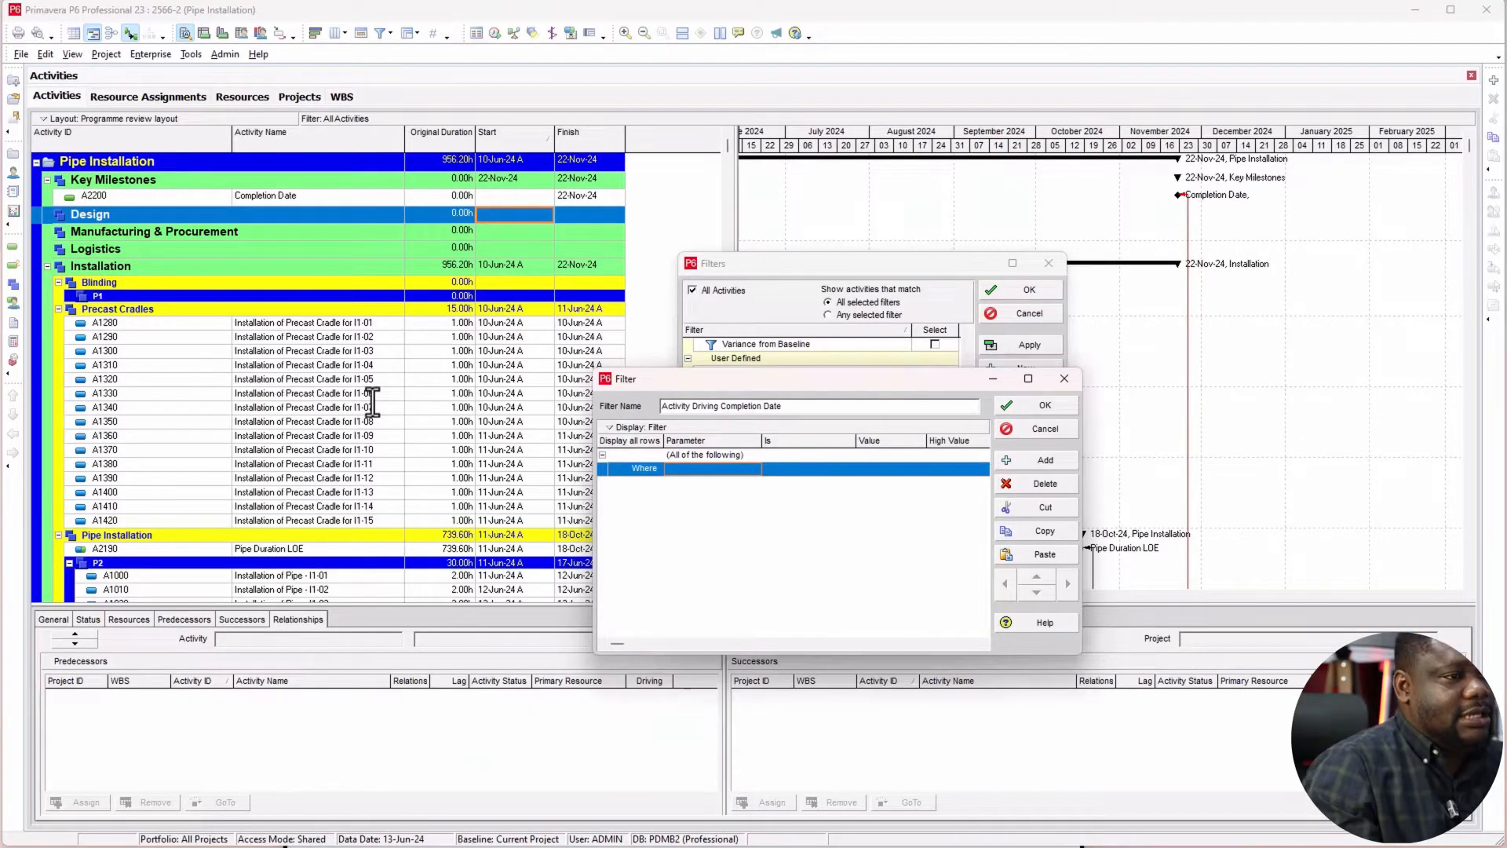
Step: Set the filter criterion to Activity ID equals A2200 and save the filter
{"action": "left_click", "coordinate": [719, 471]}
{"action": "left_click", "coordinate": [703, 561]}
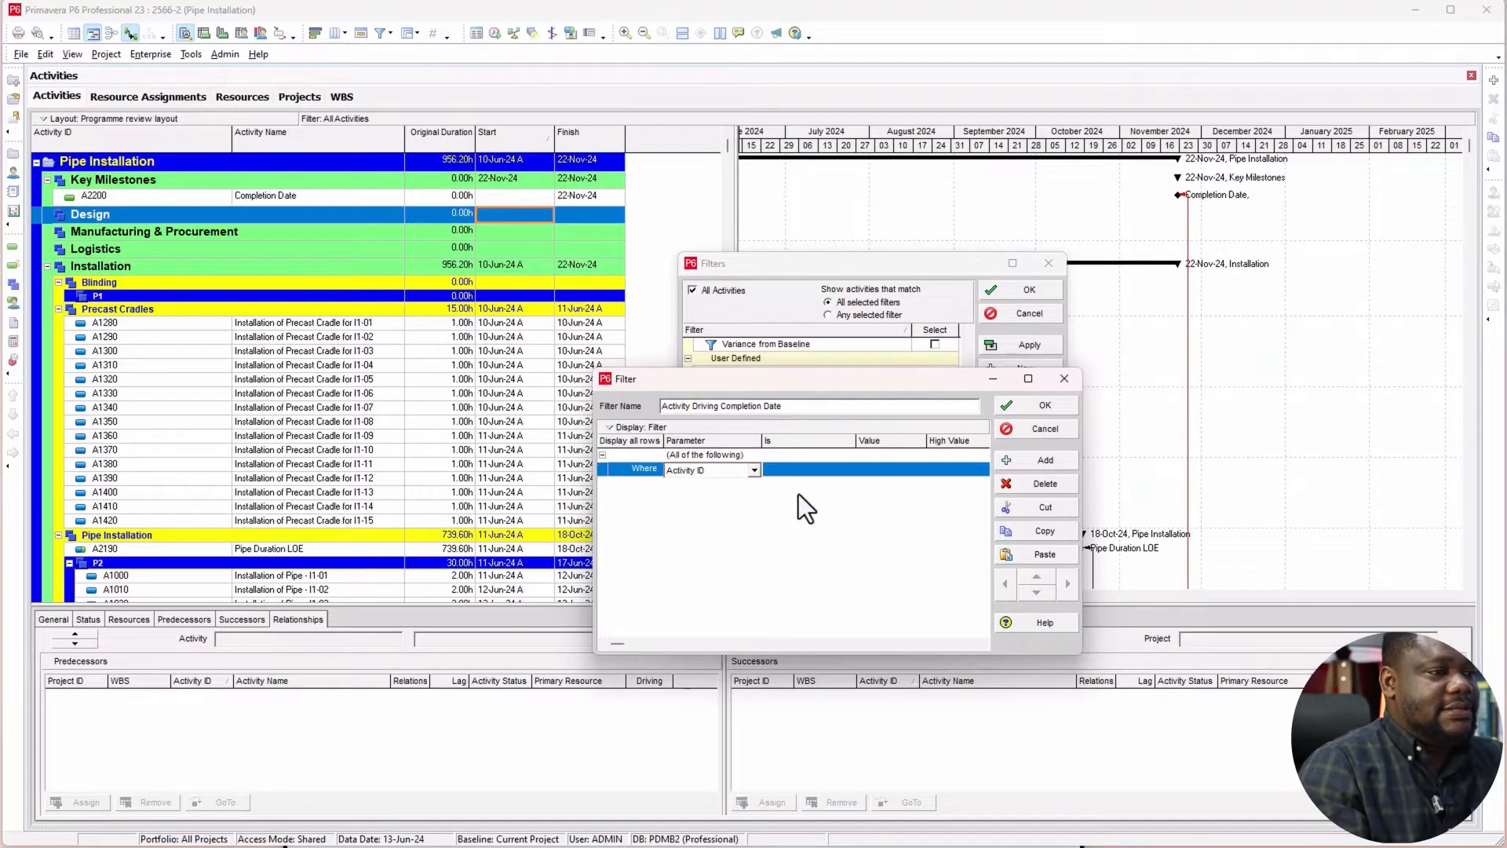
{"action": "left_click", "coordinate": [803, 467]}
{"action": "left_click", "coordinate": [892, 470]}
{"action": "type", "text": "A2200"}
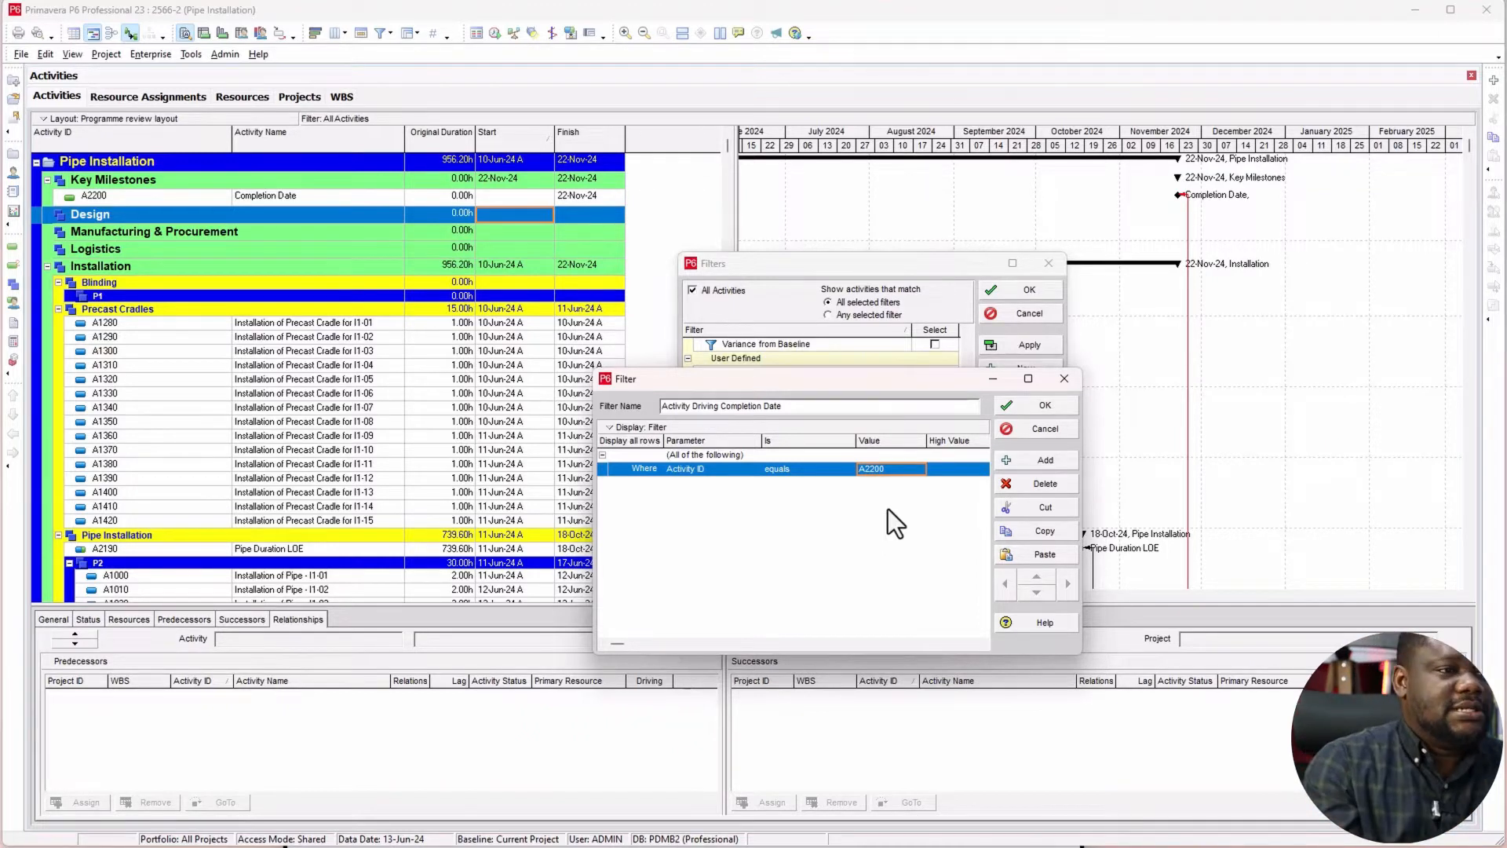
{"action": "left_click", "coordinate": [1044, 406]}
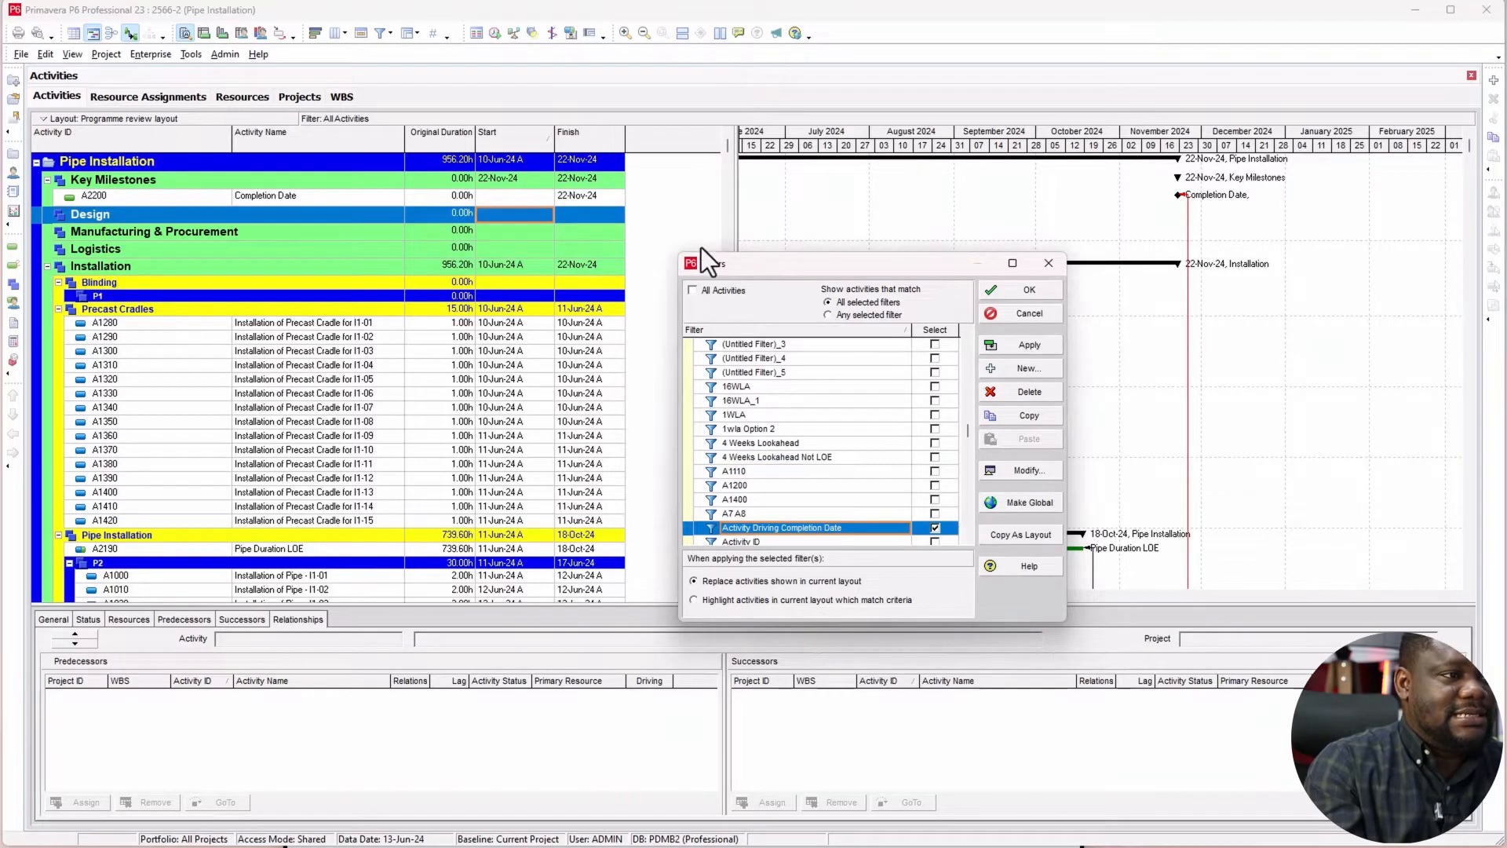
Step: Apply only the Activity Driving Completion Date filter to the activity layout, replacing the activities shown
{"action": "left_click", "coordinate": [711, 292]}
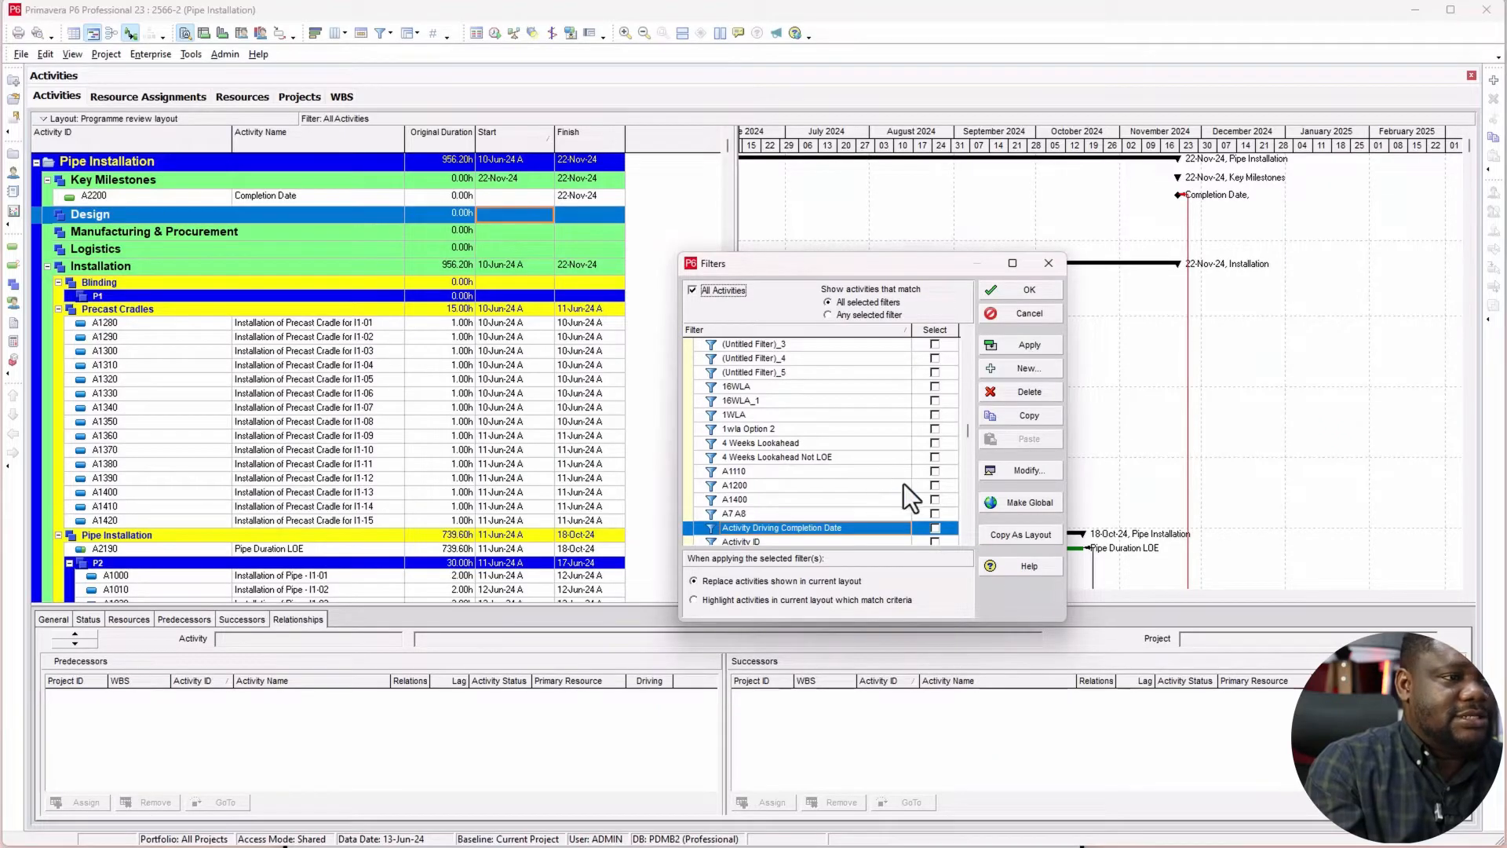
{"action": "left_click", "coordinate": [934, 528]}
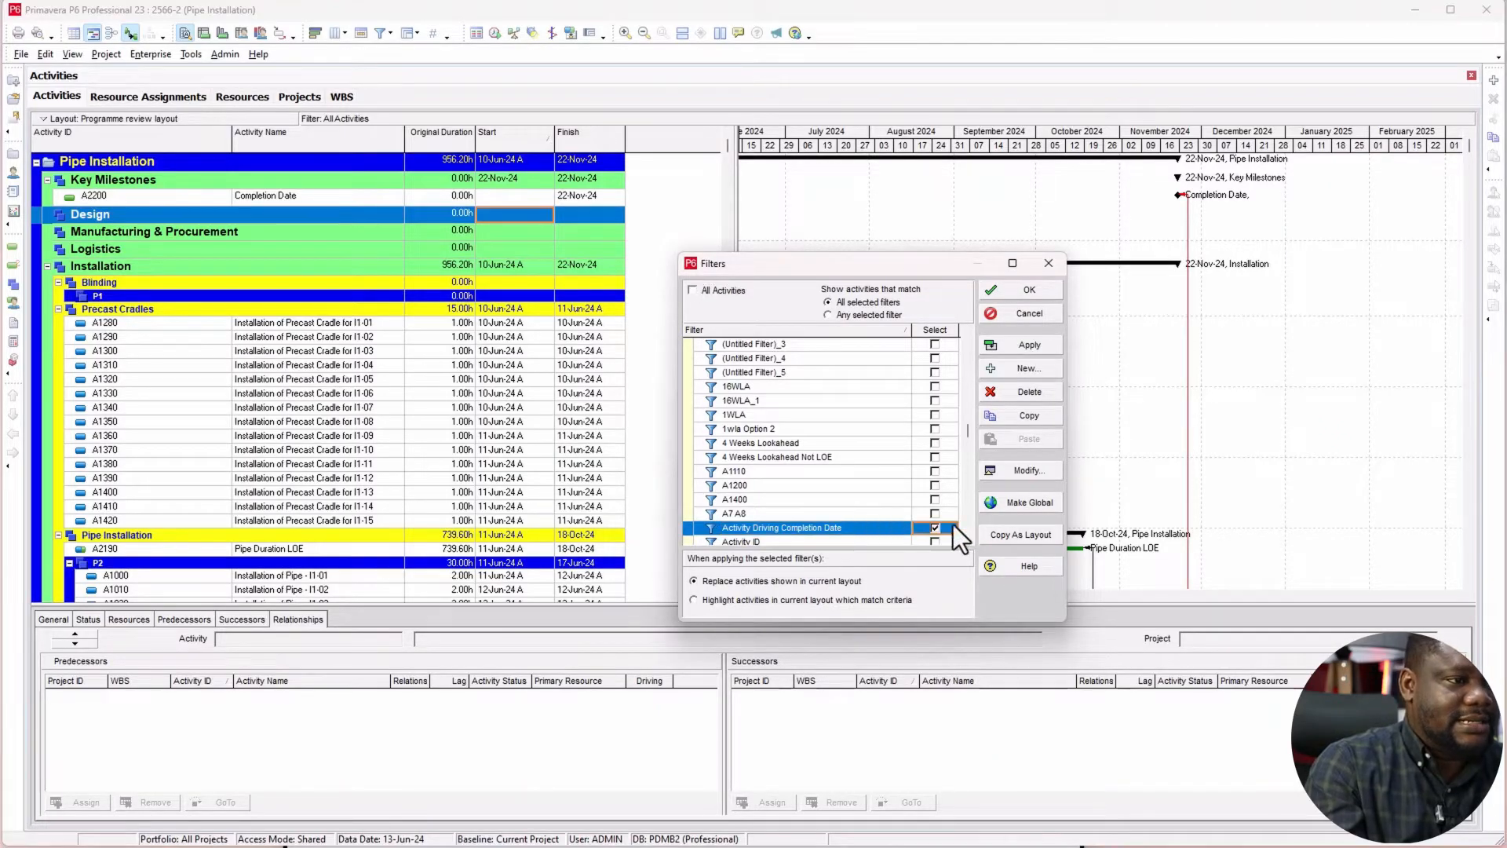
{"action": "left_click", "coordinate": [1019, 347]}
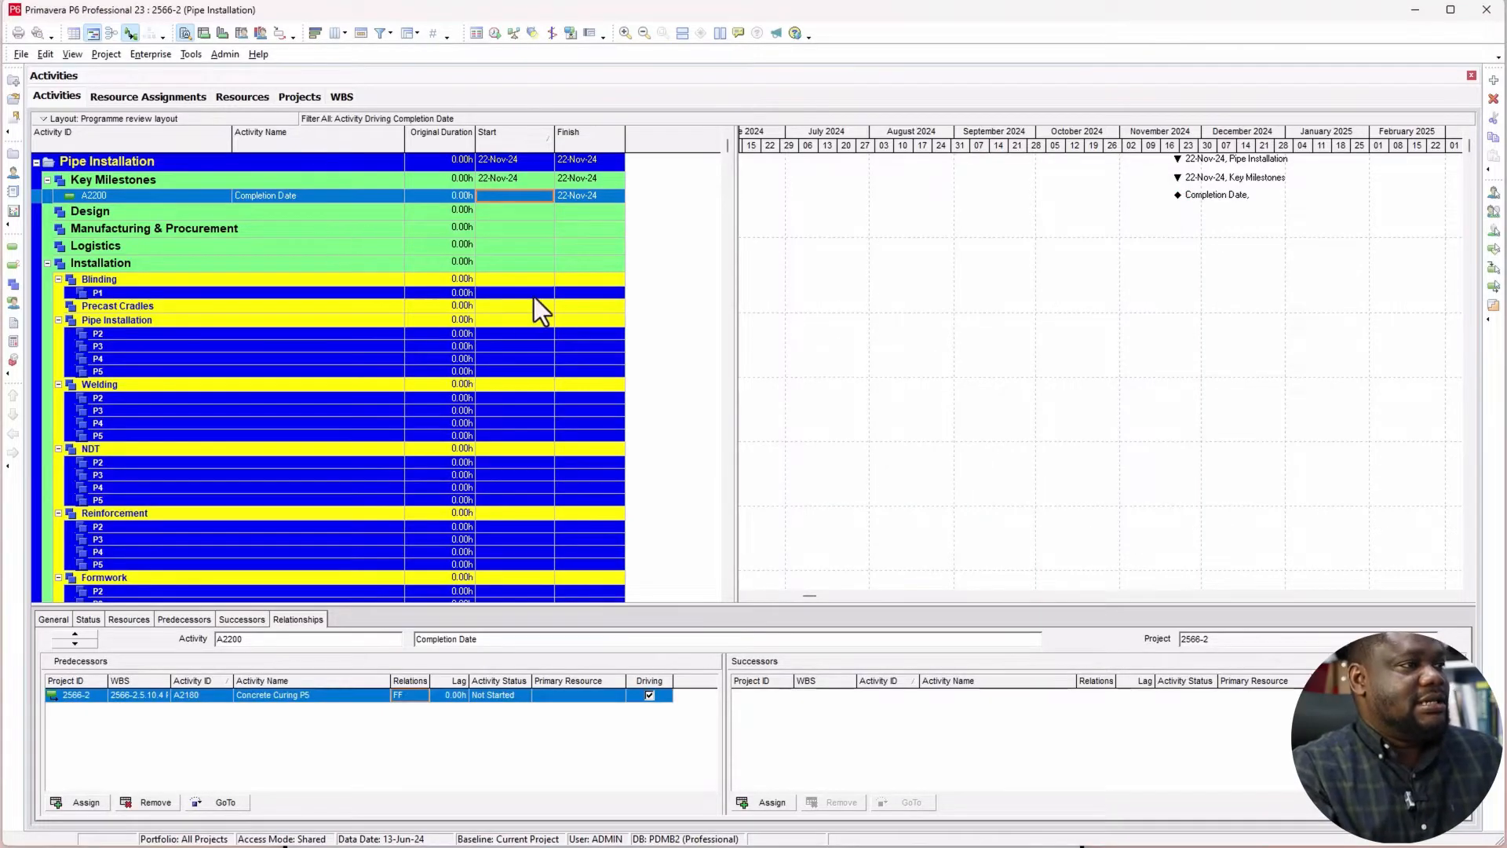
Step: Add the Activity Count column from the Number of Activities group to the activity table, after Finish
{"action": "scroll", "coordinate": [533, 298], "scroll_direction": "down", "scroll_amount": 5}
{"action": "scroll", "coordinate": [536, 303], "scroll_direction": "down", "scroll_amount": 6}
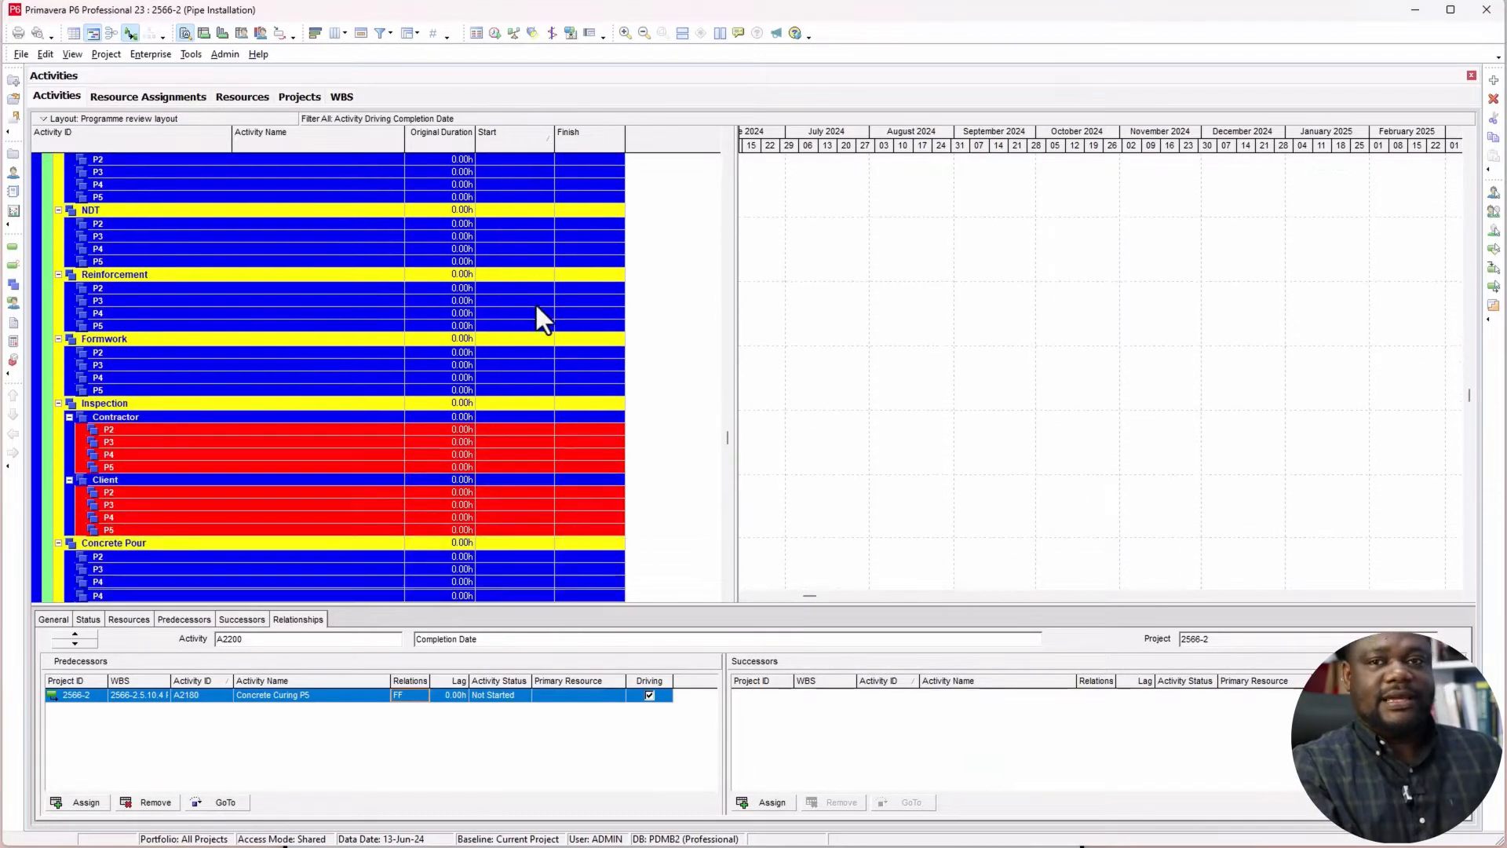
{"action": "scroll", "coordinate": [529, 275], "scroll_direction": "up", "scroll_amount": 9}
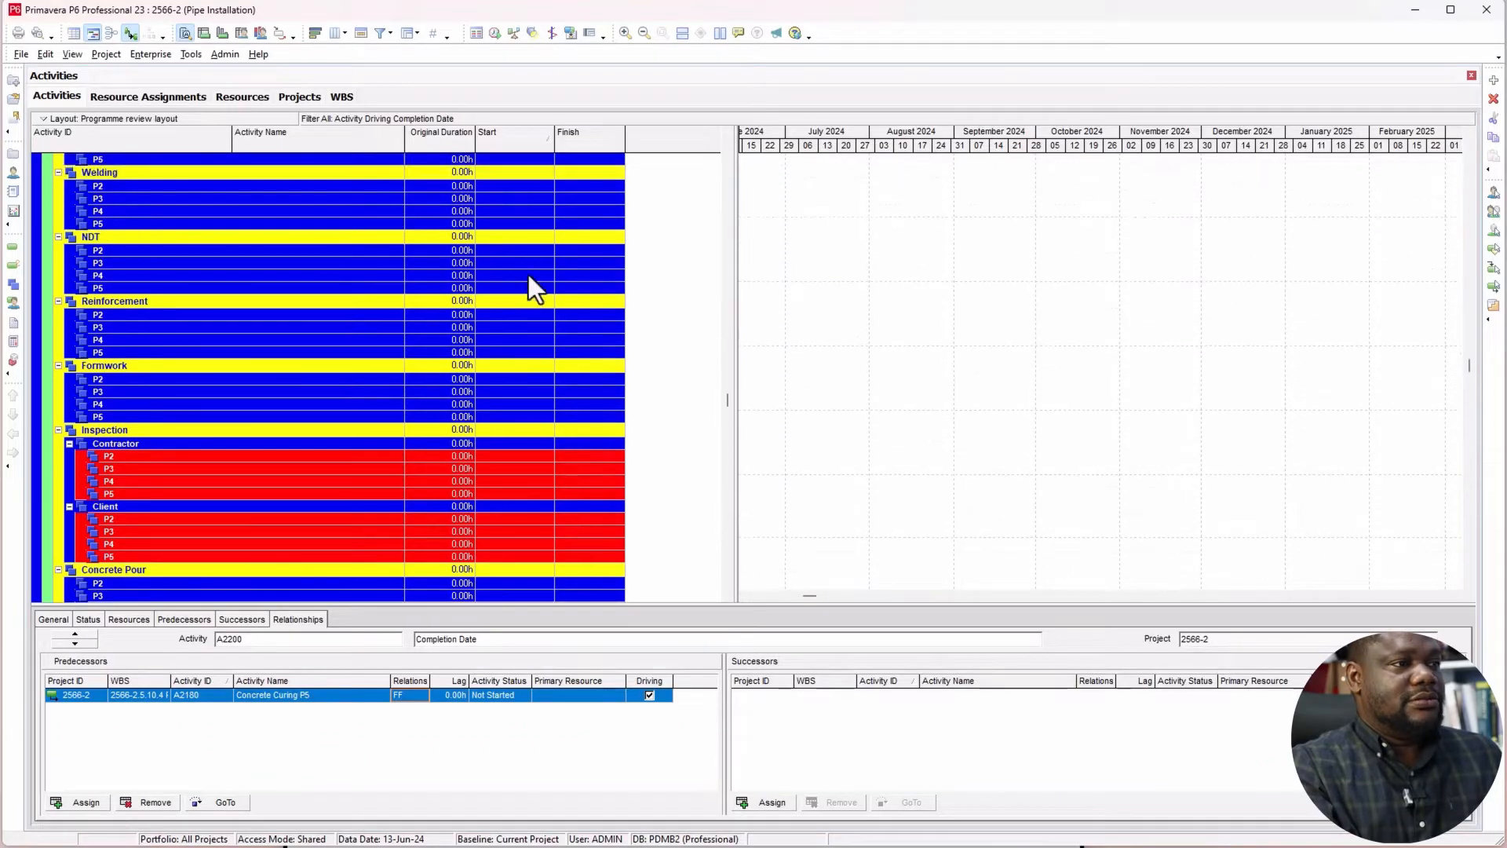
{"action": "scroll", "coordinate": [529, 275], "scroll_direction": "up", "scroll_amount": 1}
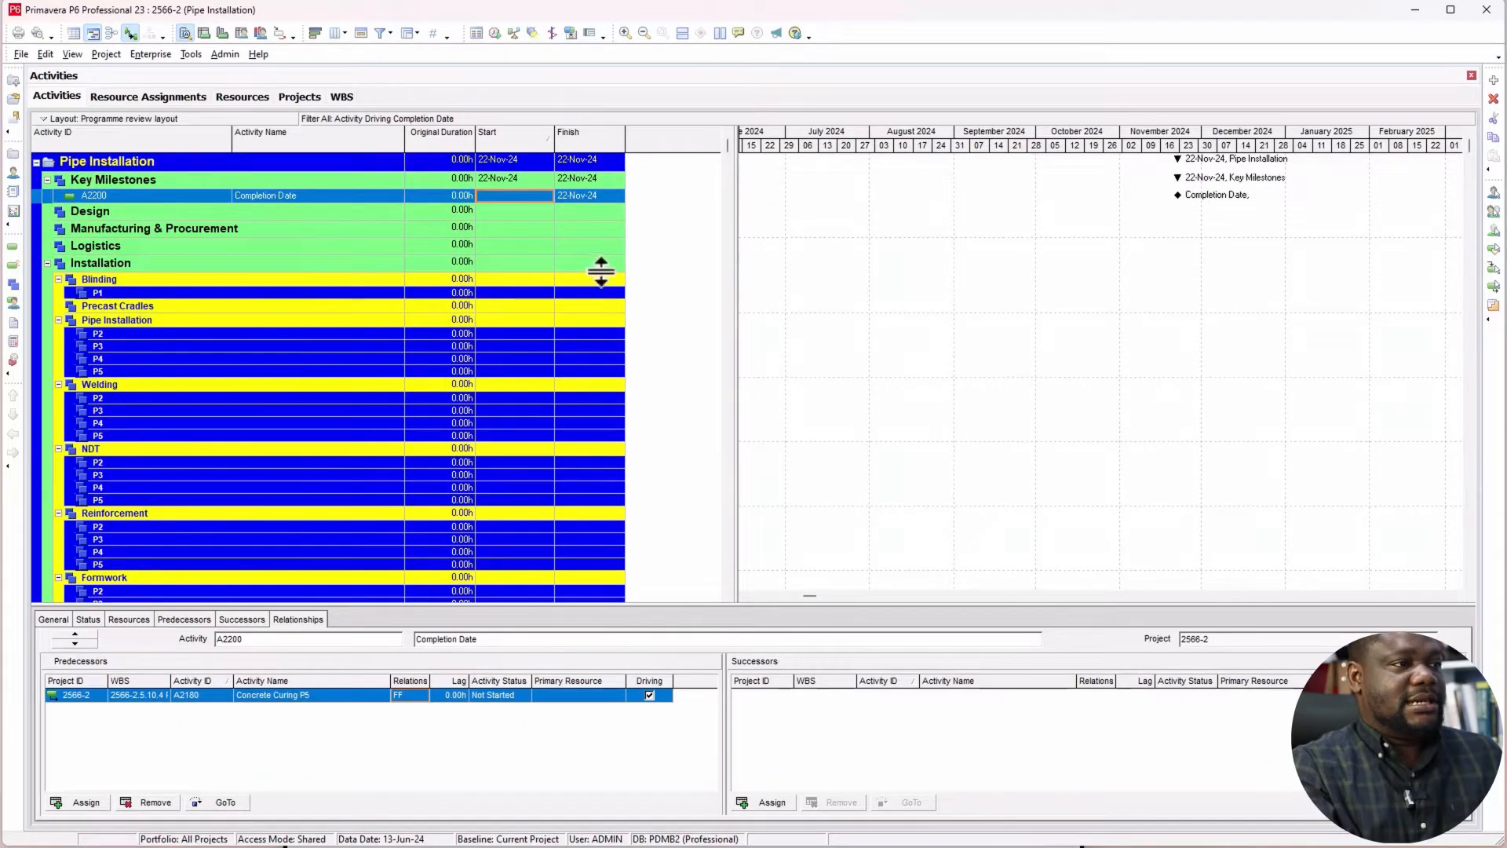
{"action": "right_click", "coordinate": [663, 206]}
{"action": "left_click", "coordinate": [712, 440]}
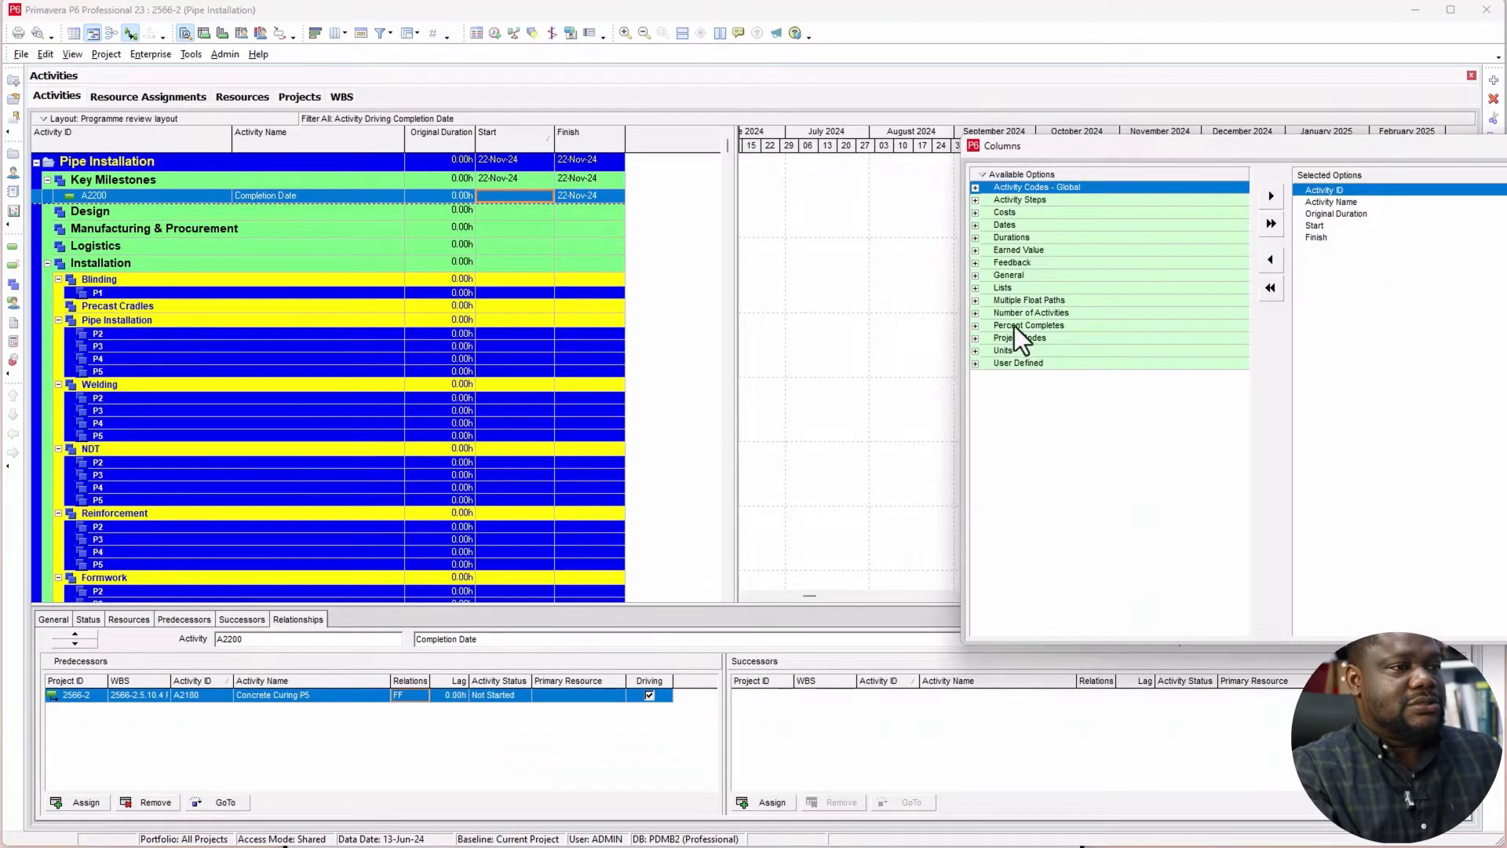
{"action": "left_click", "coordinate": [1008, 314]}
{"action": "left_click", "coordinate": [977, 313]}
{"action": "left_click_drag", "start_coordinate": [1180, 165], "coordinate": [703, 192]}
{"action": "left_click_drag", "start_coordinate": [565, 358], "coordinate": [866, 309]}
{"action": "left_click", "coordinate": [1188, 255]}
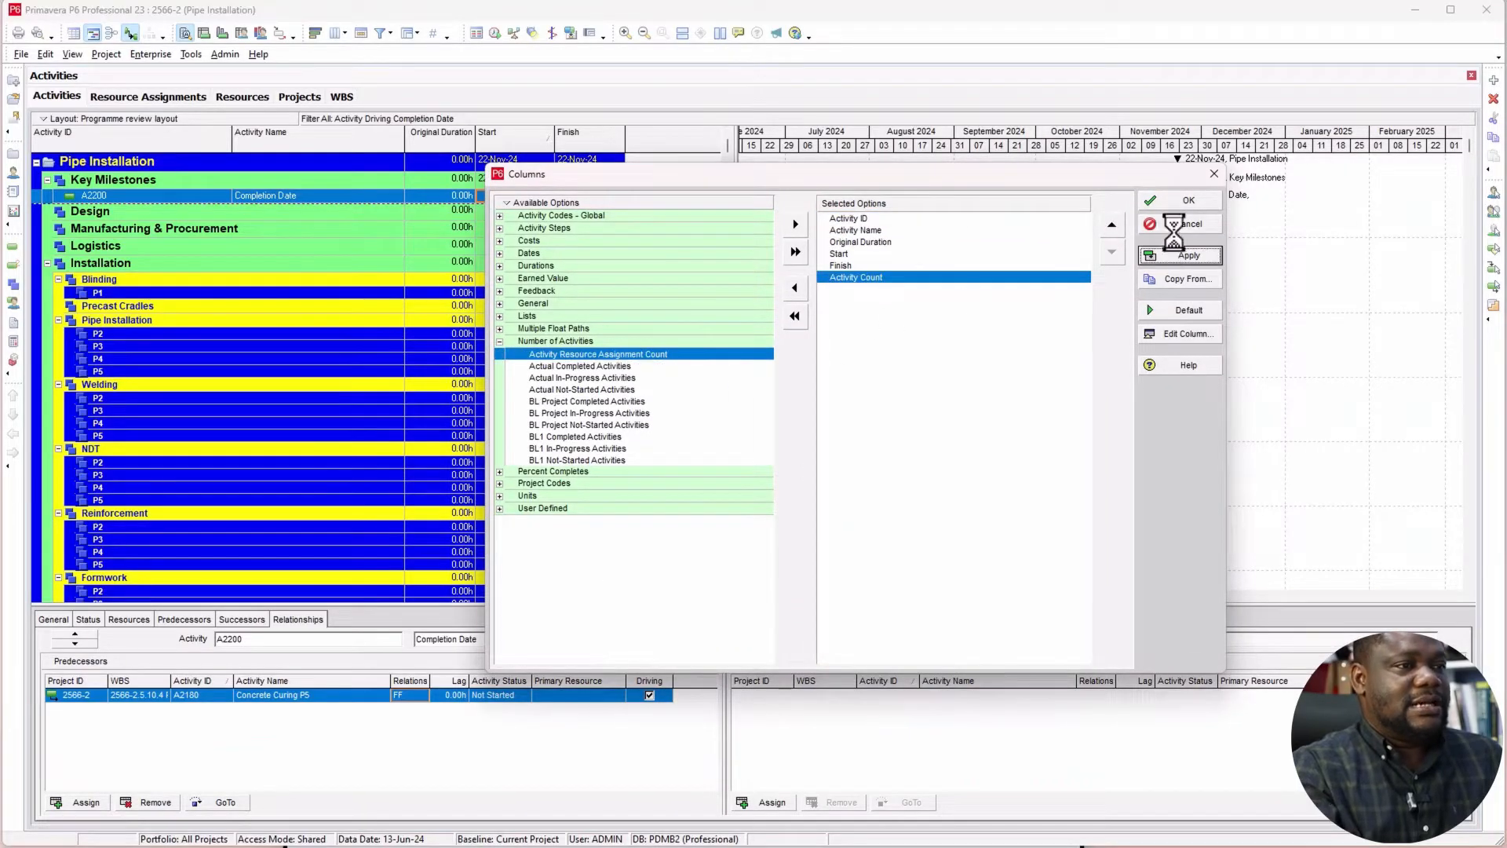
{"action": "left_click", "coordinate": [1184, 201]}
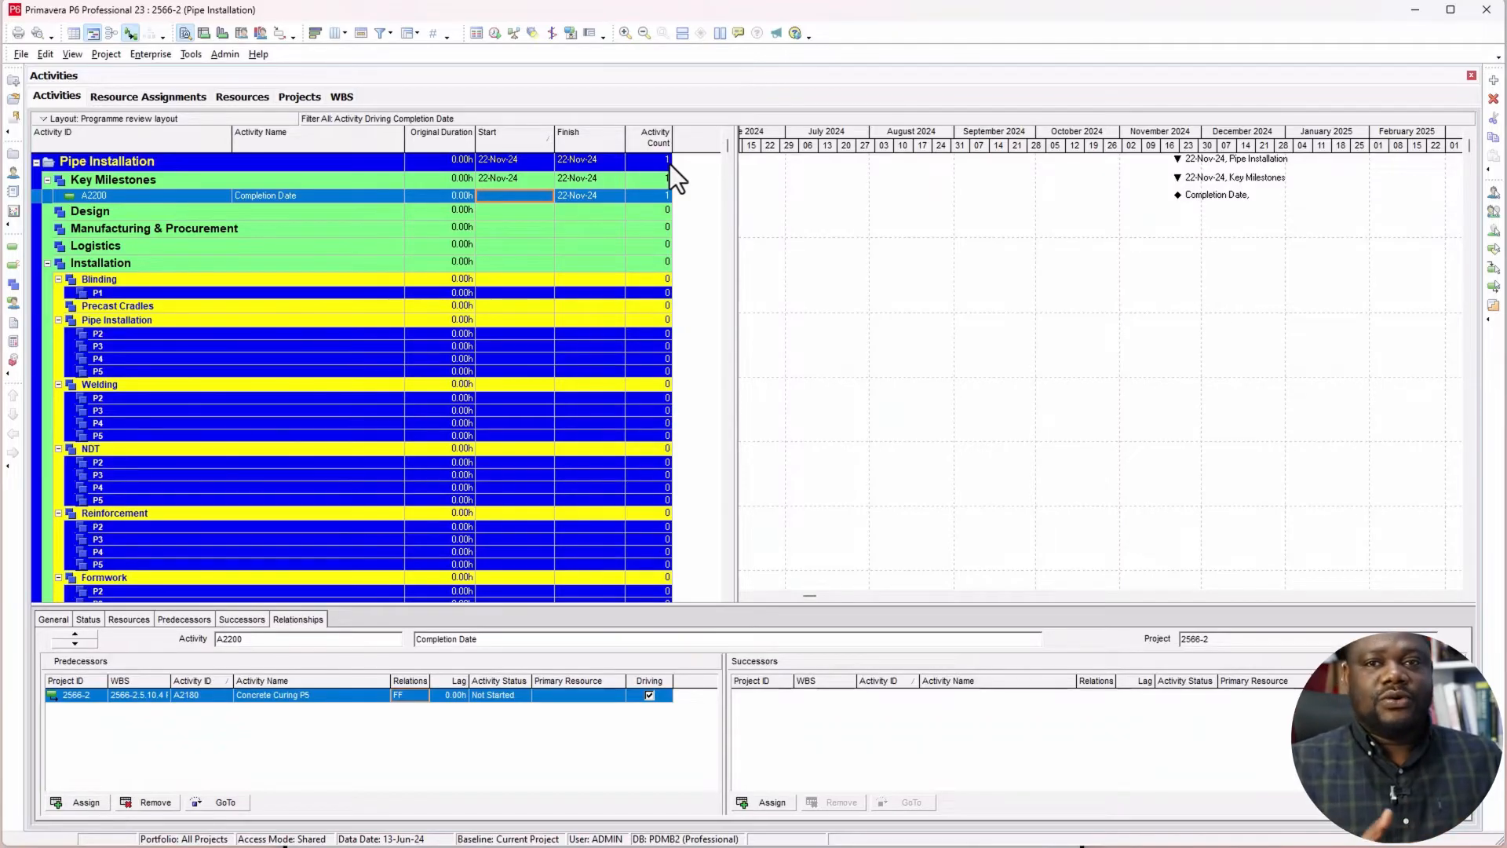
Step: Set the Group and Sort options to hide empty WBS bands in the activity table
{"action": "right_click", "coordinate": [414, 264]}
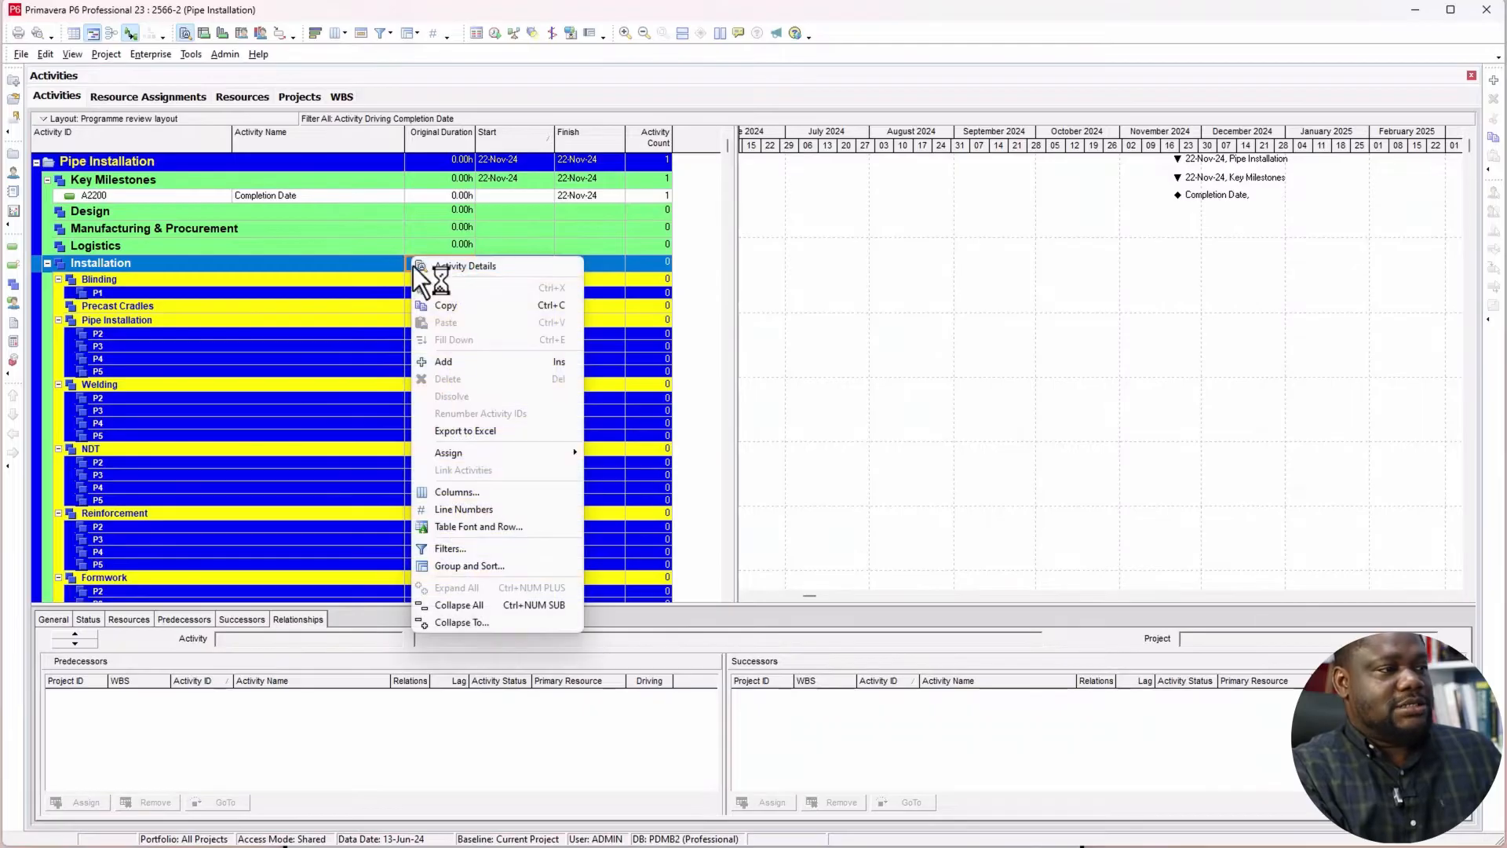
{"action": "left_click", "coordinate": [474, 565]}
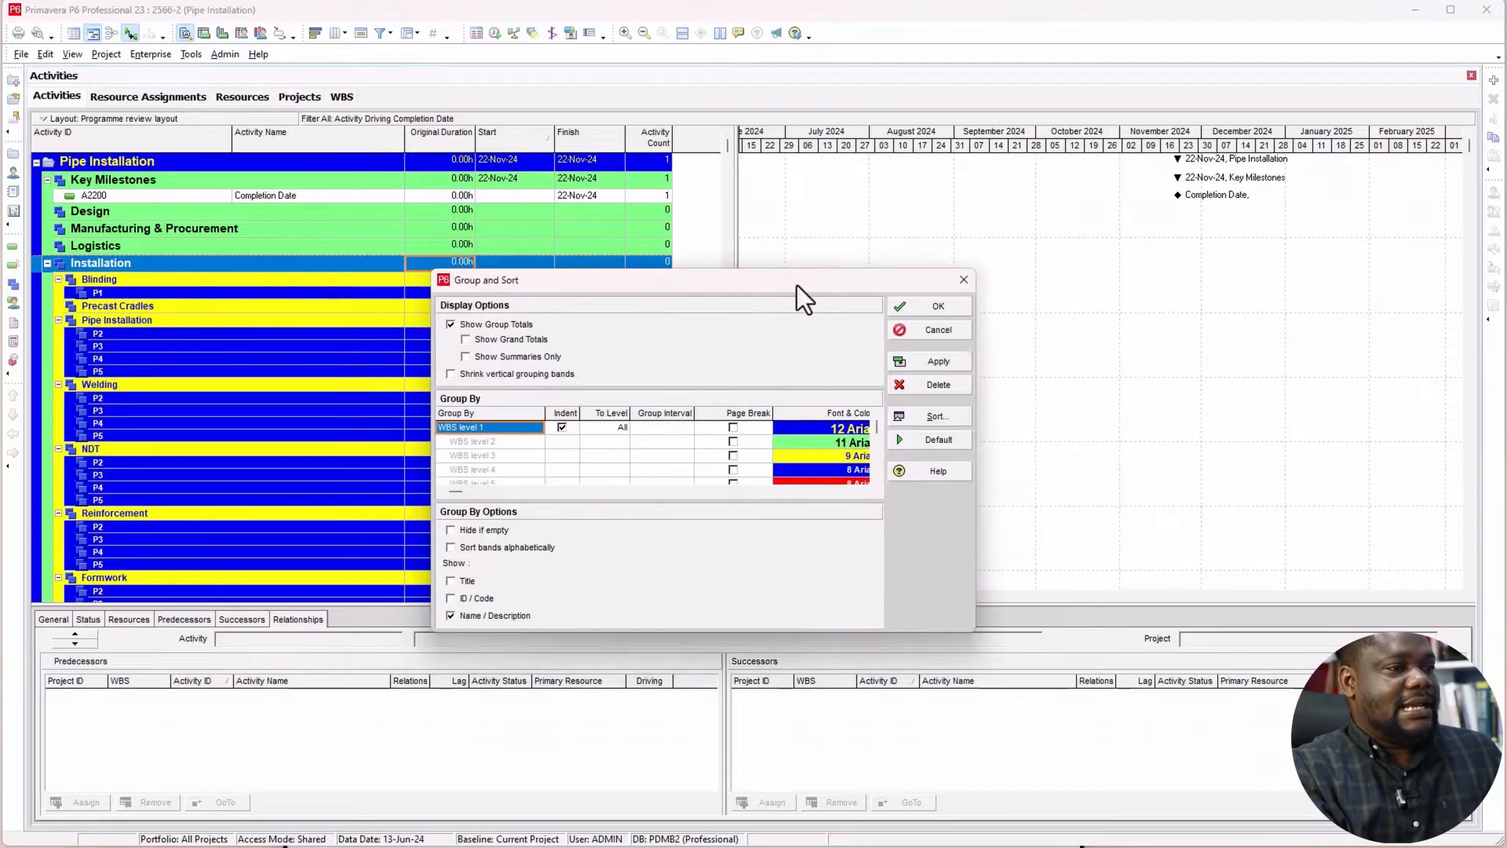
{"action": "left_click", "coordinate": [489, 523]}
{"action": "left_click", "coordinate": [935, 355]}
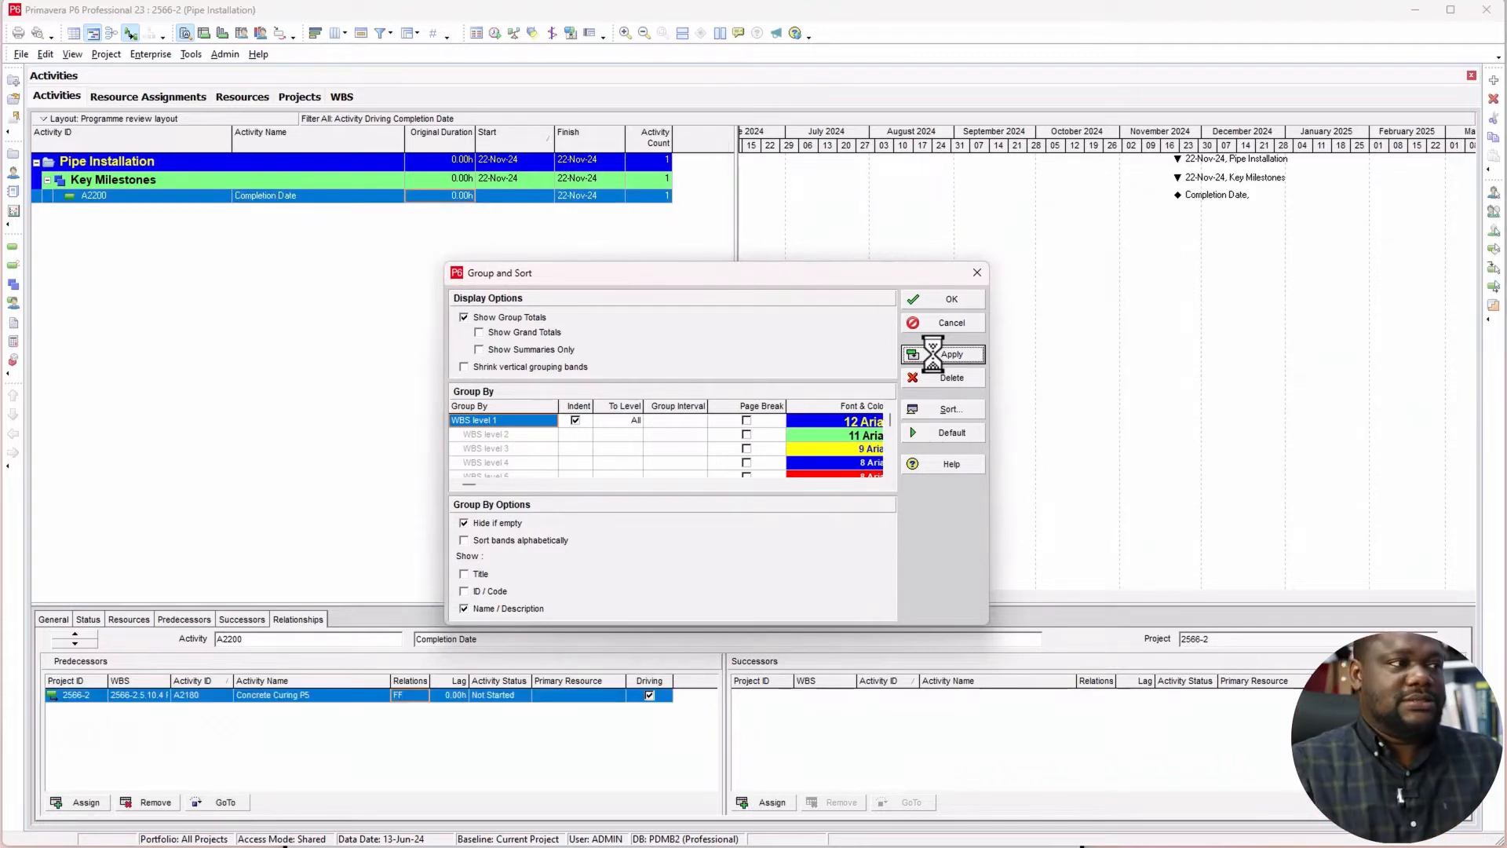
{"action": "left_click", "coordinate": [952, 300]}
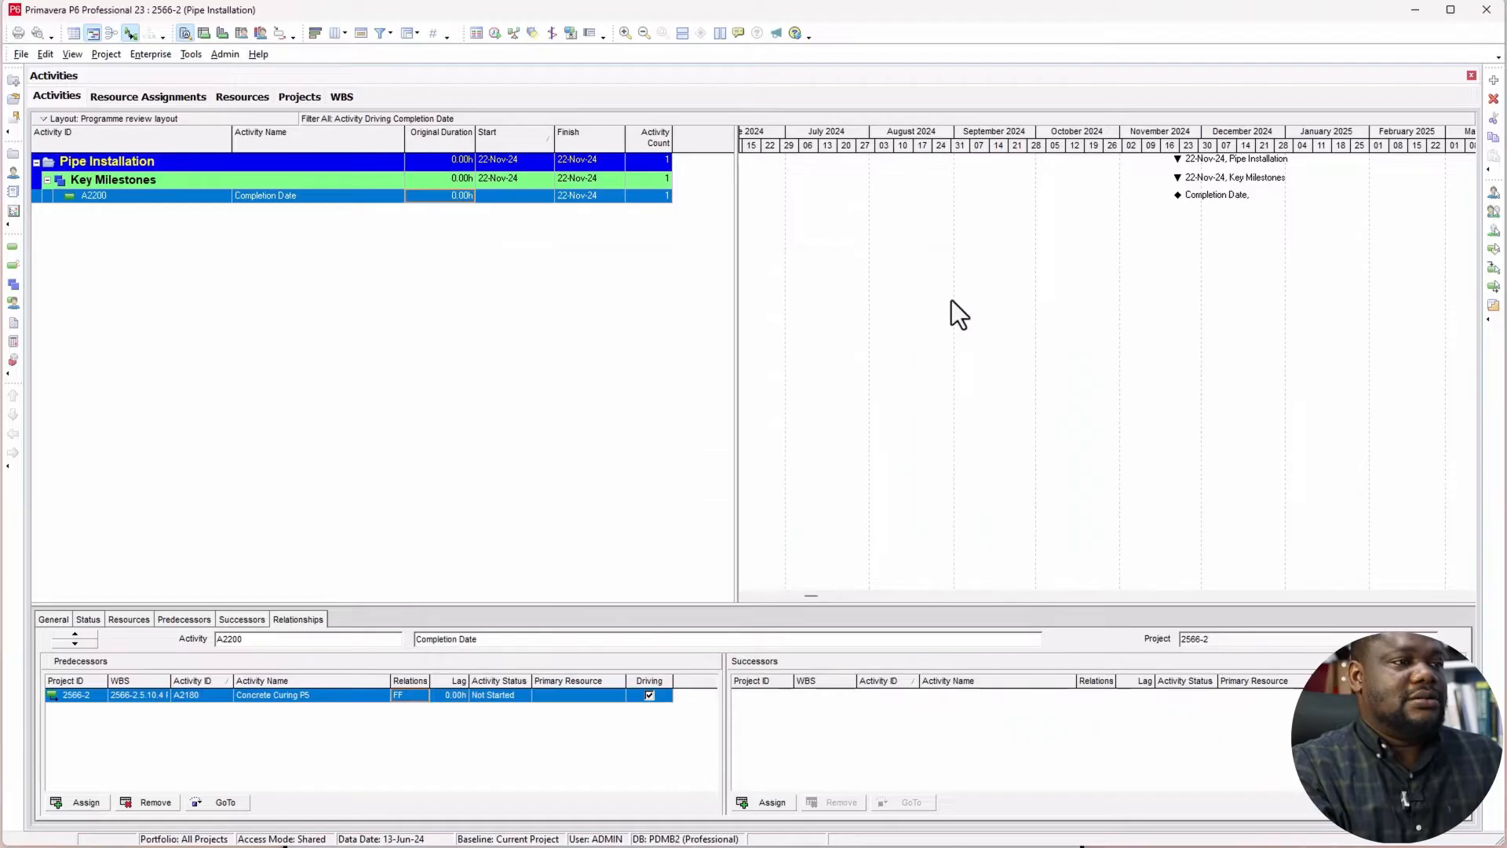
Step: Trace the driving predecessors from Completion Date back through Concrete Curing, Concrete Pour, Client Inspection and Contractor Inspection to Installation of Formwork P5
{"action": "left_click", "coordinate": [278, 196]}
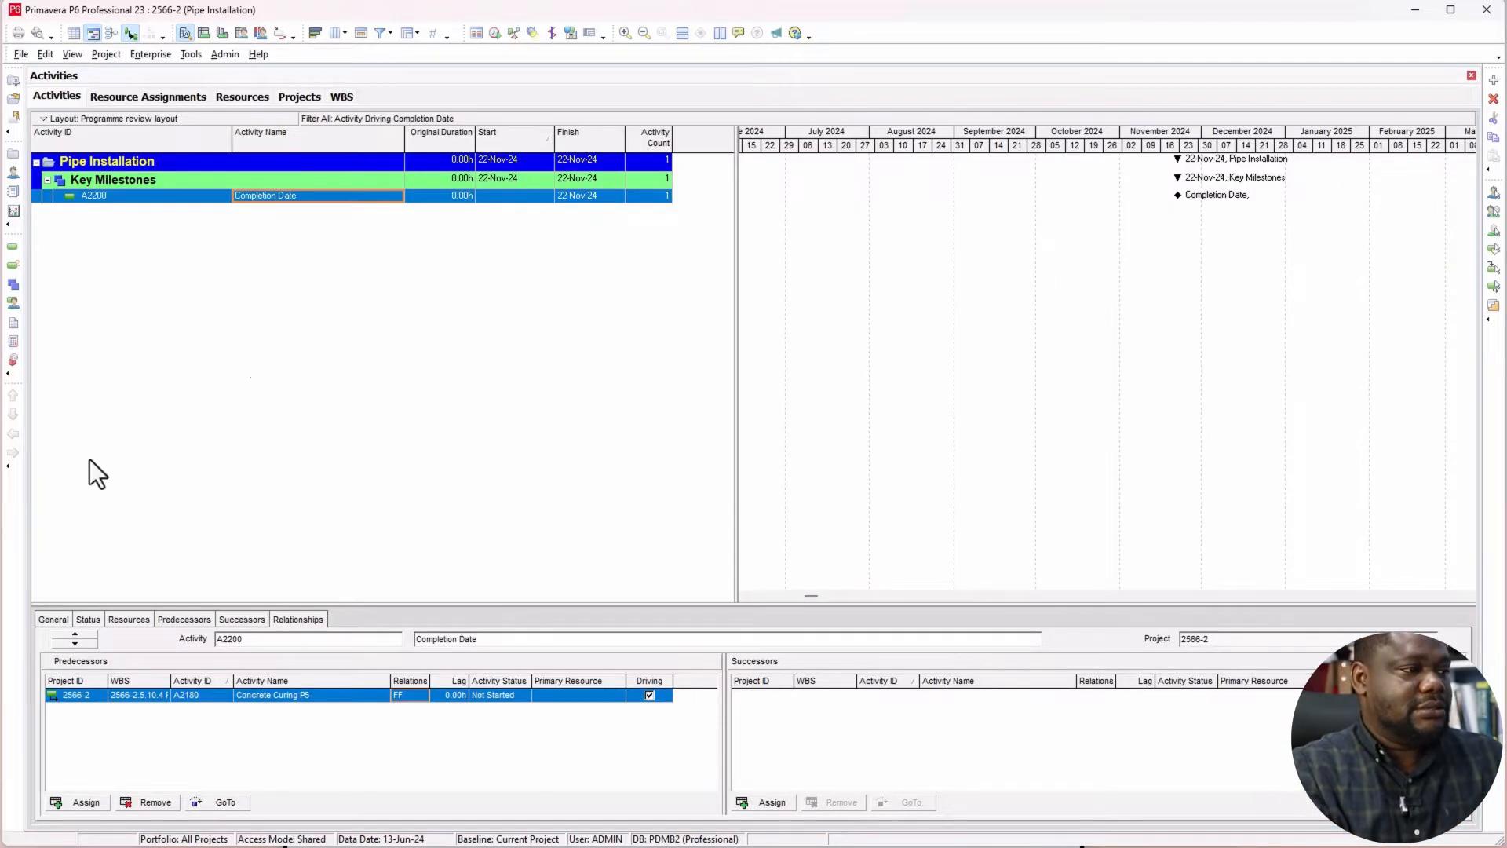
{"action": "left_click", "coordinate": [207, 698]}
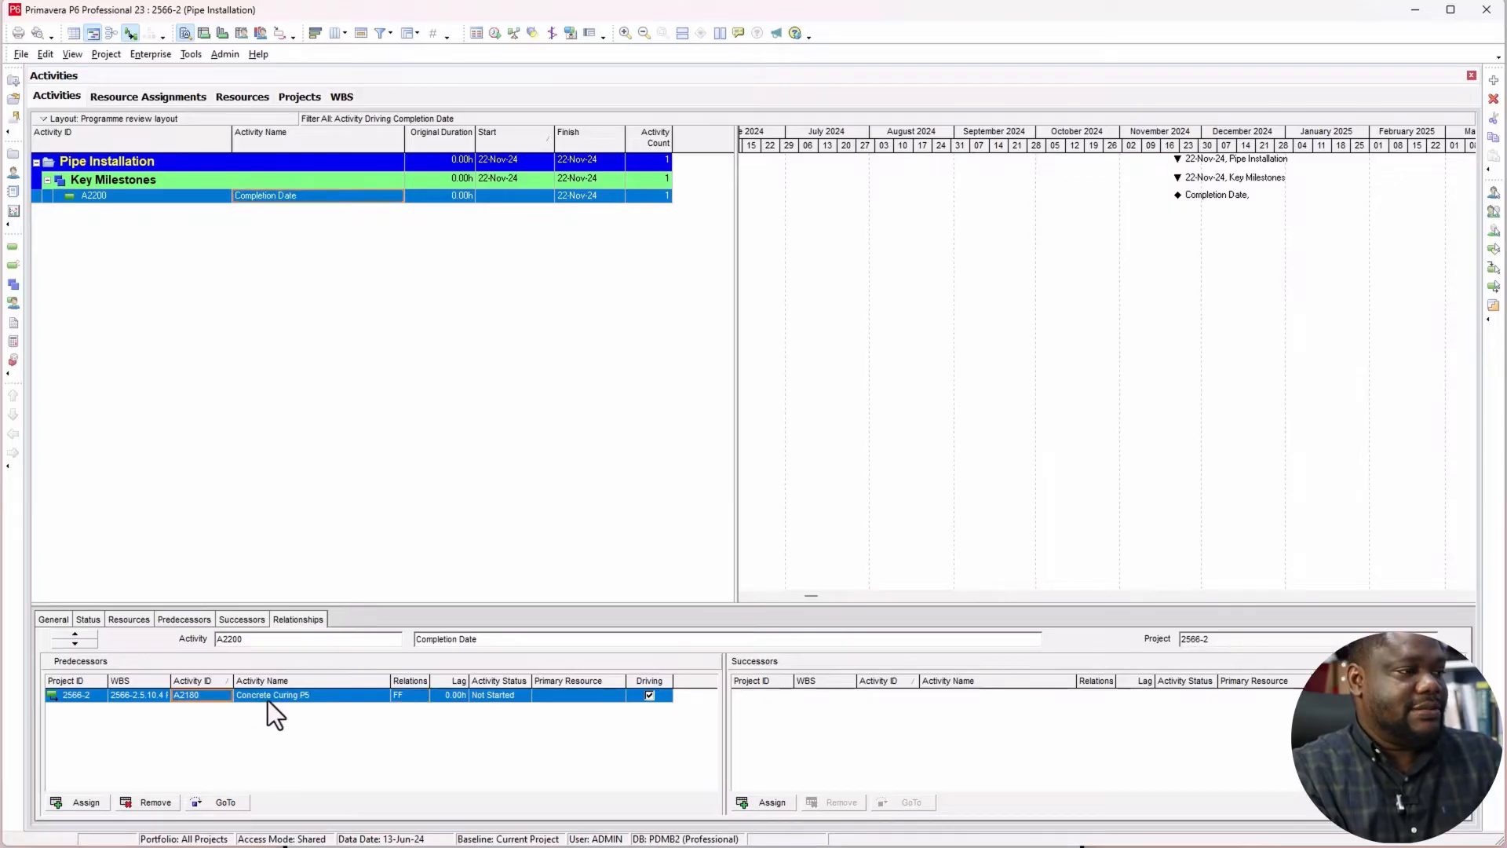
{"action": "left_click", "coordinate": [225, 807]}
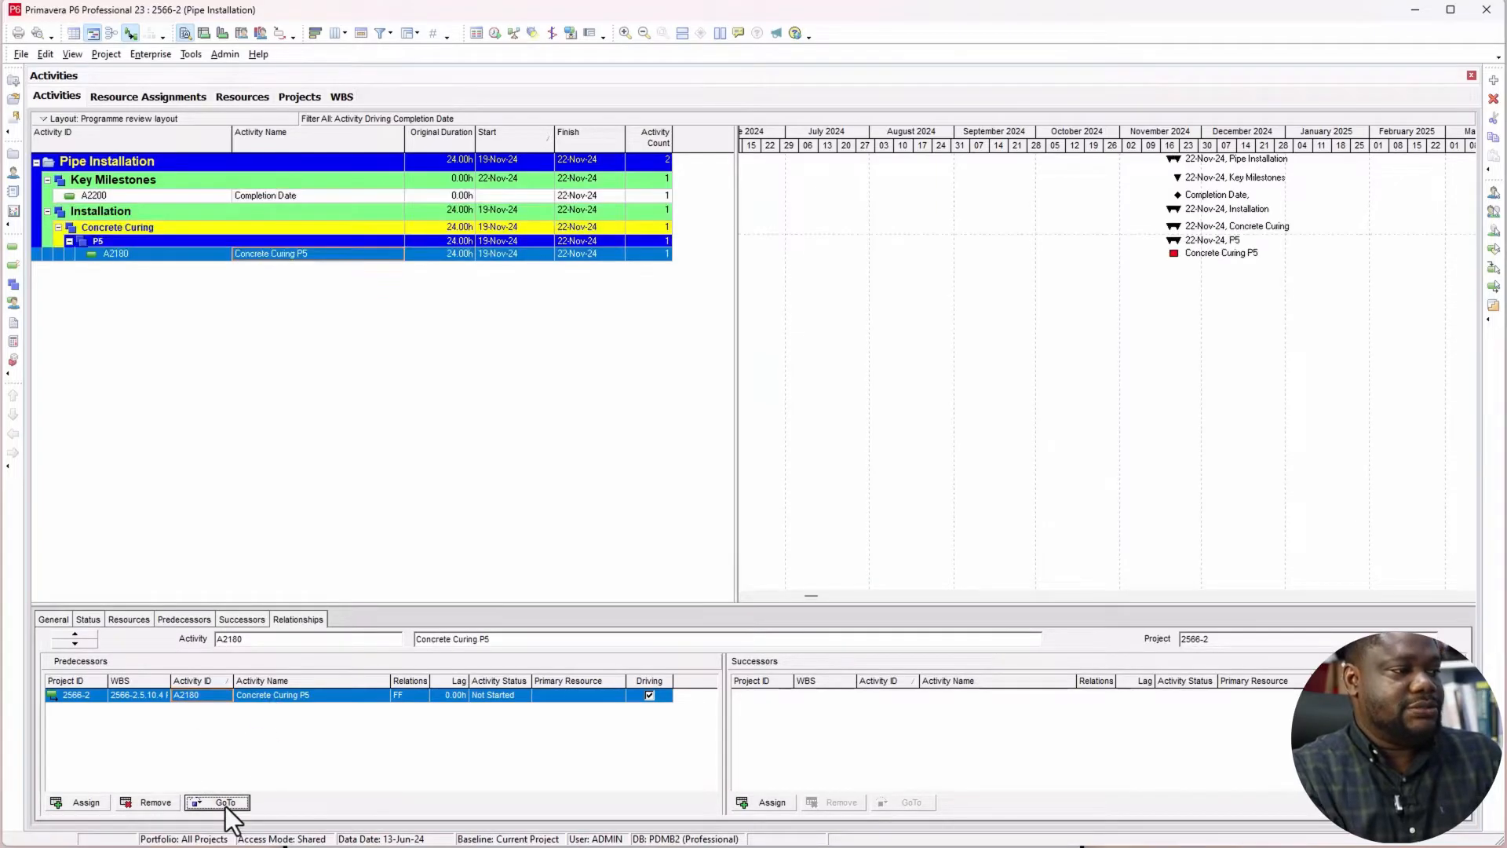
{"action": "left_click", "coordinate": [235, 806]}
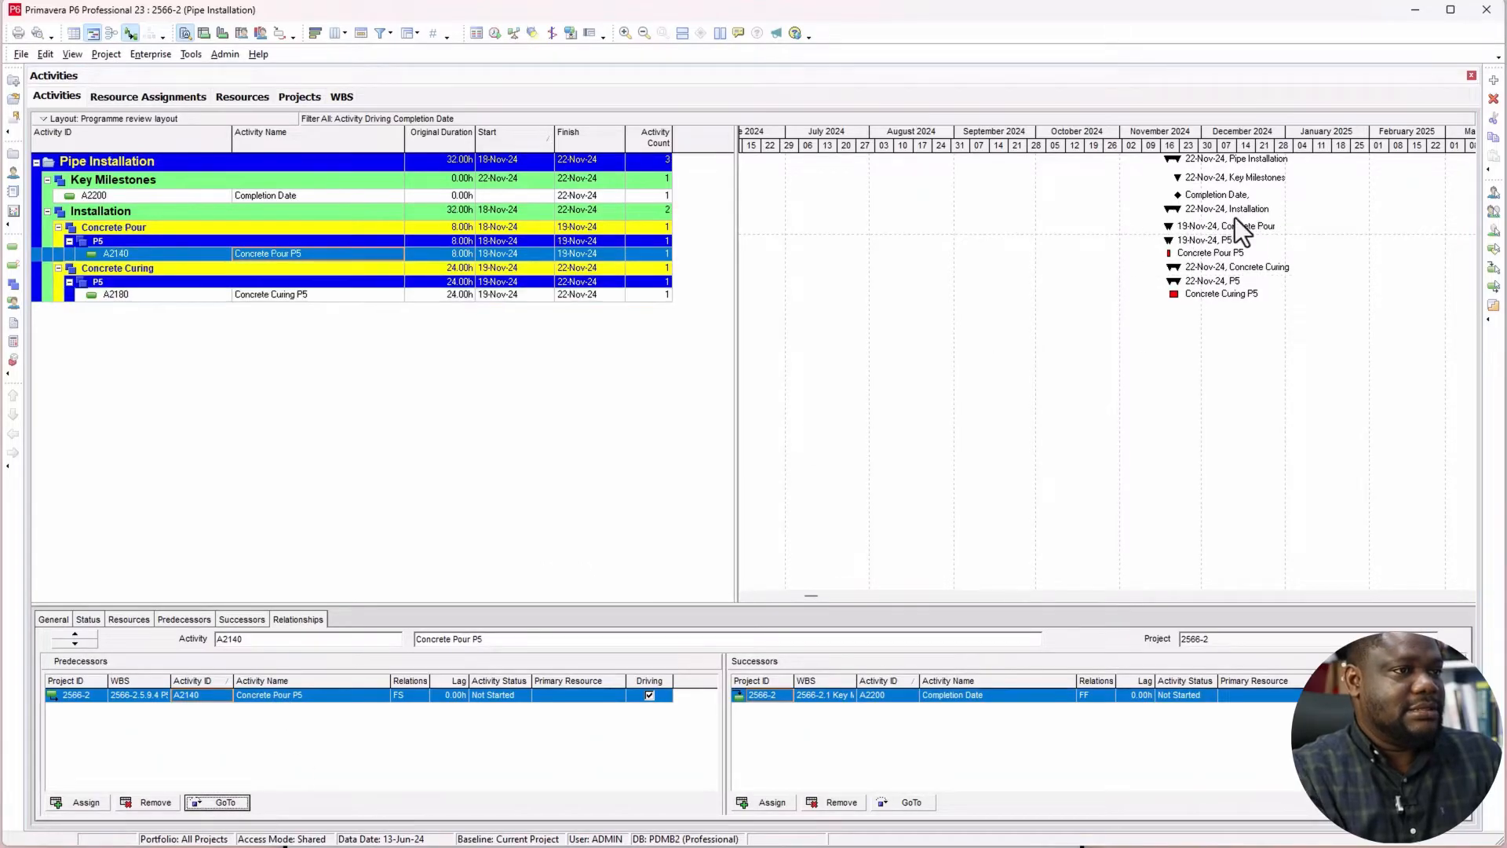
{"action": "left_click", "coordinate": [230, 803]}
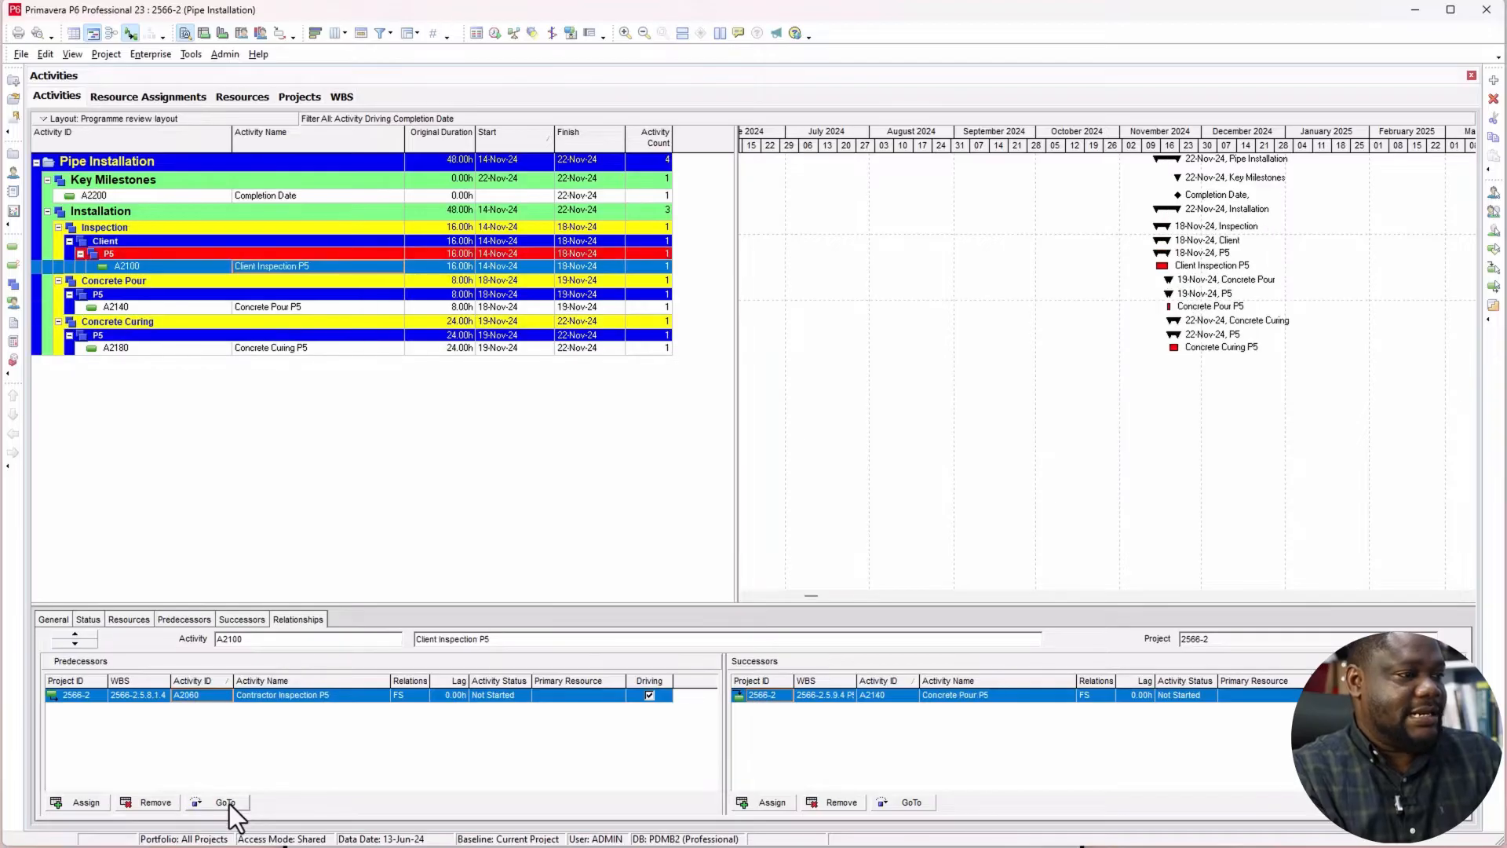
{"action": "left_click", "coordinate": [228, 802]}
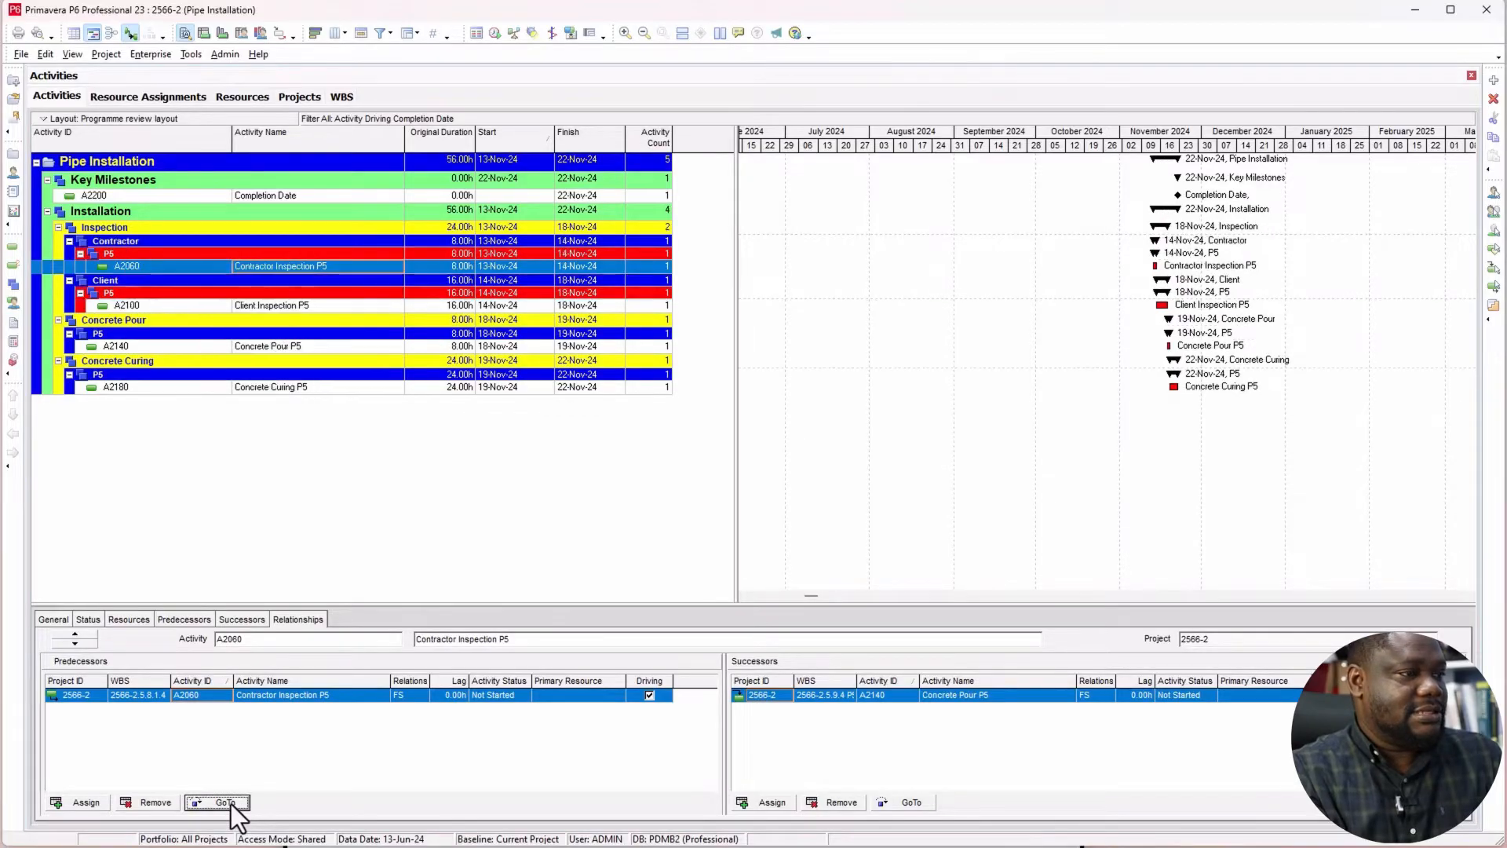
{"action": "left_click", "coordinate": [231, 802]}
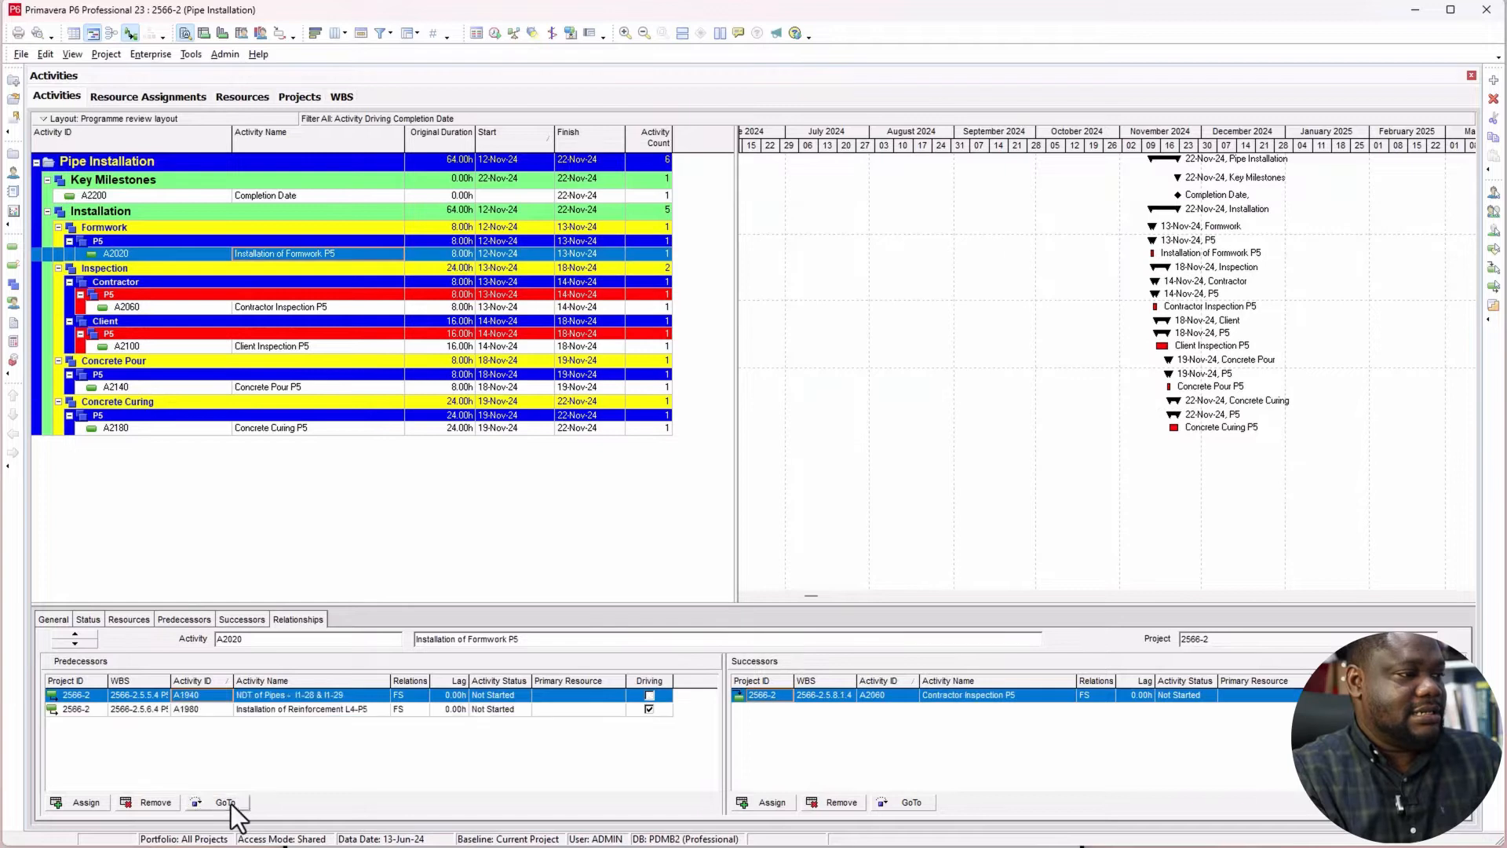
Step: Jump to predecessor A1940, NDT of Pipes, then return to Installation of Formwork P5 and compare its two predecessors' driving flags
{"action": "left_click", "coordinate": [230, 802]}
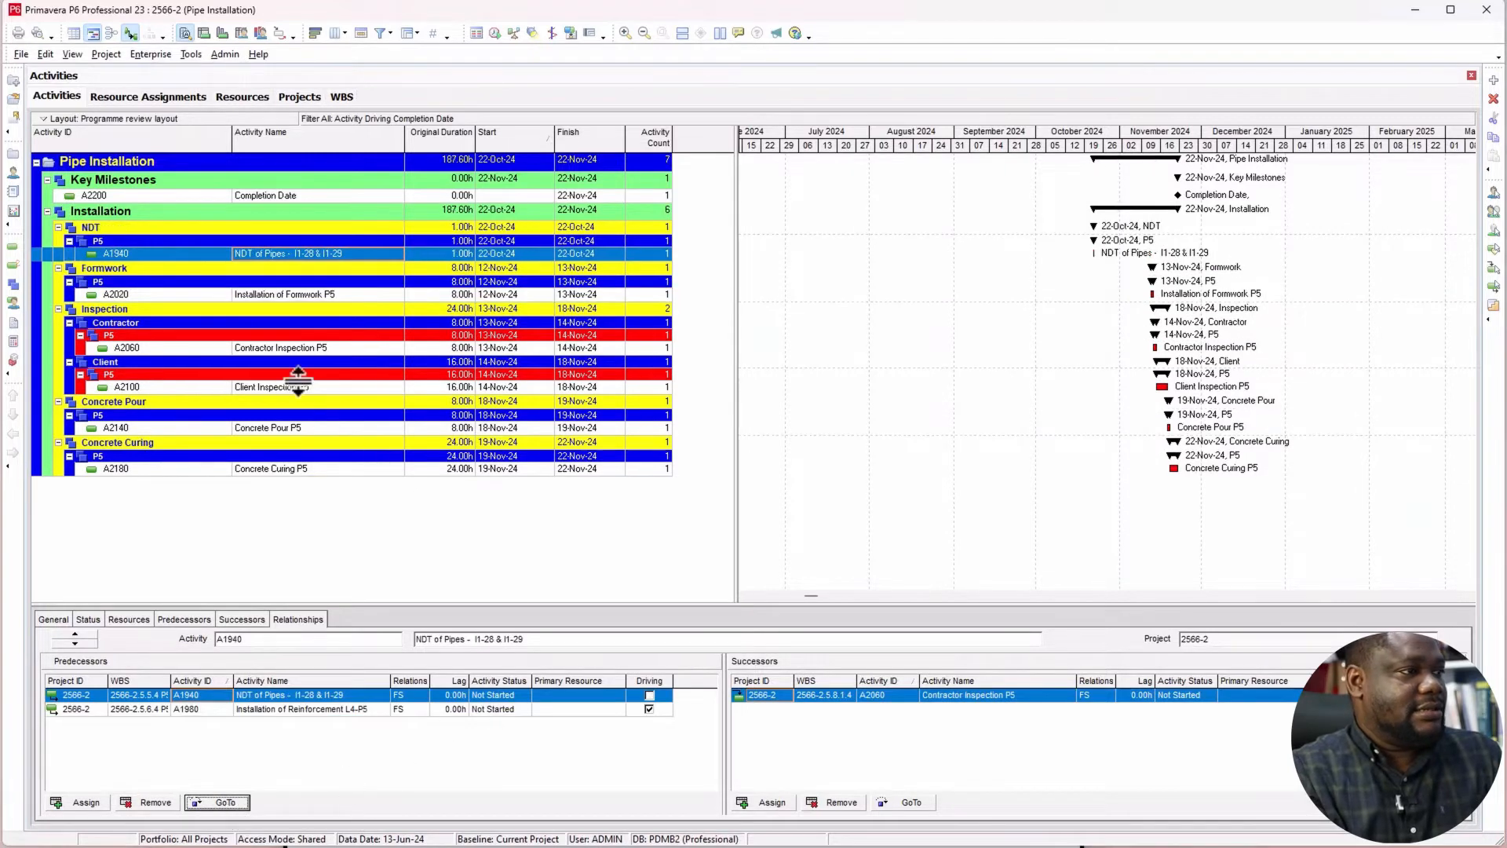
{"action": "left_click", "coordinate": [280, 296]}
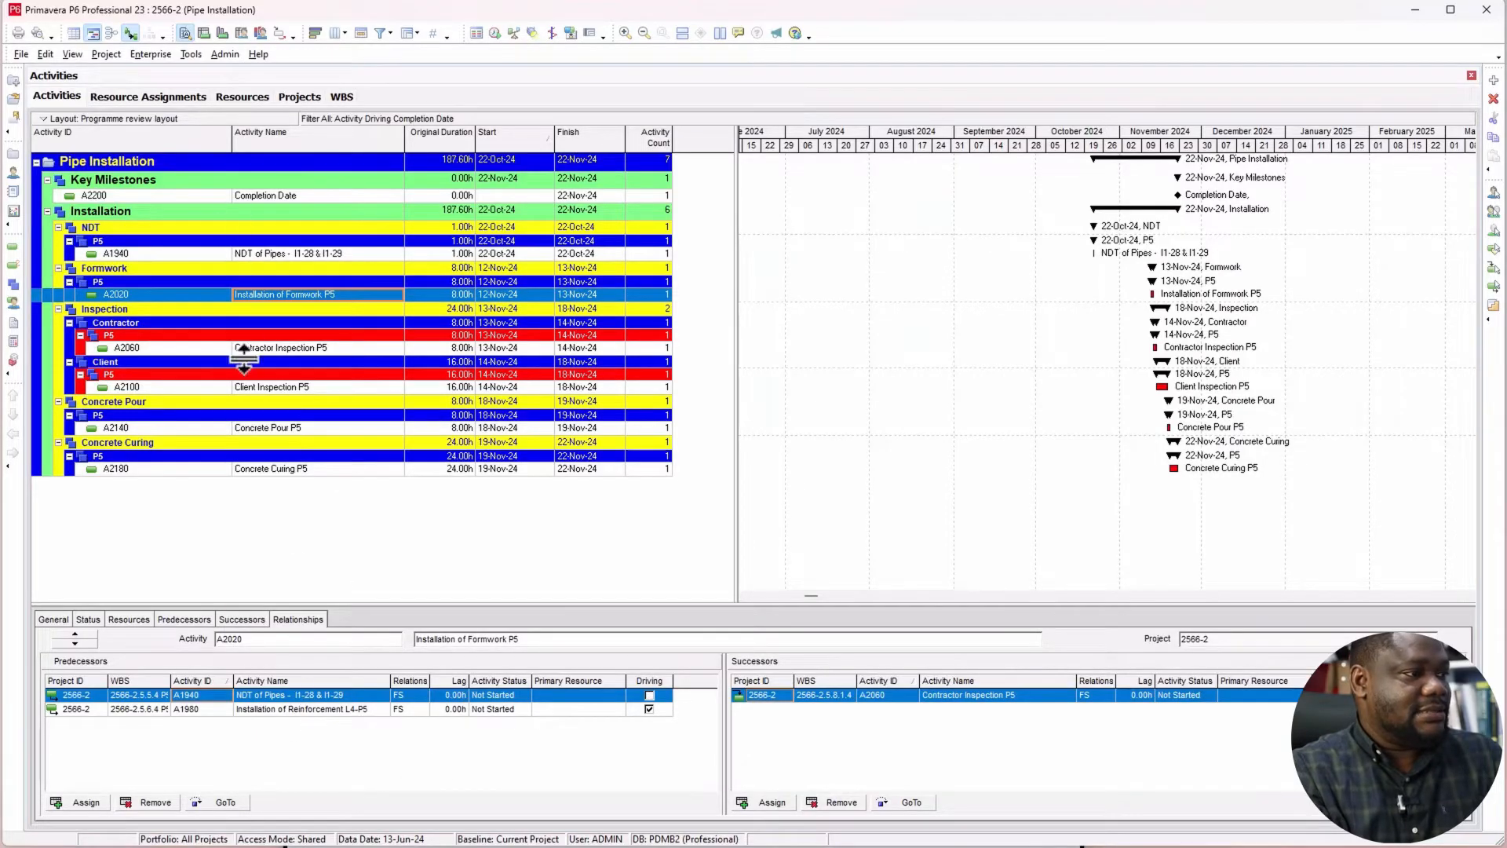
{"action": "left_click", "coordinate": [334, 712]}
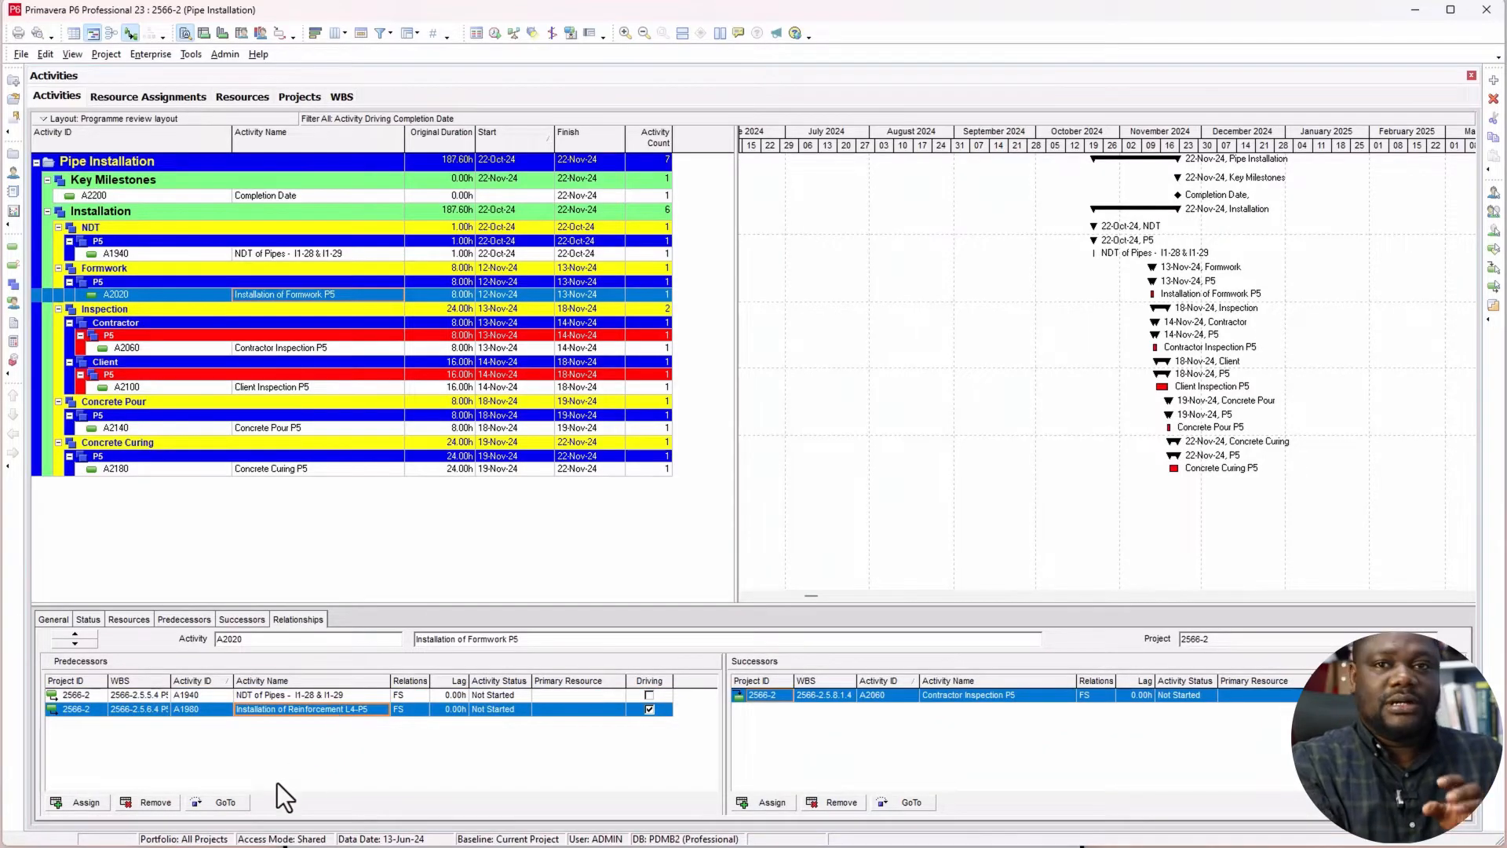
{"action": "left_click", "coordinate": [291, 694]}
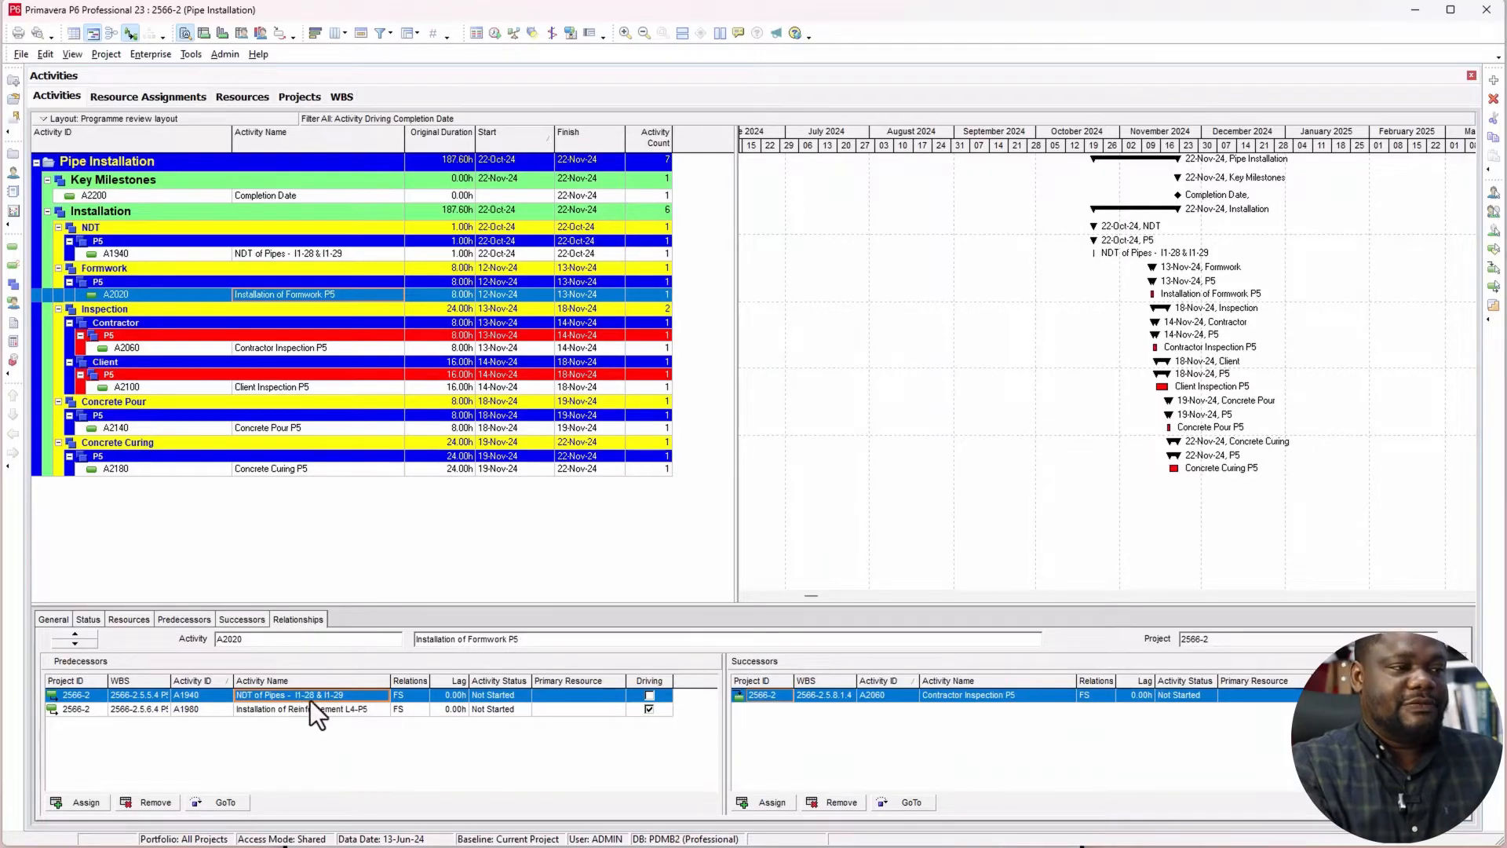
Step: Add the Total Float and Free Float columns from the Durations group to the predecessor table, after Driving
{"action": "right_click", "coordinate": [565, 696]}
{"action": "left_click", "coordinate": [612, 705]}
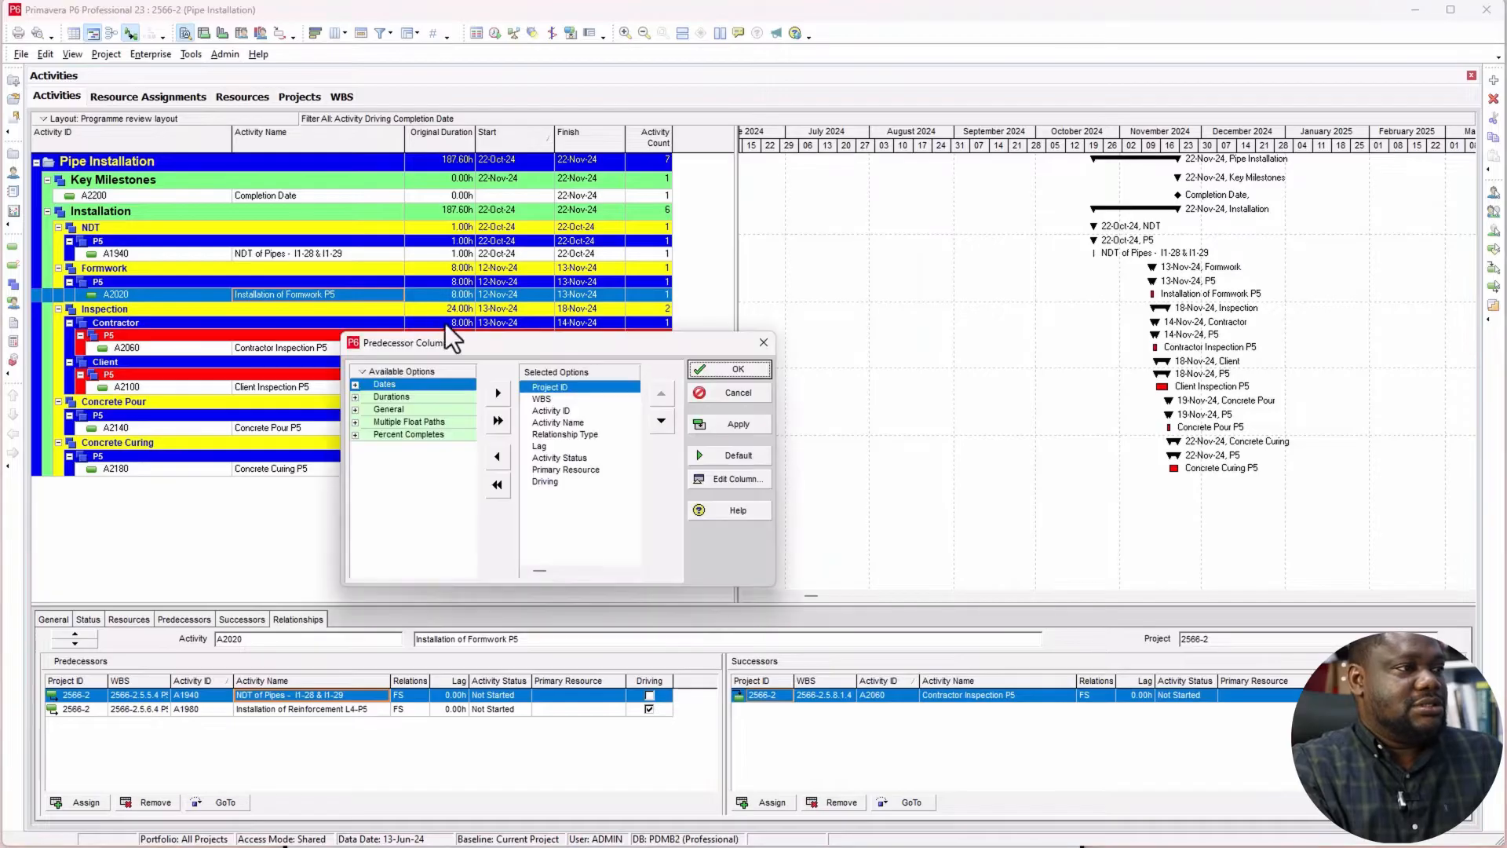
{"action": "left_click", "coordinate": [355, 397]}
{"action": "left_click_drag", "start_coordinate": [403, 433], "coordinate": [565, 498]}
{"action": "left_click_drag", "start_coordinate": [436, 413], "coordinate": [592, 498]}
{"action": "left_click", "coordinate": [741, 423]}
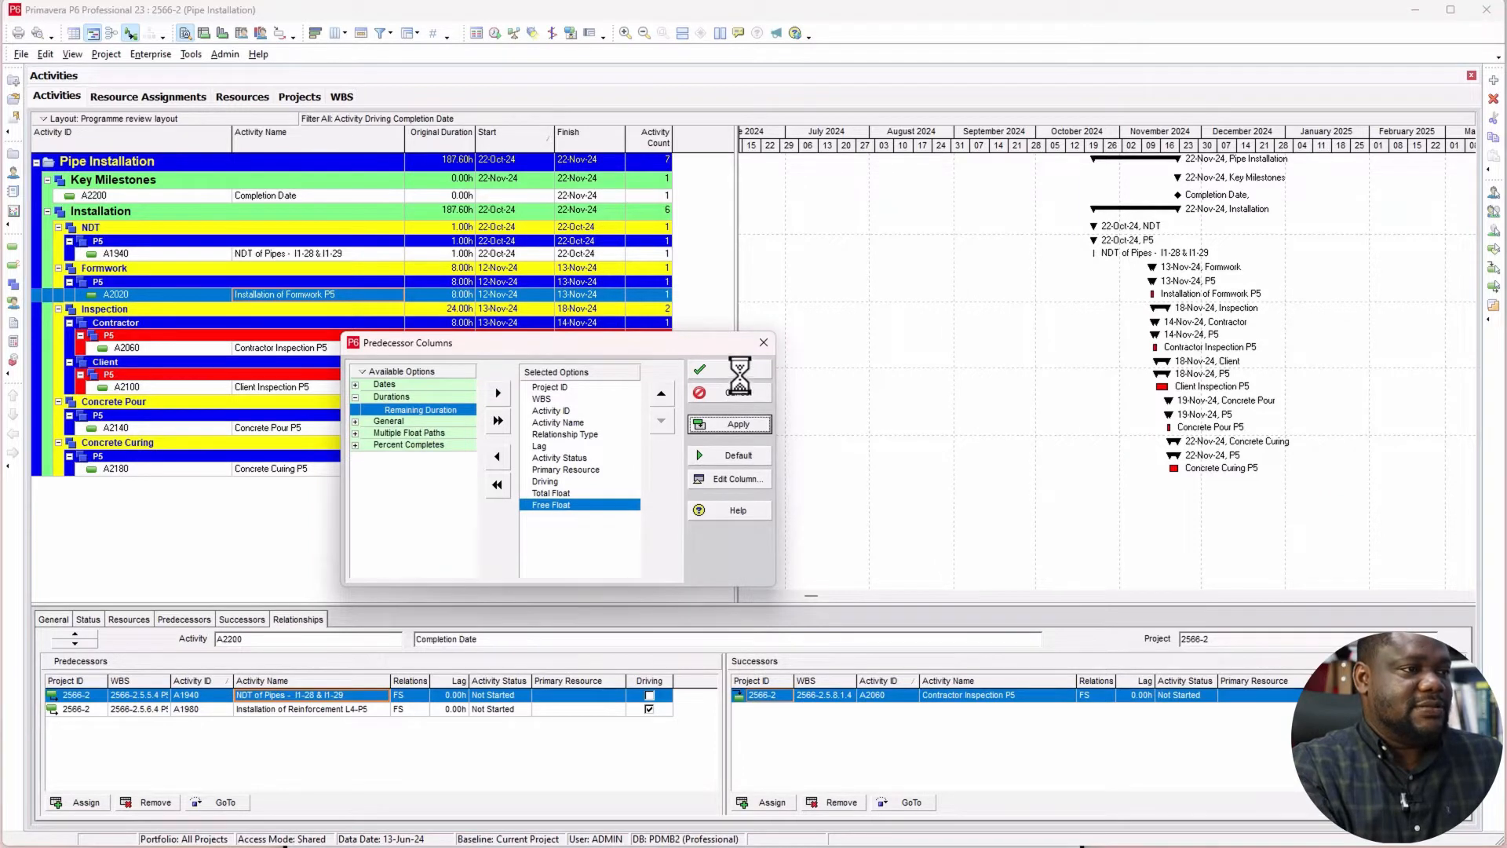
{"action": "left_click", "coordinate": [740, 369]}
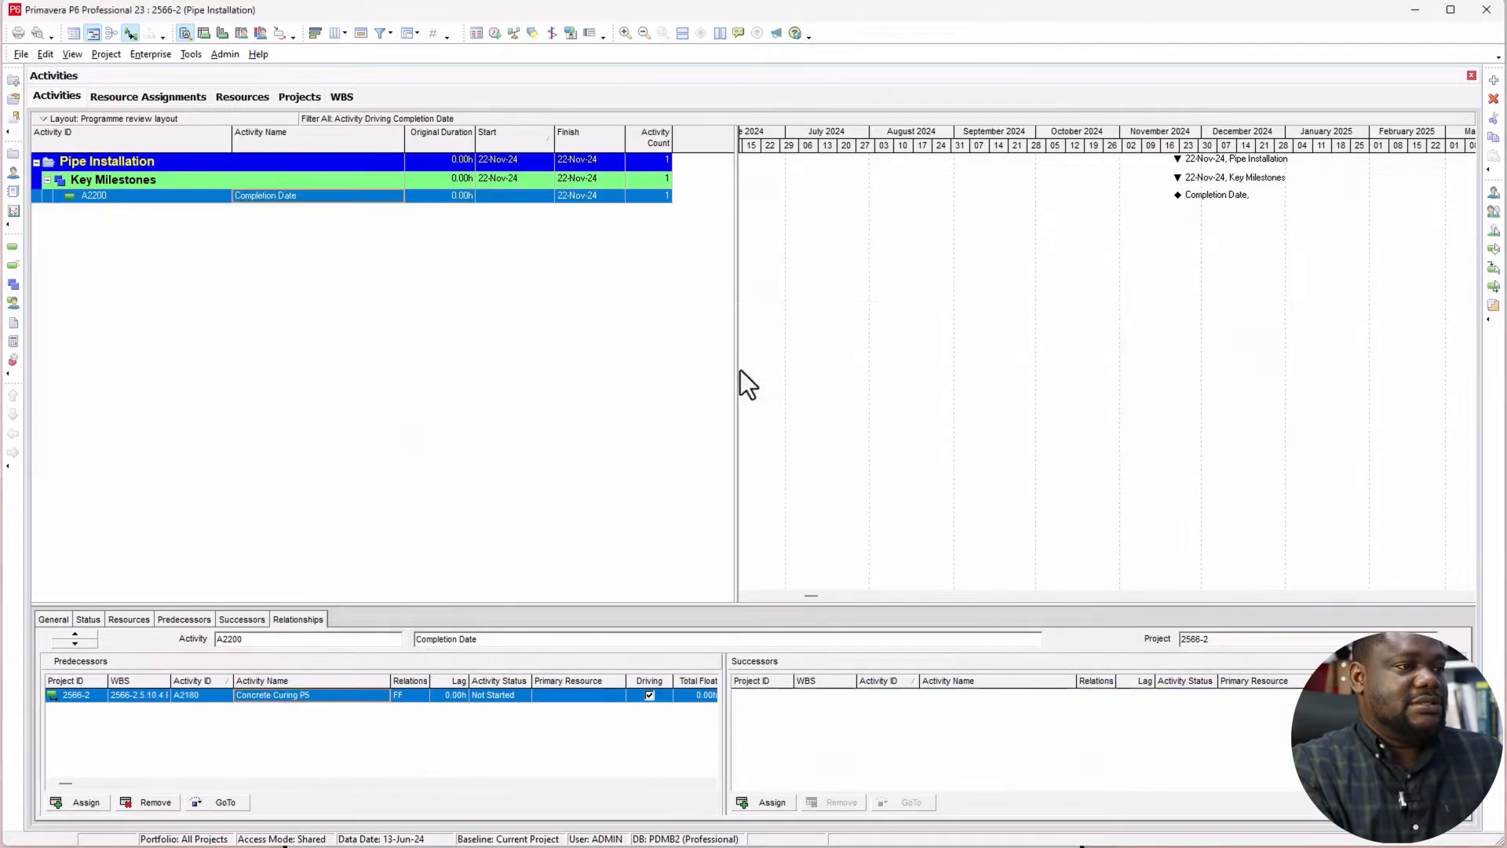
Step: Widen the activity table, clear its existing WBS grouping and group the activities by Project only
{"action": "left_click_drag", "start_coordinate": [733, 343], "coordinate": [822, 343]}
{"action": "right_click", "coordinate": [307, 238]}
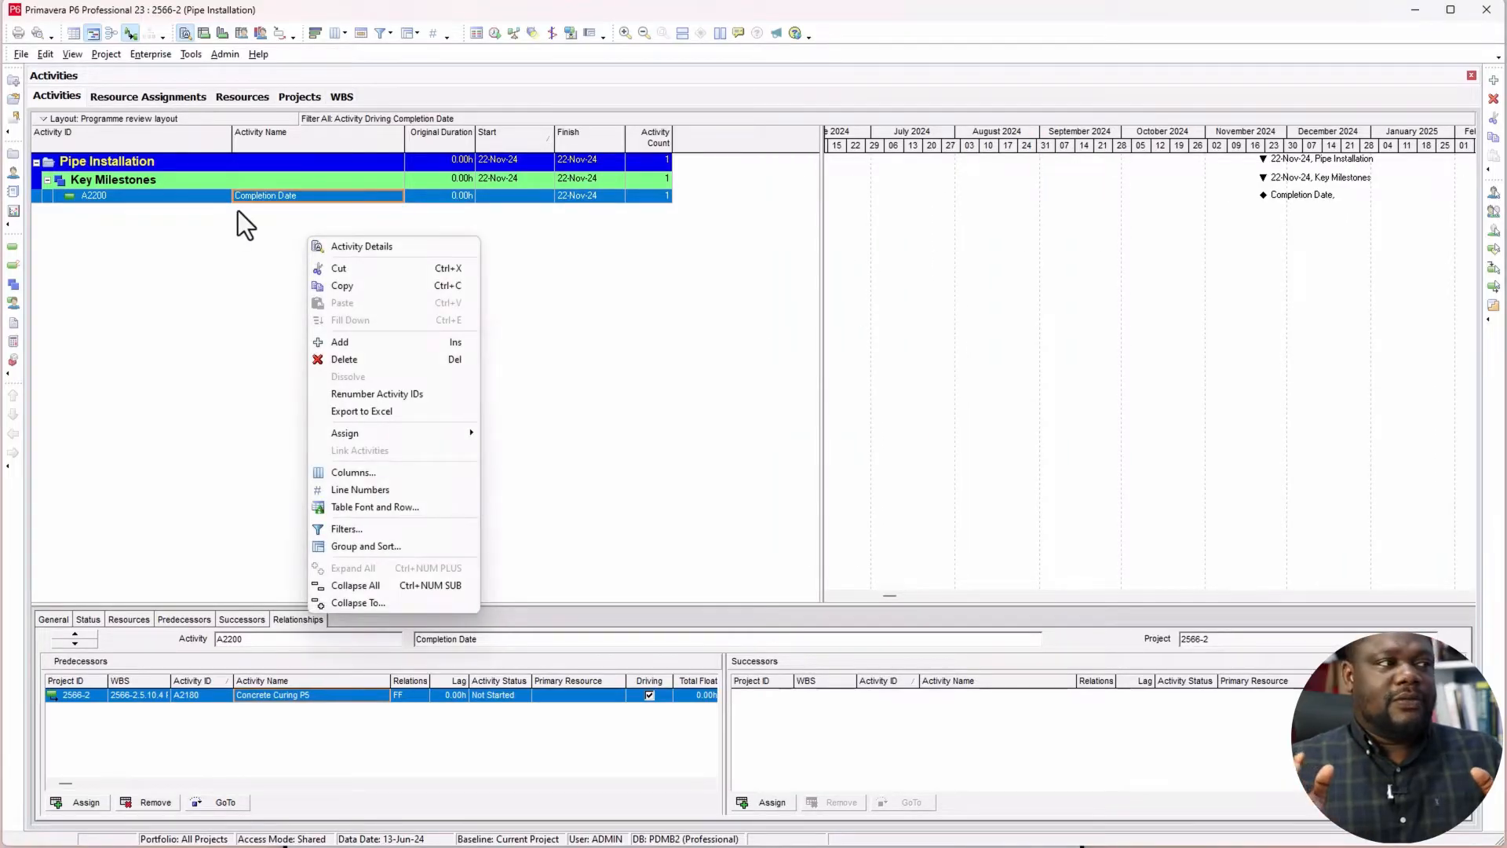
{"action": "left_click", "coordinate": [391, 547]}
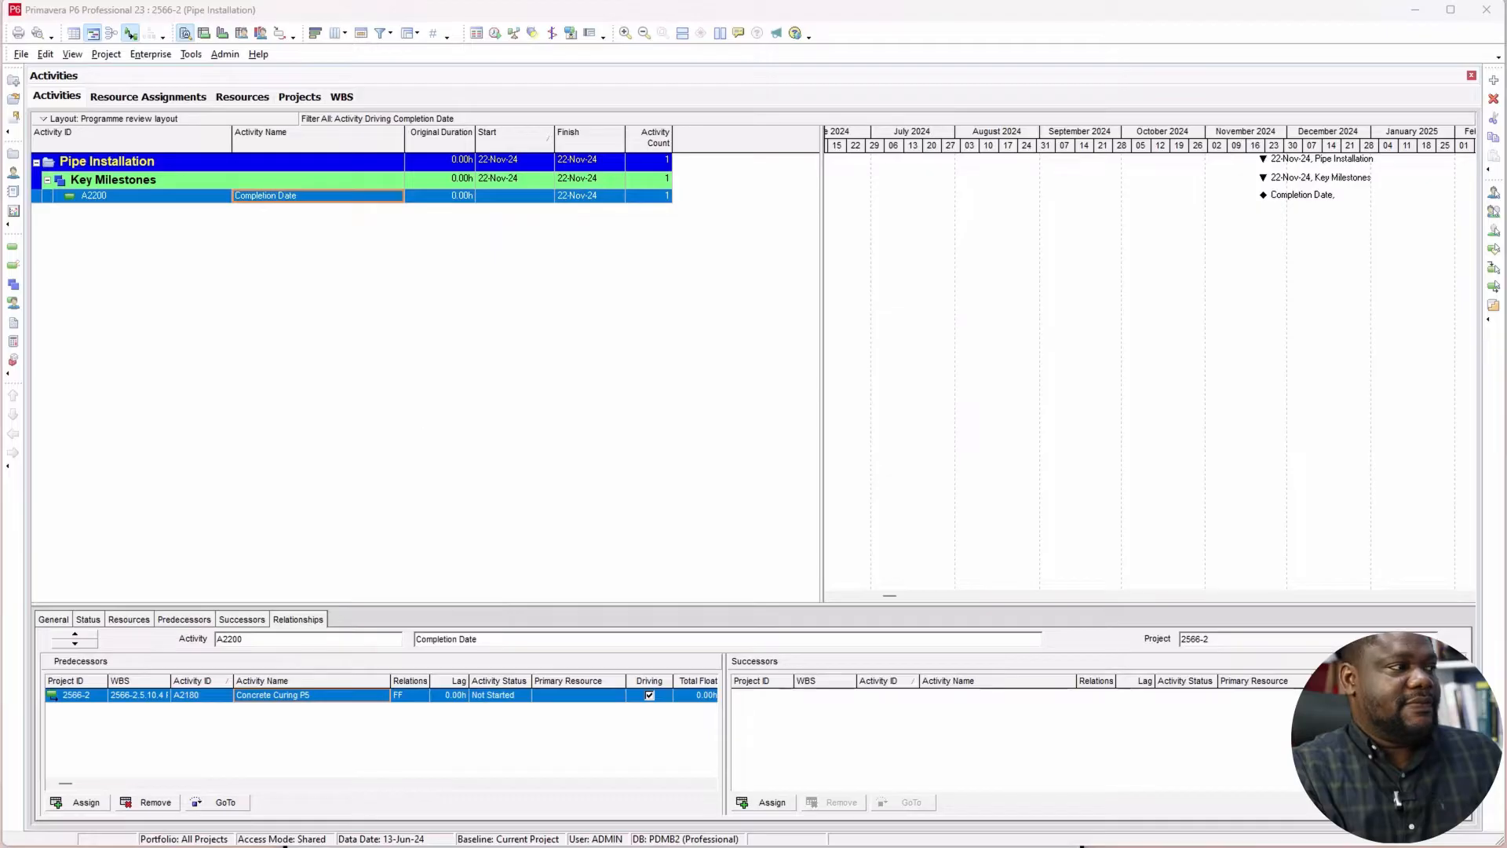
{"action": "left_click", "coordinate": [1064, 421]}
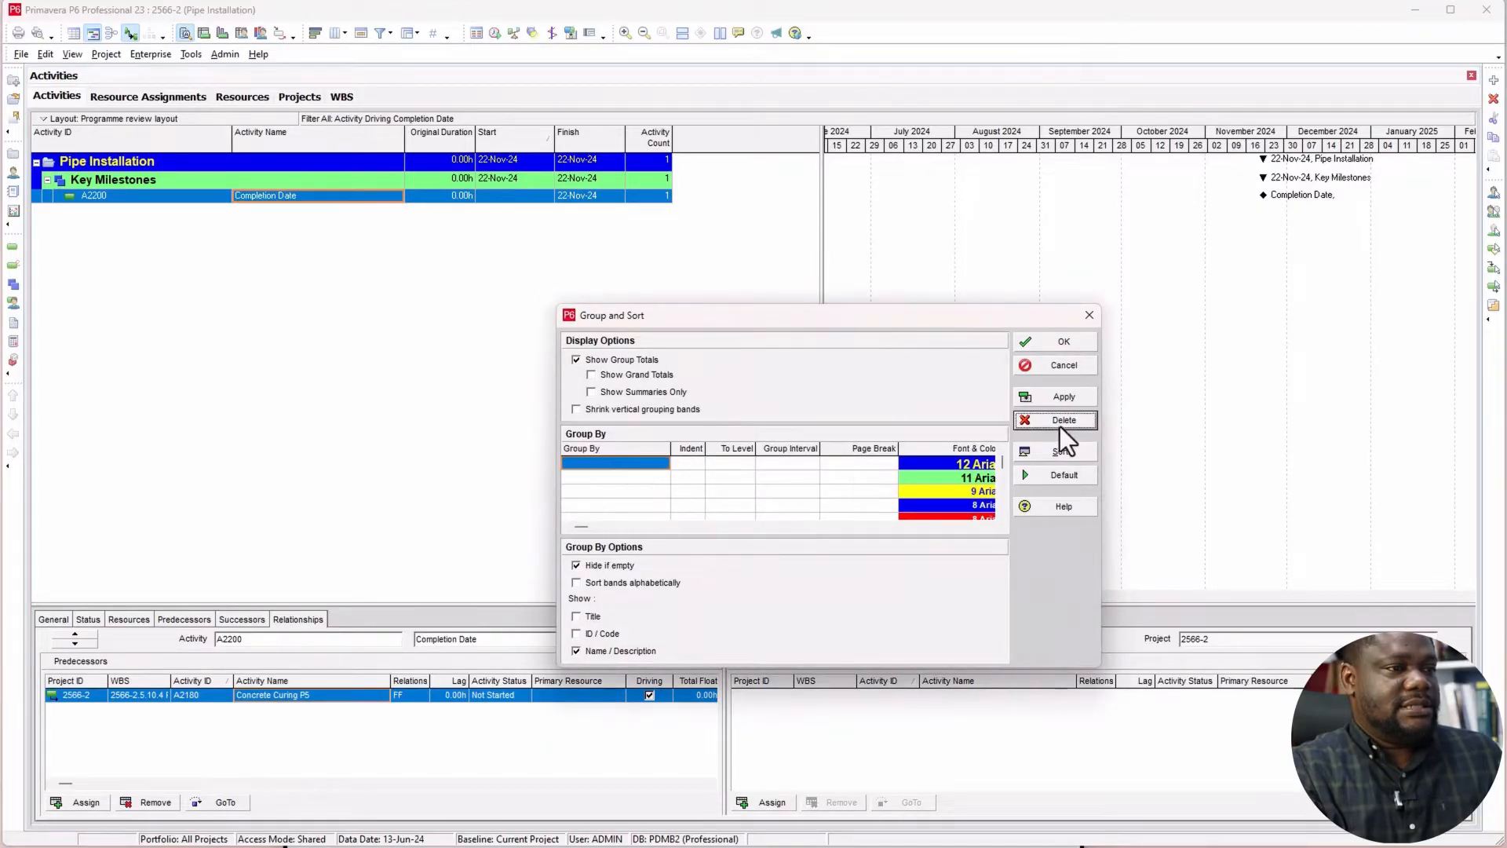
{"action": "left_click", "coordinate": [614, 463]}
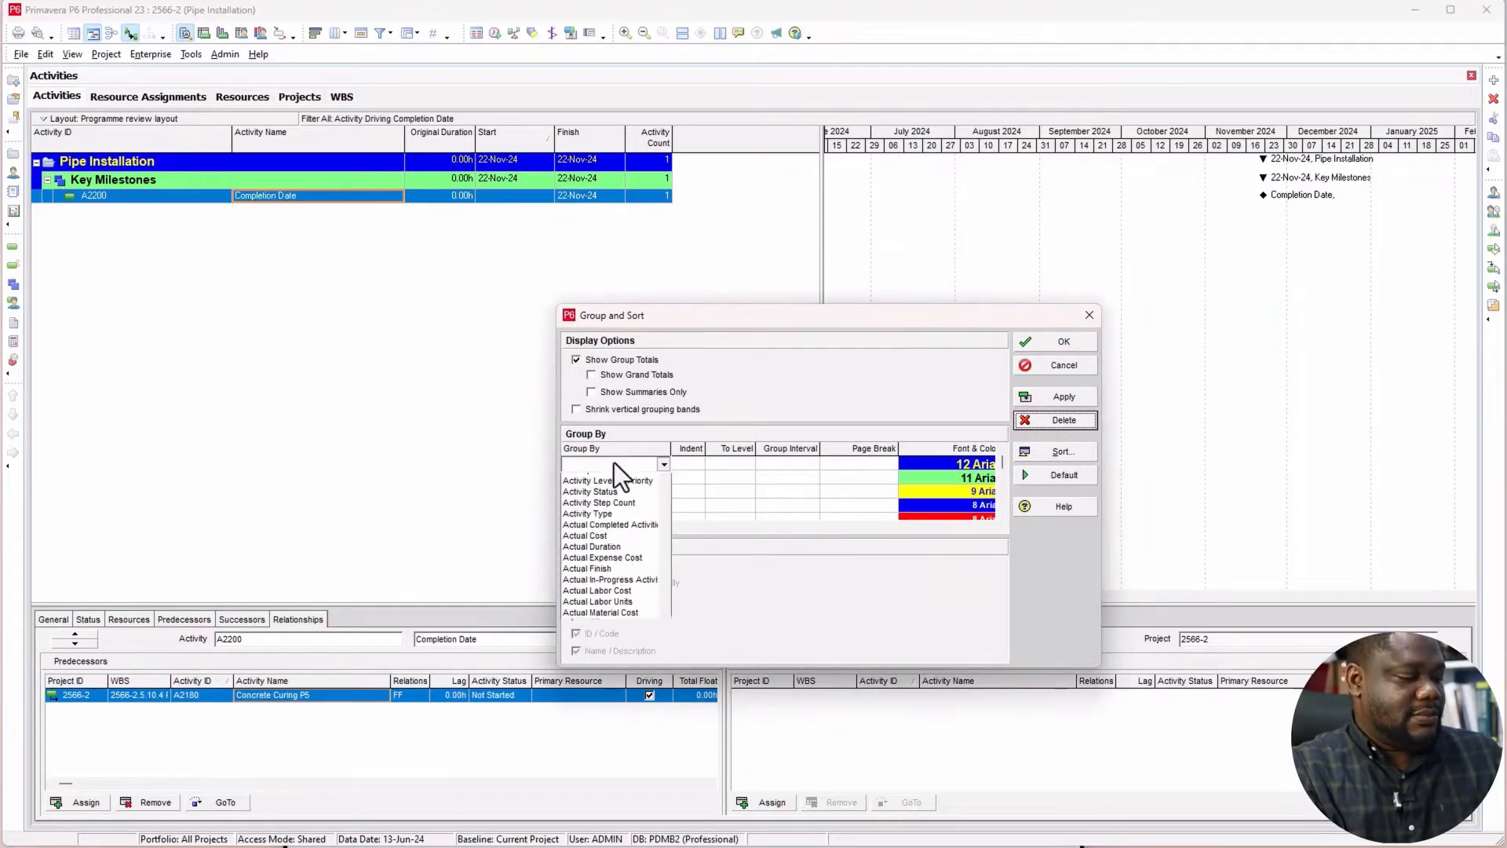
{"action": "key", "text": "p"}
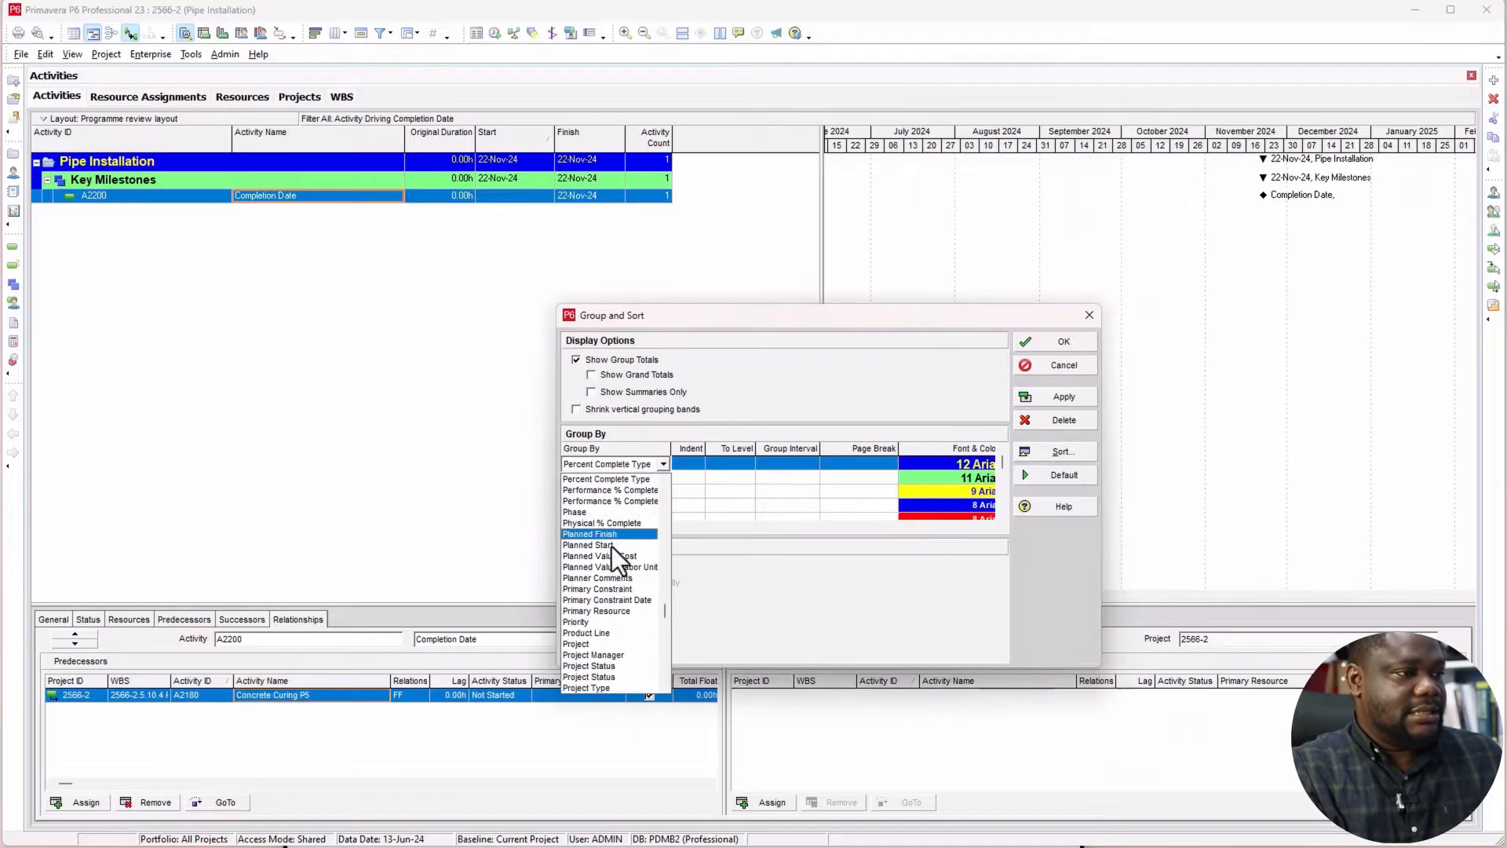
{"action": "left_click", "coordinate": [590, 644]}
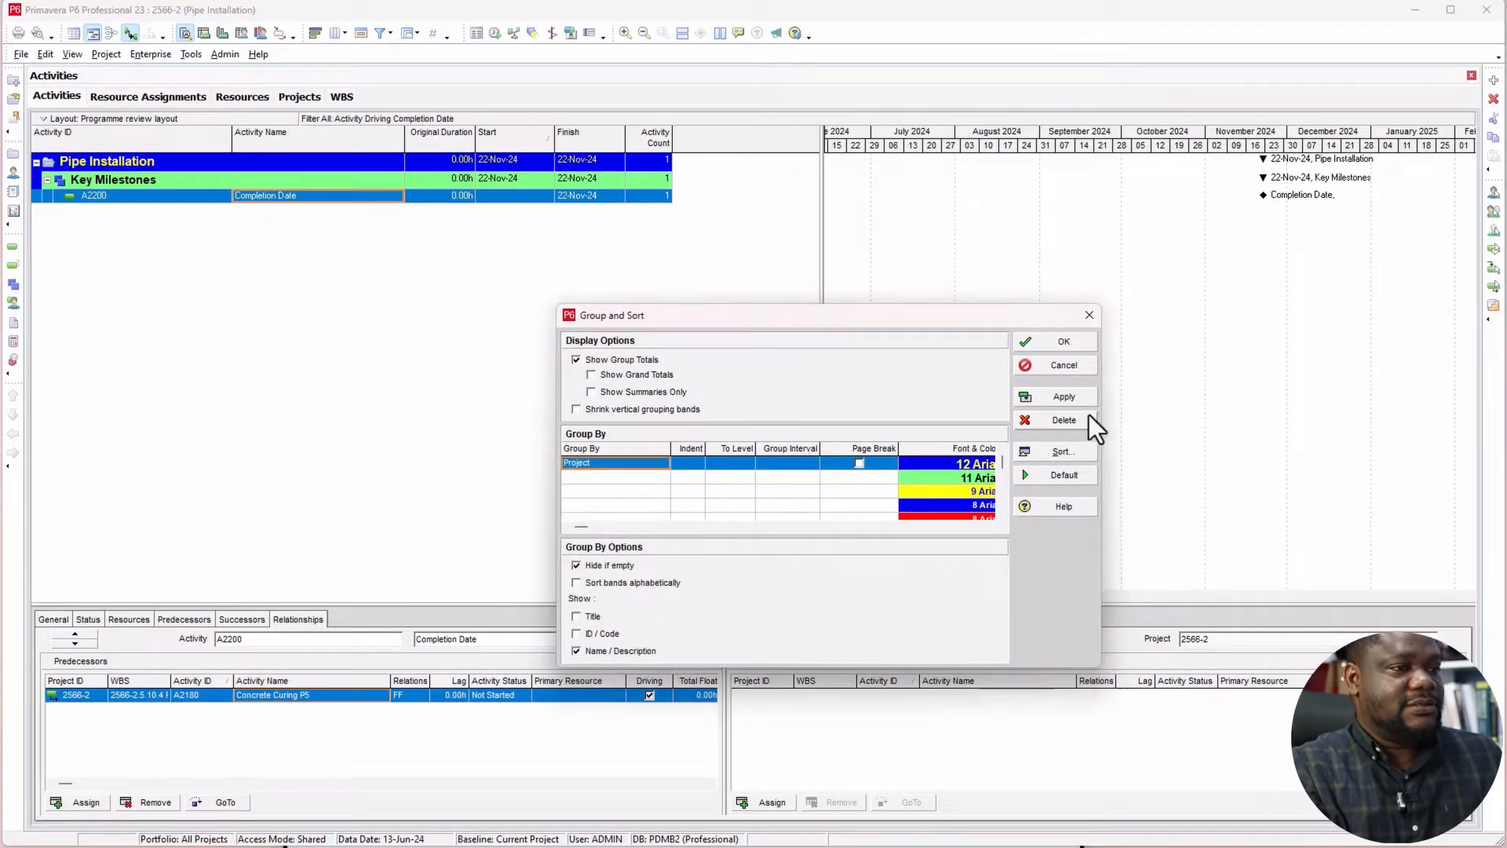
{"action": "left_click", "coordinate": [1077, 394]}
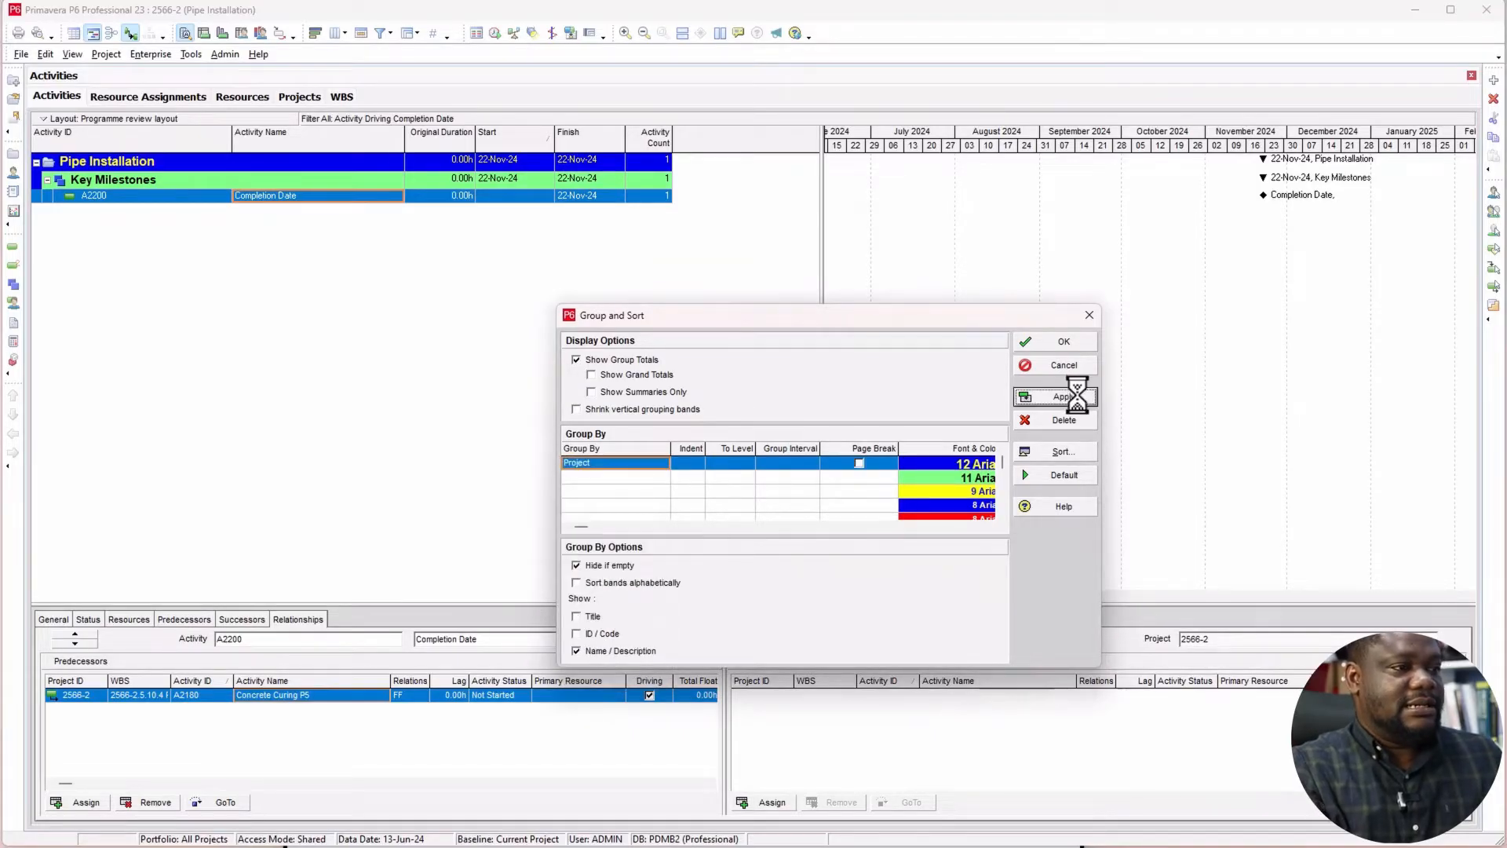
{"action": "left_click", "coordinate": [1064, 341]}
Step: Follow the driving predecessors from Completion Date back to Installation of Formwork P5 so they are added to the filtered view
{"action": "left_click", "coordinate": [228, 801]}
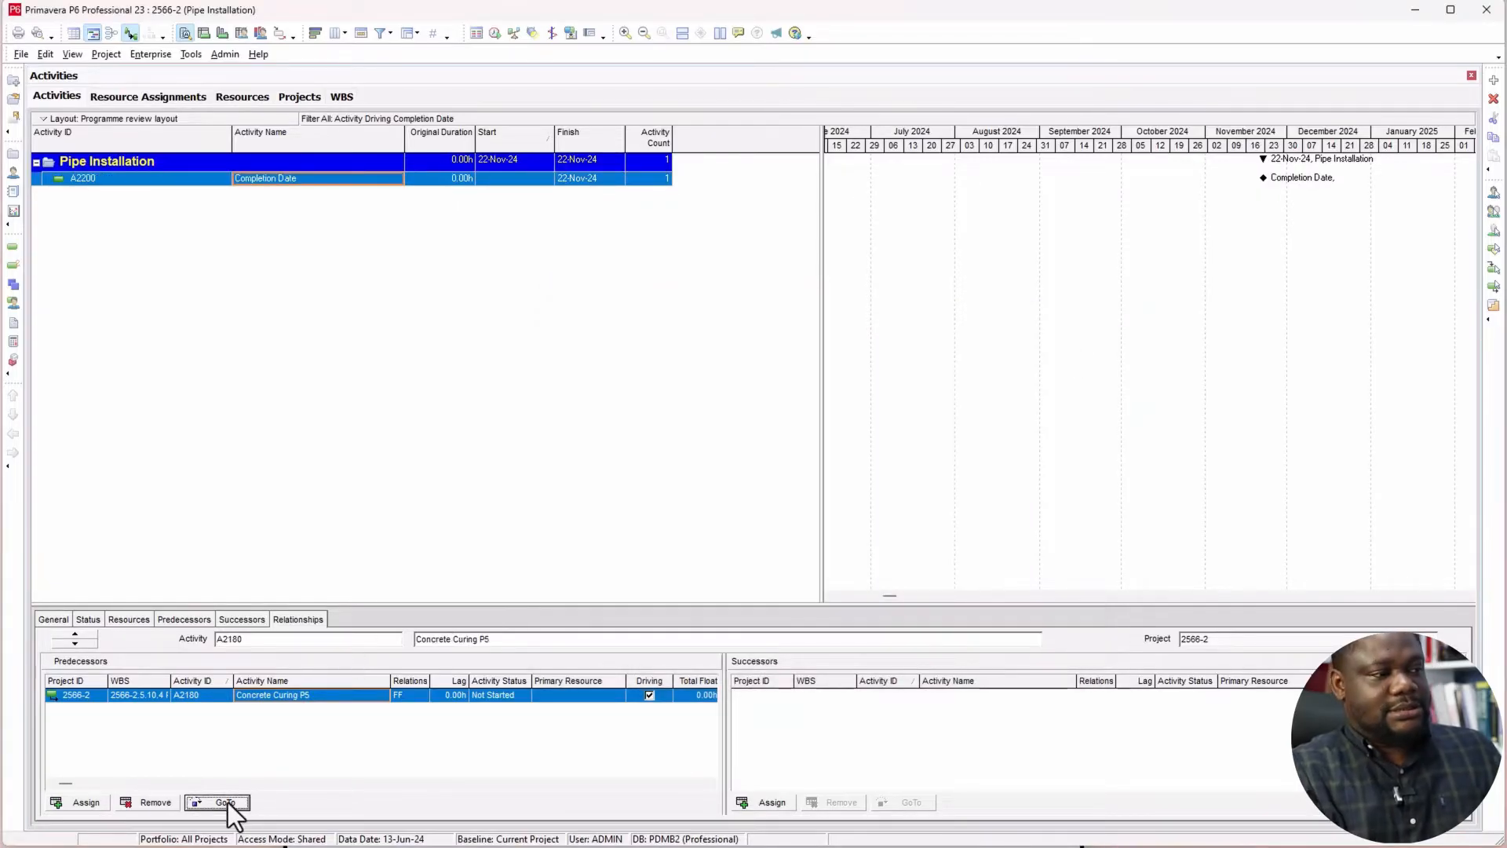
{"action": "left_click", "coordinate": [228, 803]}
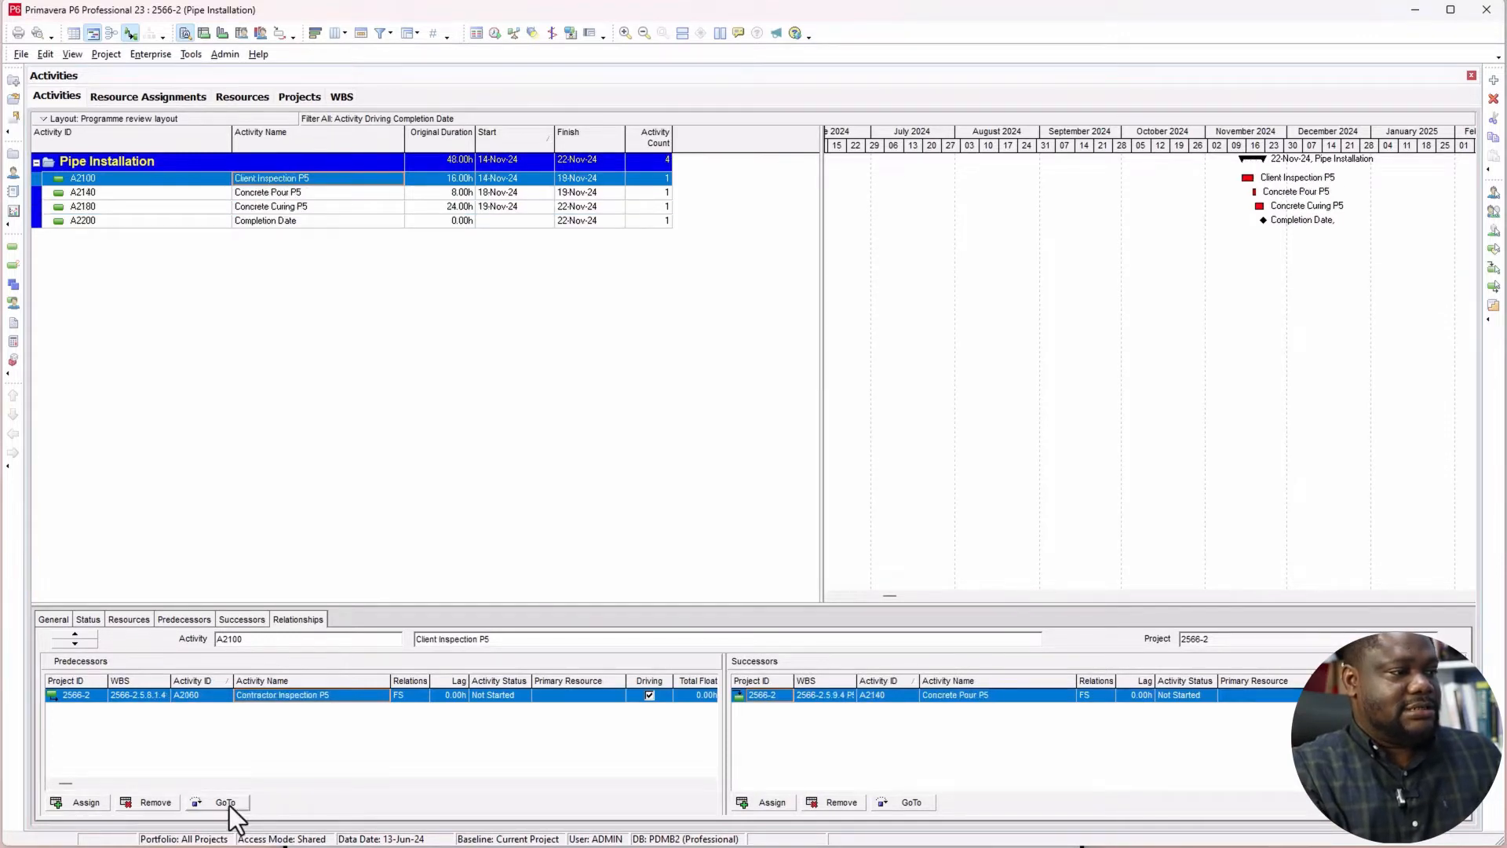
{"action": "left_click", "coordinate": [228, 802]}
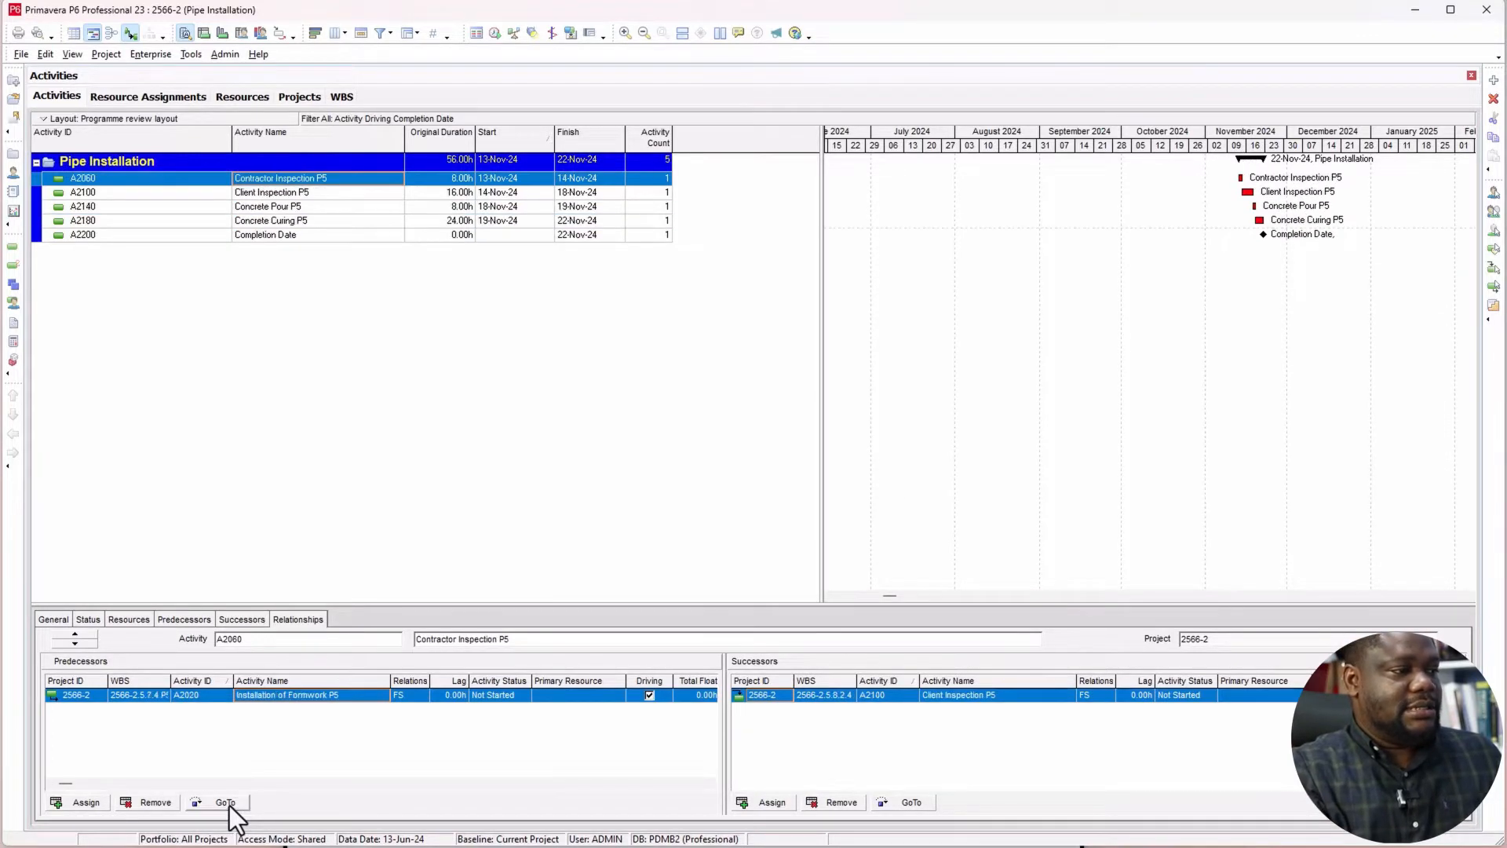
{"action": "left_click", "coordinate": [227, 803]}
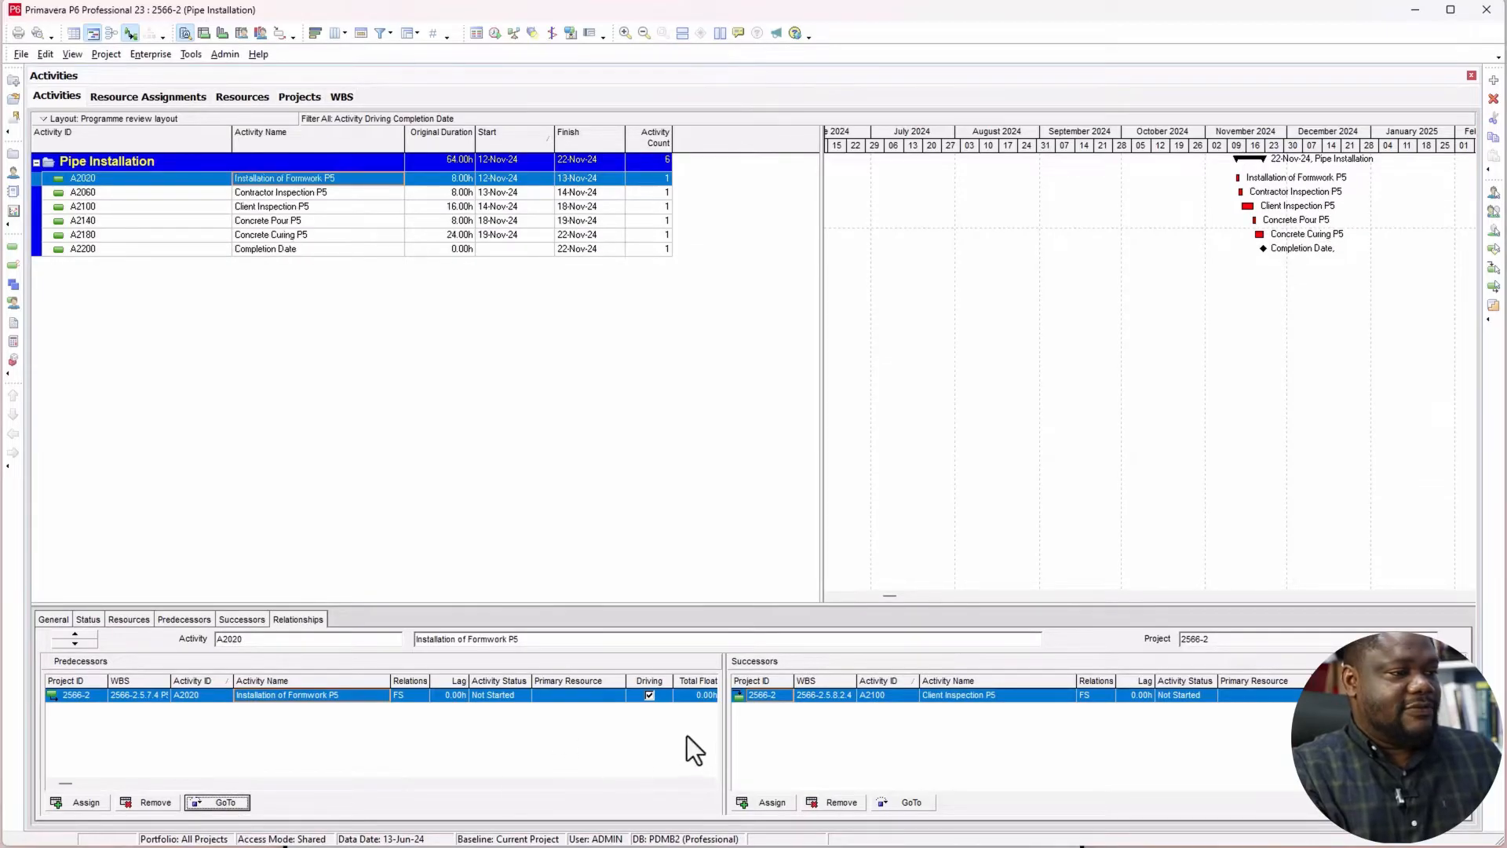
Step: Widen the predecessor table and compare the total float of NDT of Pipes and Installation of Reinforcement L4-P5
{"action": "left_click_drag", "start_coordinate": [724, 728], "coordinate": [992, 735]}
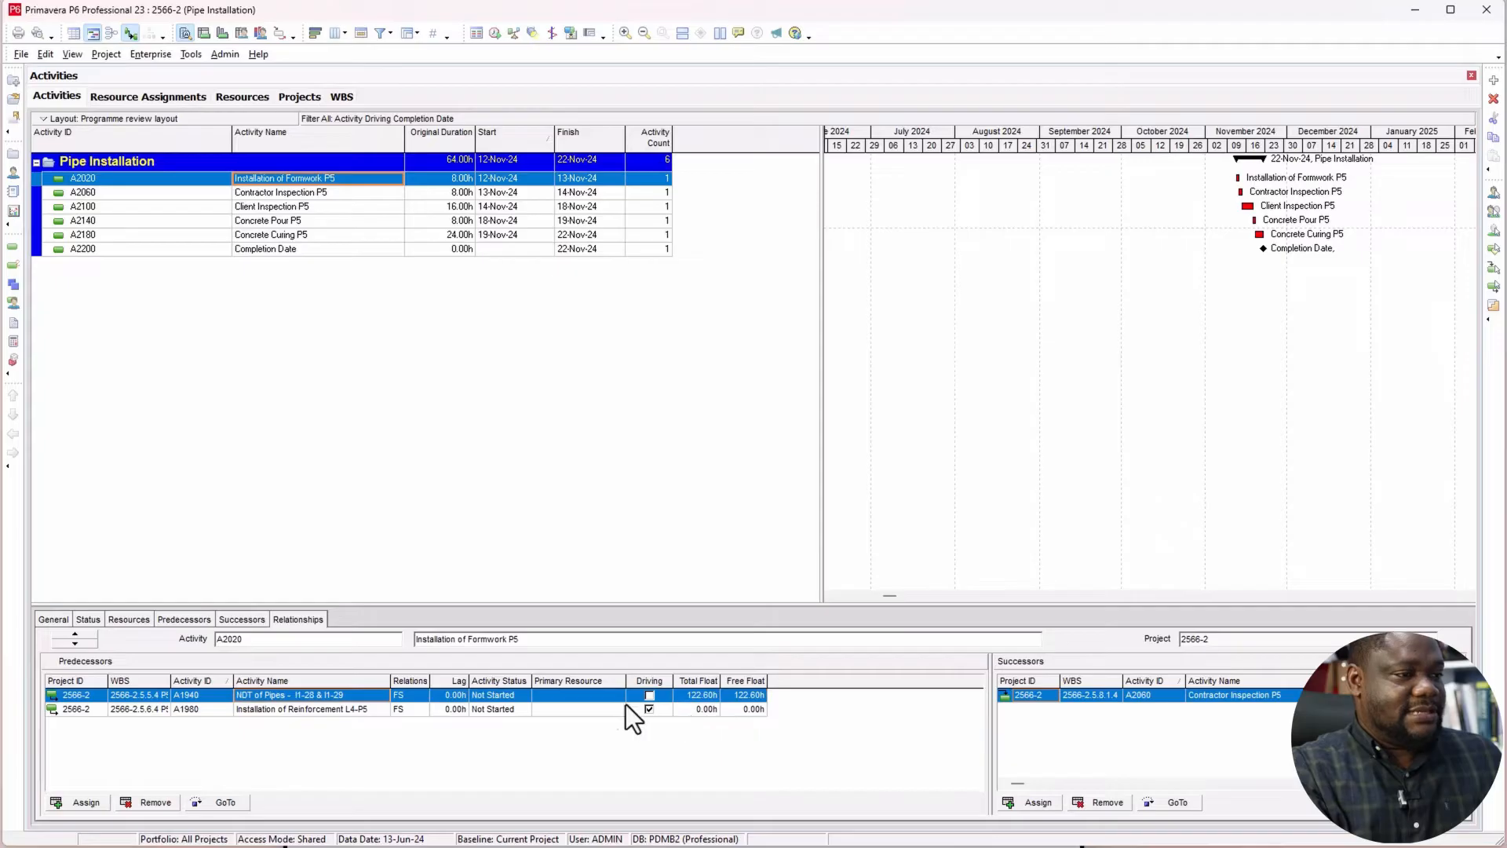
{"action": "left_click", "coordinate": [700, 696]}
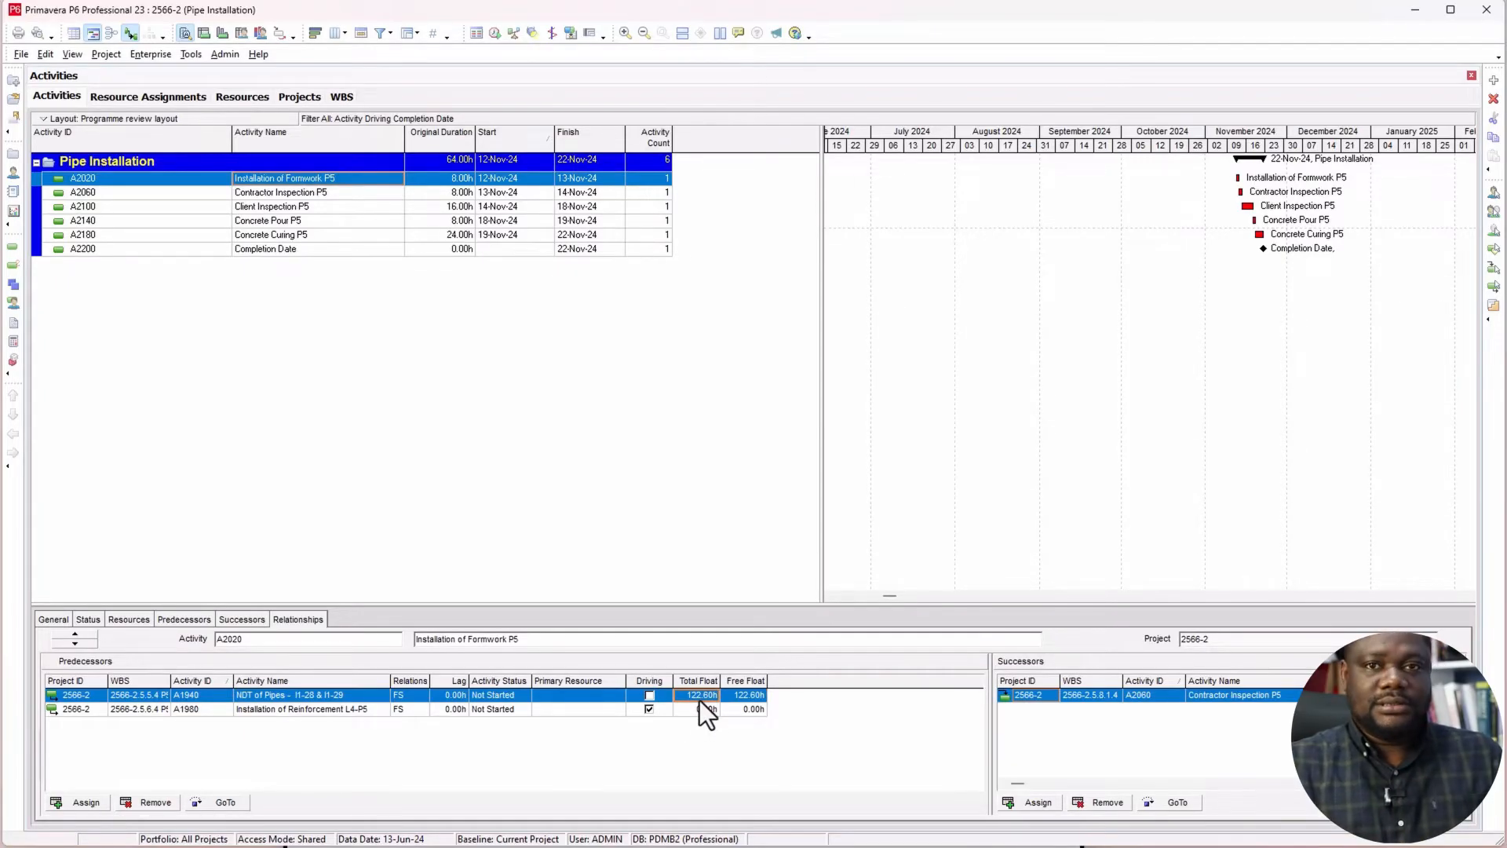
{"action": "left_click", "coordinate": [700, 709]}
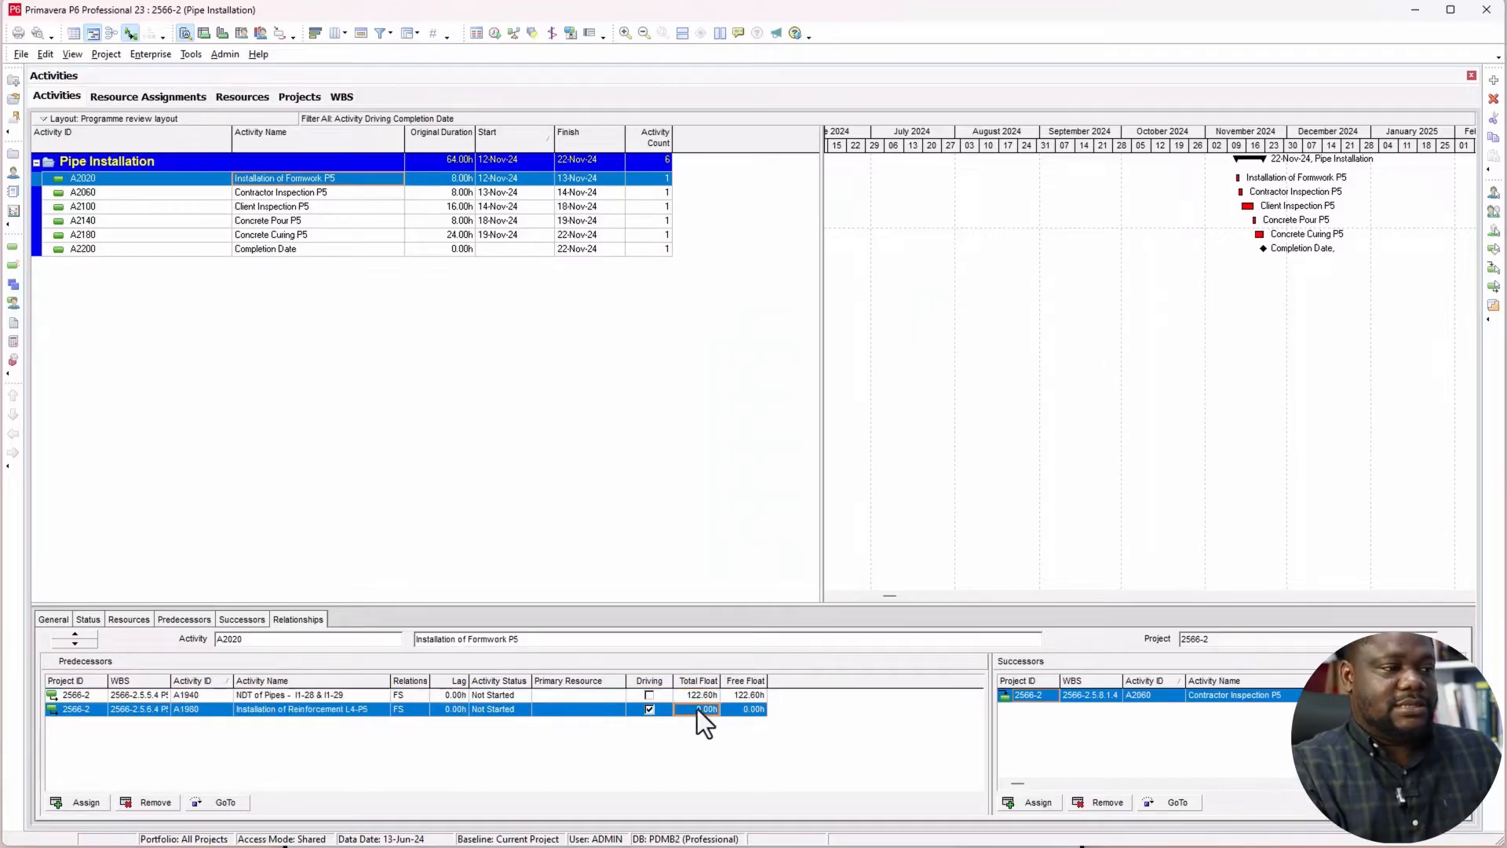
Step: Follow the driving chain through Installation of Reinforcement L4-P5 and pipes I1-29 and I1-28 back to Installation of Pipe - I1-27
{"action": "left_click", "coordinate": [227, 802]}
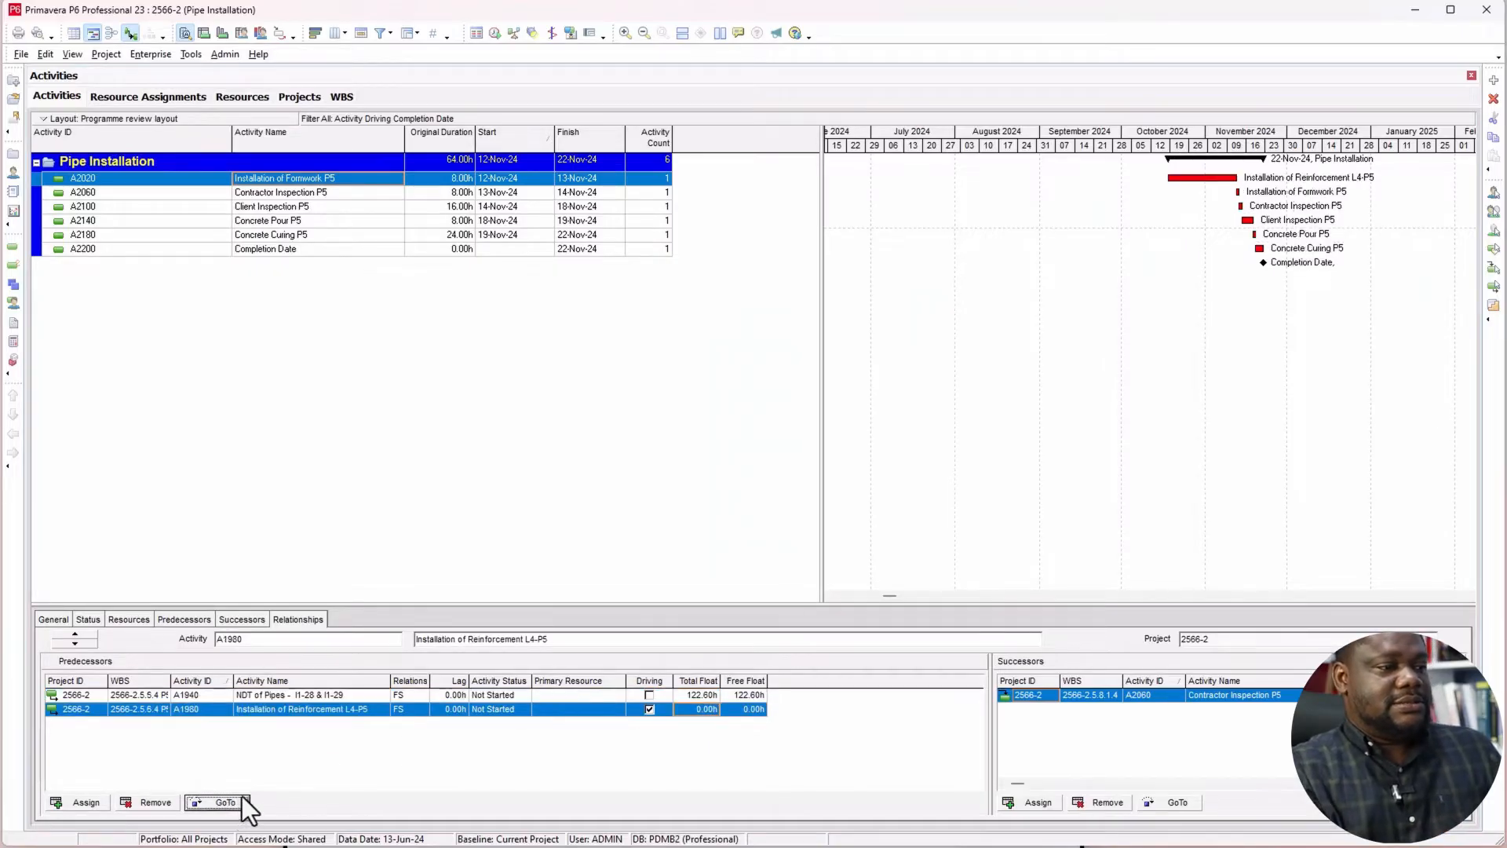
{"action": "left_click", "coordinate": [229, 802]}
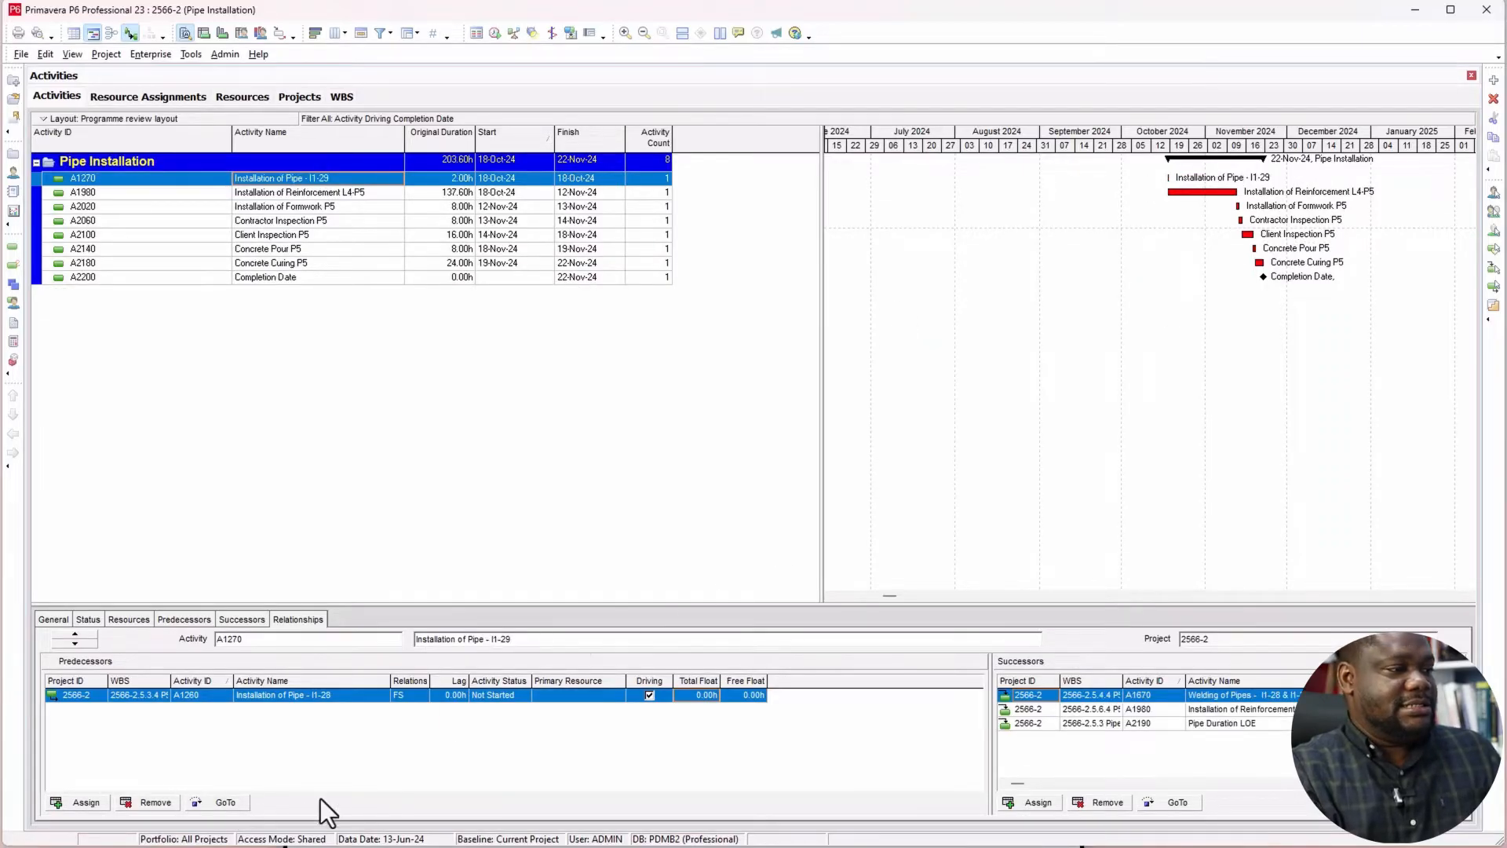
{"action": "left_click", "coordinate": [230, 803]}
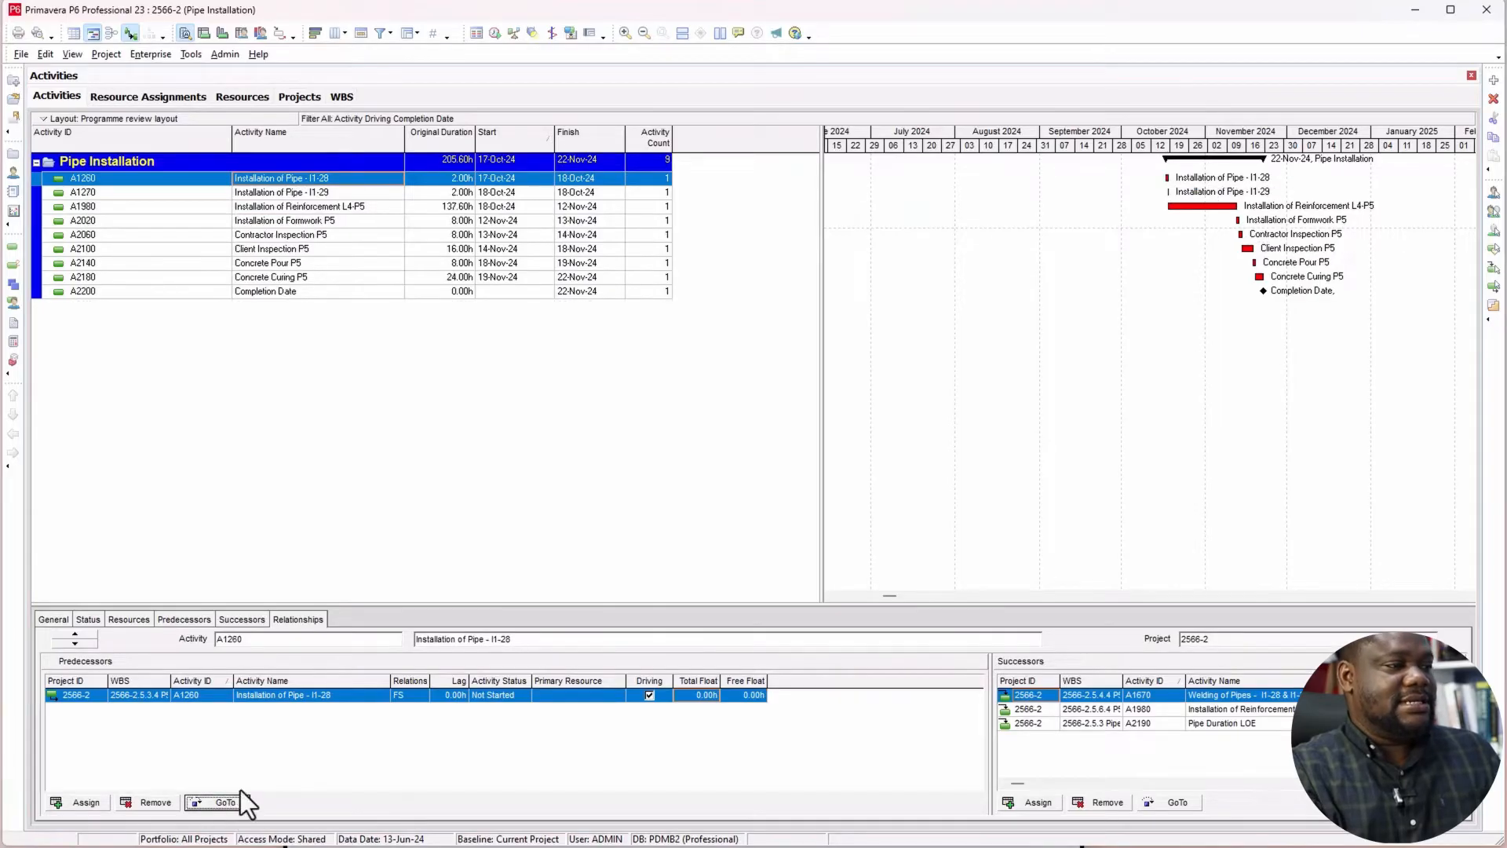
{"action": "left_click", "coordinate": [236, 803]}
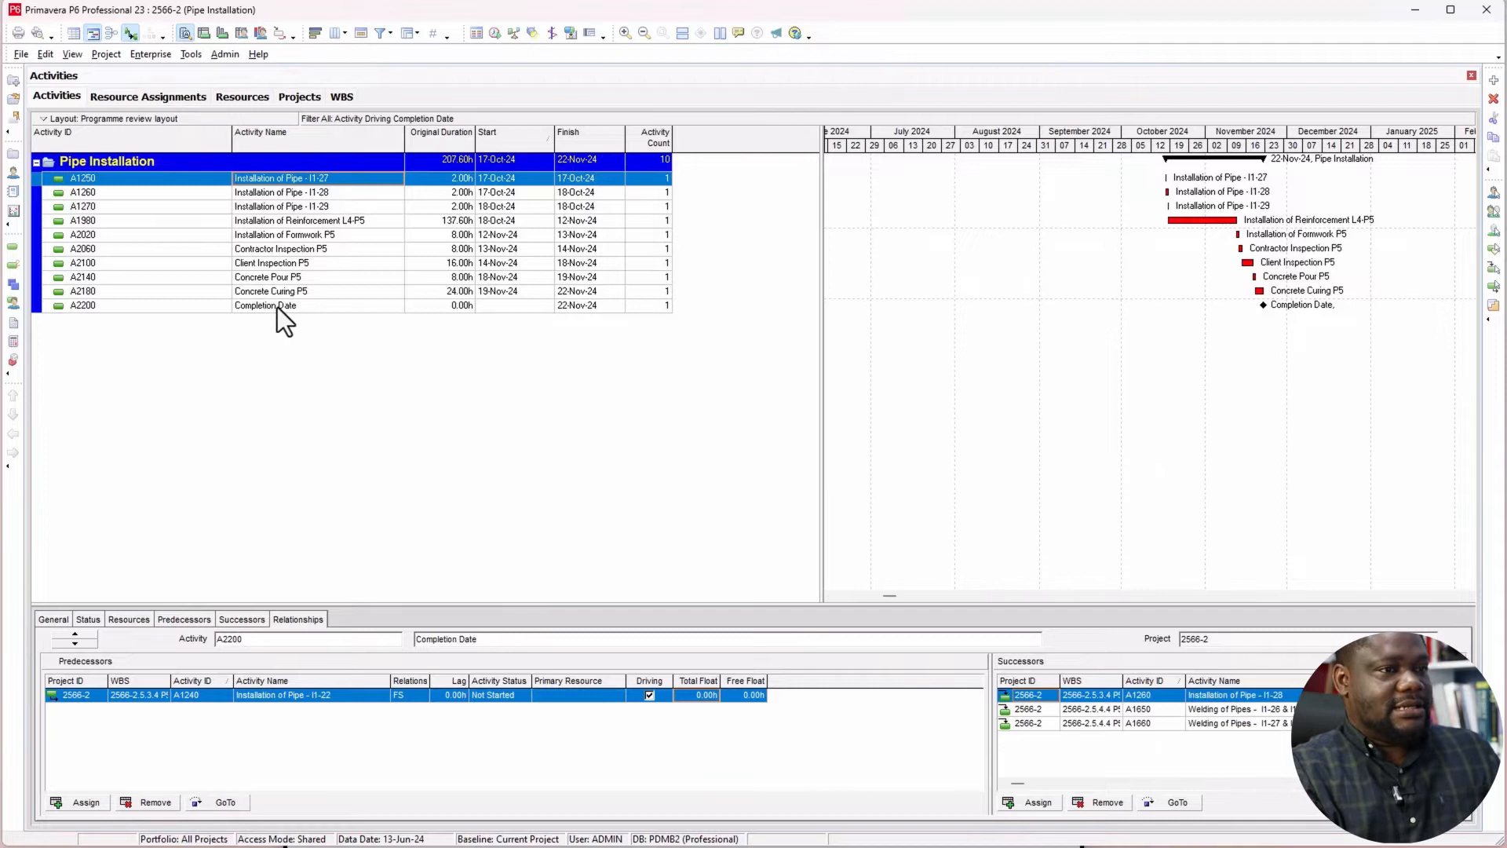
Step: Retrace the driving predecessors from Completion Date back through concrete curing, pour and both inspections to Installation of Formwork P5
{"action": "left_click", "coordinate": [277, 308]}
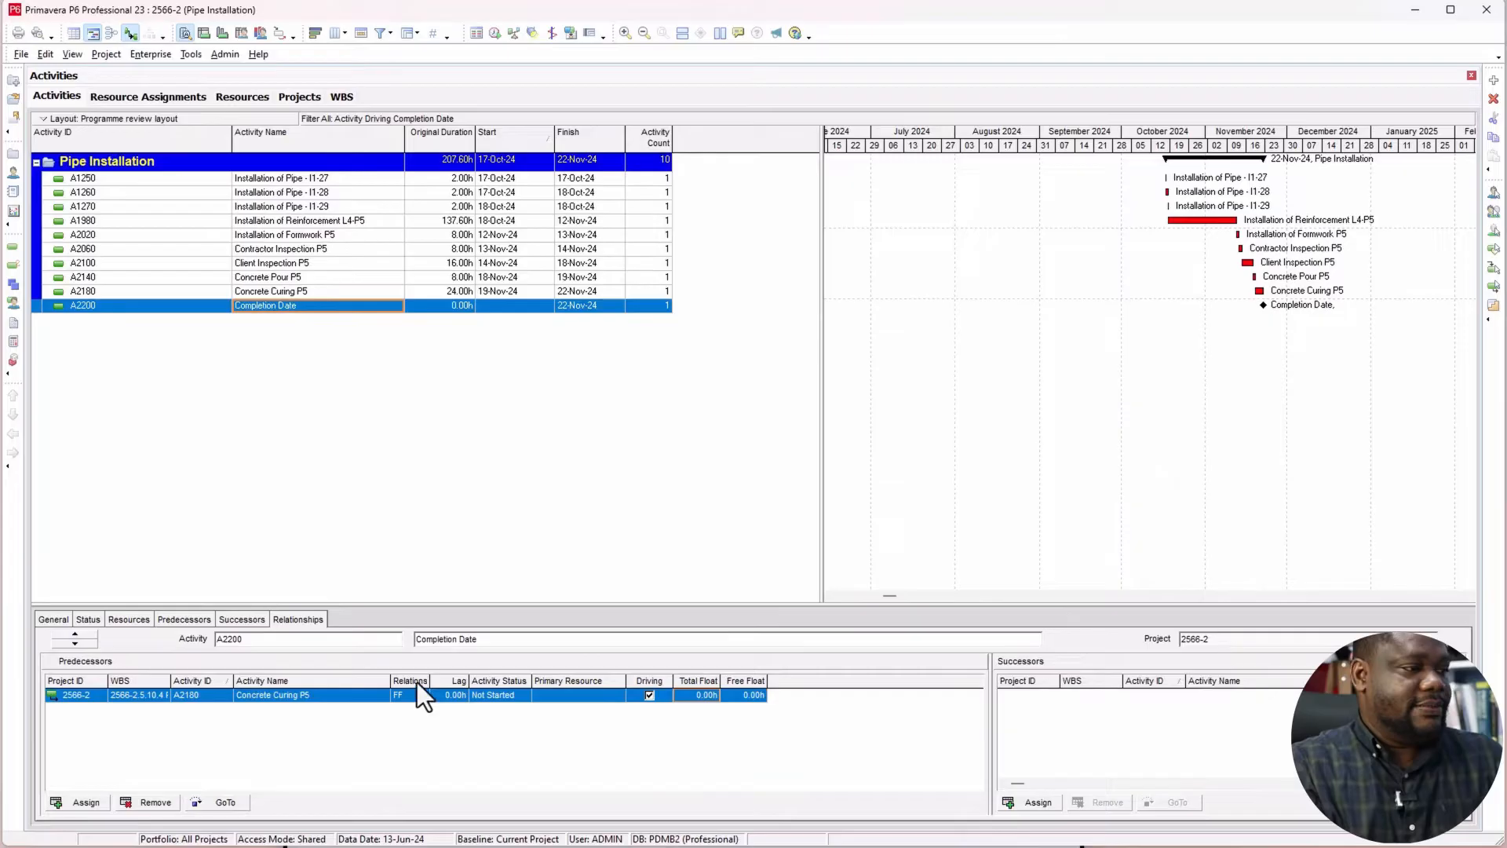
{"action": "left_click", "coordinate": [223, 804]}
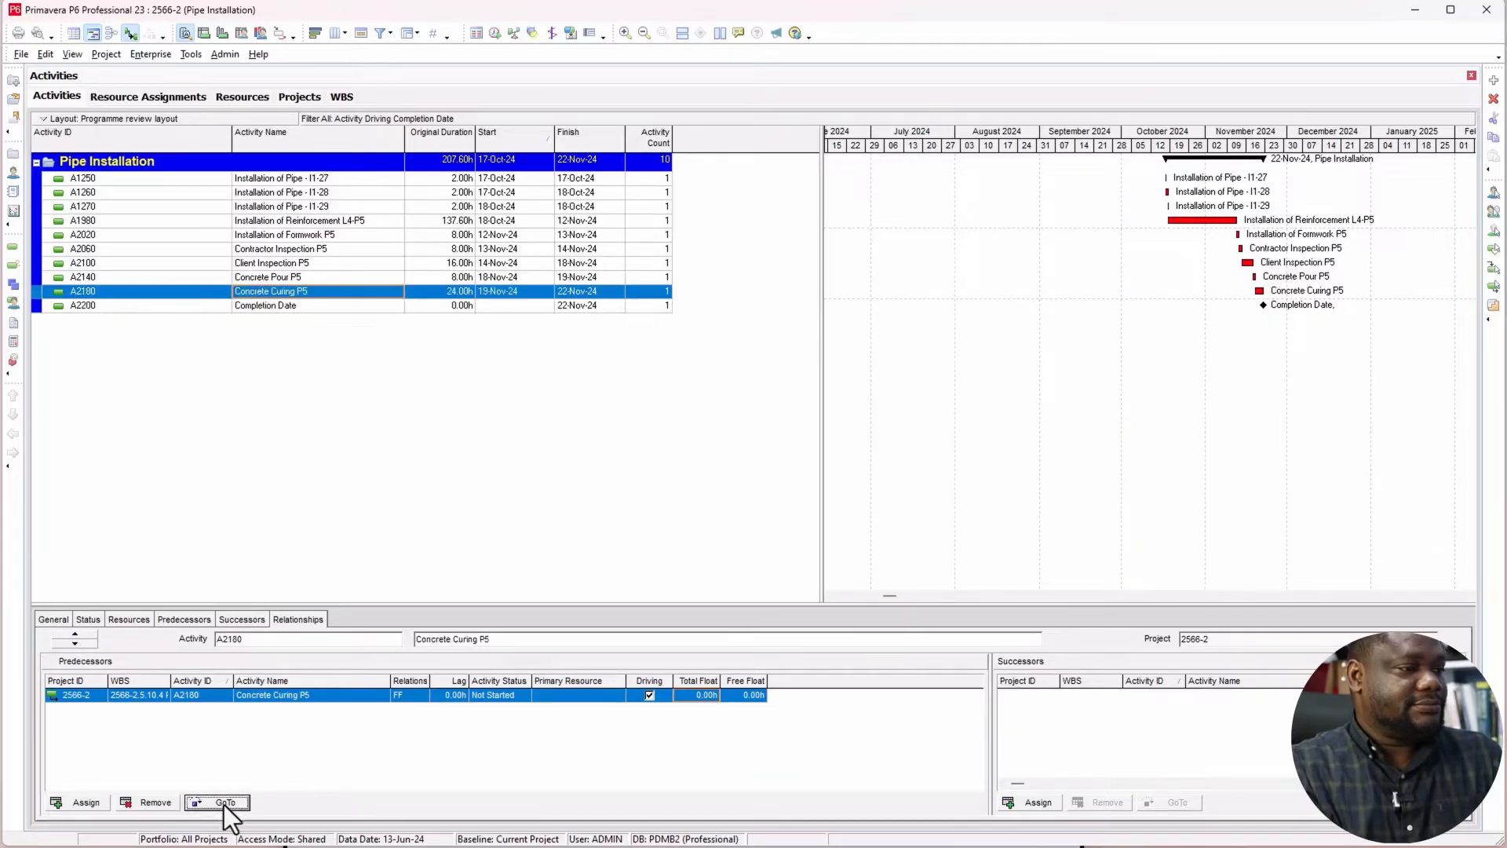
{"action": "left_click", "coordinate": [224, 804]}
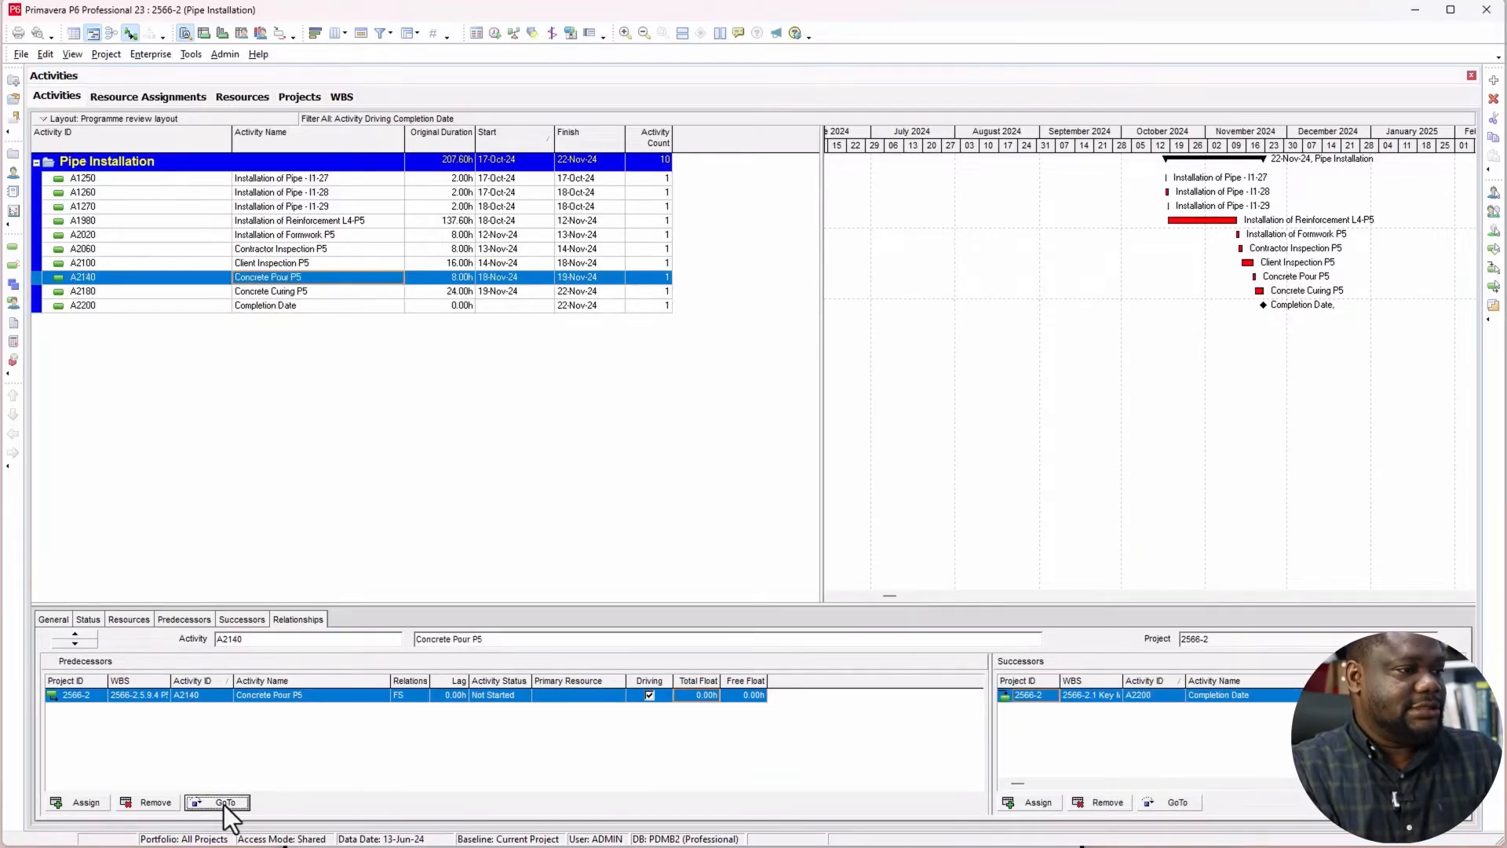
{"action": "left_click", "coordinate": [224, 804]}
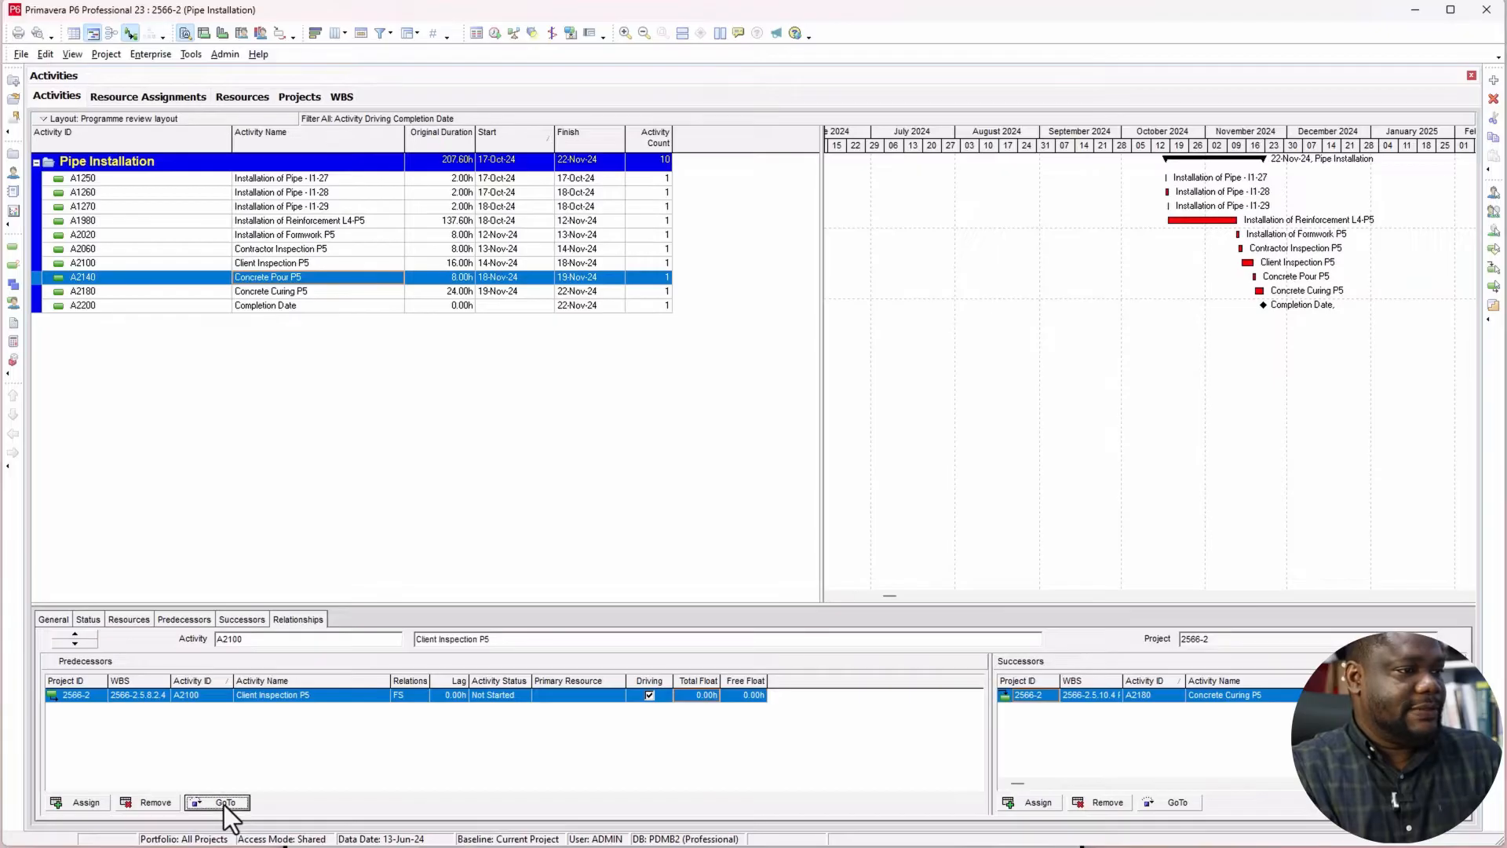
{"action": "left_click", "coordinate": [224, 804]}
{"action": "left_click", "coordinate": [225, 805]}
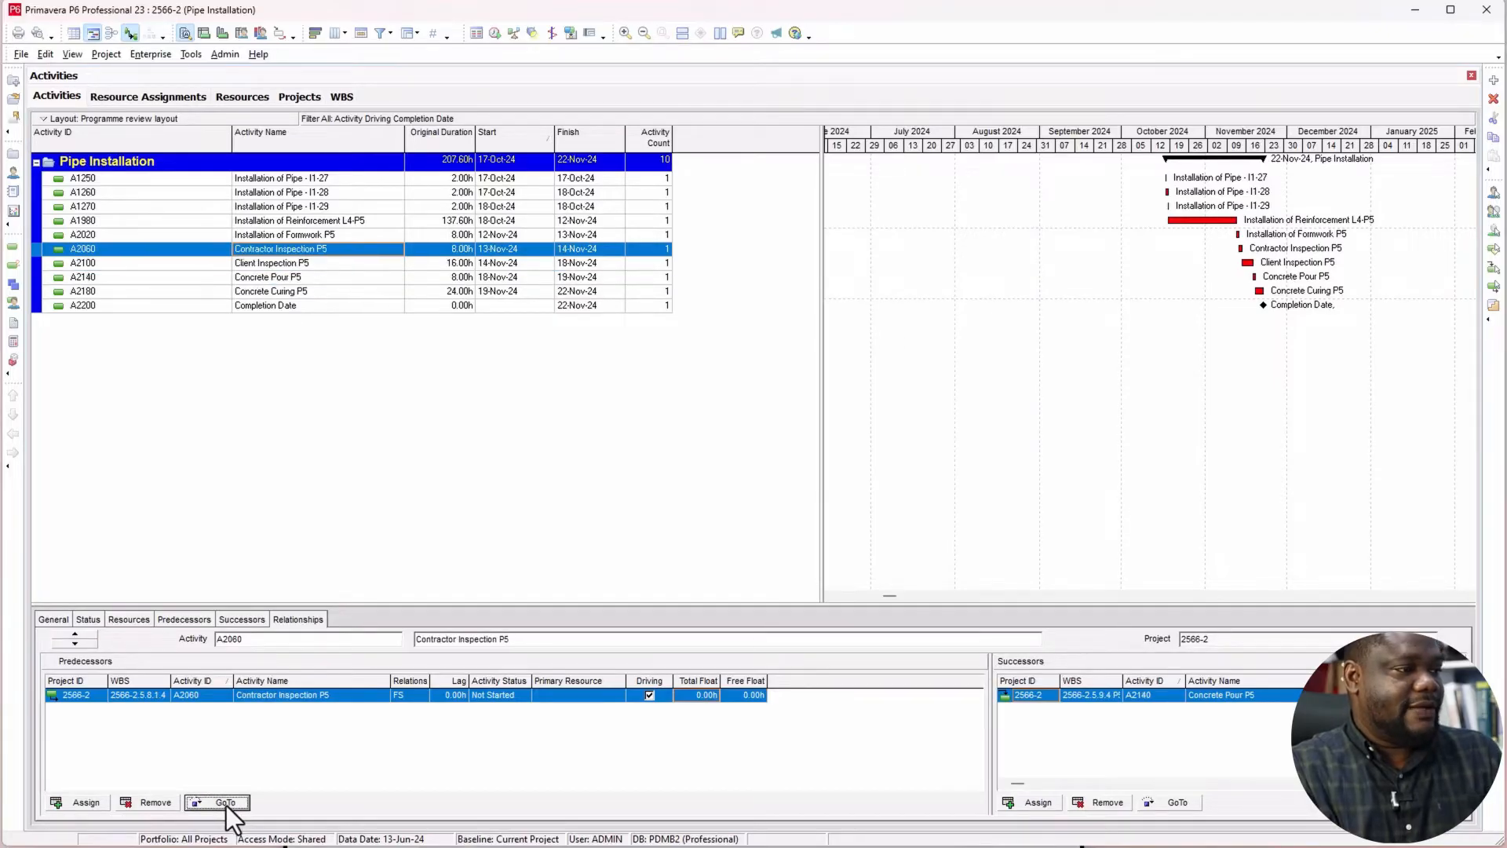
{"action": "left_click", "coordinate": [226, 806]}
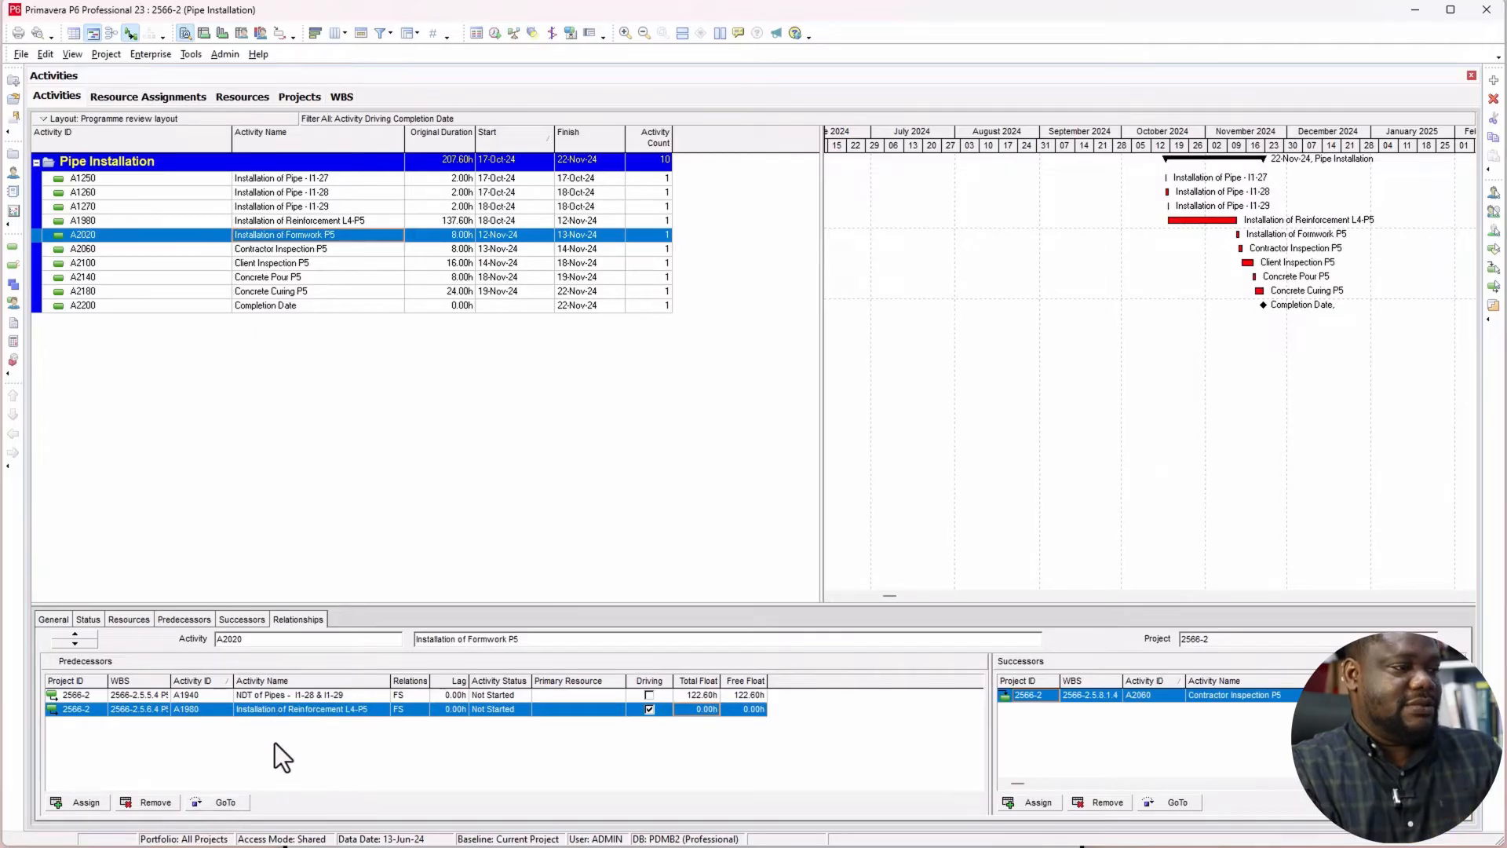
Step: Retrace the driving chain from Installation of Formwork P5 through Installation of Reinforcement L4-P5 to Installation of Pipe - I1-27
{"action": "left_click", "coordinate": [242, 803]}
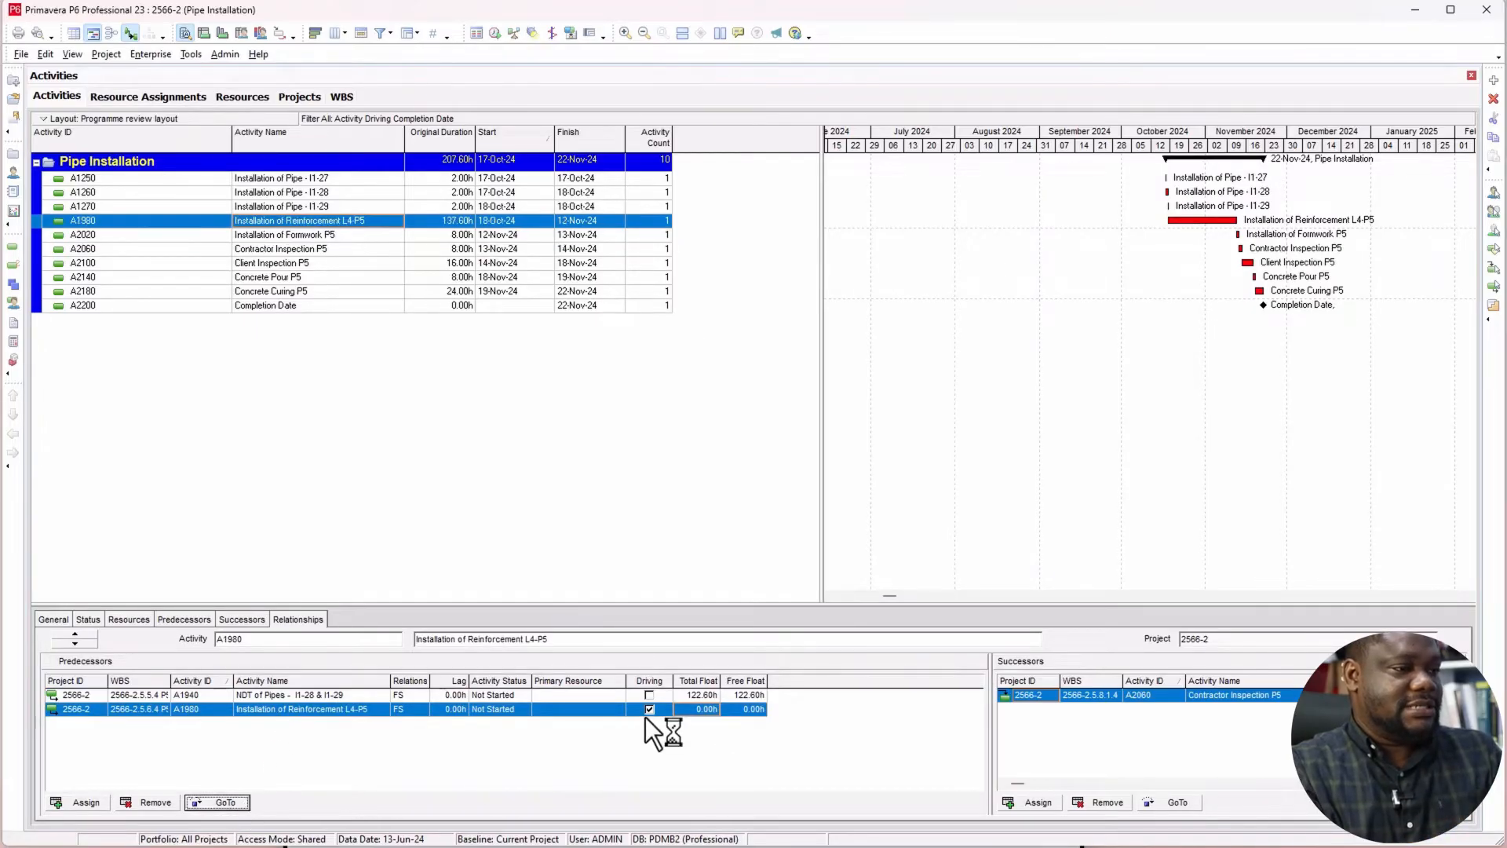
{"action": "left_click", "coordinate": [240, 802]}
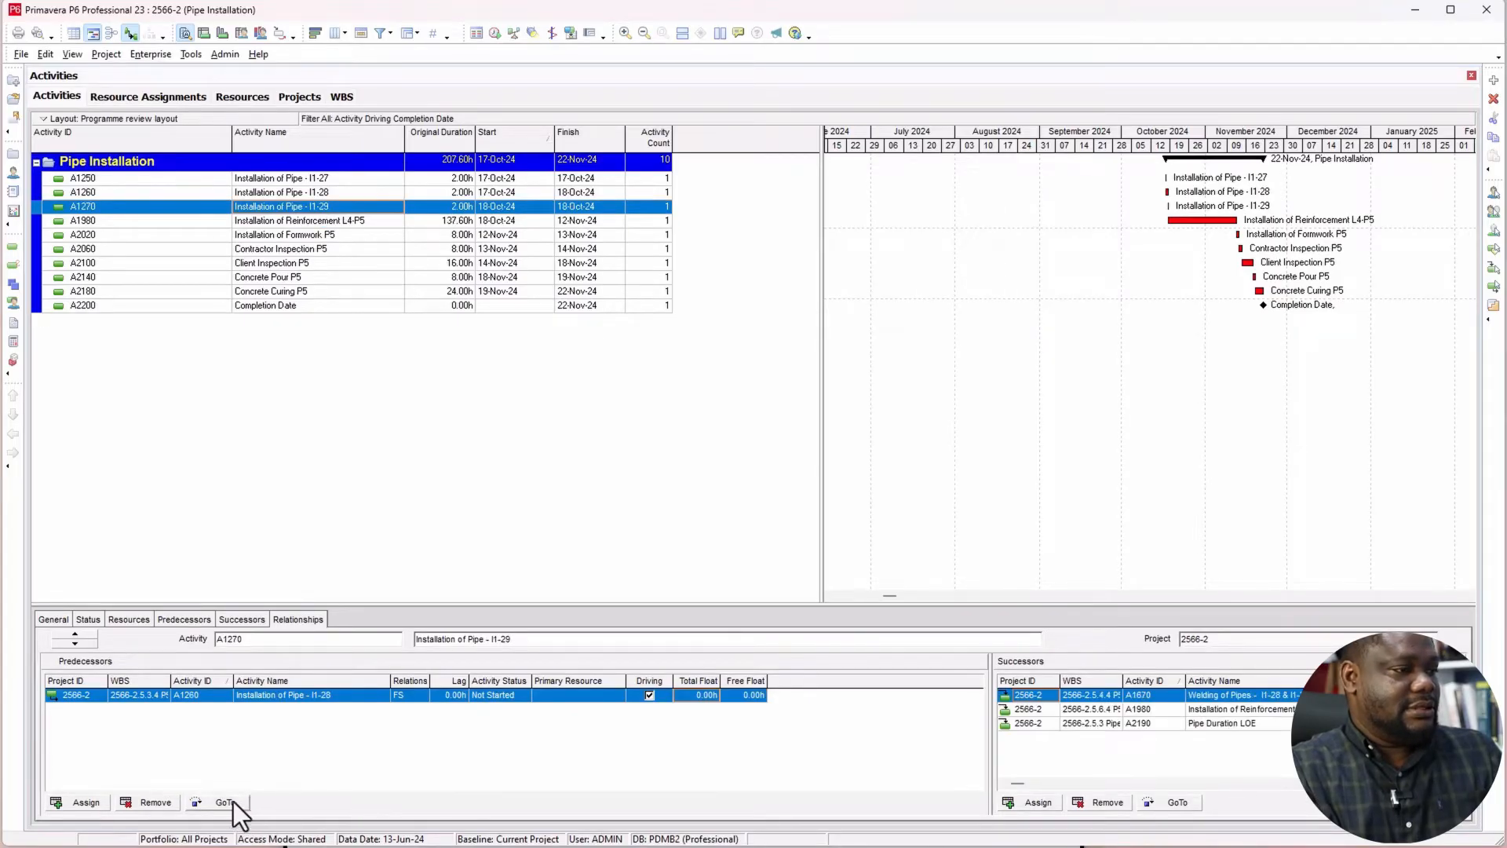
{"action": "left_click", "coordinate": [233, 801]}
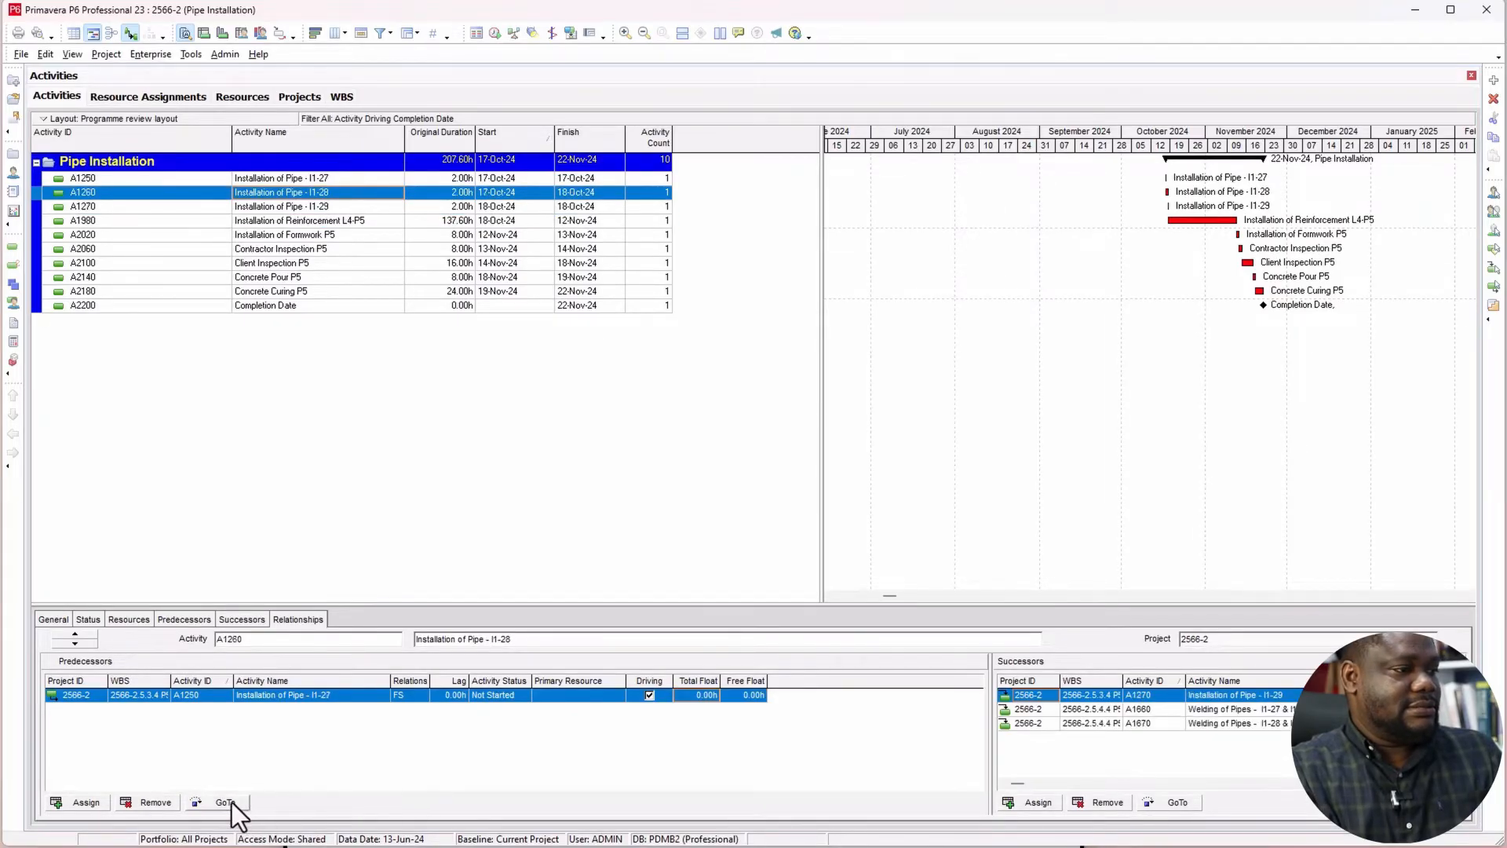
{"action": "left_click", "coordinate": [233, 802]}
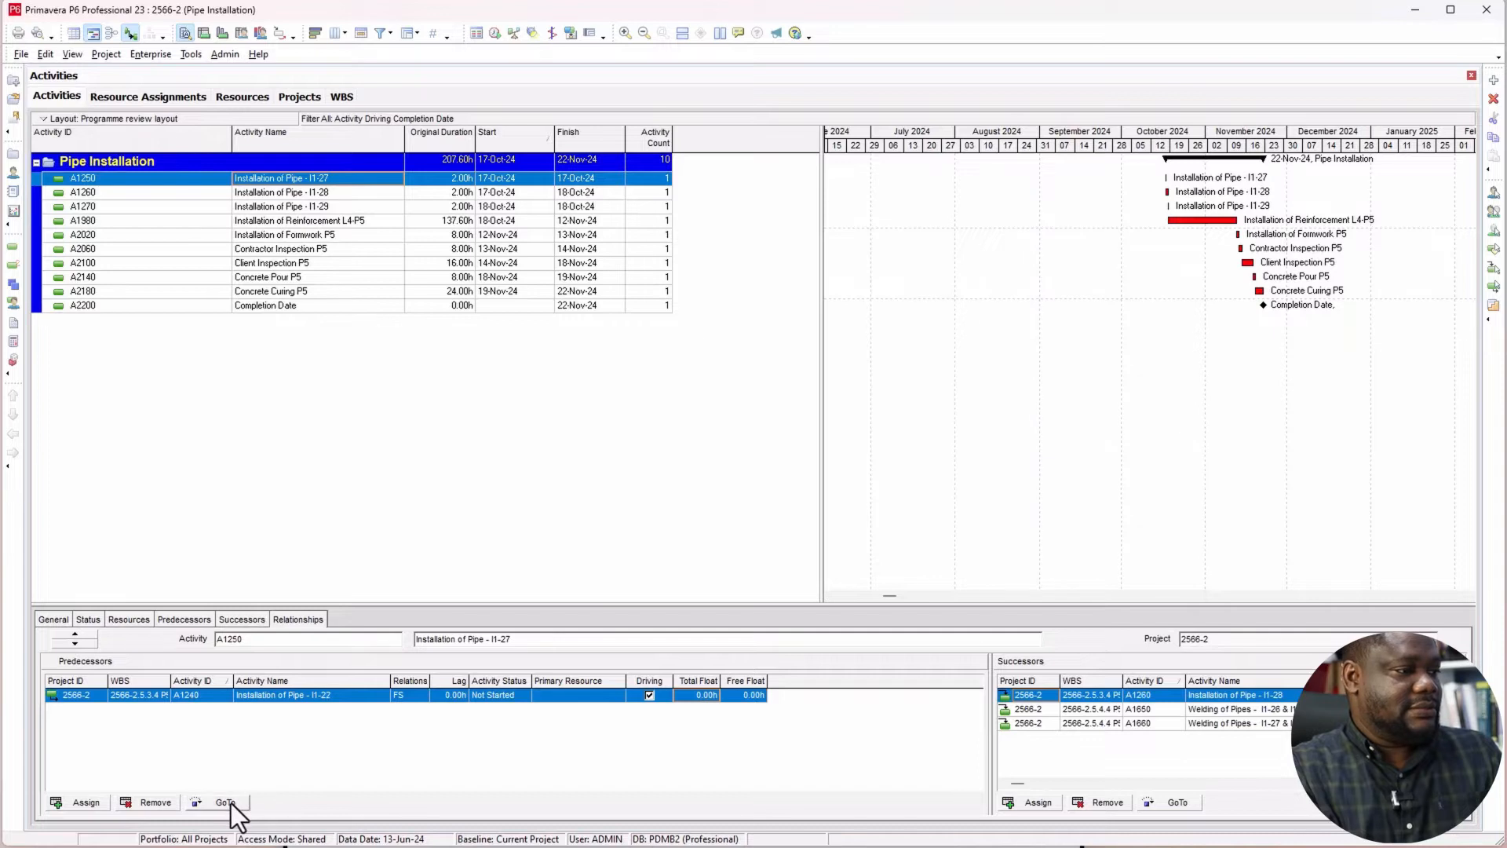
Step: Extend the driving chain from Installation of Pipe - I1-27 back through pipes I1-22 to I1-20 and the P4 concrete works to Installation of Formwork P4
{"action": "left_click", "coordinate": [231, 803]}
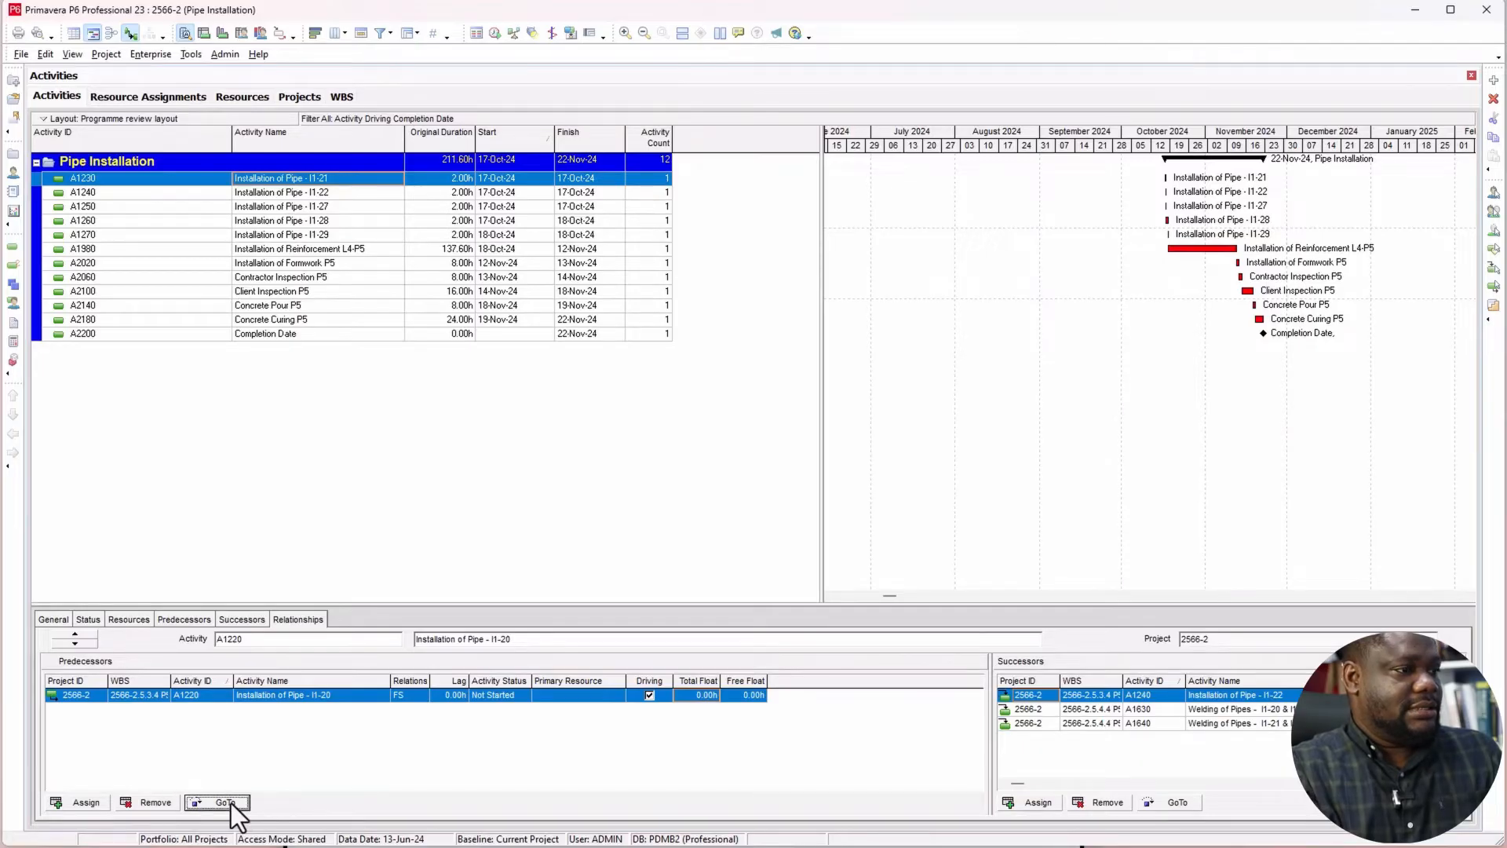
{"action": "left_click", "coordinate": [231, 803]}
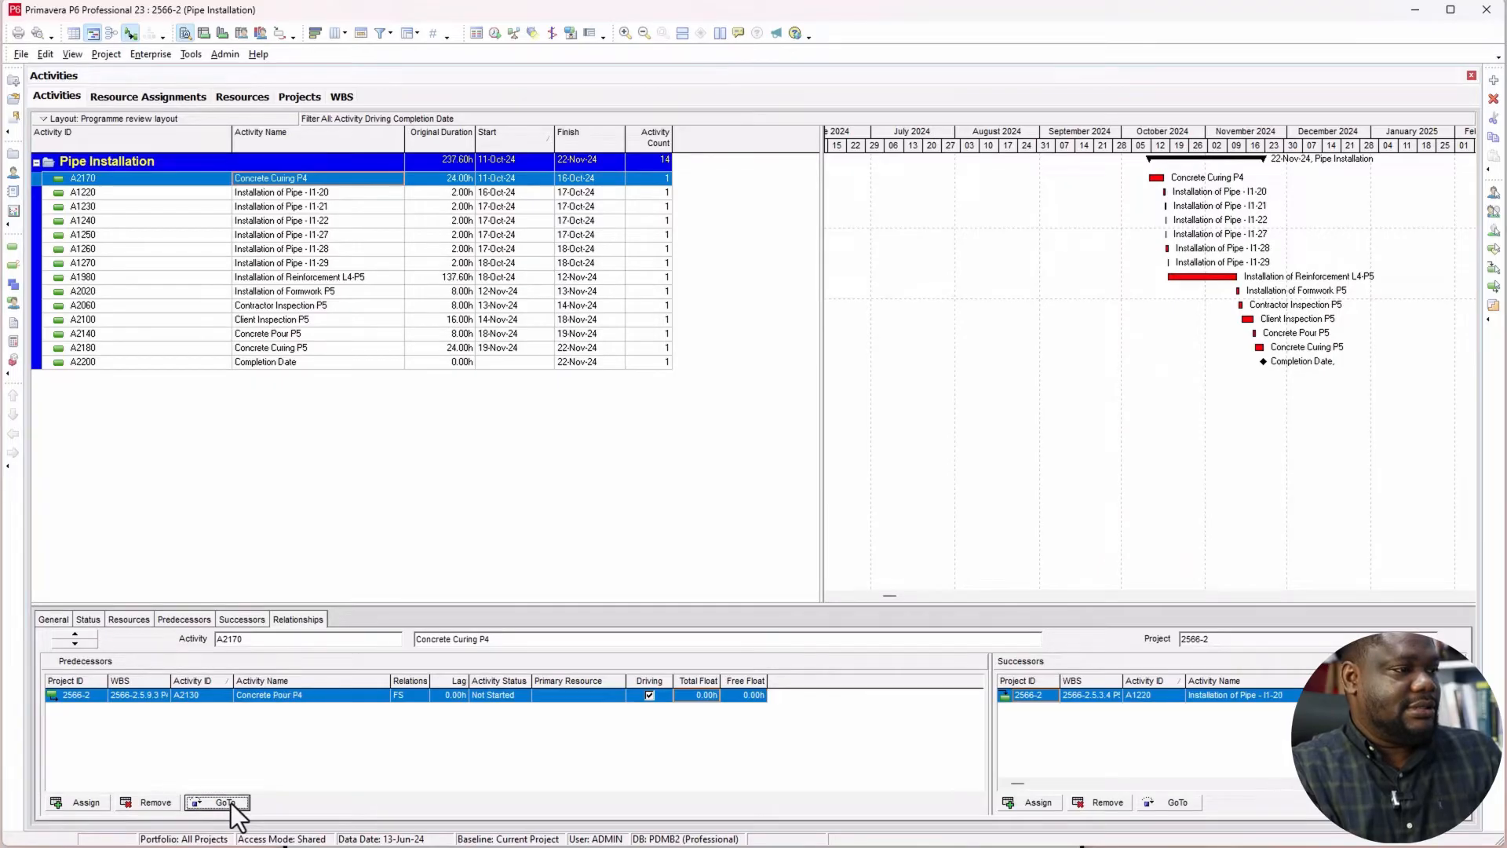
{"action": "left_click", "coordinate": [231, 803]}
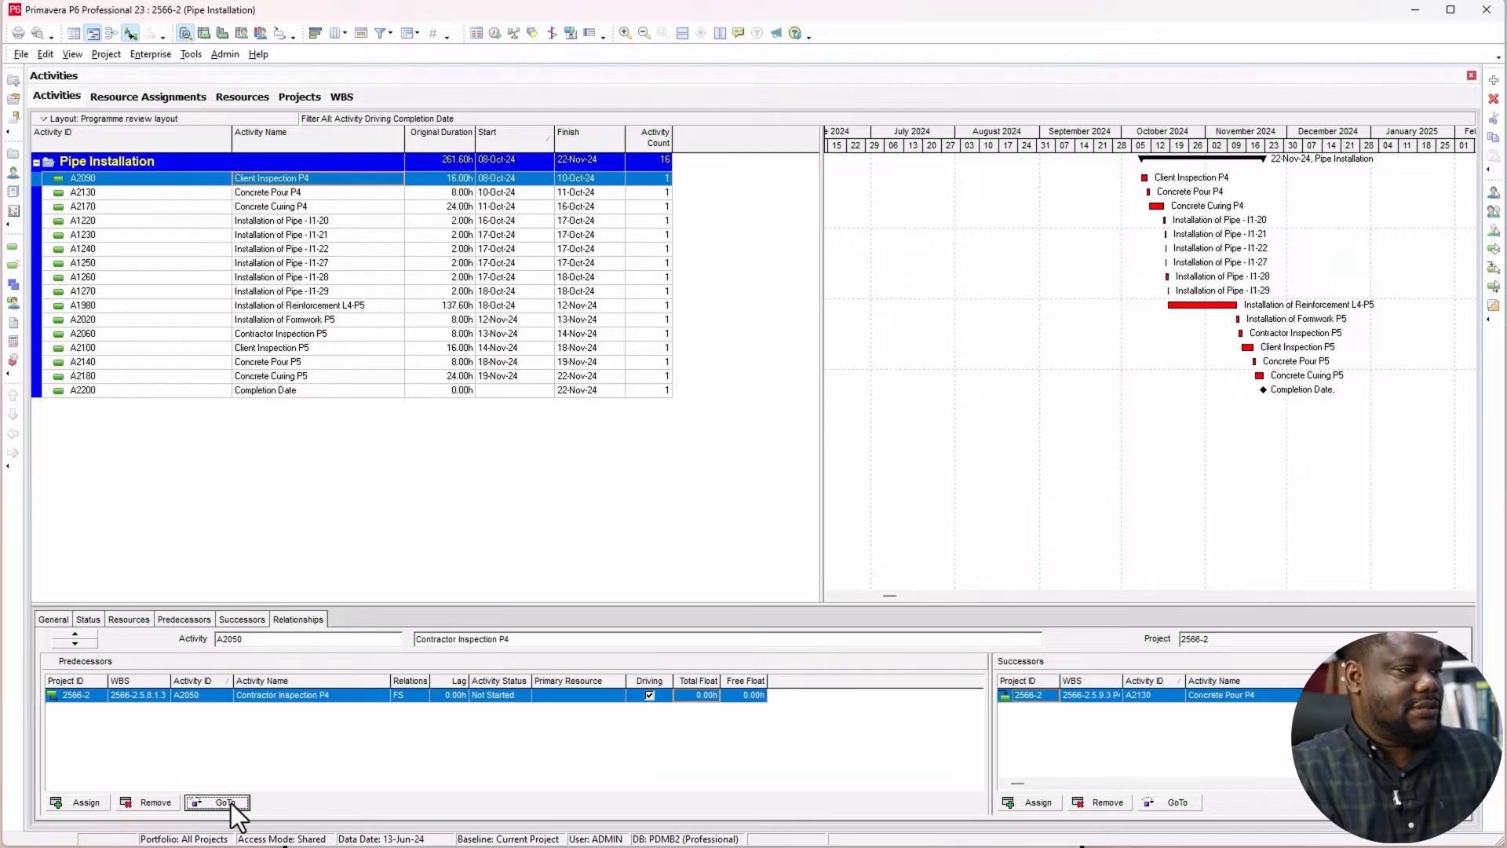
{"action": "left_click", "coordinate": [231, 803]}
{"action": "left_click", "coordinate": [231, 803]}
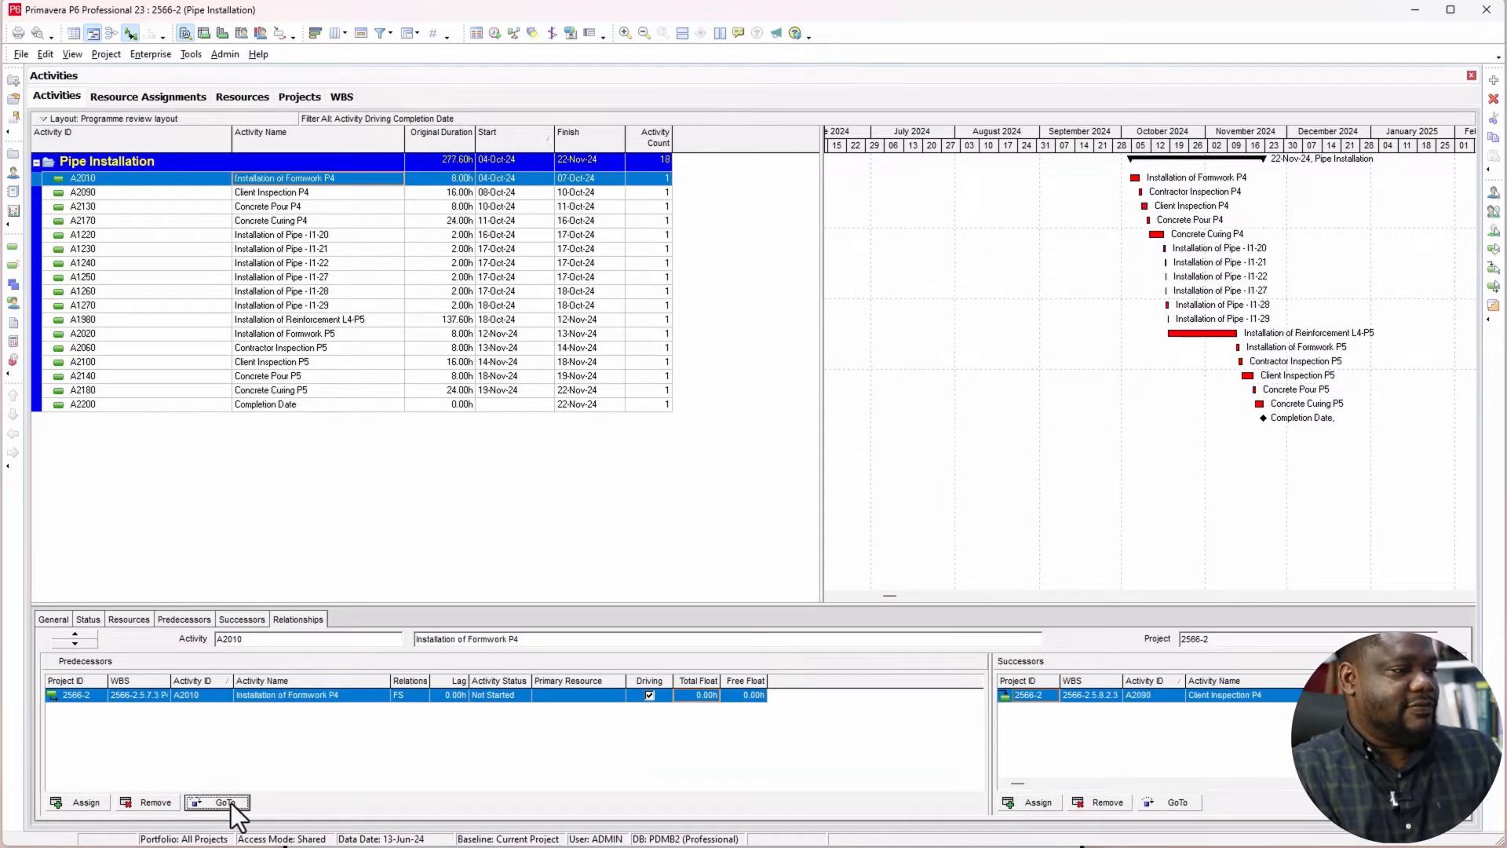
Step: Extend the driving chain from Installation of Formwork P4 back through Installation of Reinforcement L3-P4 and pipes I1-26 and I1-25 to Installation of Pipe - I1-19
{"action": "left_click", "coordinate": [304, 712]}
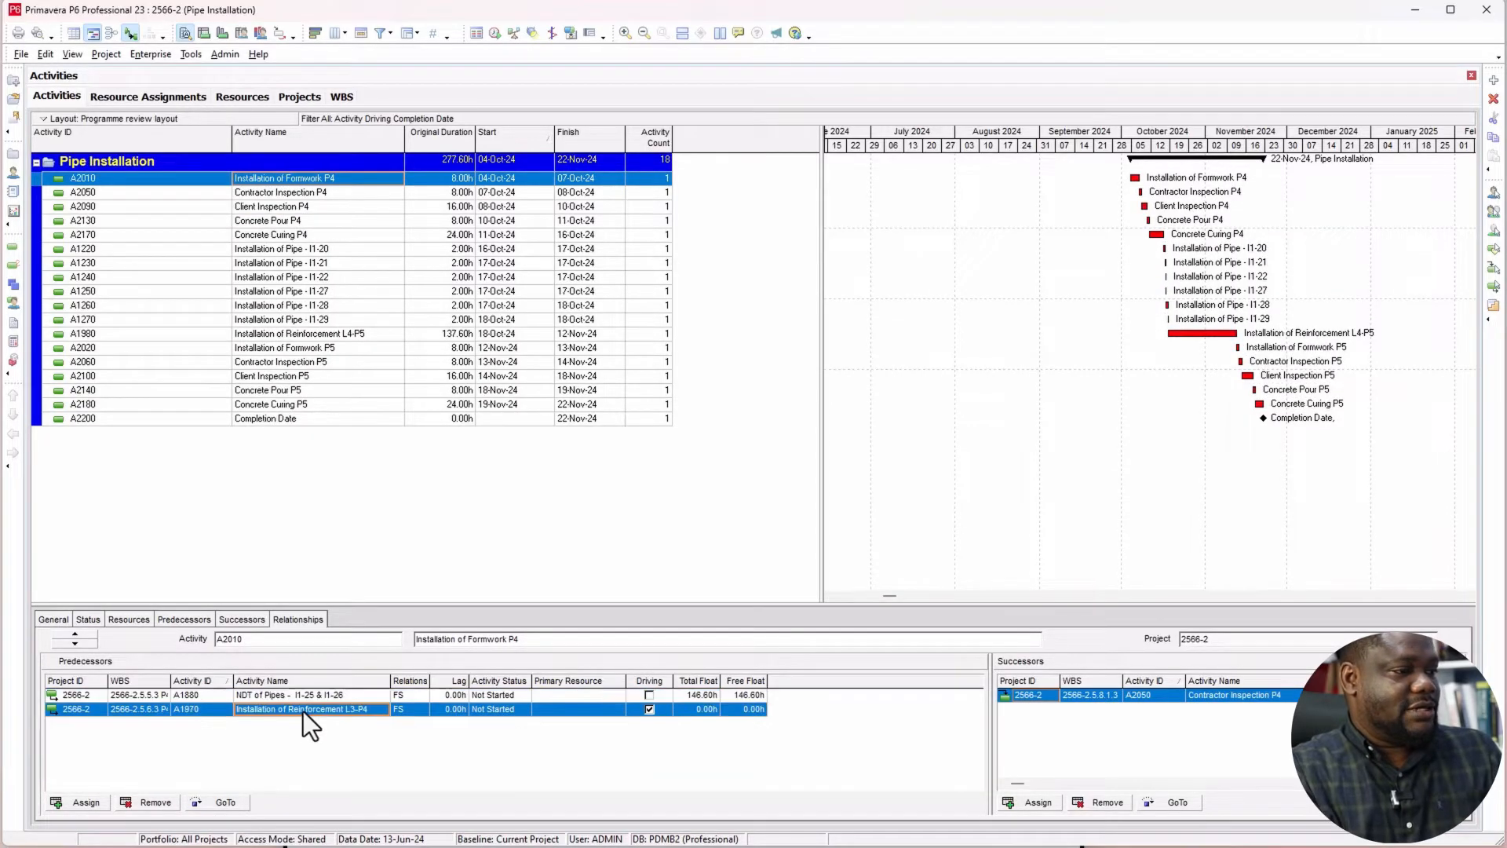
{"action": "left_click", "coordinate": [228, 803]}
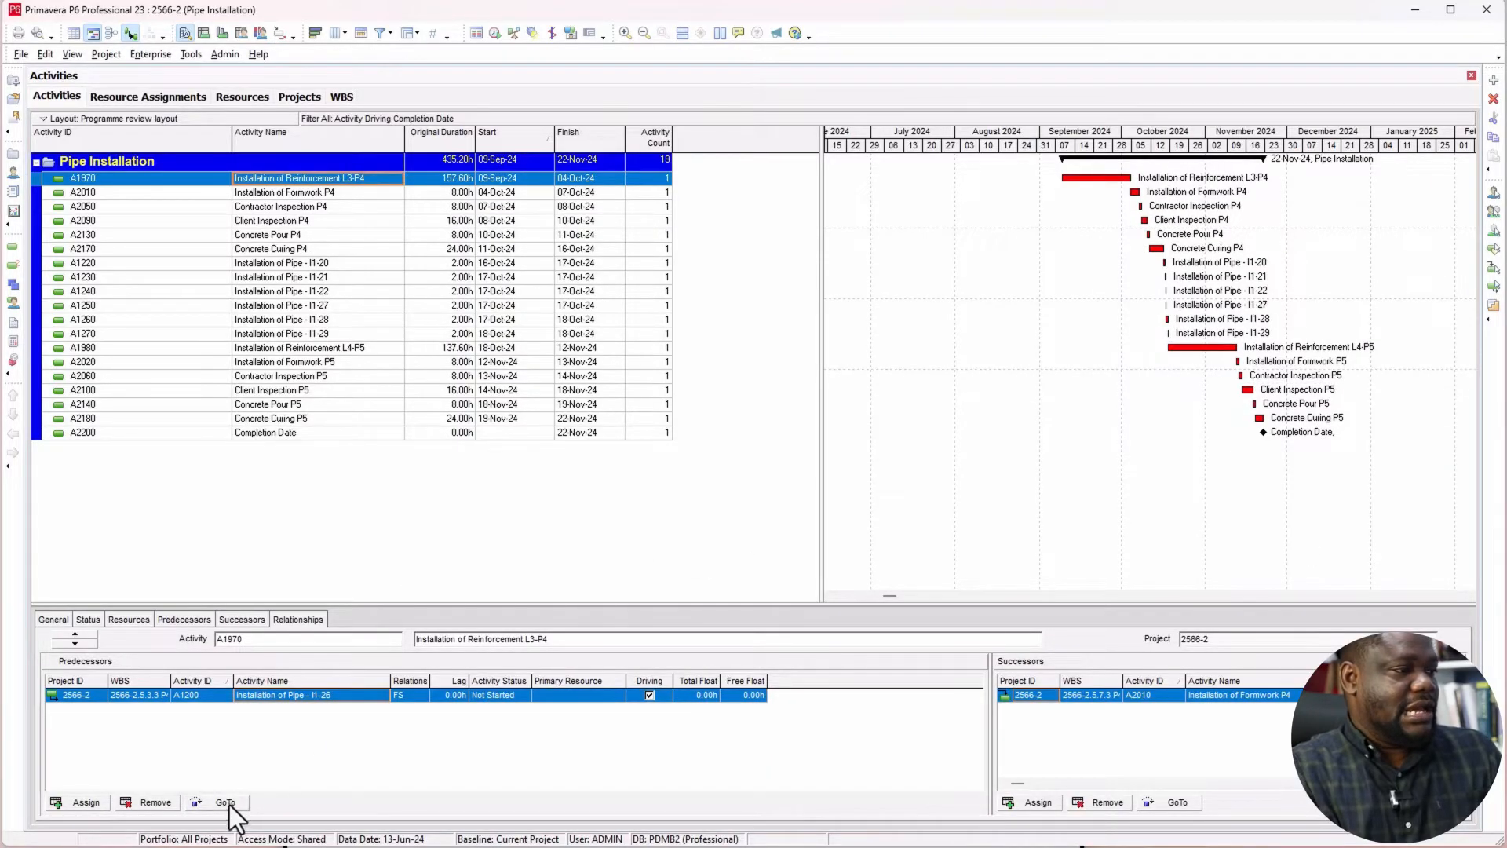
{"action": "left_click", "coordinate": [231, 799]}
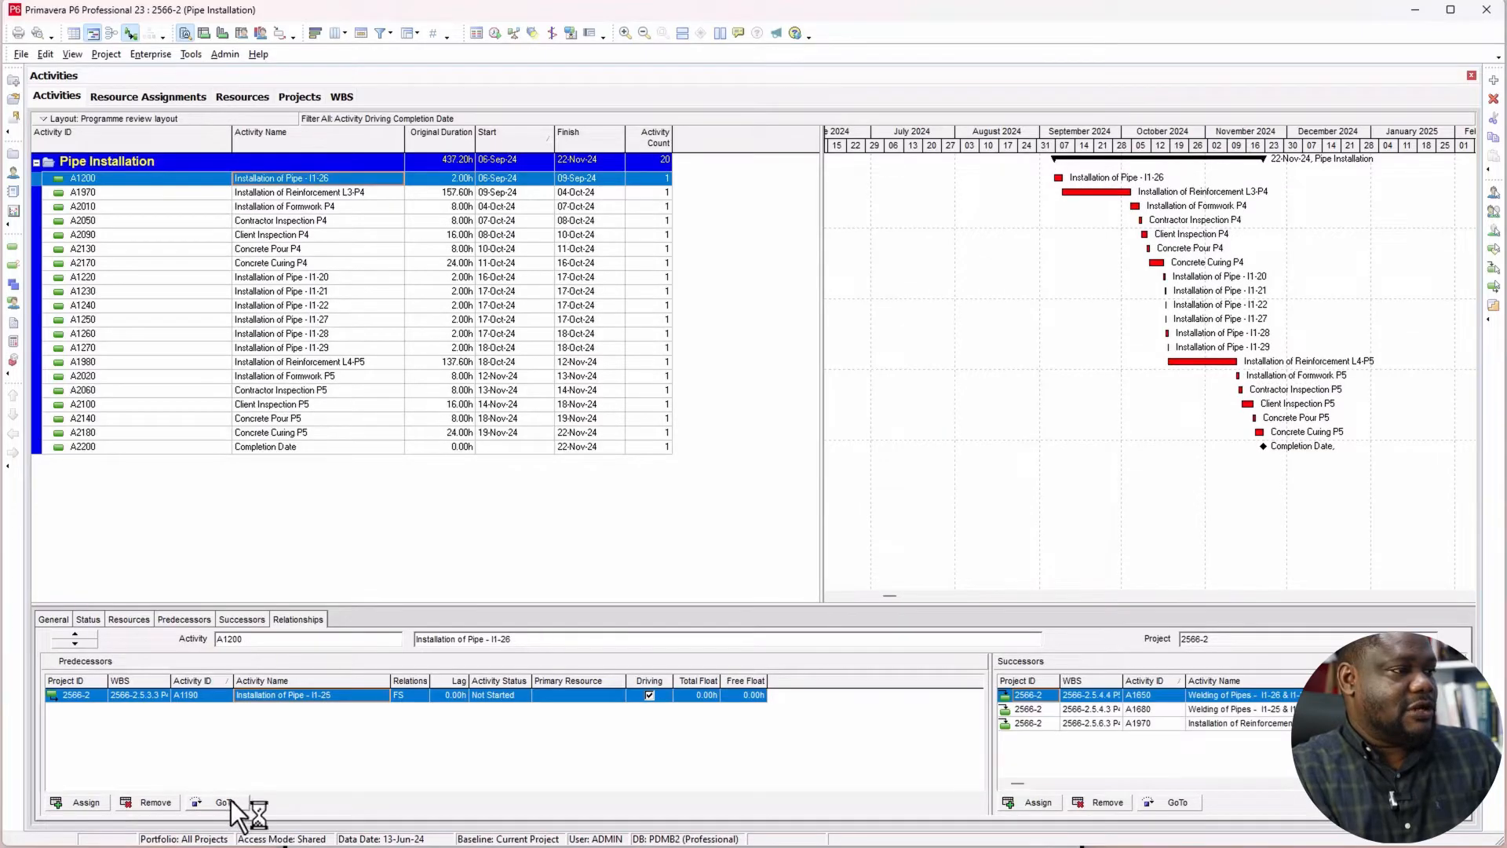
{"action": "left_click", "coordinate": [229, 806]}
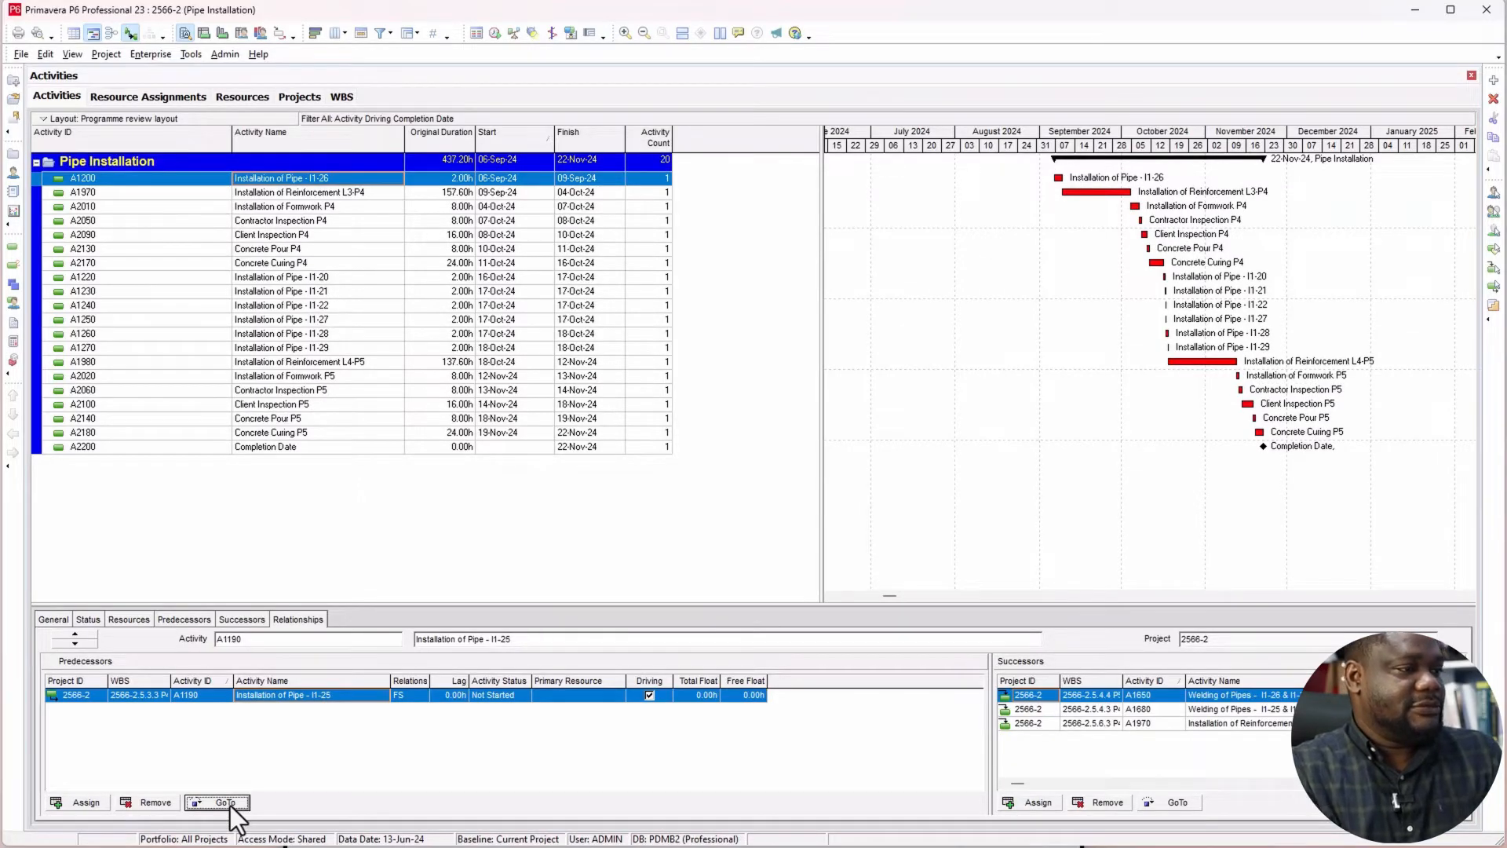
{"action": "left_click", "coordinate": [229, 805]}
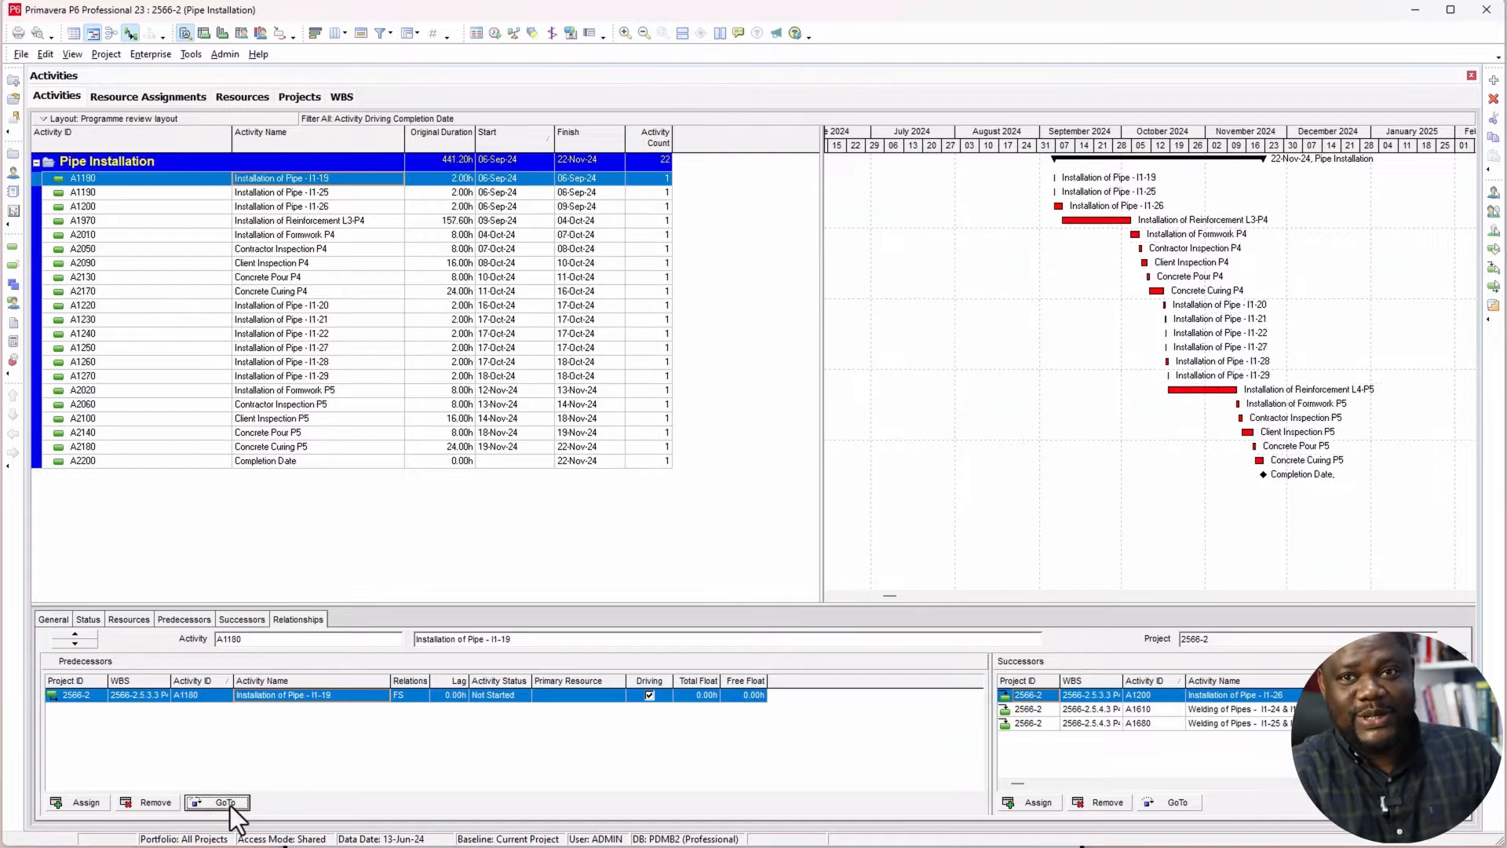
Step: Follow the driving predecessors from Installation of Pipe - I1-19 back through pipe I1-18 and the P3 curing, pour and inspections to Installation of Formwork P3
{"action": "left_click", "coordinate": [229, 806]}
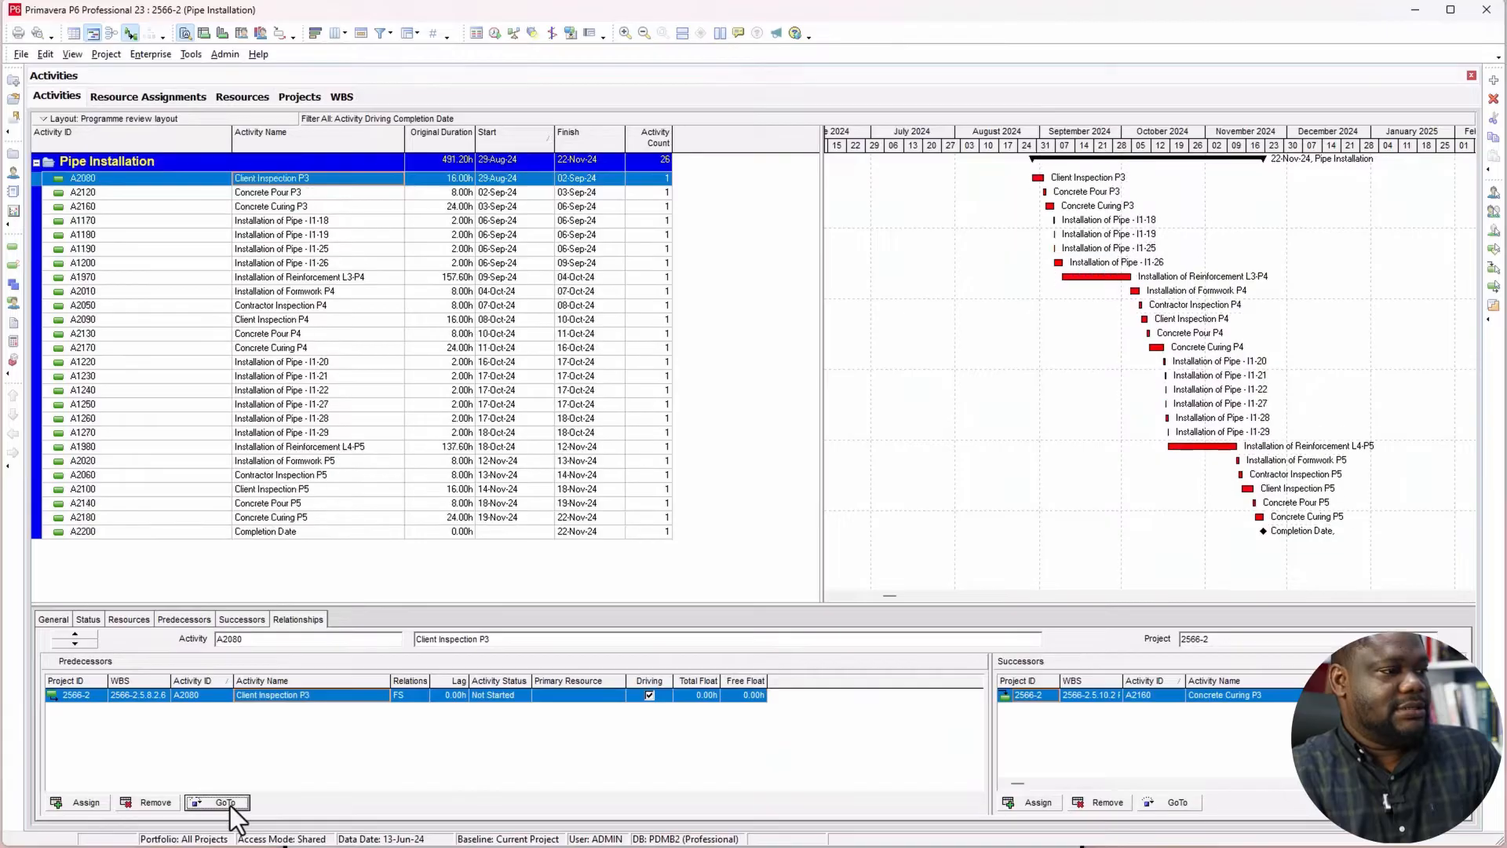
{"action": "left_click", "coordinate": [229, 805]}
{"action": "left_click", "coordinate": [229, 806]}
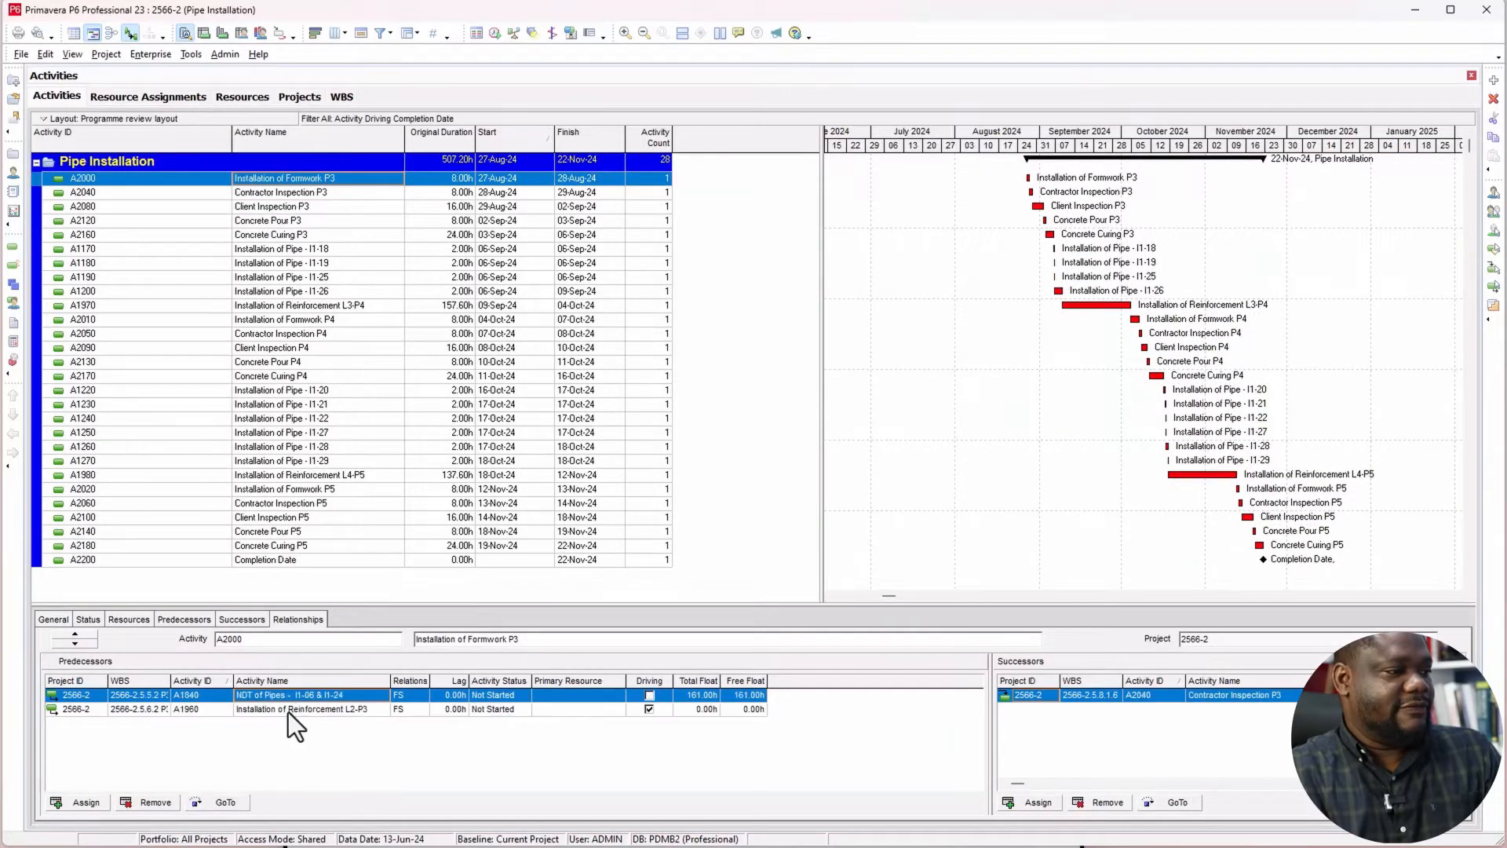
Step: Trace the driving chain from Formwork P3 through Reinforcement L2-P3, pipes I1-24 and I1-17 and the P2 concrete works to Installation of Formwork L1-P2
{"action": "left_click", "coordinate": [219, 804]}
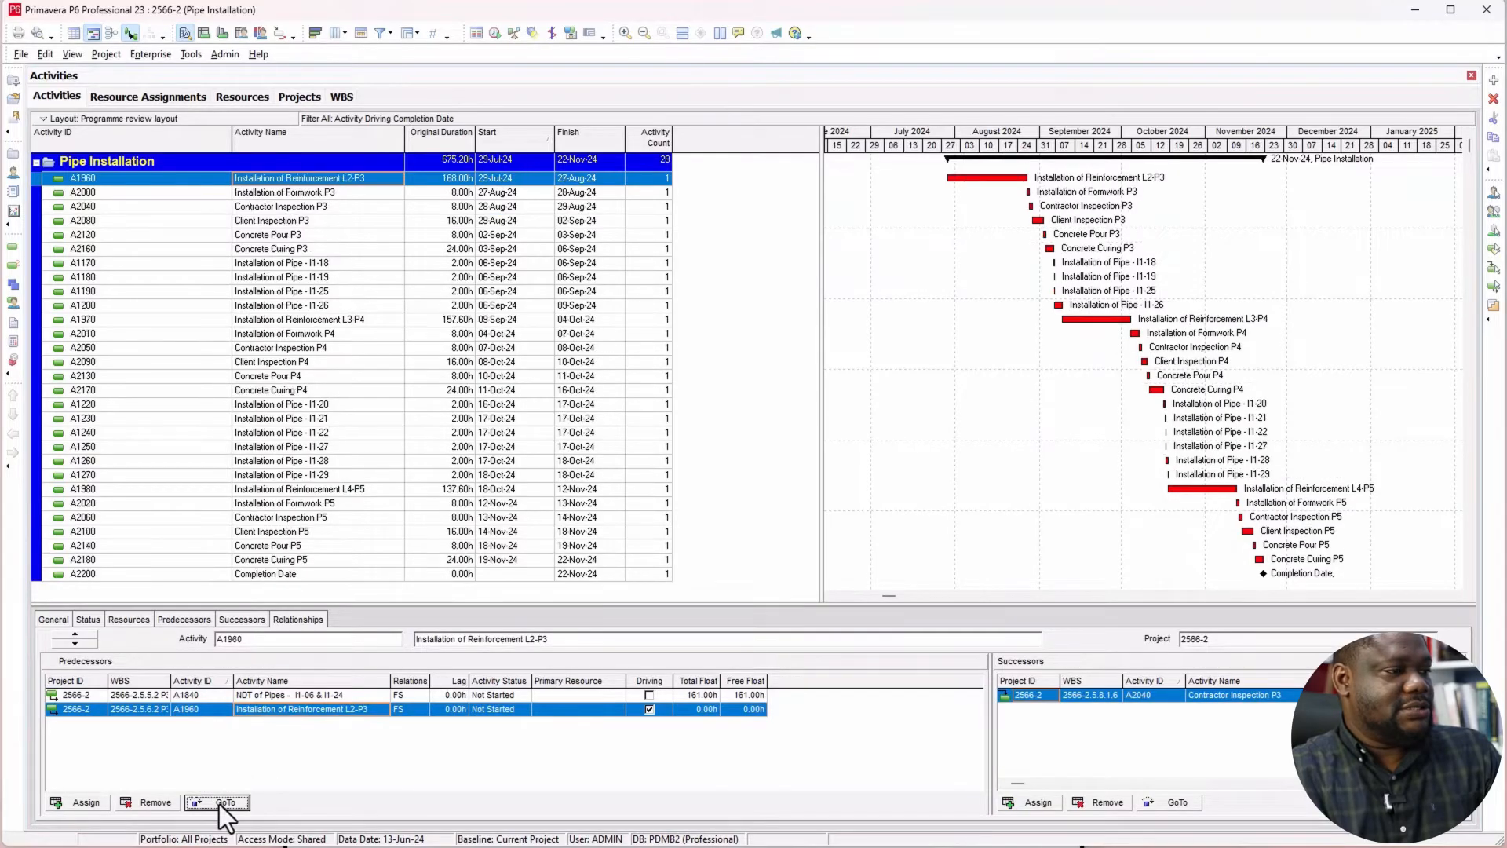
{"action": "left_click", "coordinate": [227, 803]}
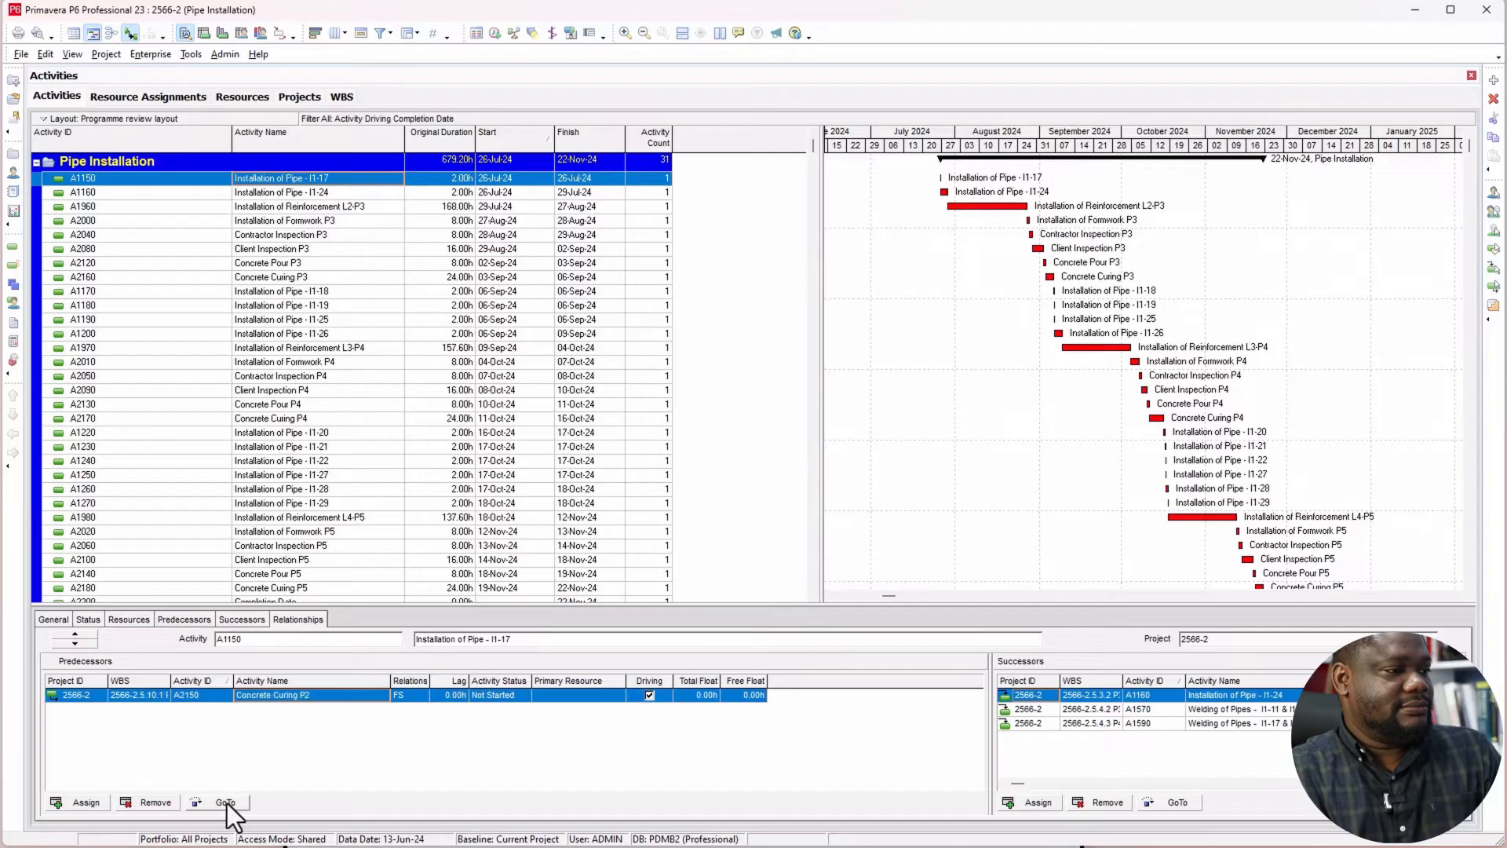
{"action": "left_click", "coordinate": [228, 803]}
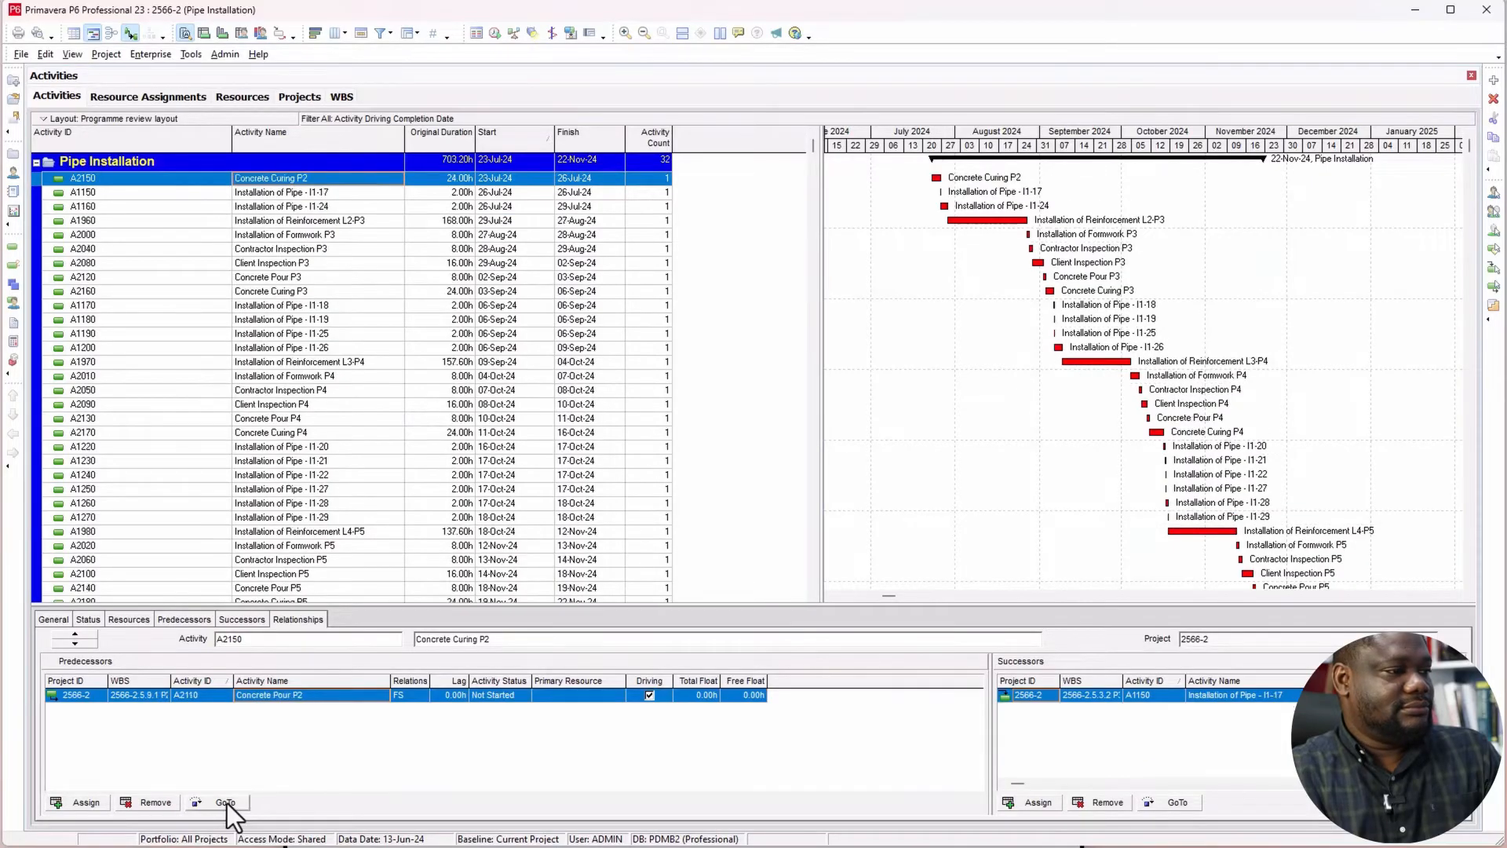
{"action": "left_click", "coordinate": [227, 803]}
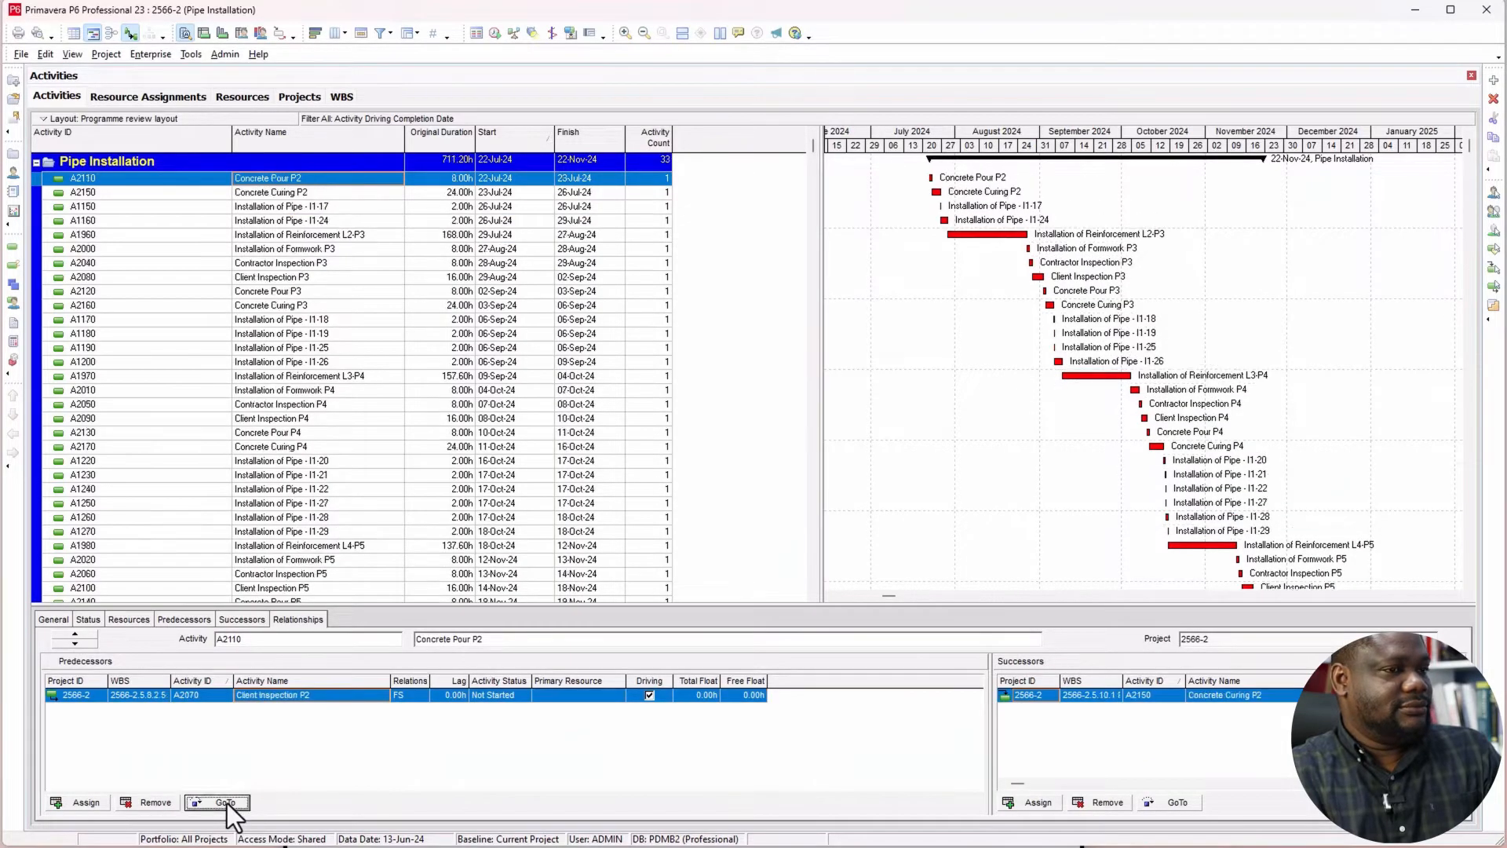
{"action": "left_click", "coordinate": [227, 804]}
{"action": "left_click", "coordinate": [228, 807]}
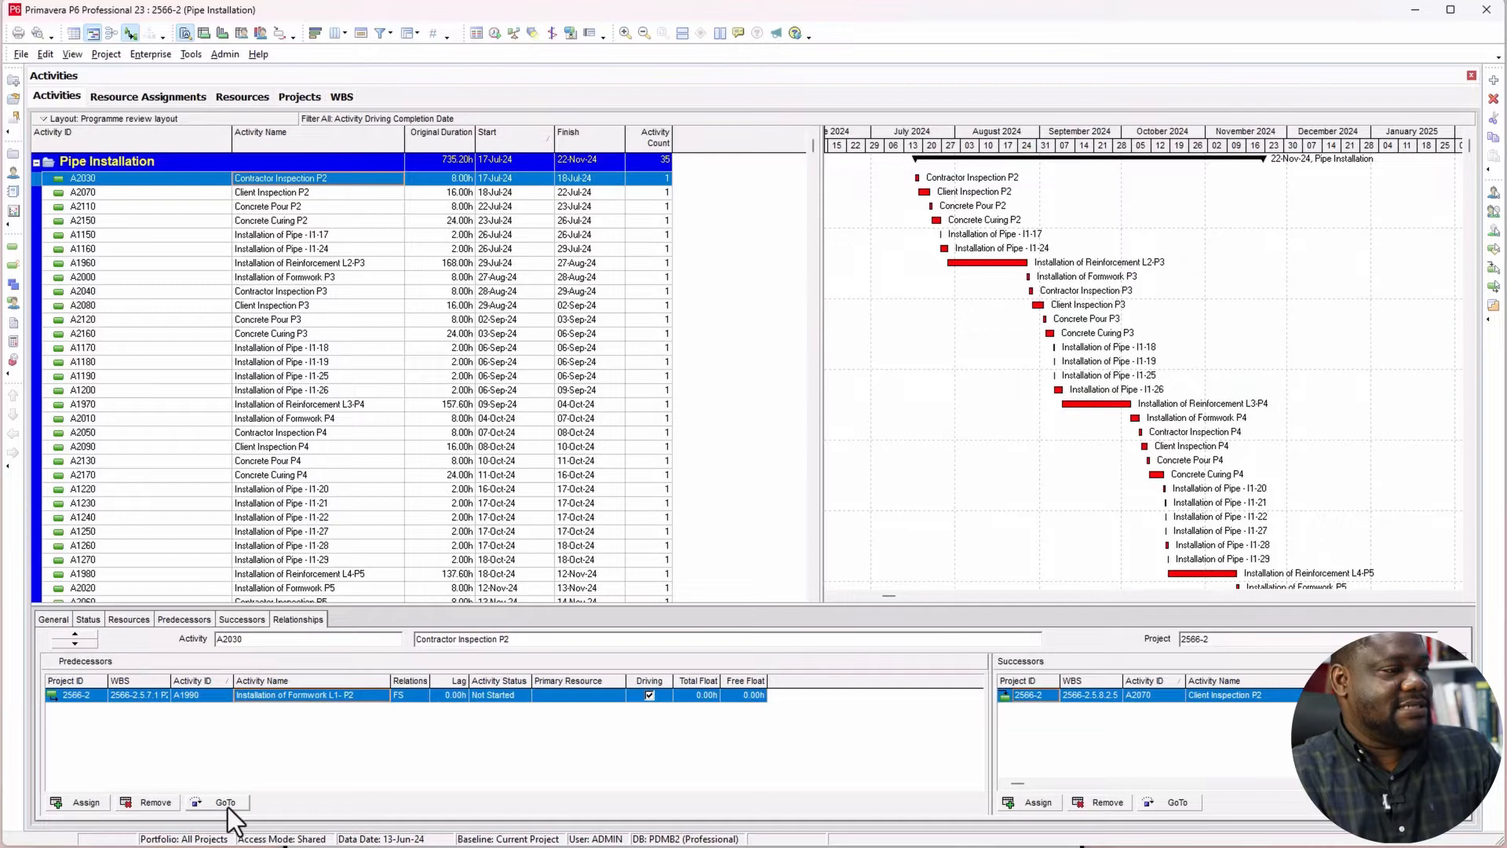
{"action": "left_click", "coordinate": [228, 807]}
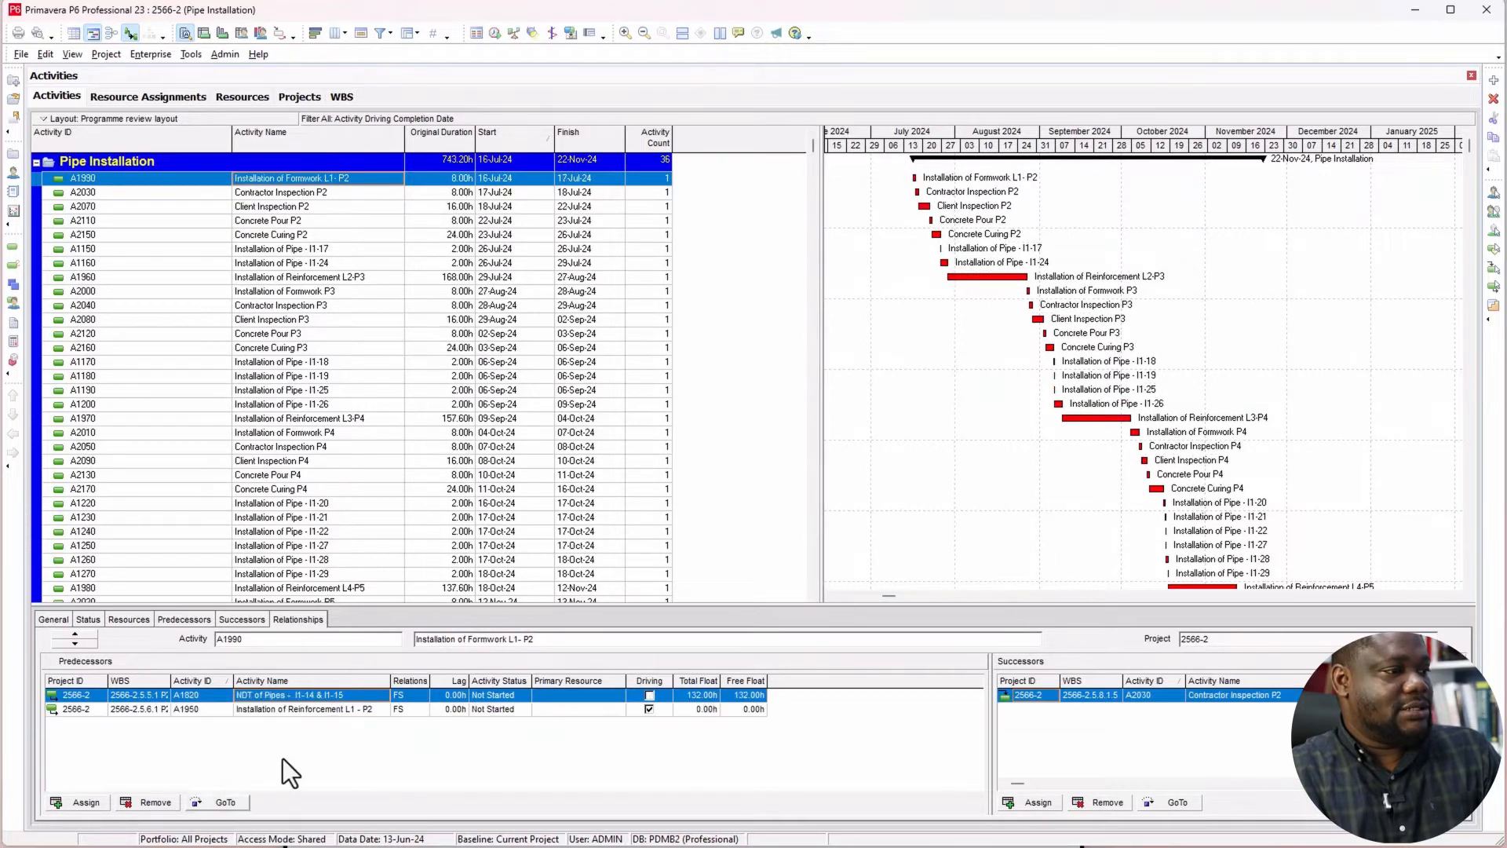
Step: Trace the driving chain from Installation of Formwork L1-P2 through Installation of Reinforcement L1-P2 and pipes I1-15 to I1-13 to Installation of Pipe - I1-12
{"action": "left_click", "coordinate": [306, 708]}
{"action": "left_click", "coordinate": [228, 802]}
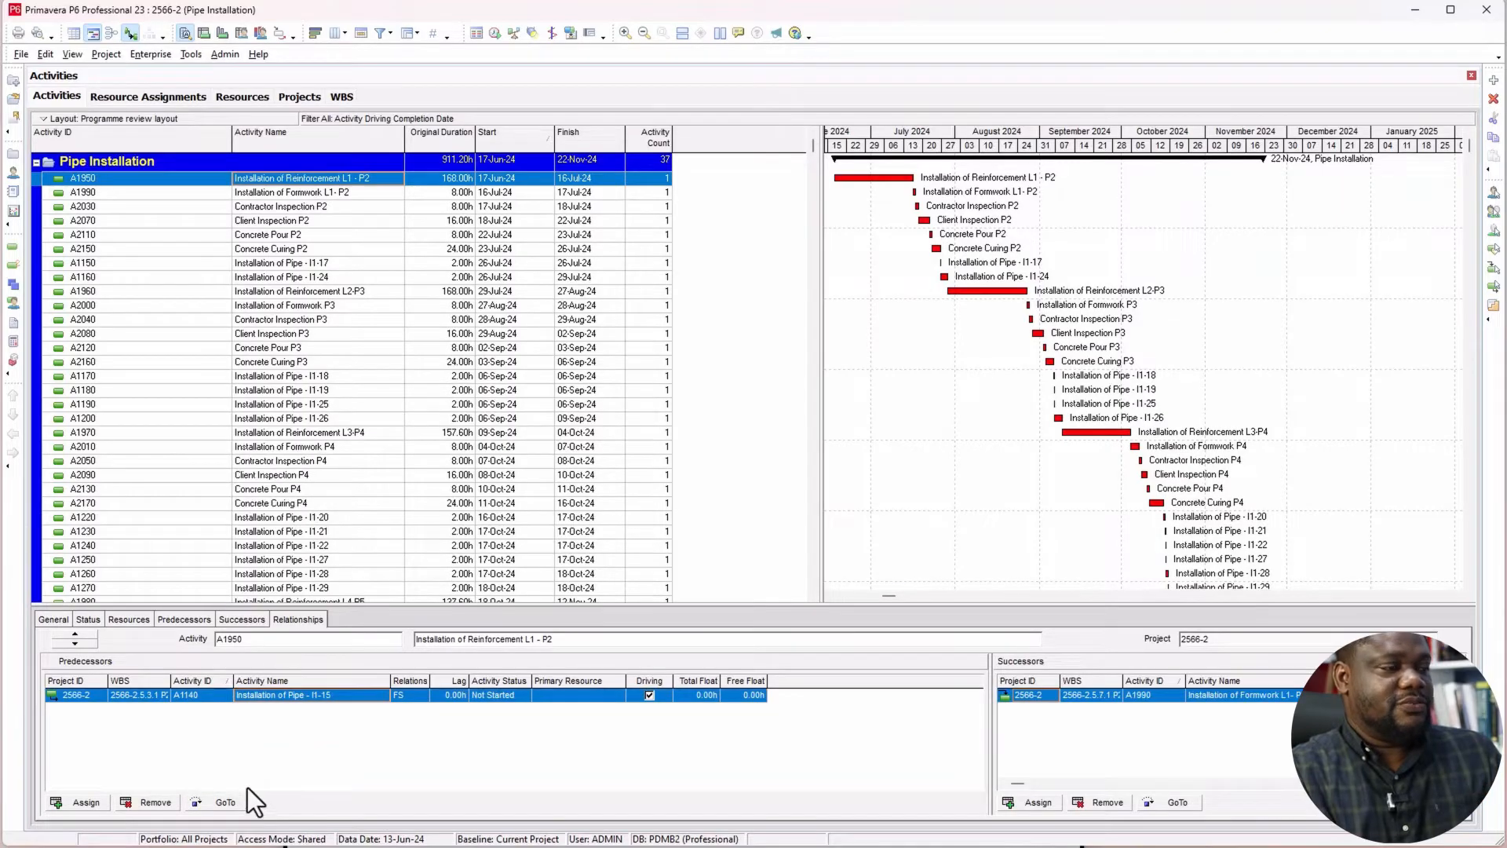
{"action": "left_click", "coordinate": [229, 804]}
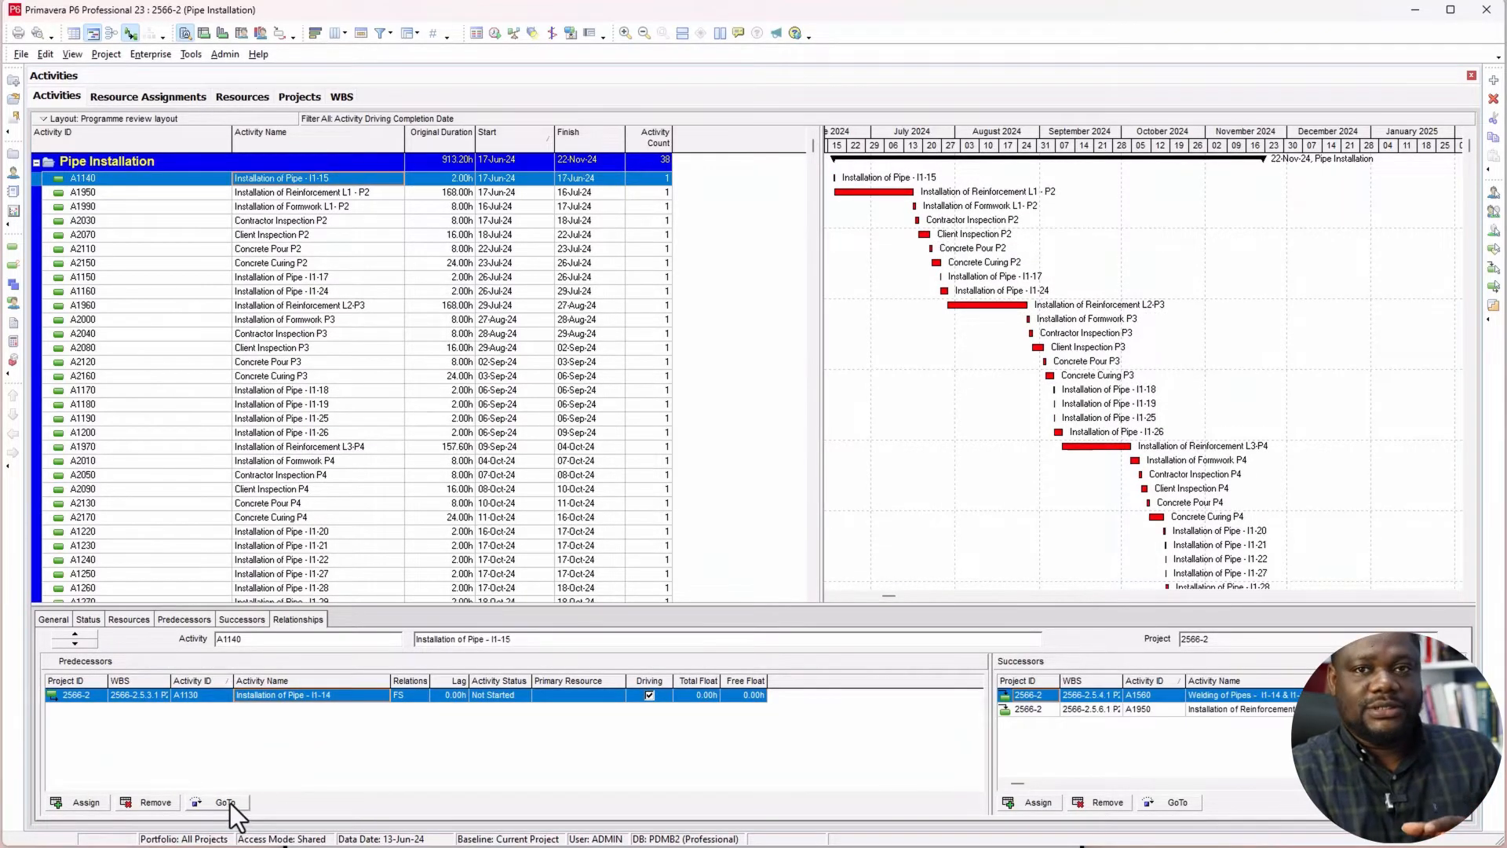
{"action": "left_click", "coordinate": [233, 805]}
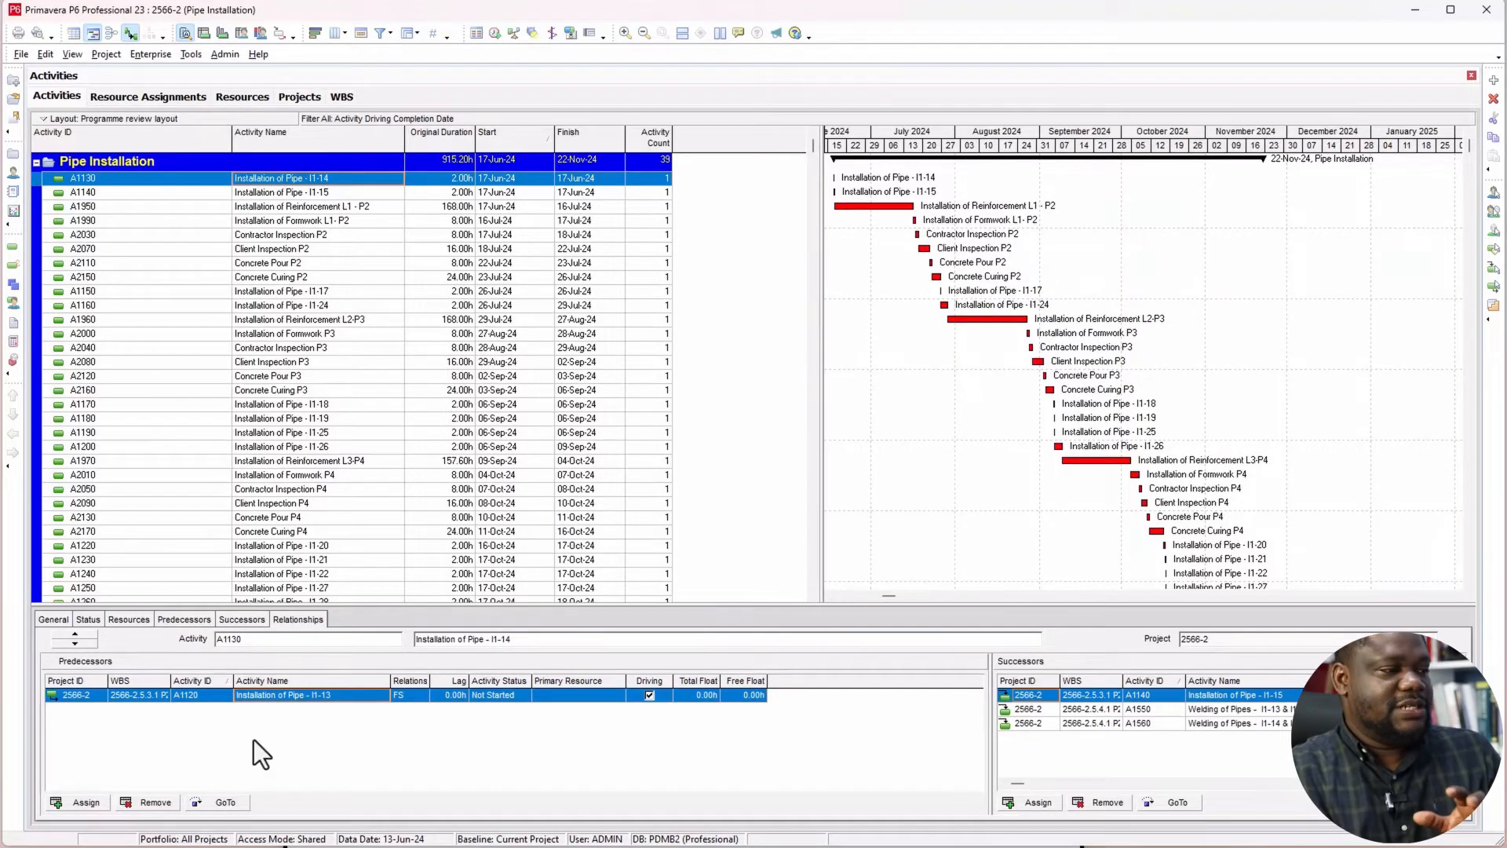
{"action": "left_click", "coordinate": [228, 802]}
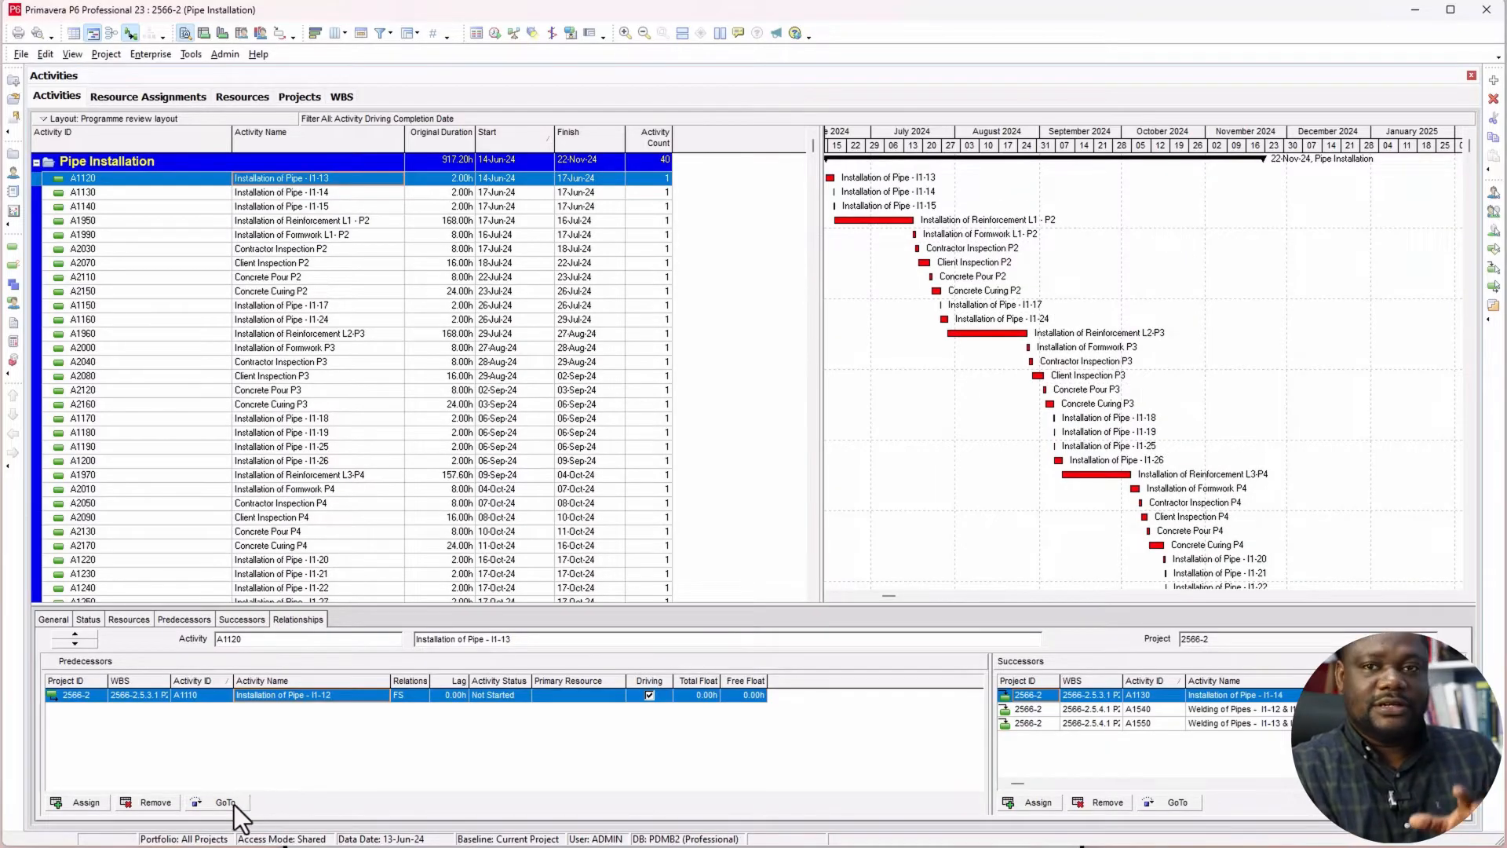
{"action": "left_click", "coordinate": [223, 804]}
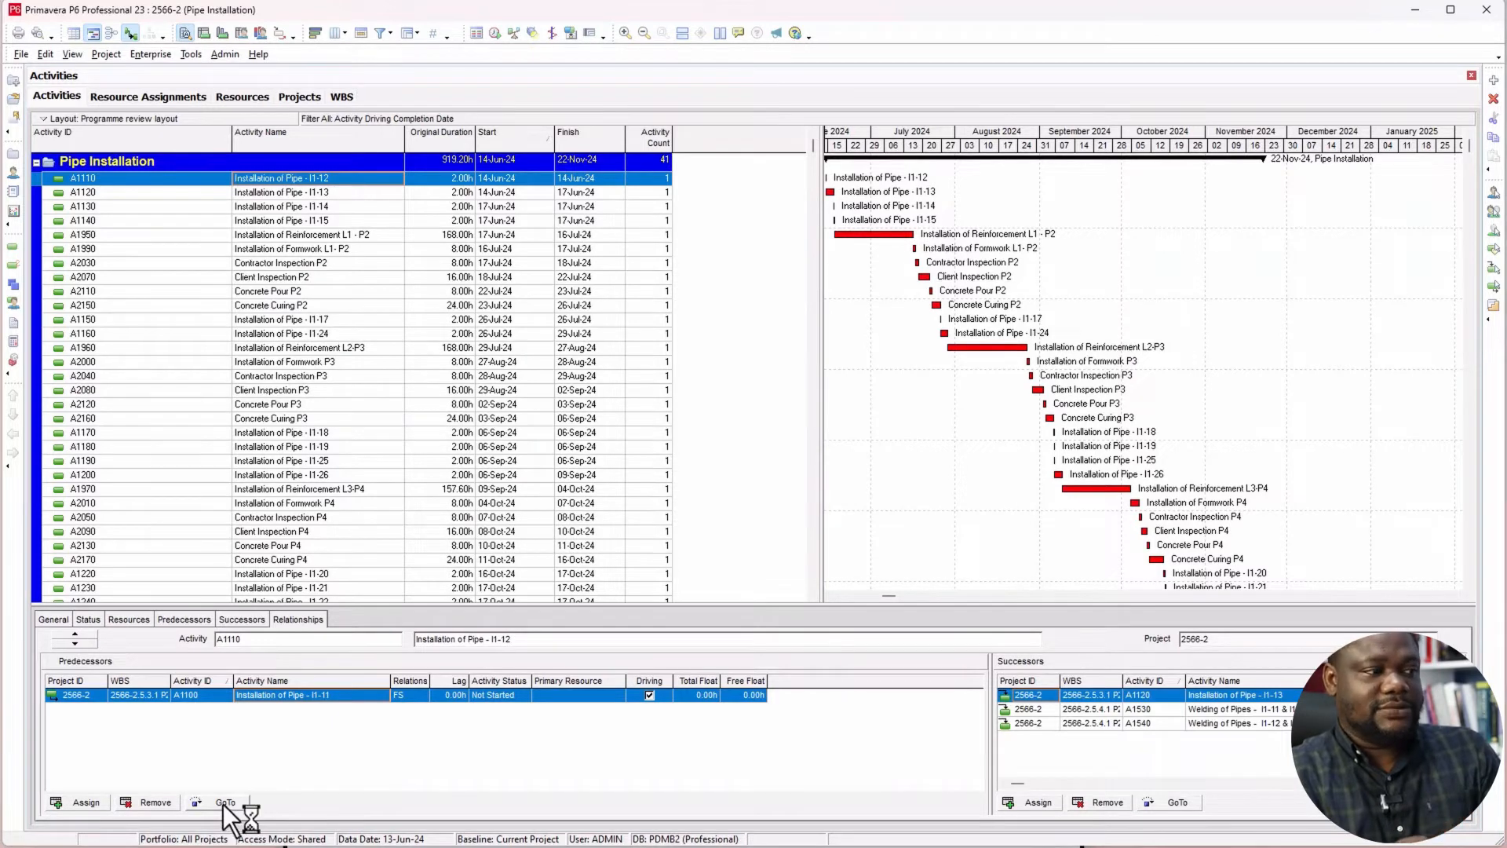
Step: Follow the driving predecessors from Installation of Pipe - I1-12 back through pipes I1-11 to I1-06 to the in-progress Installation of Pipe - I1-05
{"action": "left_click", "coordinate": [226, 803]}
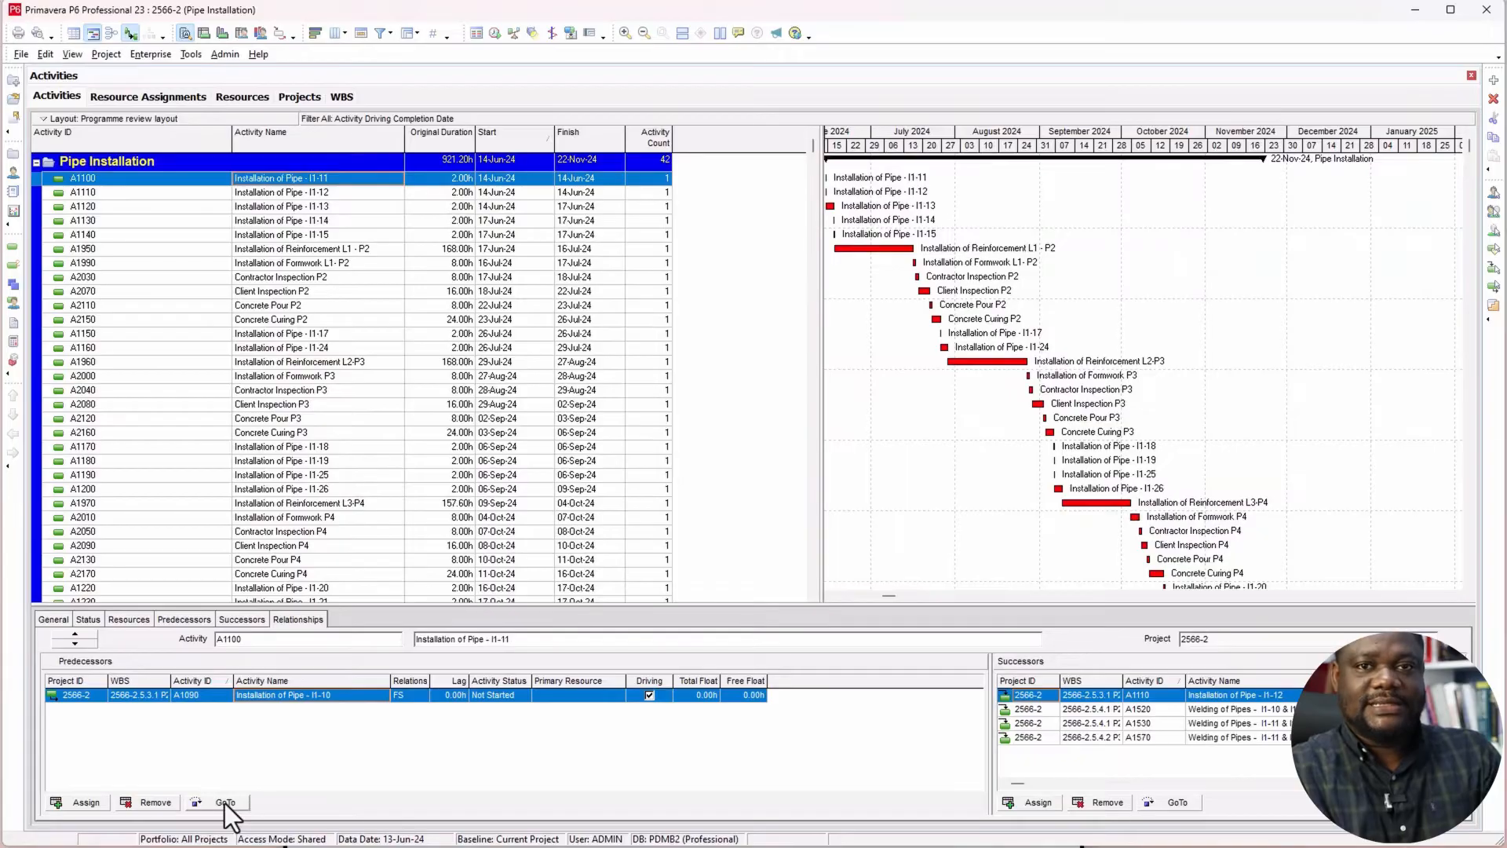
{"action": "left_click", "coordinate": [225, 804]}
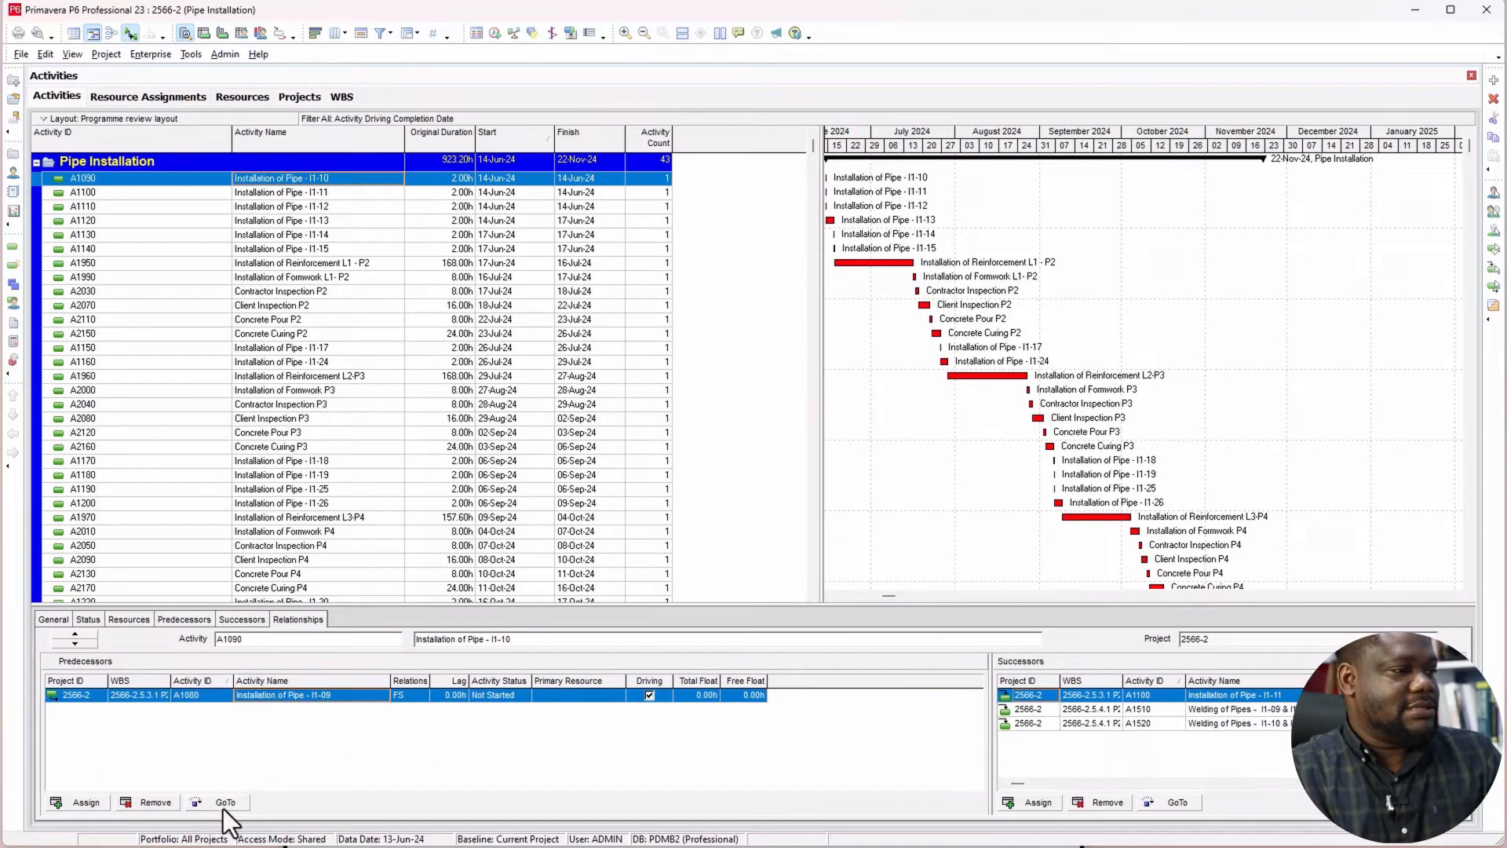
{"action": "left_click", "coordinate": [223, 802]}
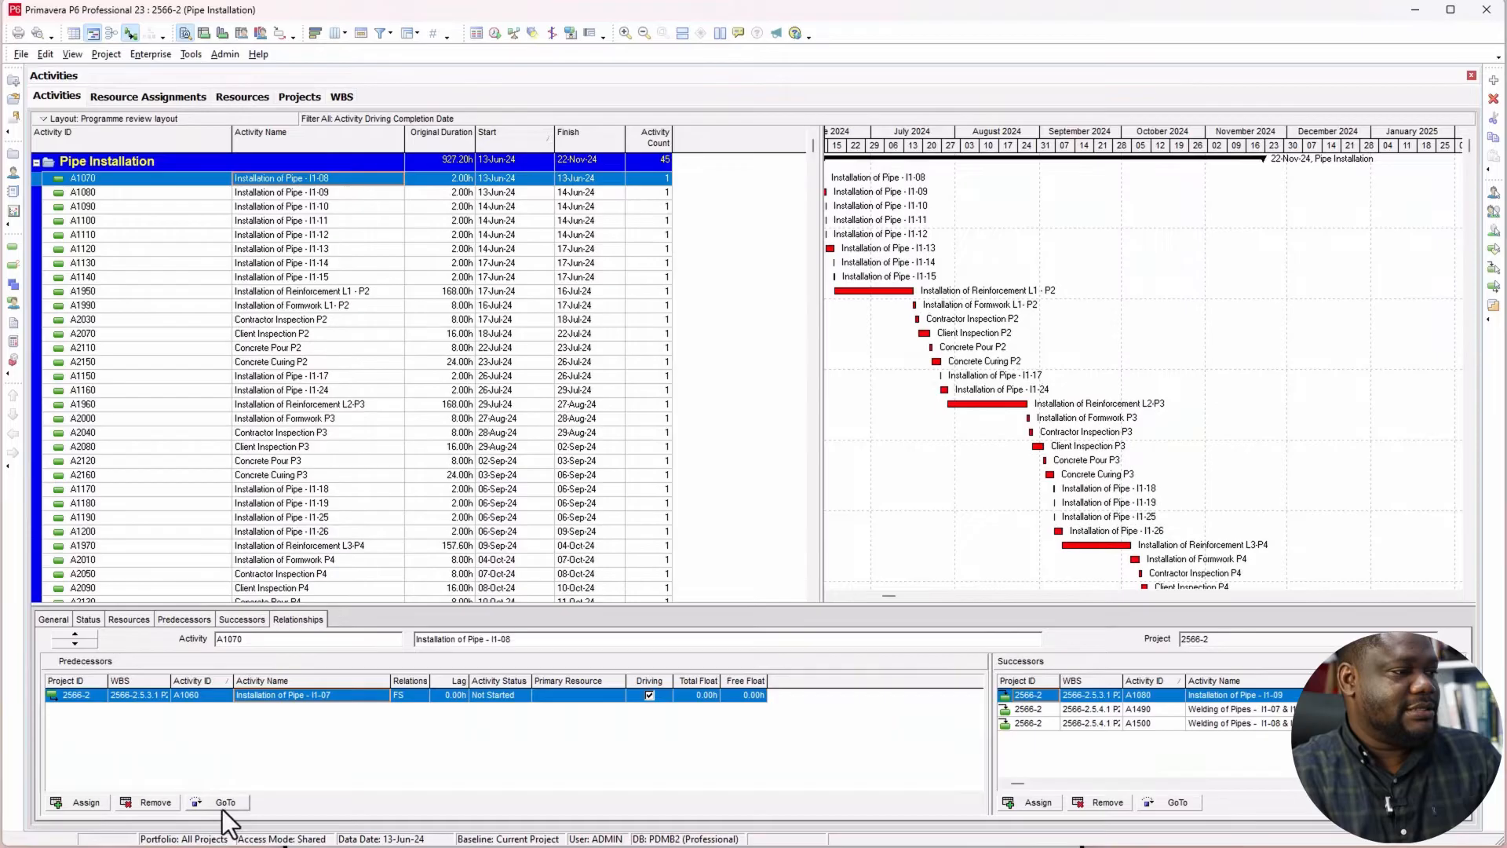
{"action": "left_click", "coordinate": [224, 803]}
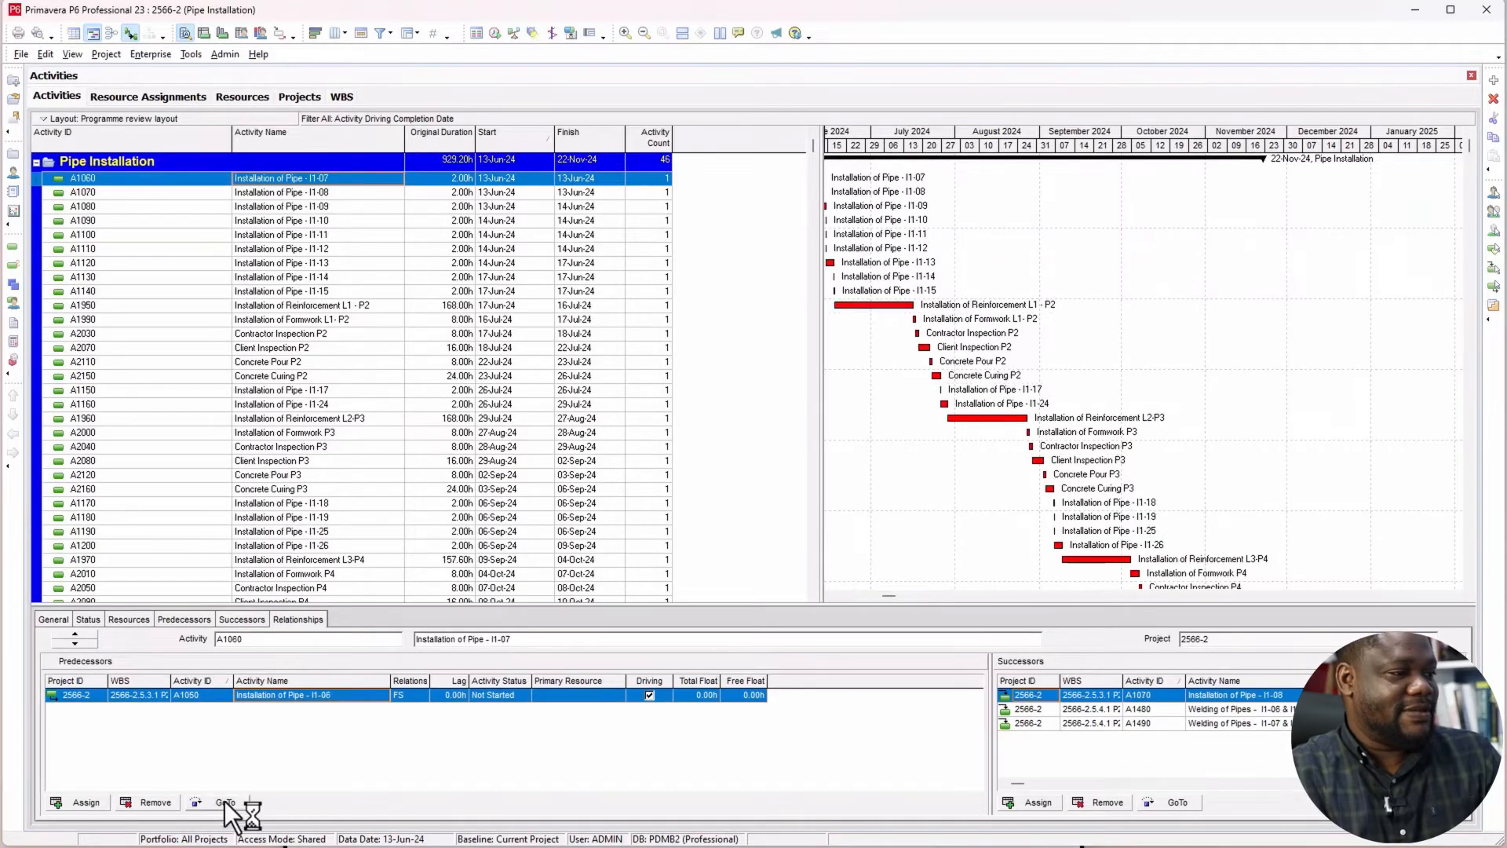
{"action": "left_click", "coordinate": [225, 802]}
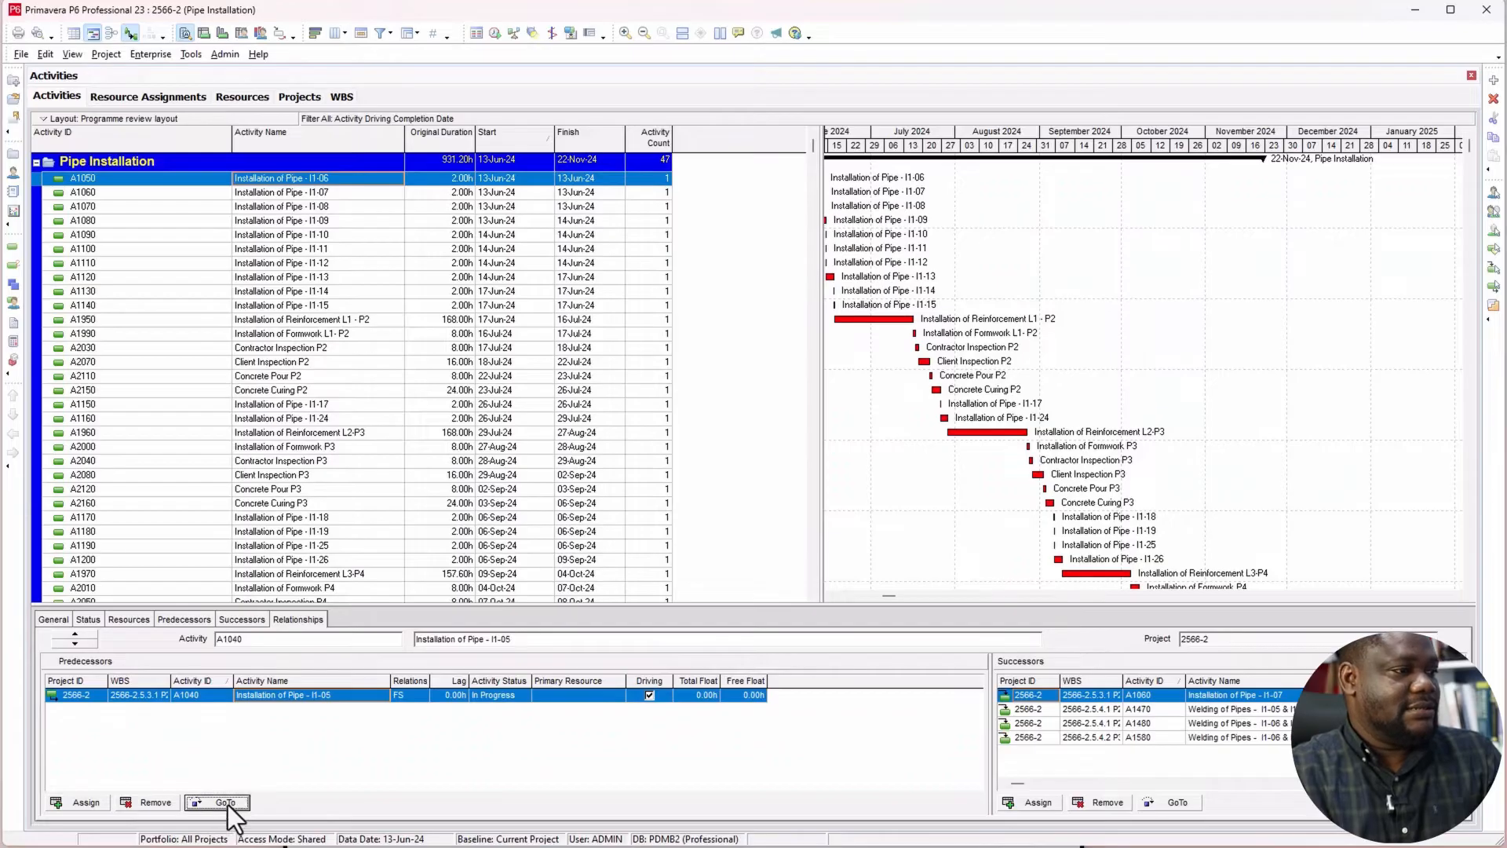
{"action": "left_click", "coordinate": [228, 803]}
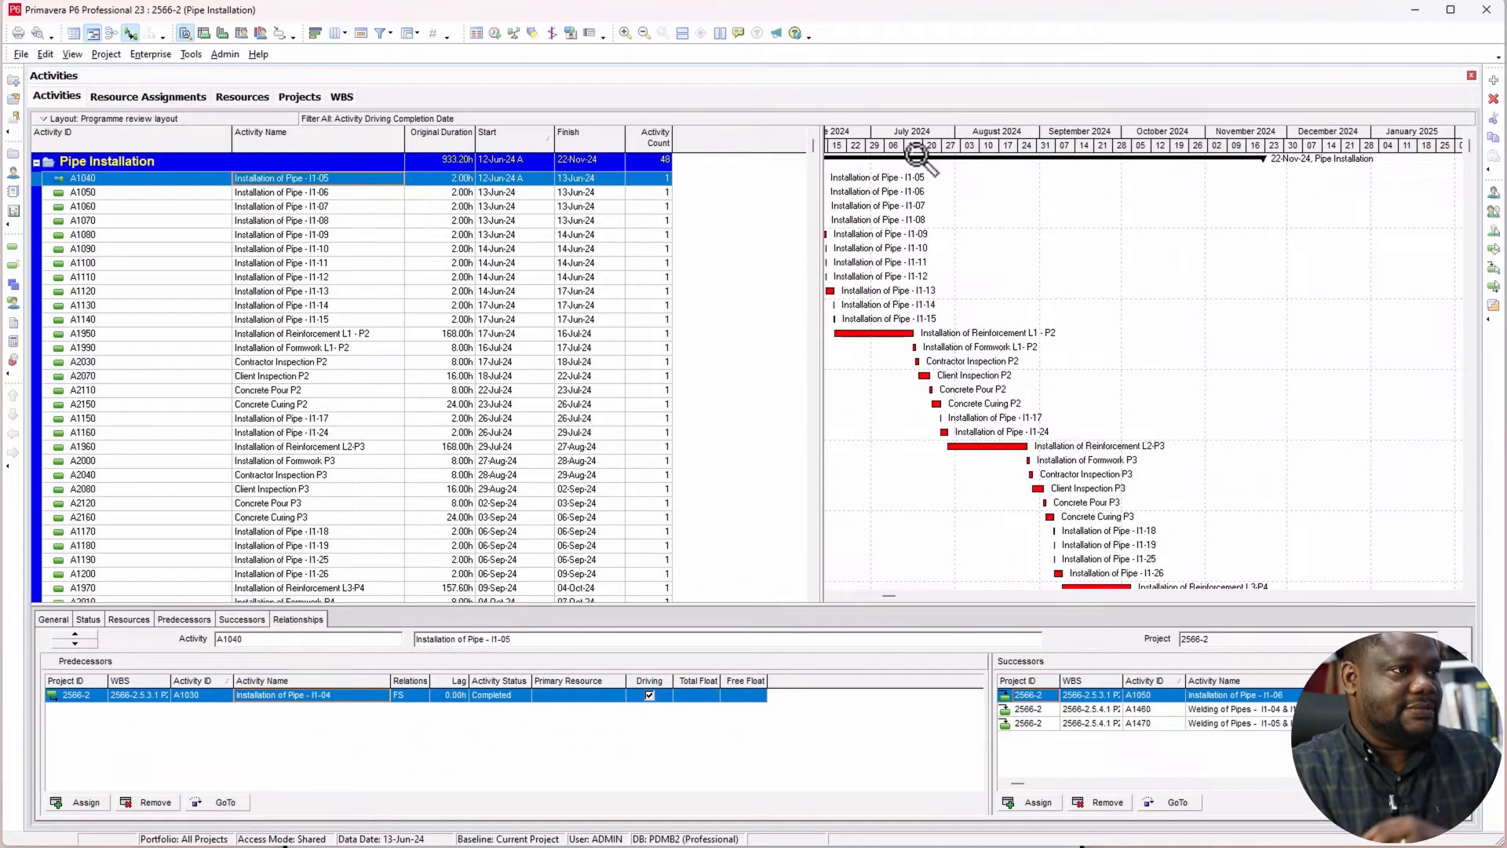
Step: Examine the driving chain in the Gantt chart from Installation of Pipe - I1-05 at the data date through to Completion Date
{"action": "left_click_drag", "start_coordinate": [910, 147], "coordinate": [999, 153]}
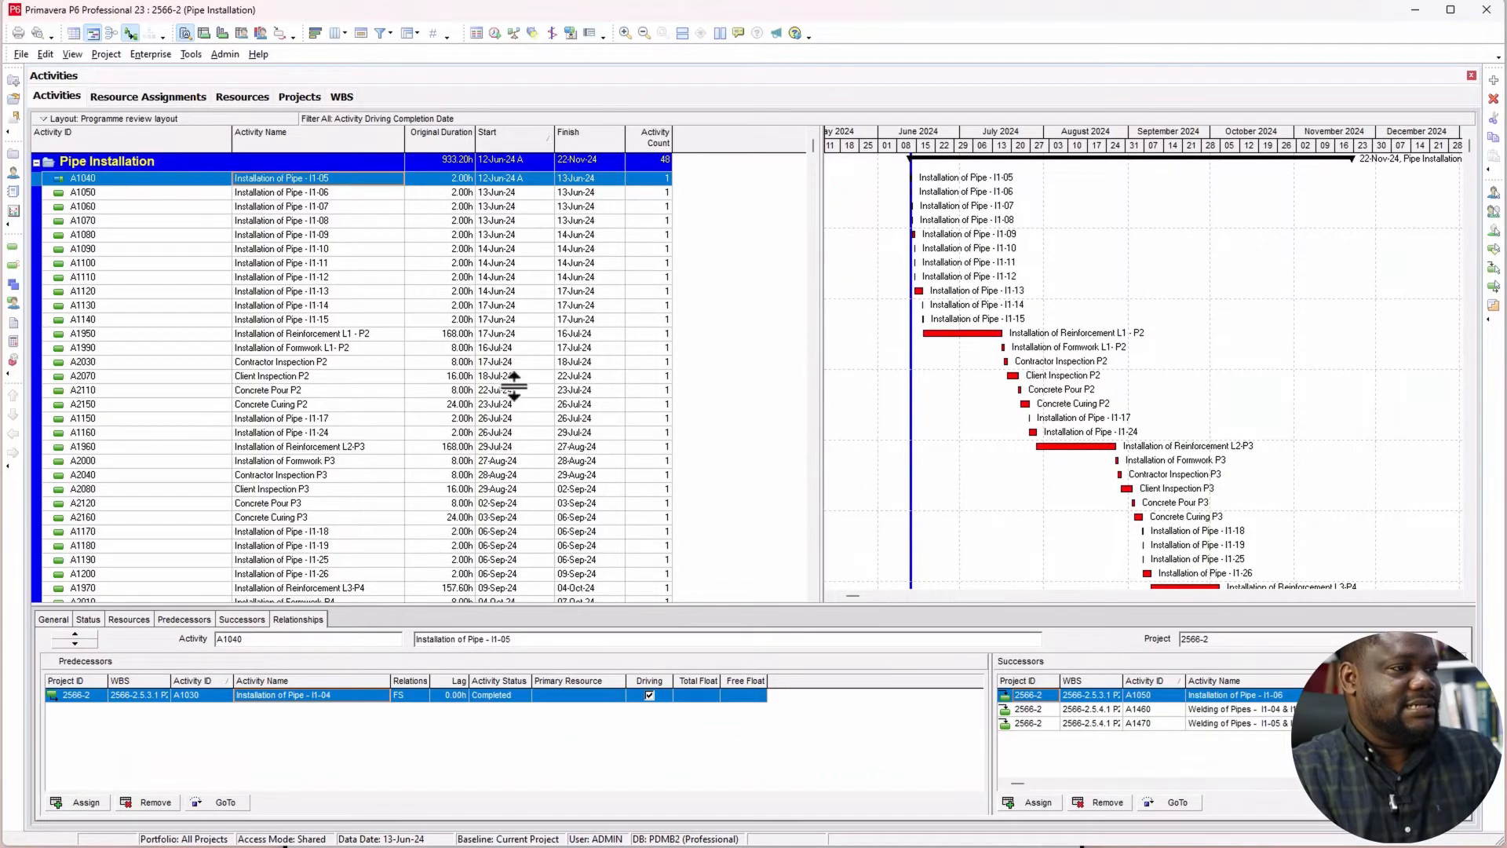
{"action": "left_click_drag", "start_coordinate": [995, 141], "coordinate": [1160, 176]}
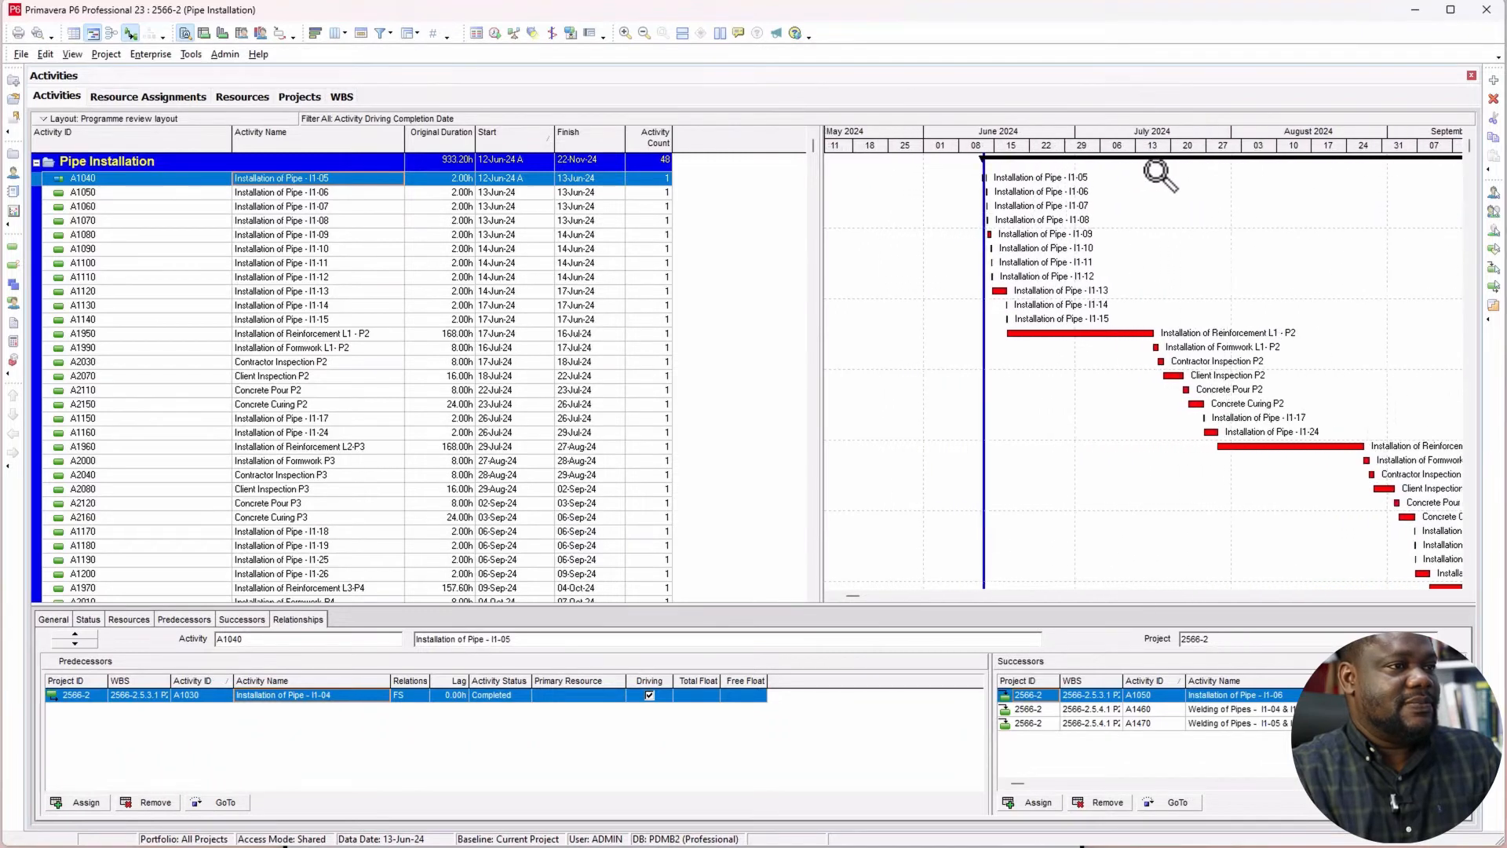
{"action": "left_click_drag", "start_coordinate": [1041, 143], "coordinate": [932, 148]}
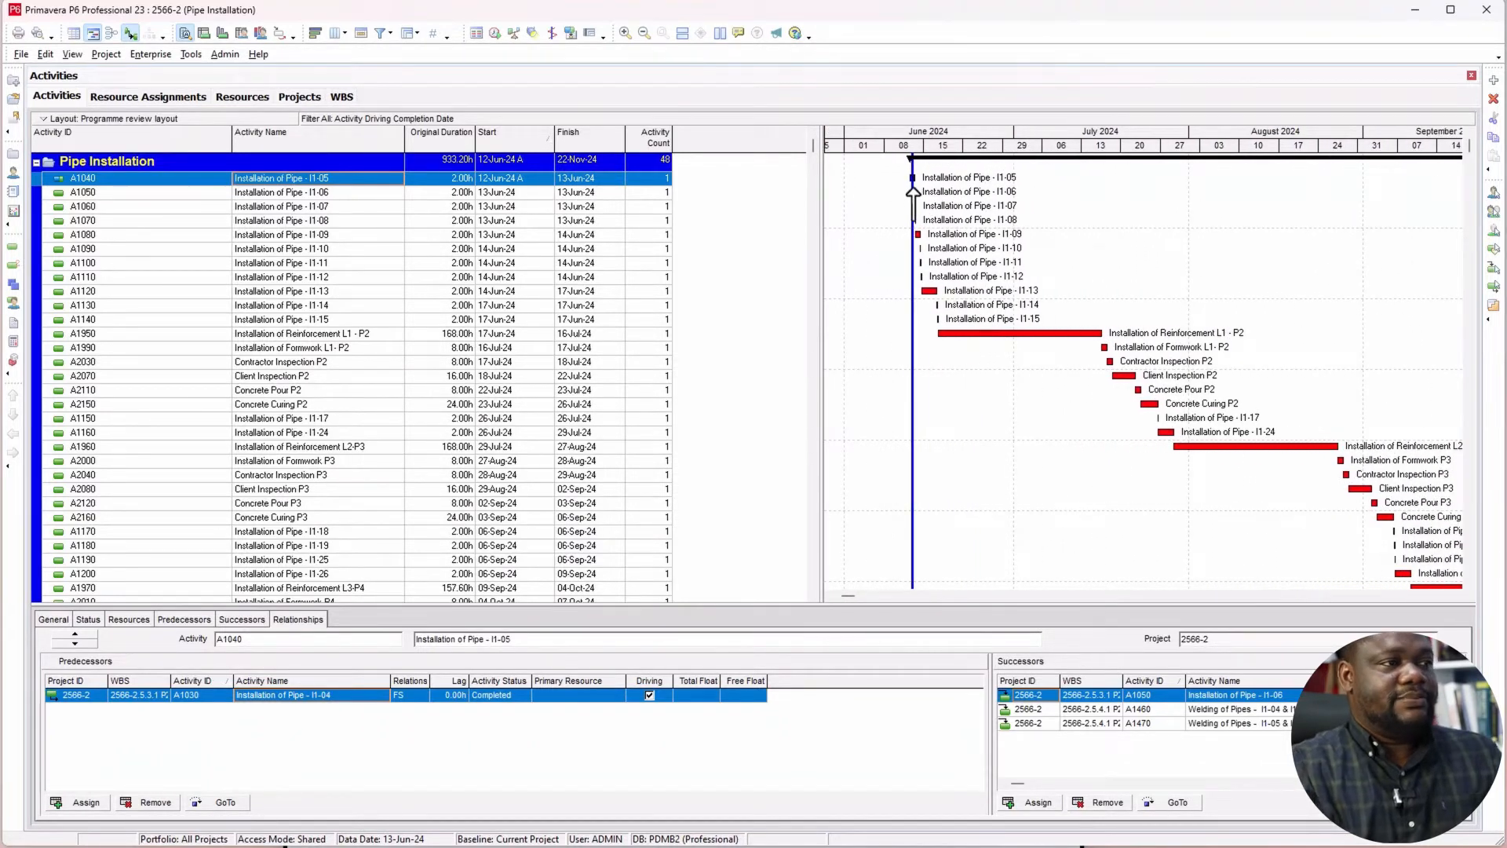
{"action": "left_click", "coordinate": [490, 181]}
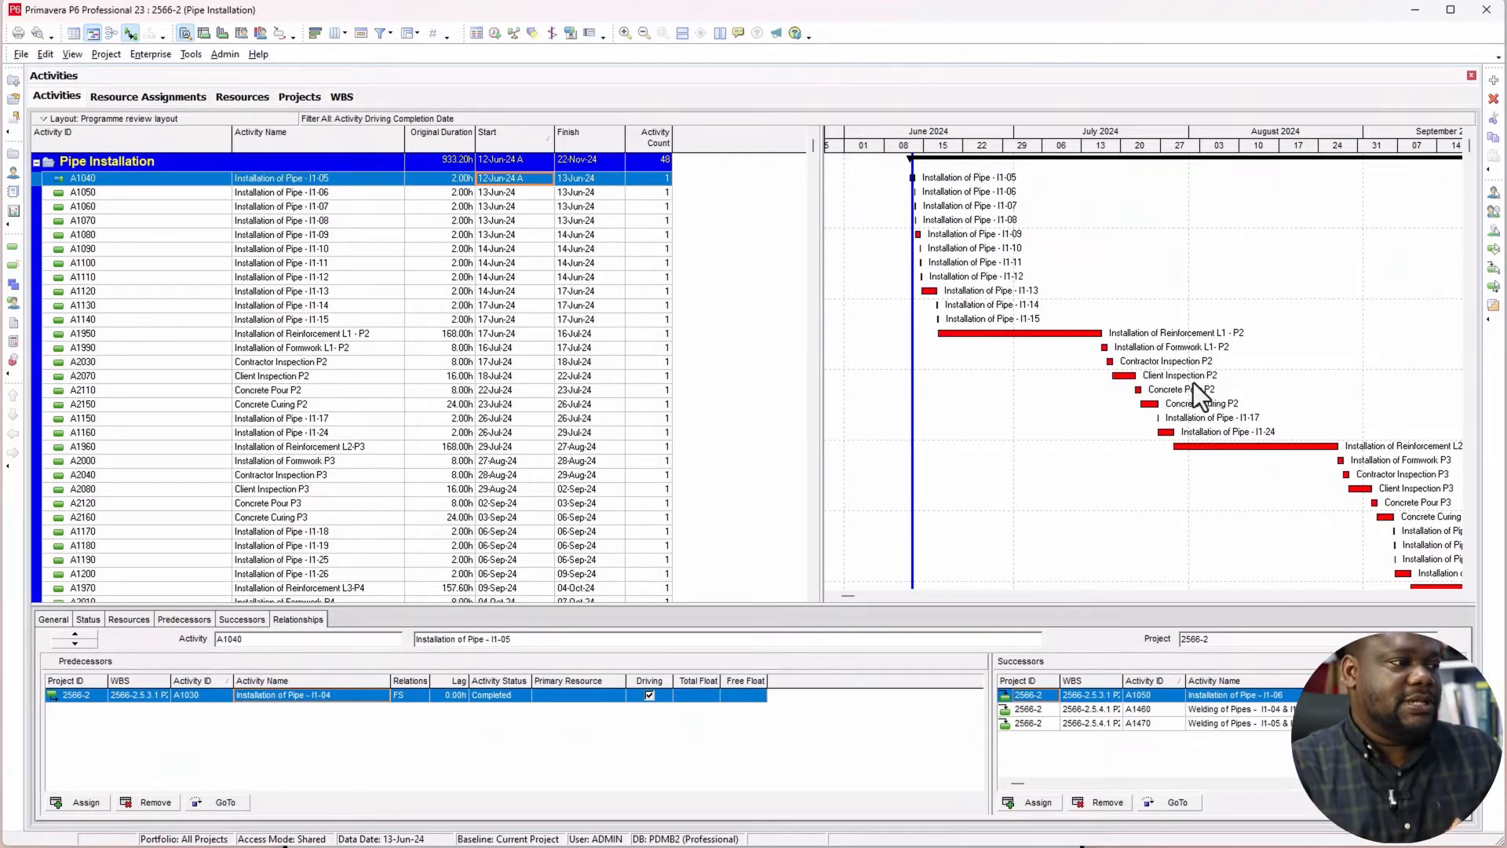
{"action": "scroll", "coordinate": [490, 495], "scroll_direction": "down", "scroll_amount": 2}
{"action": "scroll", "coordinate": [489, 495], "scroll_direction": "down", "scroll_amount": 3}
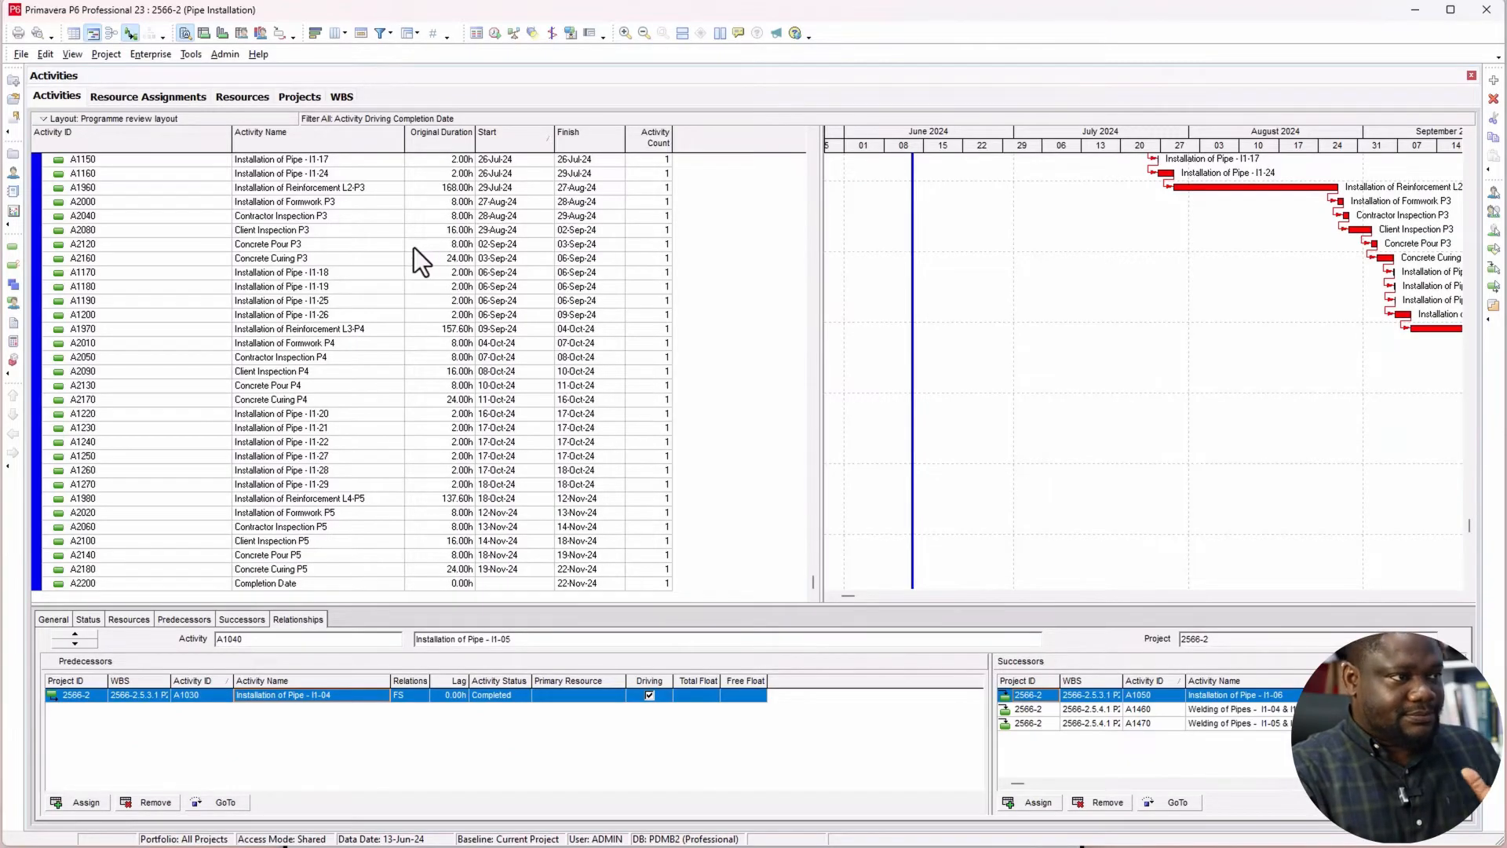
Step: Replace the Activity Driving Completion Date filter with All Activities to display the whole Pipe Installation project
{"action": "left_click", "coordinate": [380, 33]}
{"action": "left_click", "coordinate": [605, 390]}
{"action": "left_click", "coordinate": [947, 445]}
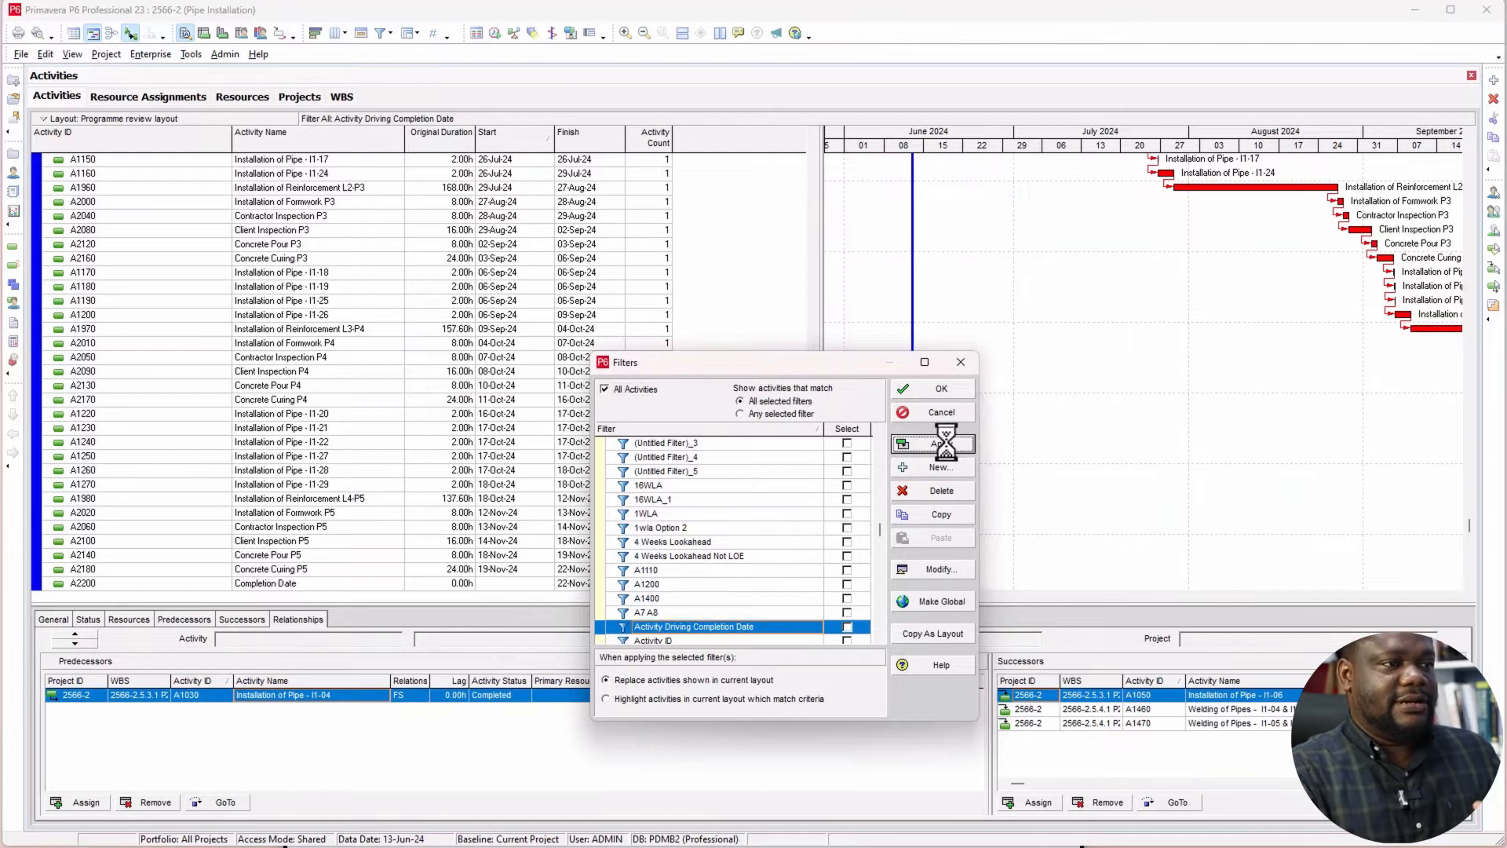
{"action": "left_click", "coordinate": [942, 391]}
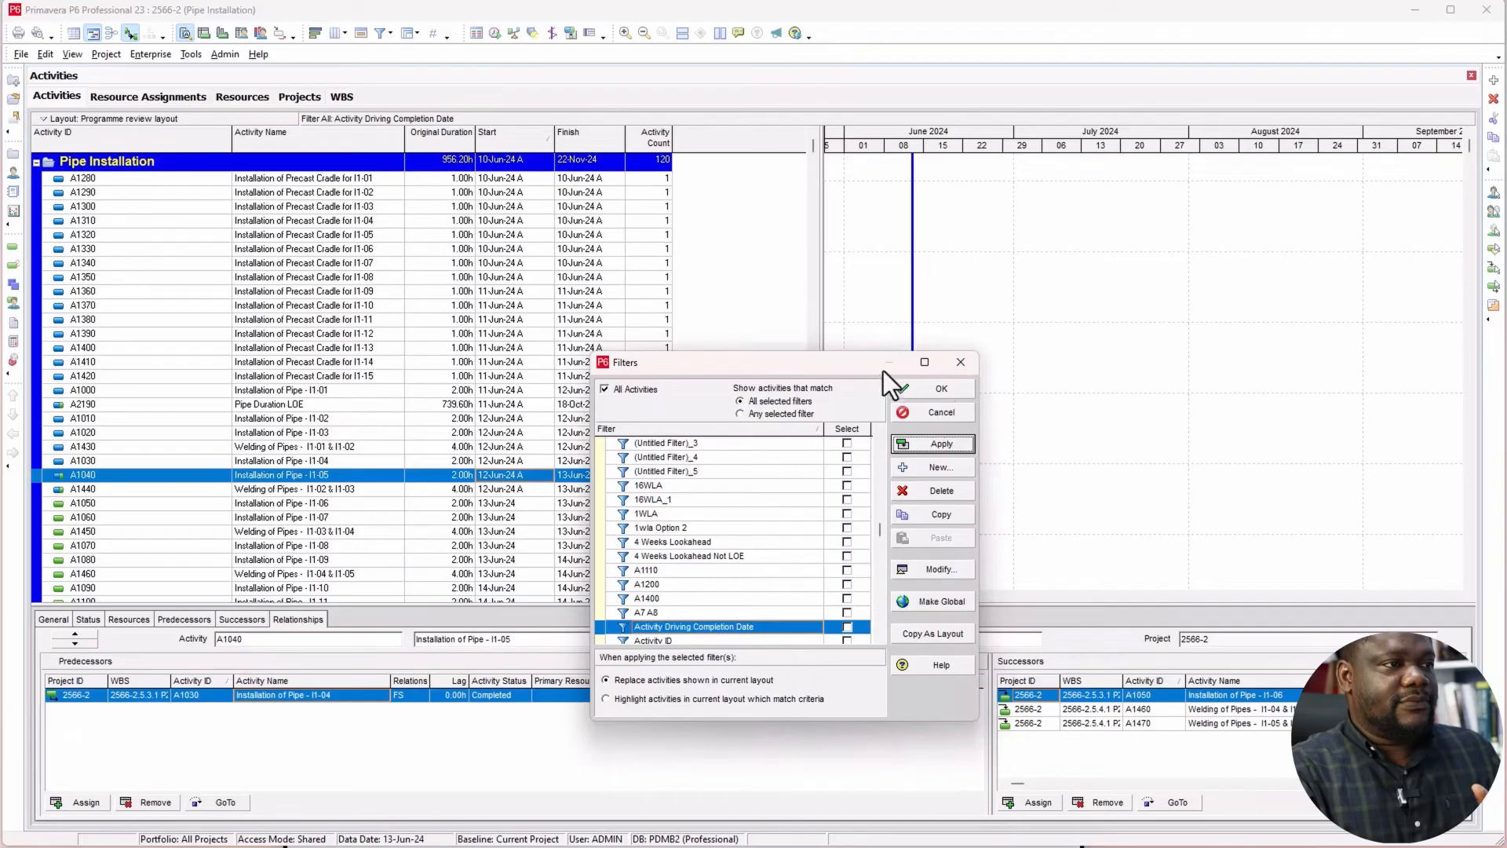
Step: Group the activities by WBS instead of by project, with indented bands down to all levels
{"action": "right_click", "coordinate": [756, 237]}
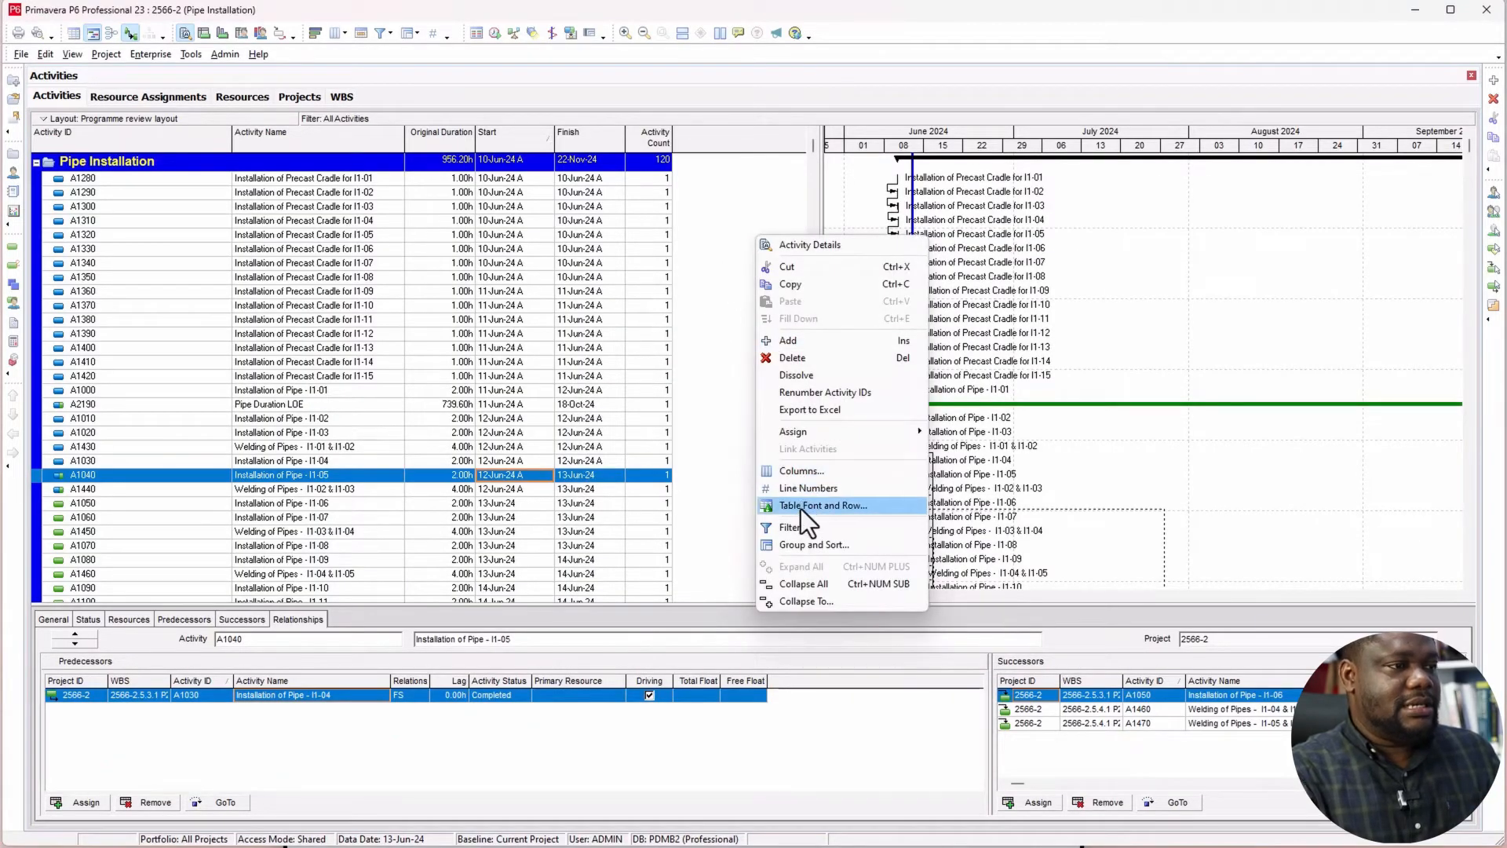
{"action": "left_click", "coordinate": [804, 545]}
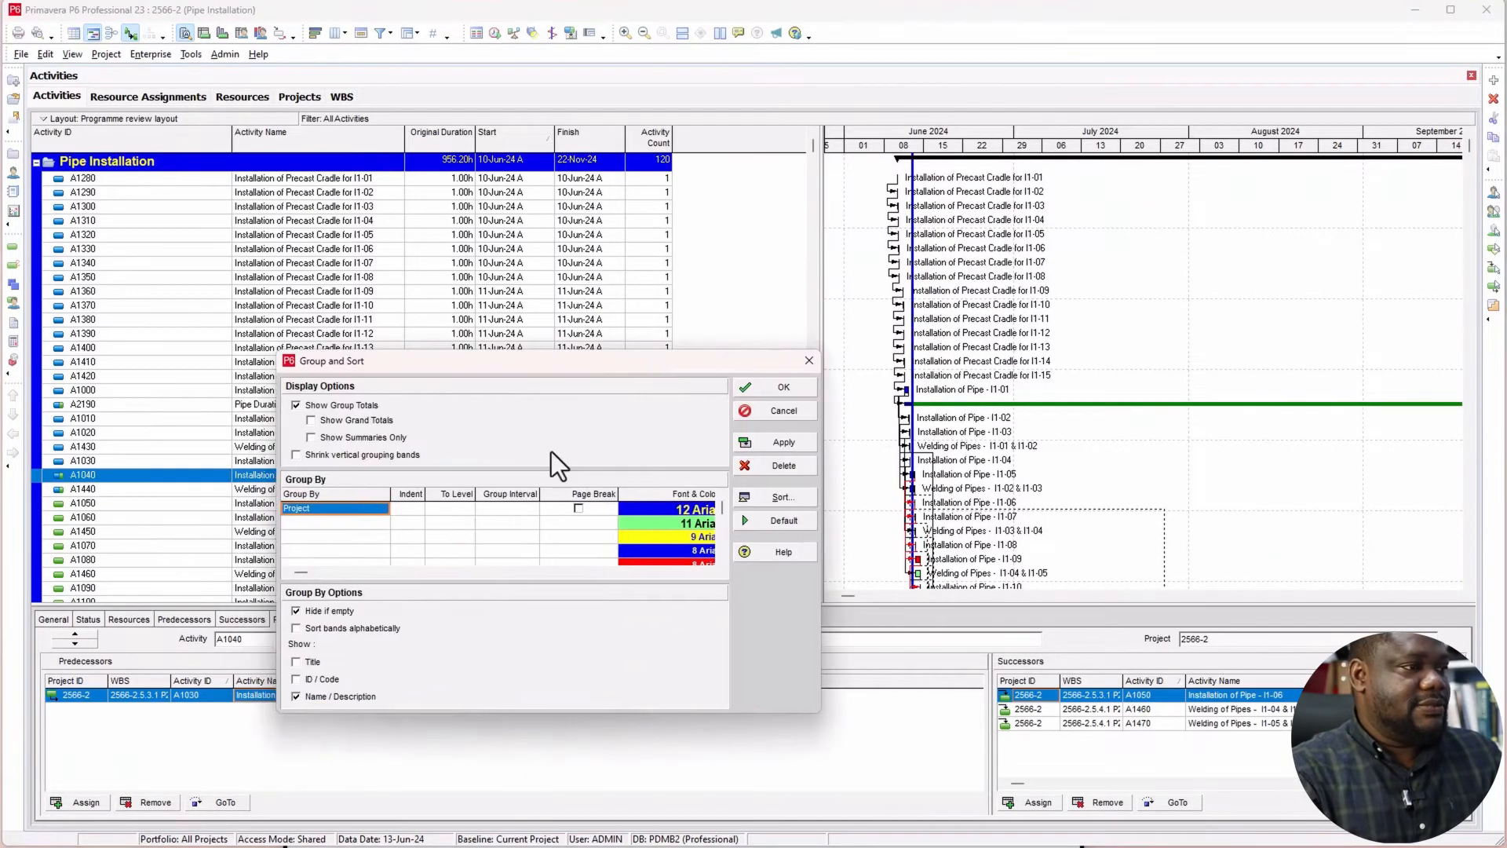
{"action": "type", "text": "w"}
{"action": "left_click", "coordinate": [329, 519]}
{"action": "left_click", "coordinate": [329, 510]}
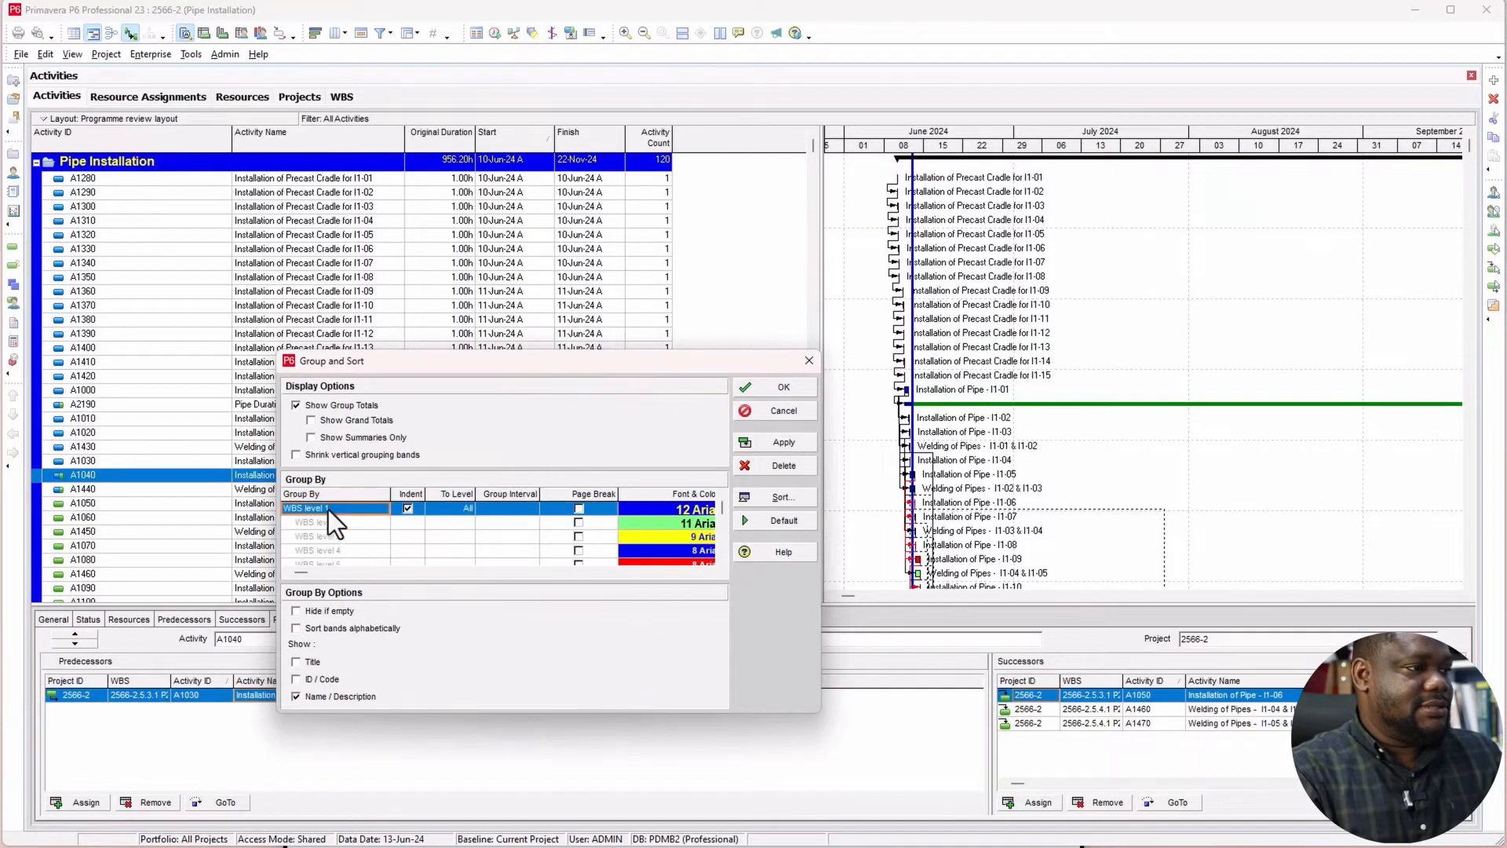
{"action": "left_click", "coordinate": [756, 442]}
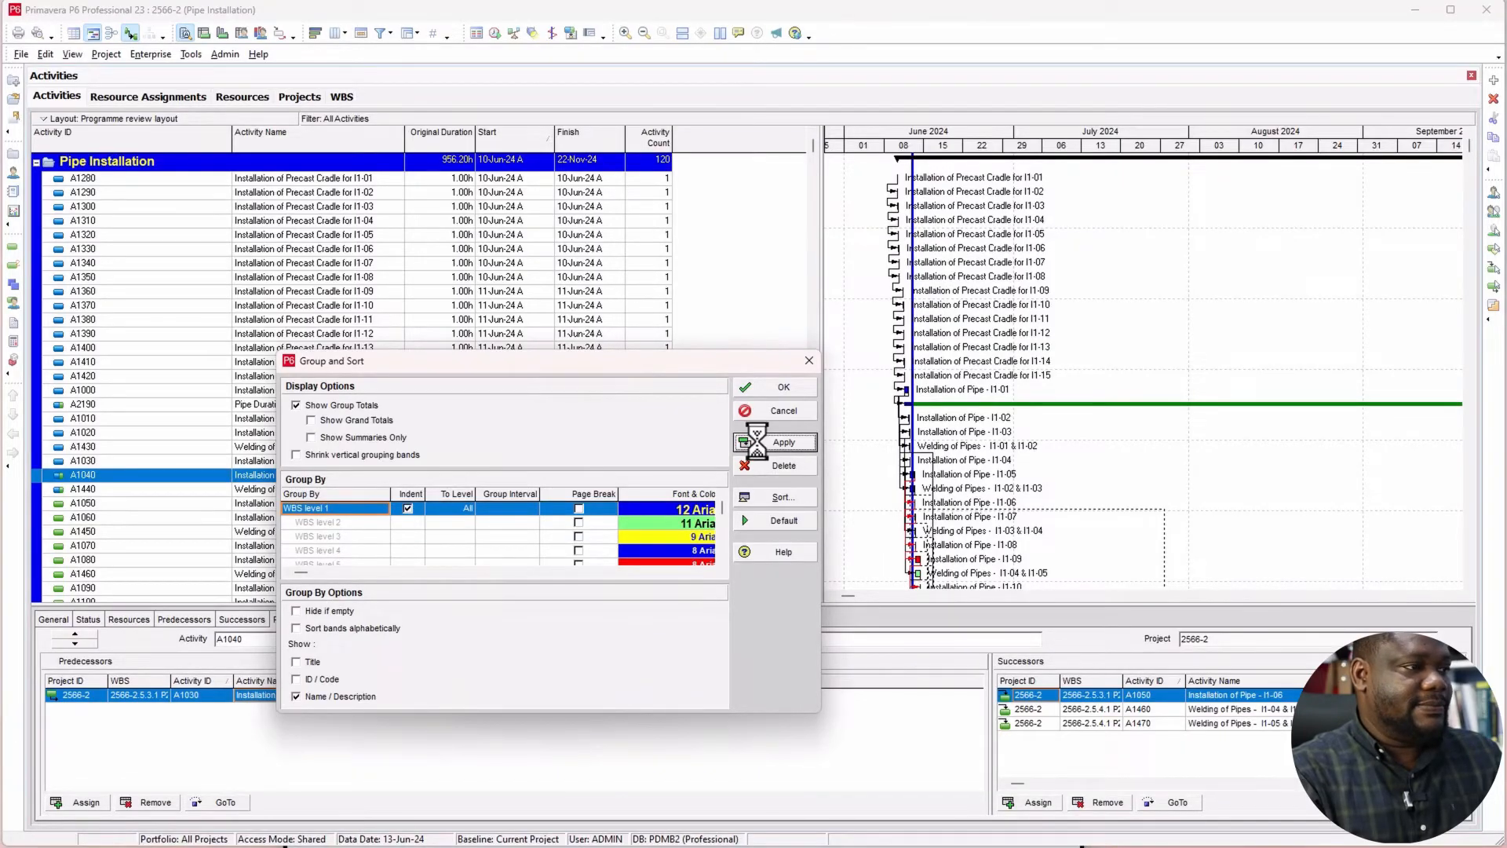
Step: Confirm the WBS grouping and hide its empty bands in the Group and Sort settings
{"action": "left_click", "coordinate": [778, 387]}
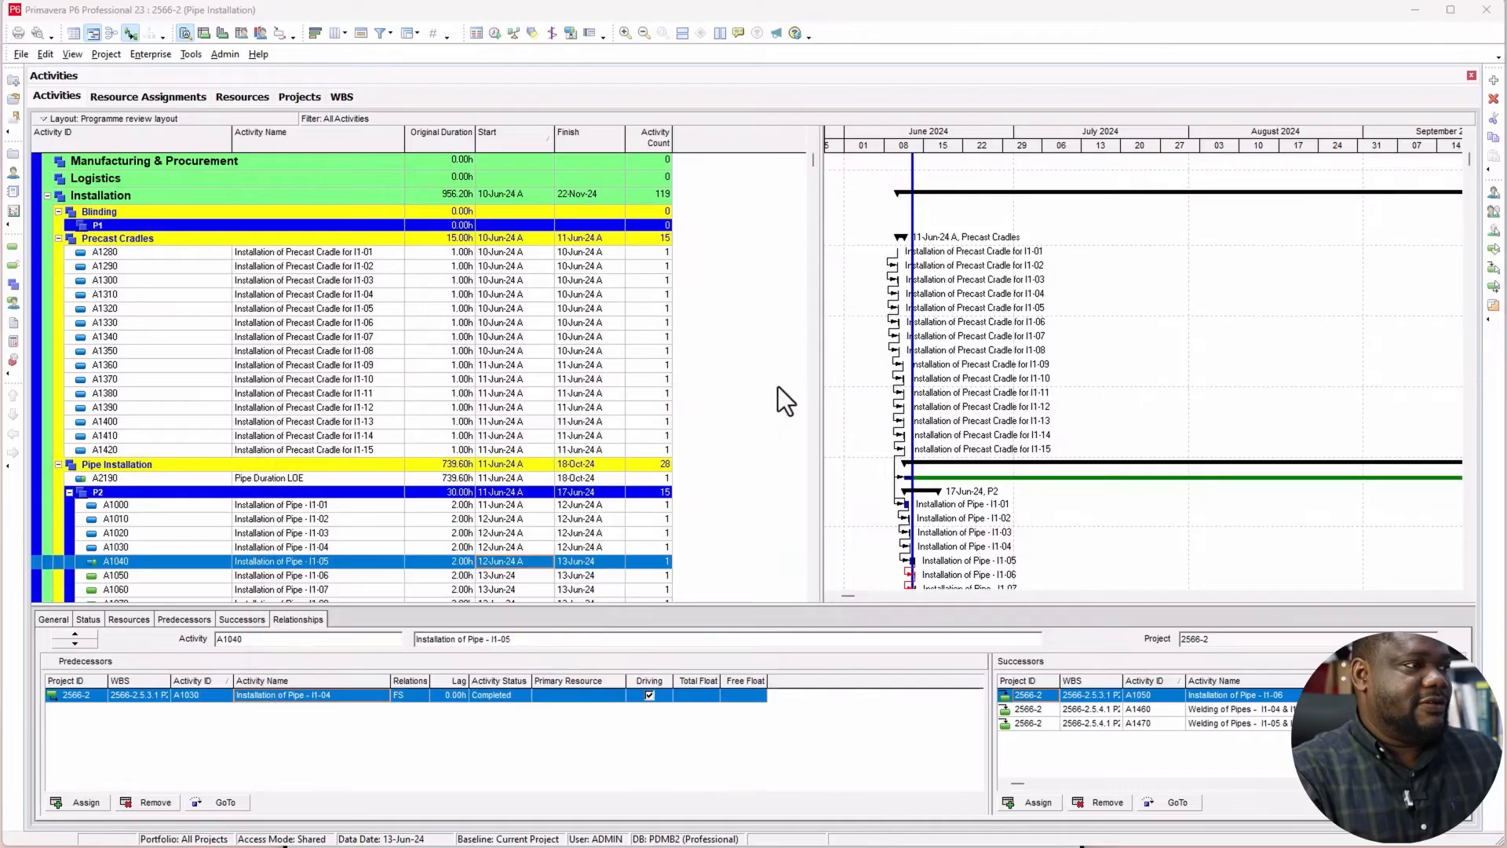
{"action": "right_click", "coordinate": [743, 274]}
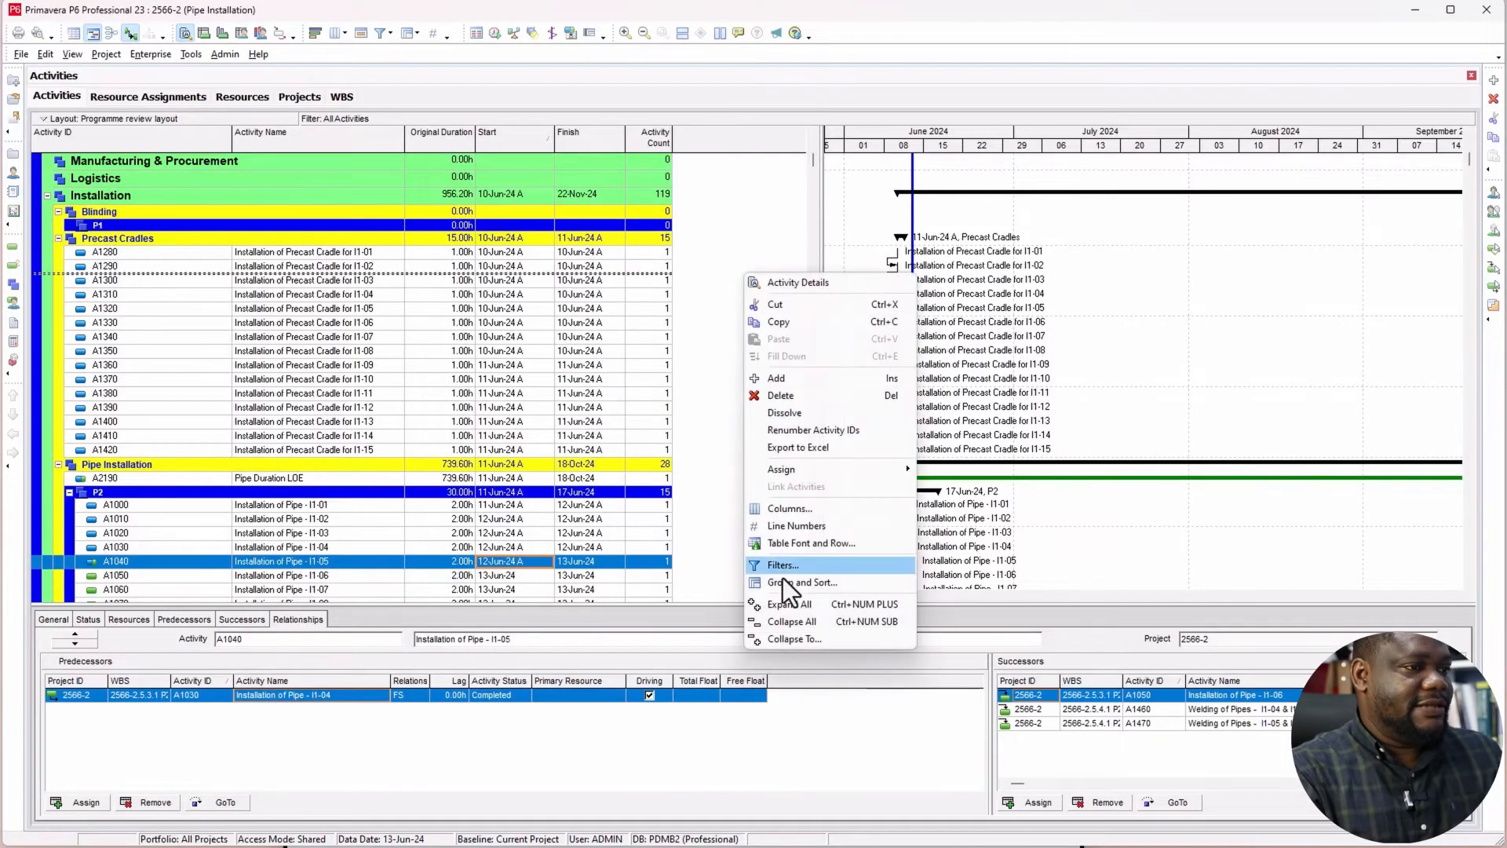
{"action": "left_click", "coordinate": [783, 581]}
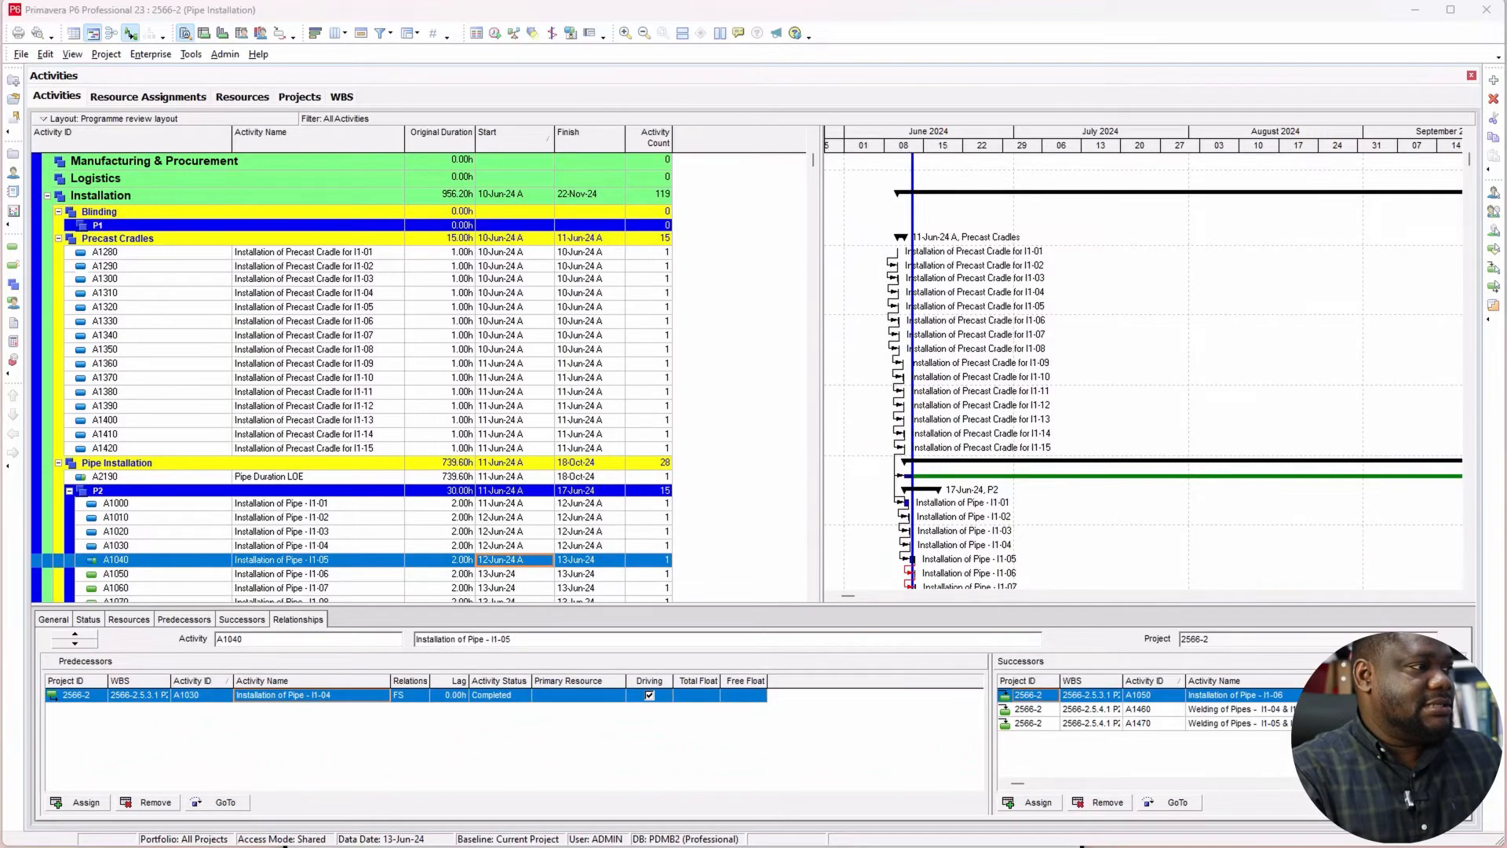
{"action": "left_click", "coordinate": [440, 579]}
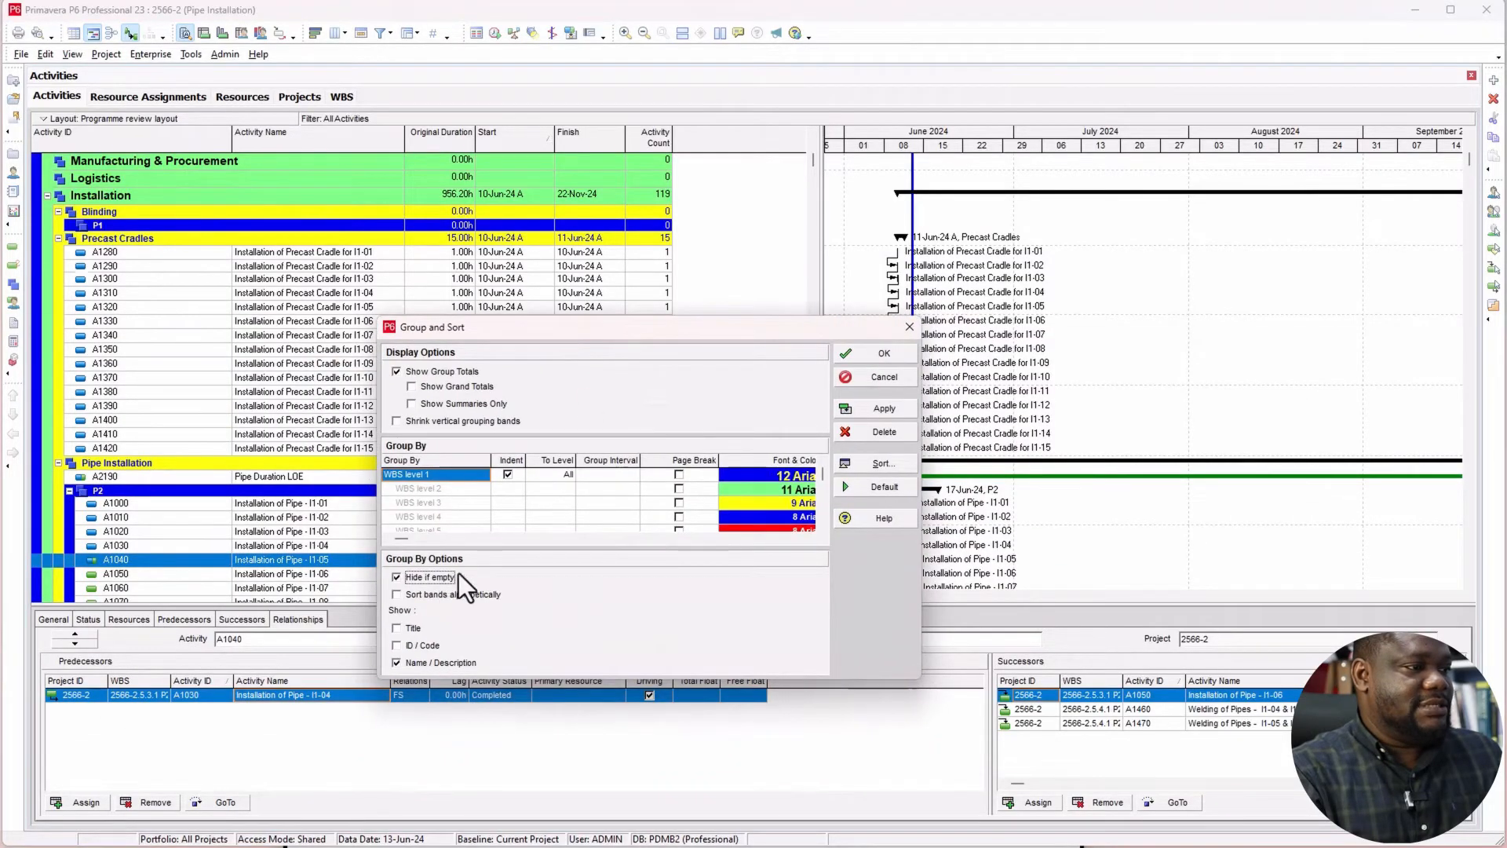
{"action": "left_click", "coordinate": [870, 410]}
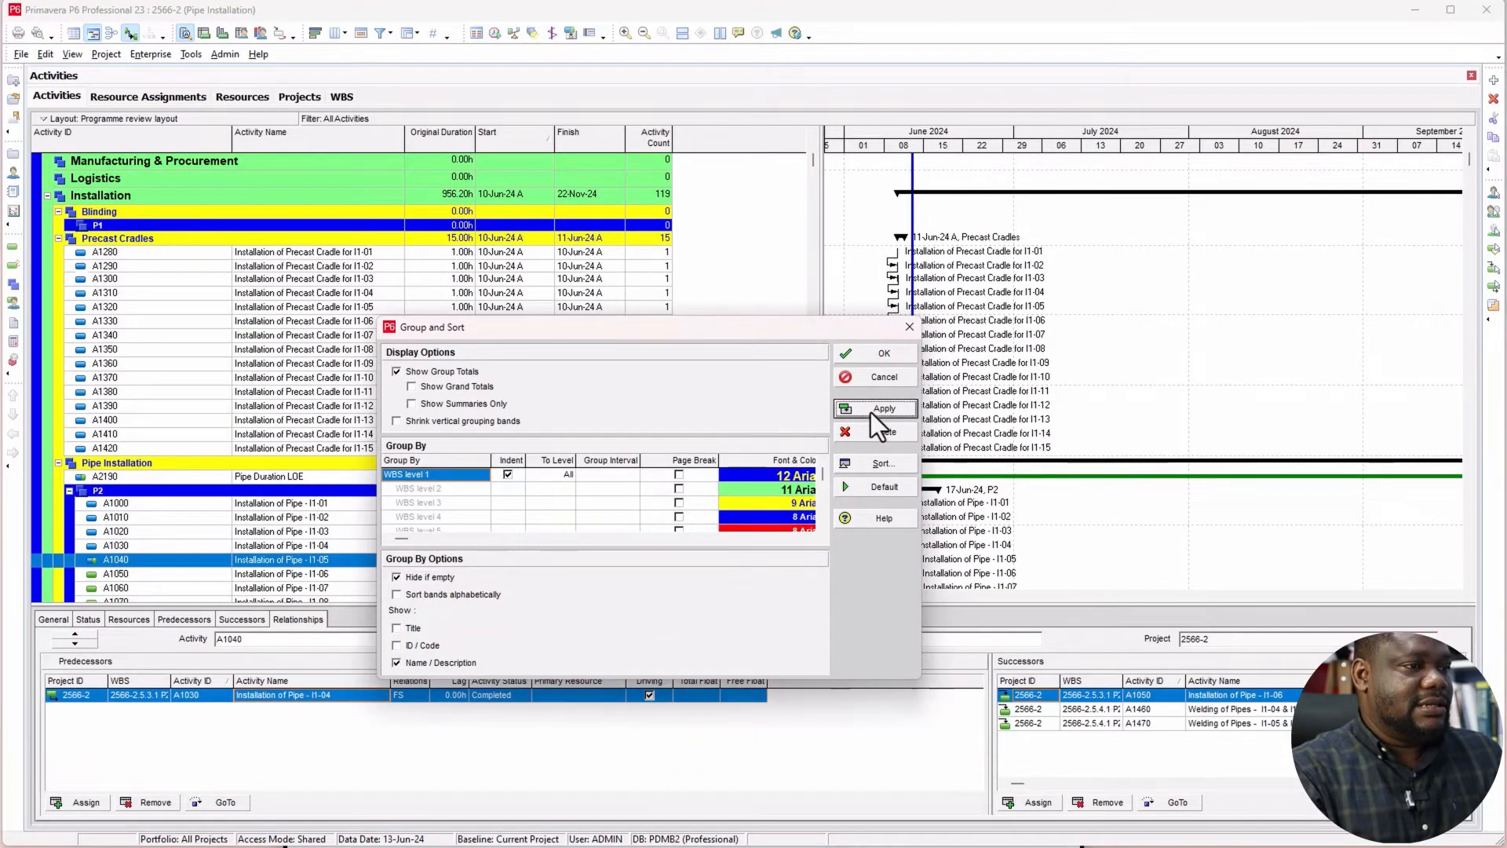
{"action": "left_click", "coordinate": [884, 356]}
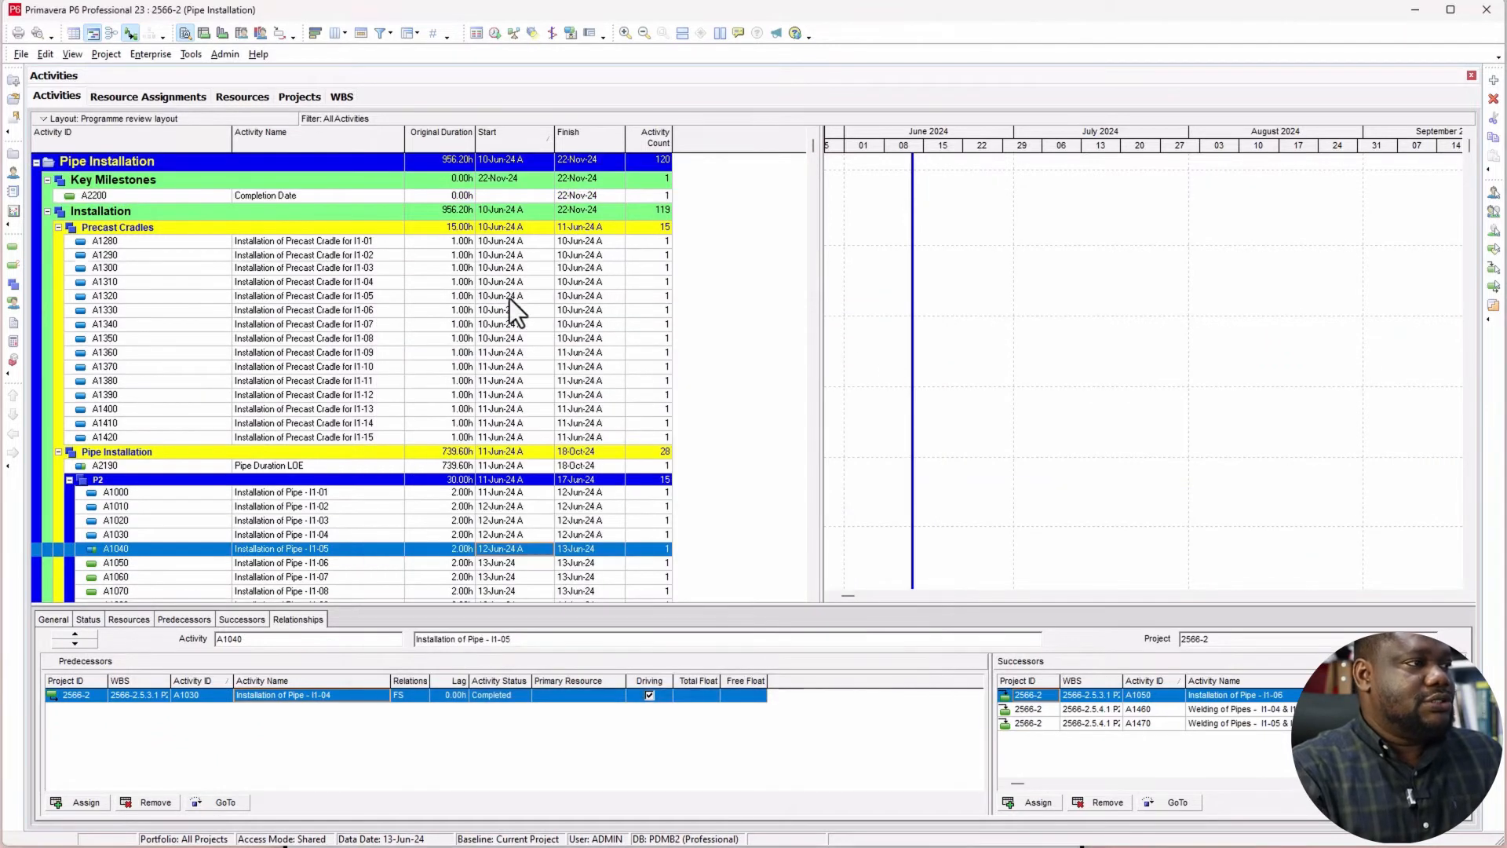
Step: Show the backward activity critical paths for the Completion Date milestone under Key Milestones
{"action": "left_click", "coordinate": [302, 196]}
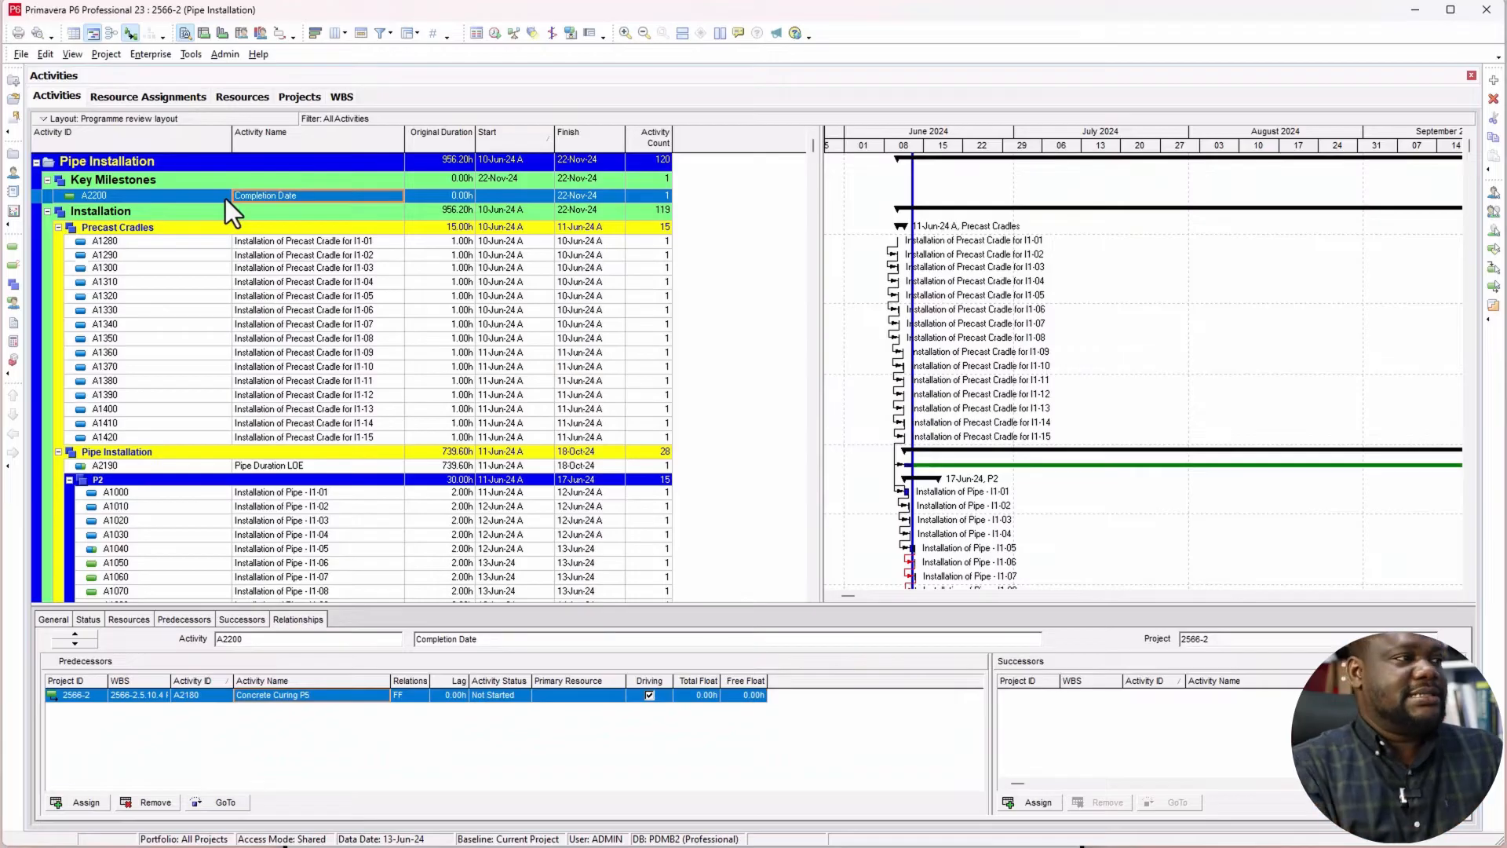
{"action": "left_click", "coordinate": [73, 55]}
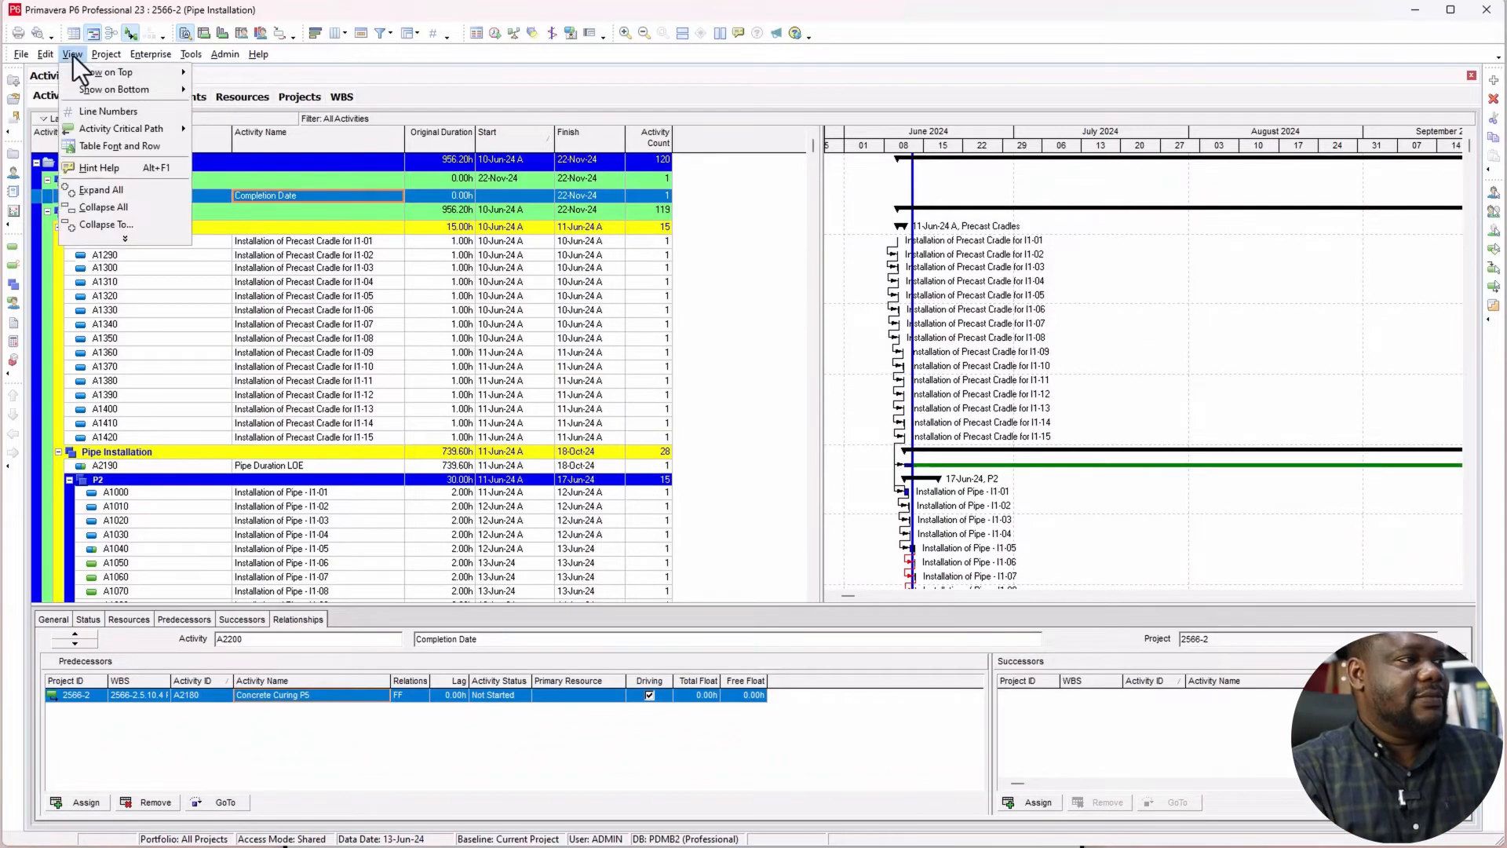
{"action": "mouse_move", "coordinate": [88, 133]}
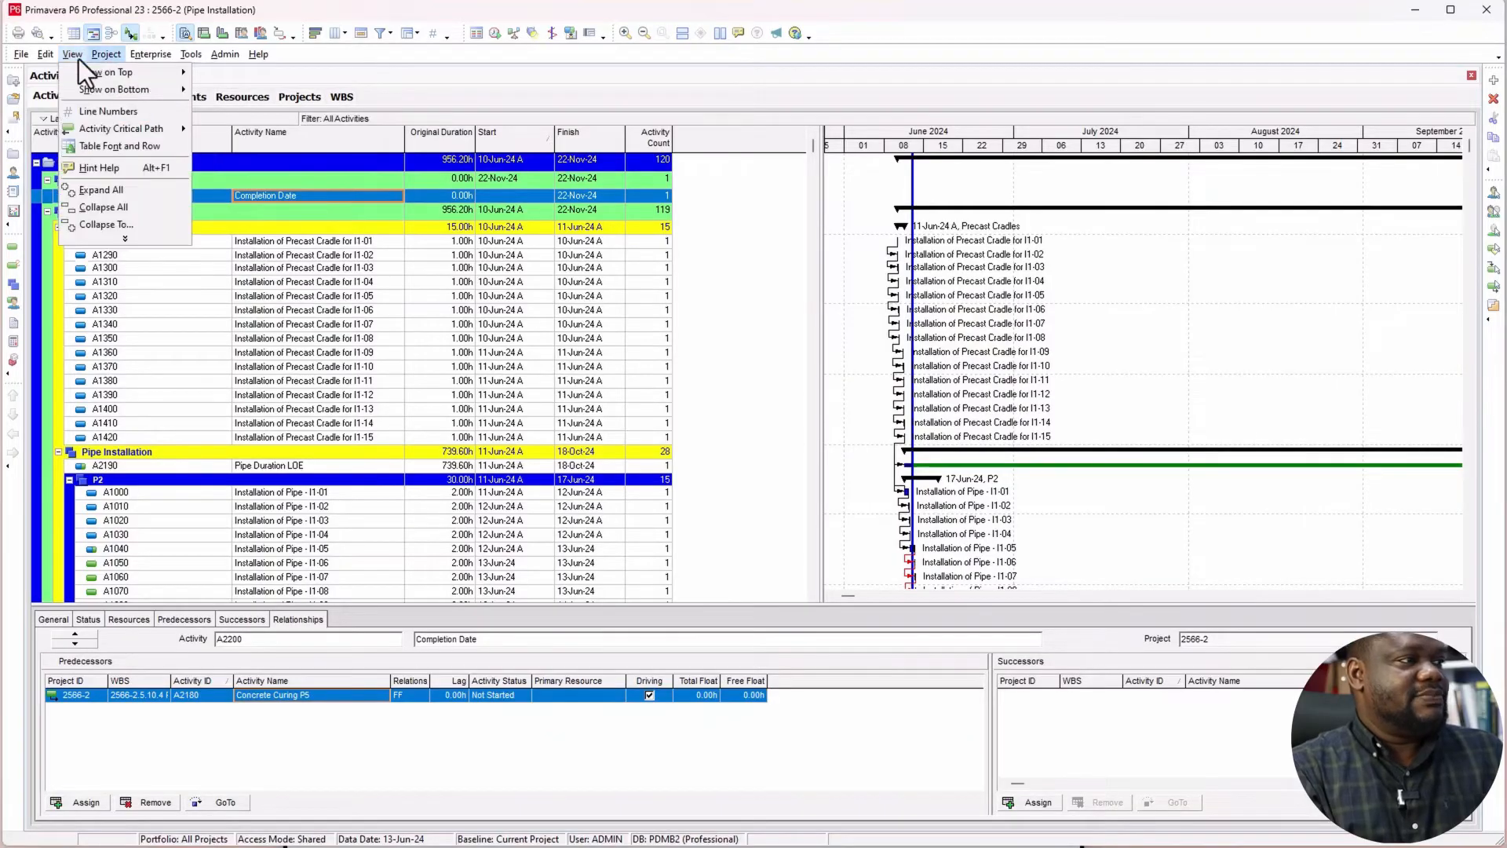
{"action": "left_click", "coordinate": [120, 241]}
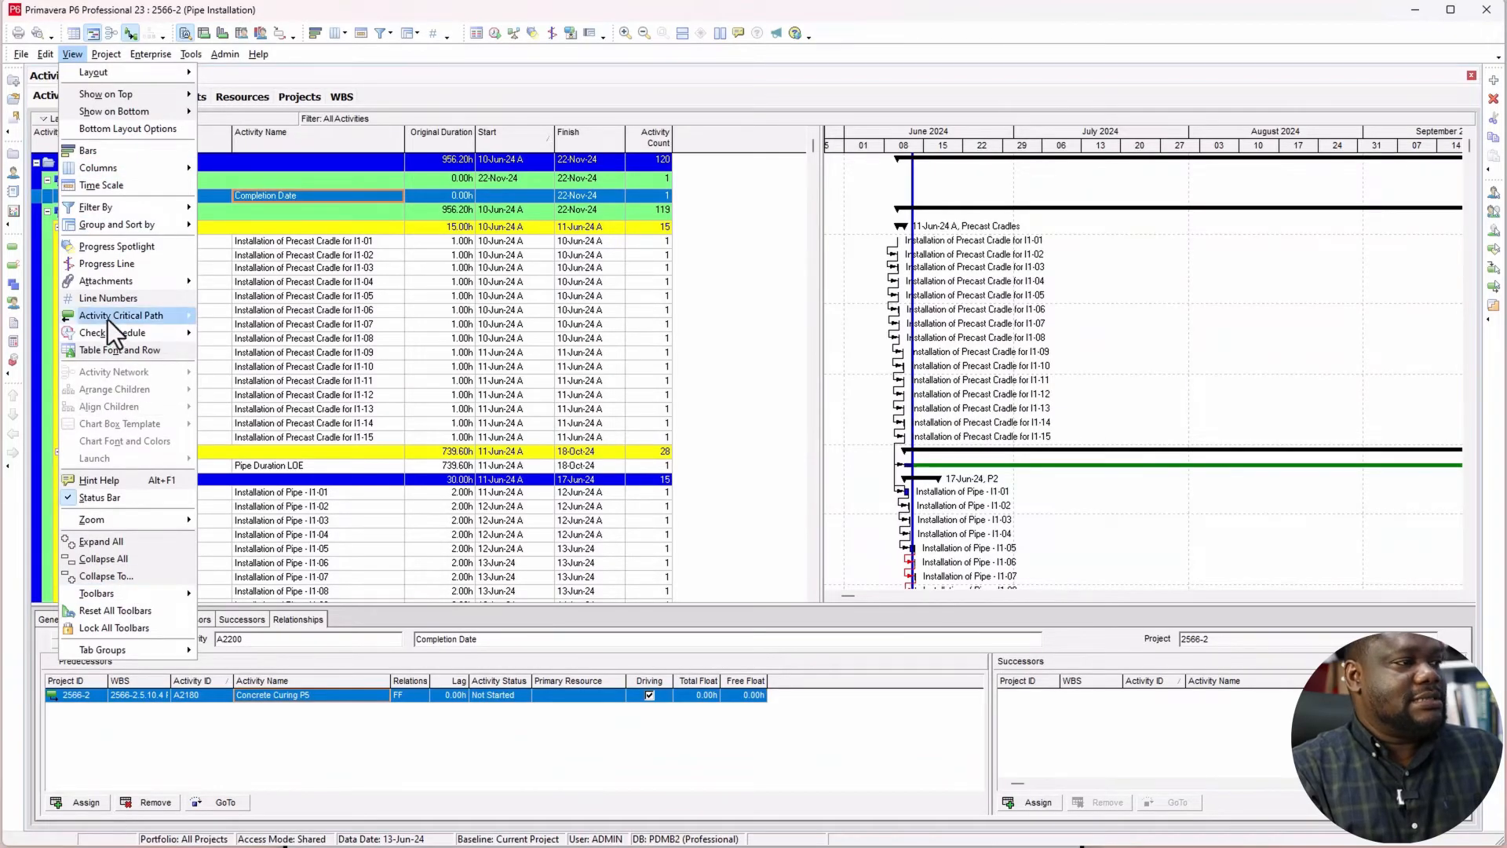
{"action": "mouse_move", "coordinate": [107, 319]}
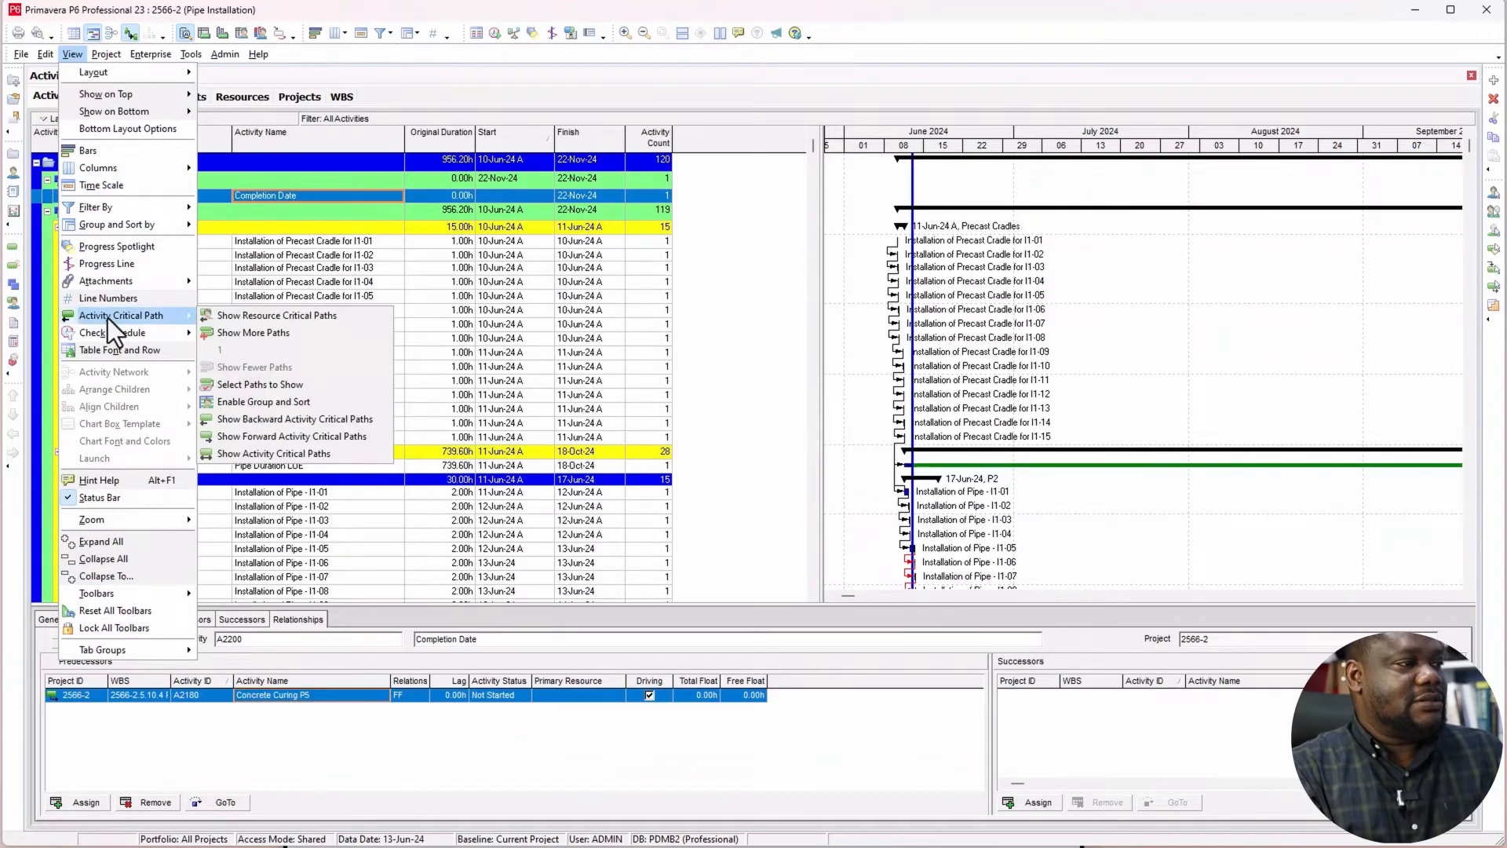
{"action": "left_click", "coordinate": [318, 425]}
Step: Compress the Gantt timescale so the driving path from June 2024 to the Completion Date milestone fits in the chart
{"action": "scroll", "coordinate": [319, 428], "scroll_direction": "down", "scroll_amount": 12}
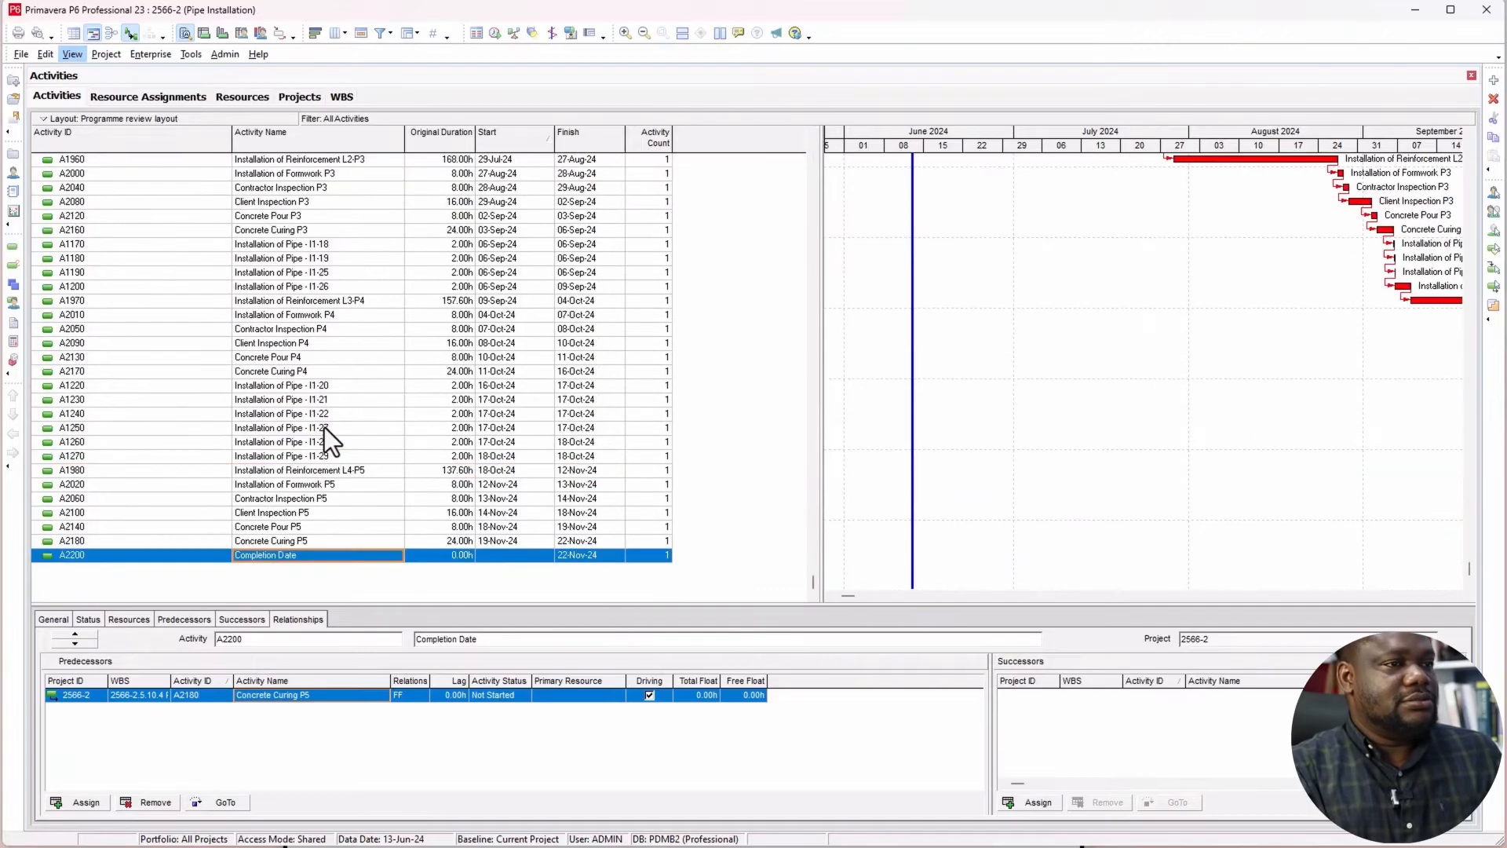
{"action": "scroll", "coordinate": [341, 427], "scroll_direction": "up", "scroll_amount": 5}
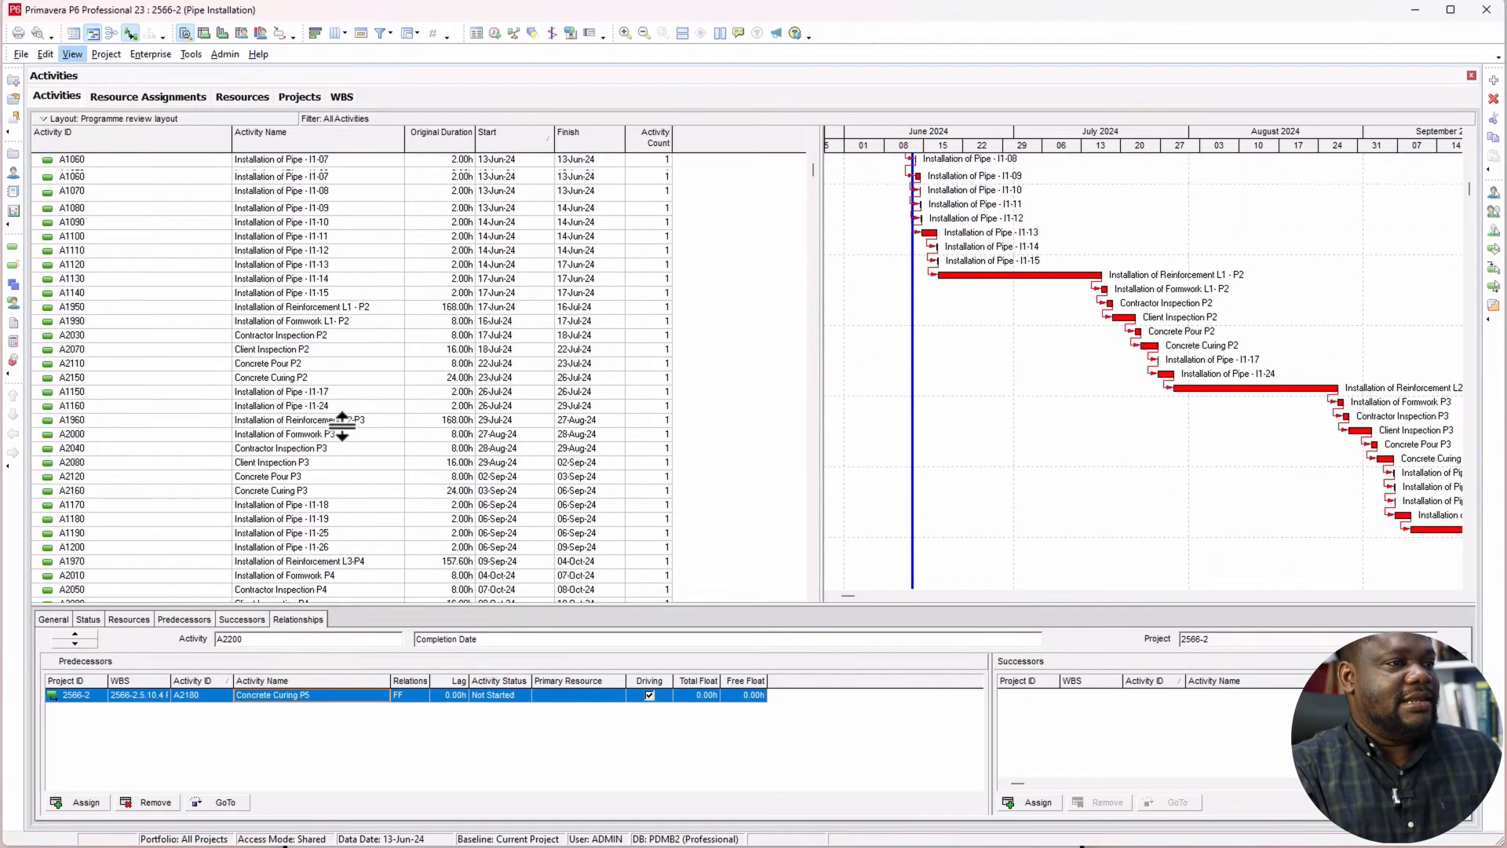
{"action": "left_click_drag", "start_coordinate": [1187, 149], "coordinate": [1087, 166]}
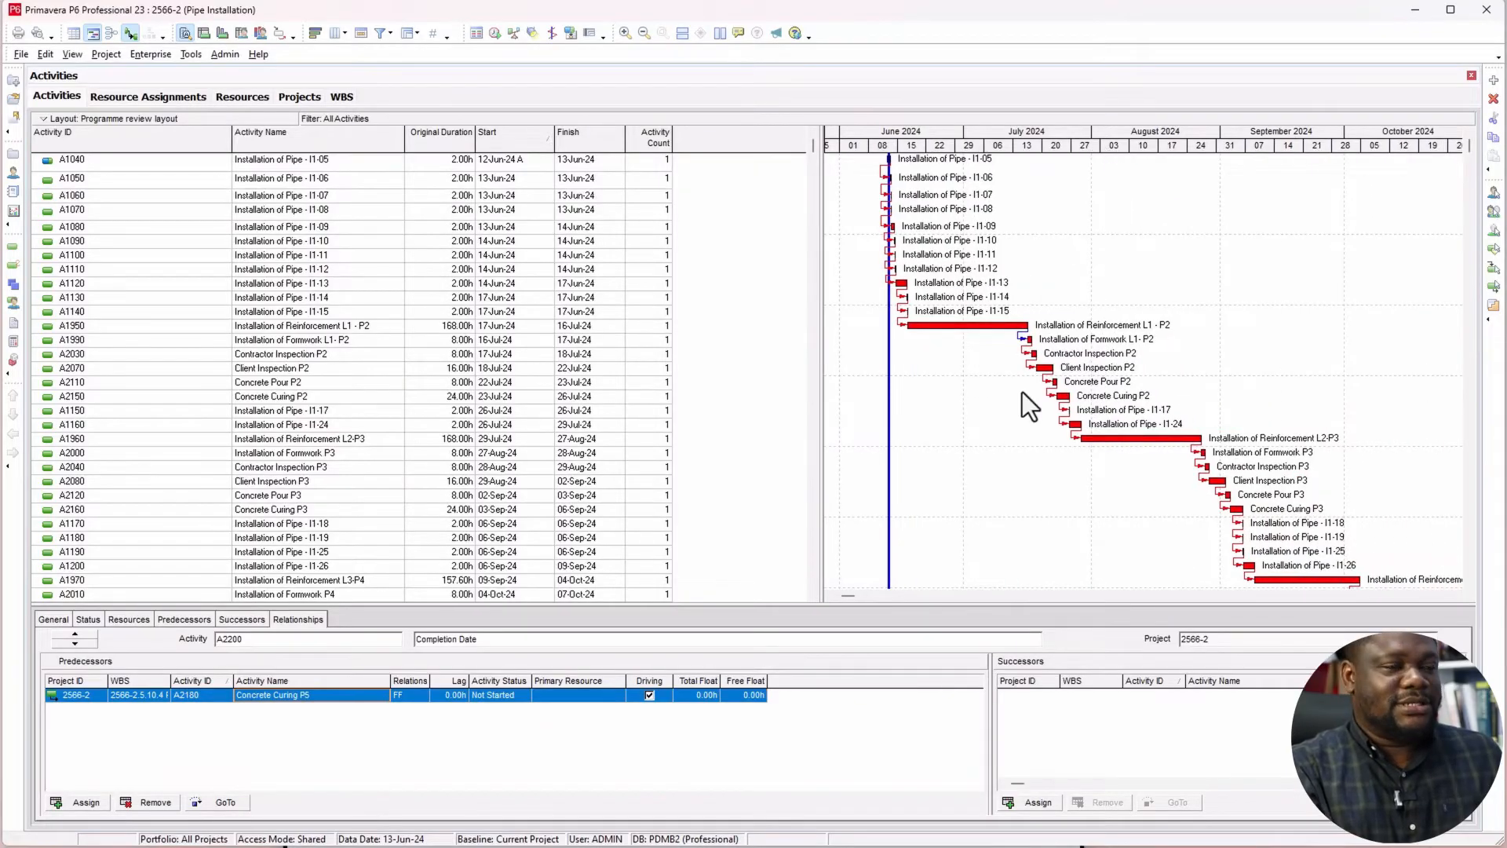
{"action": "scroll", "coordinate": [1021, 394], "scroll_direction": "down", "scroll_amount": 4}
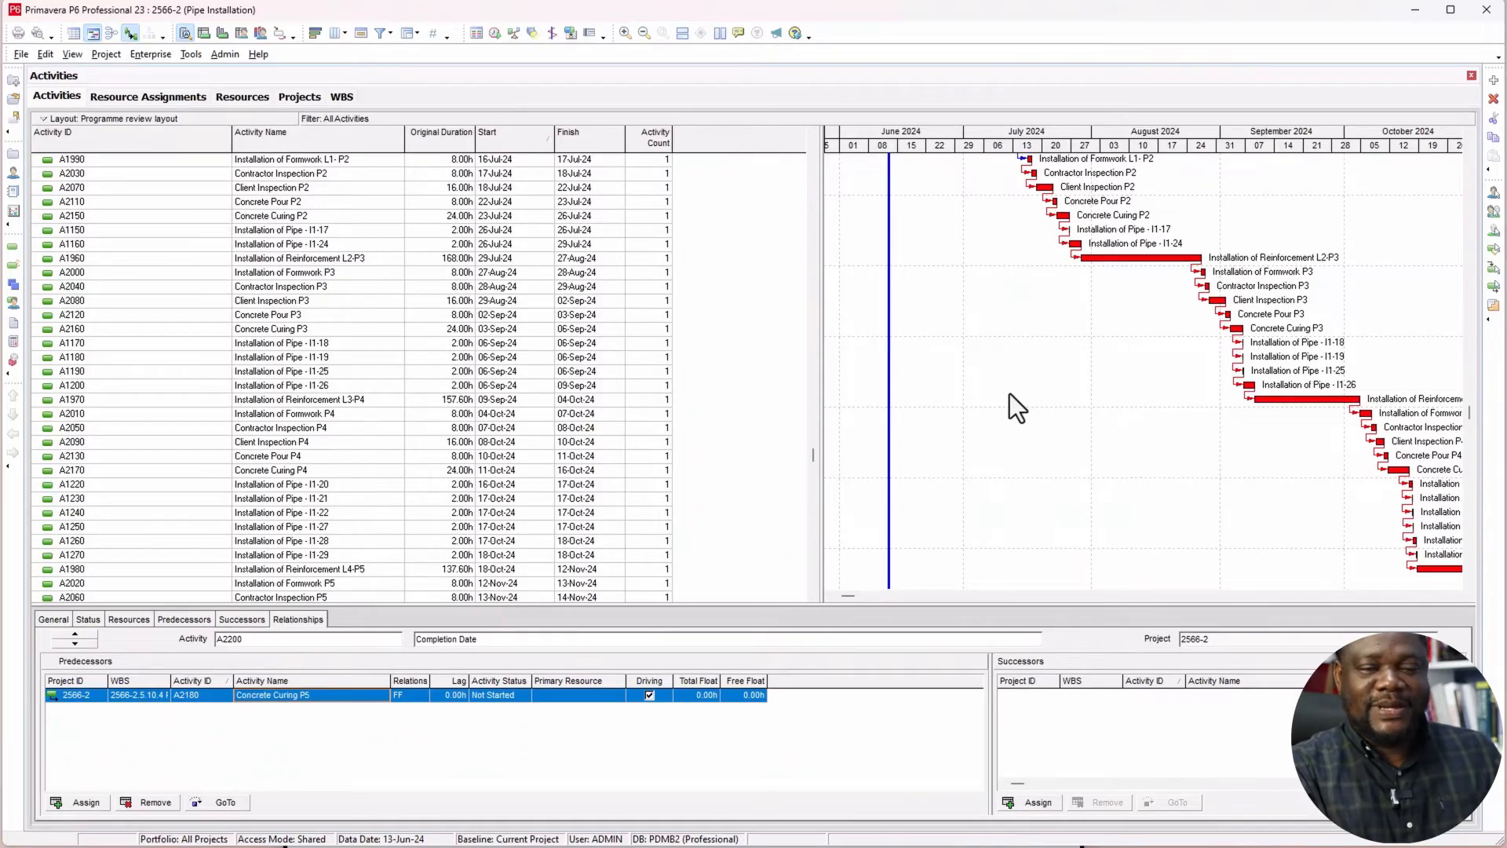
{"action": "scroll", "coordinate": [1002, 404], "scroll_direction": "down", "scroll_amount": 2}
{"action": "left_click_drag", "start_coordinate": [1288, 155], "coordinate": [1131, 153]}
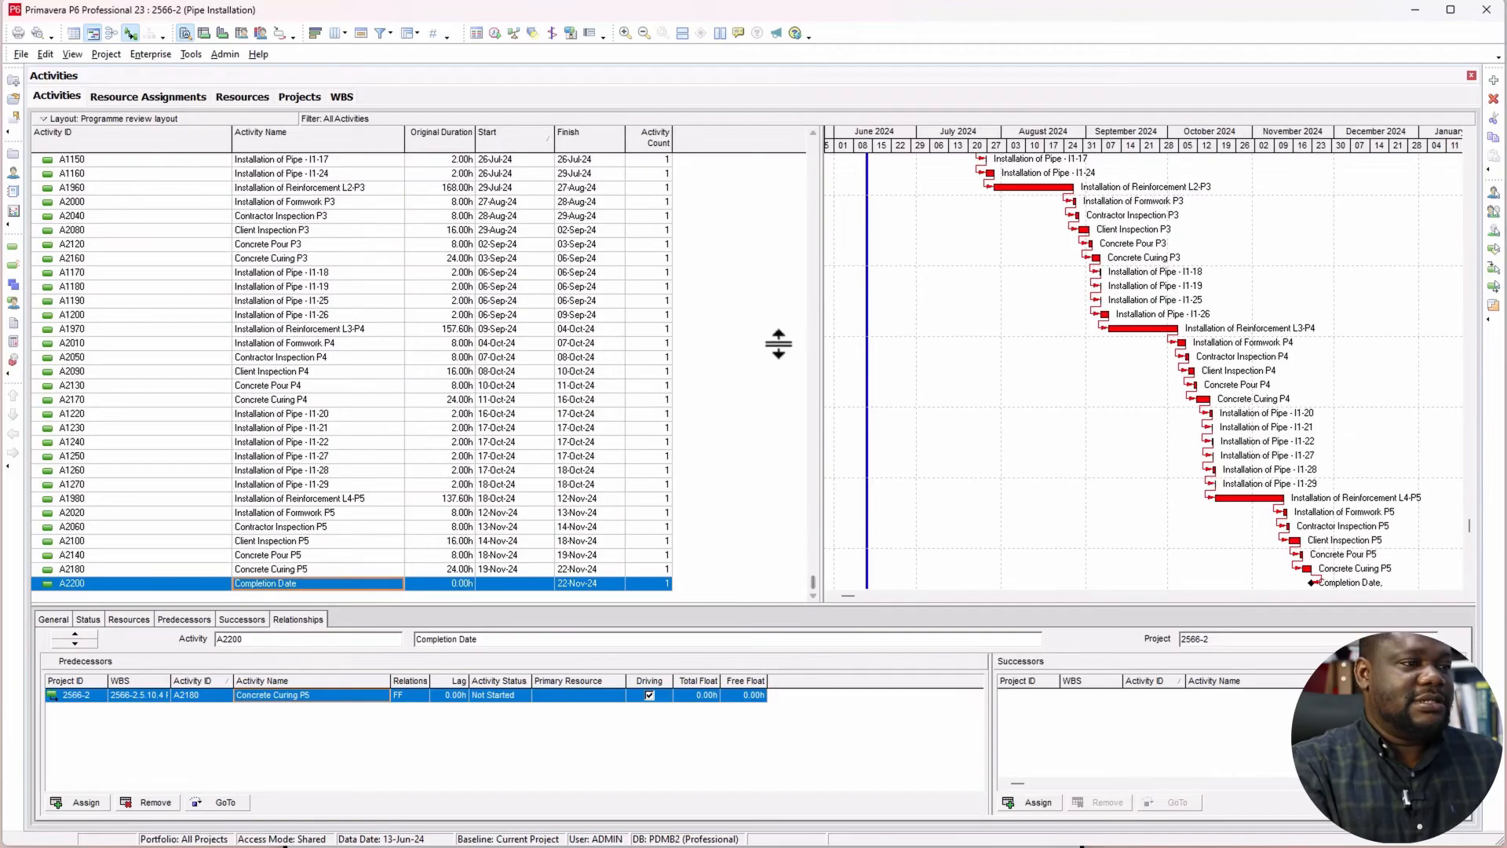
Step: Review the traced path between Installation of Pipe - I1-05 and Completion Date, including Concrete Curing P5 and Installation of Pipe - I1-12
{"action": "scroll", "coordinate": [686, 333], "scroll_direction": "up", "scroll_amount": 4}
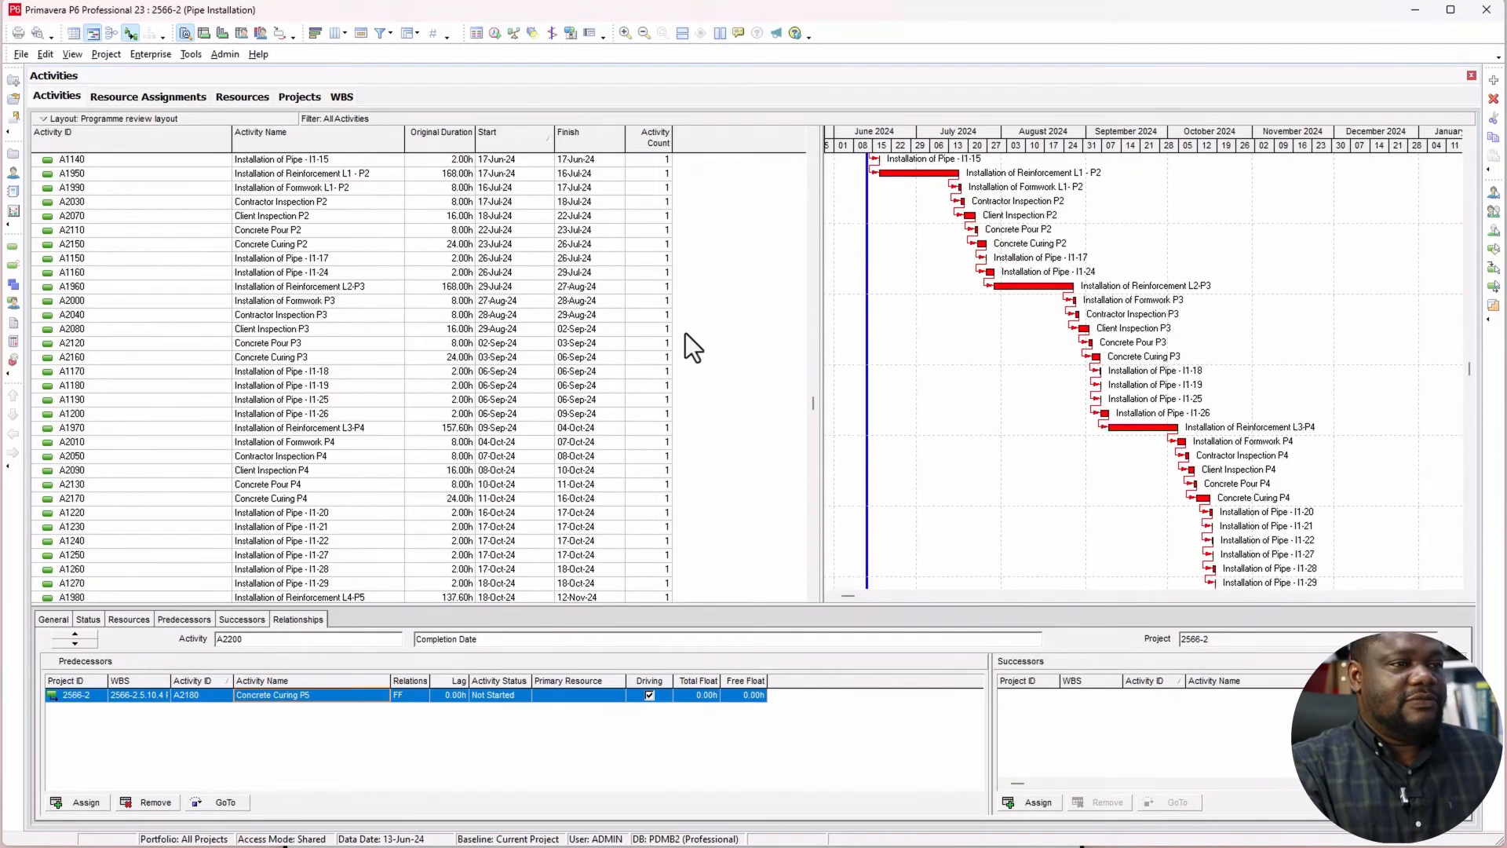
{"action": "scroll", "coordinate": [686, 347], "scroll_direction": "up", "scroll_amount": 3}
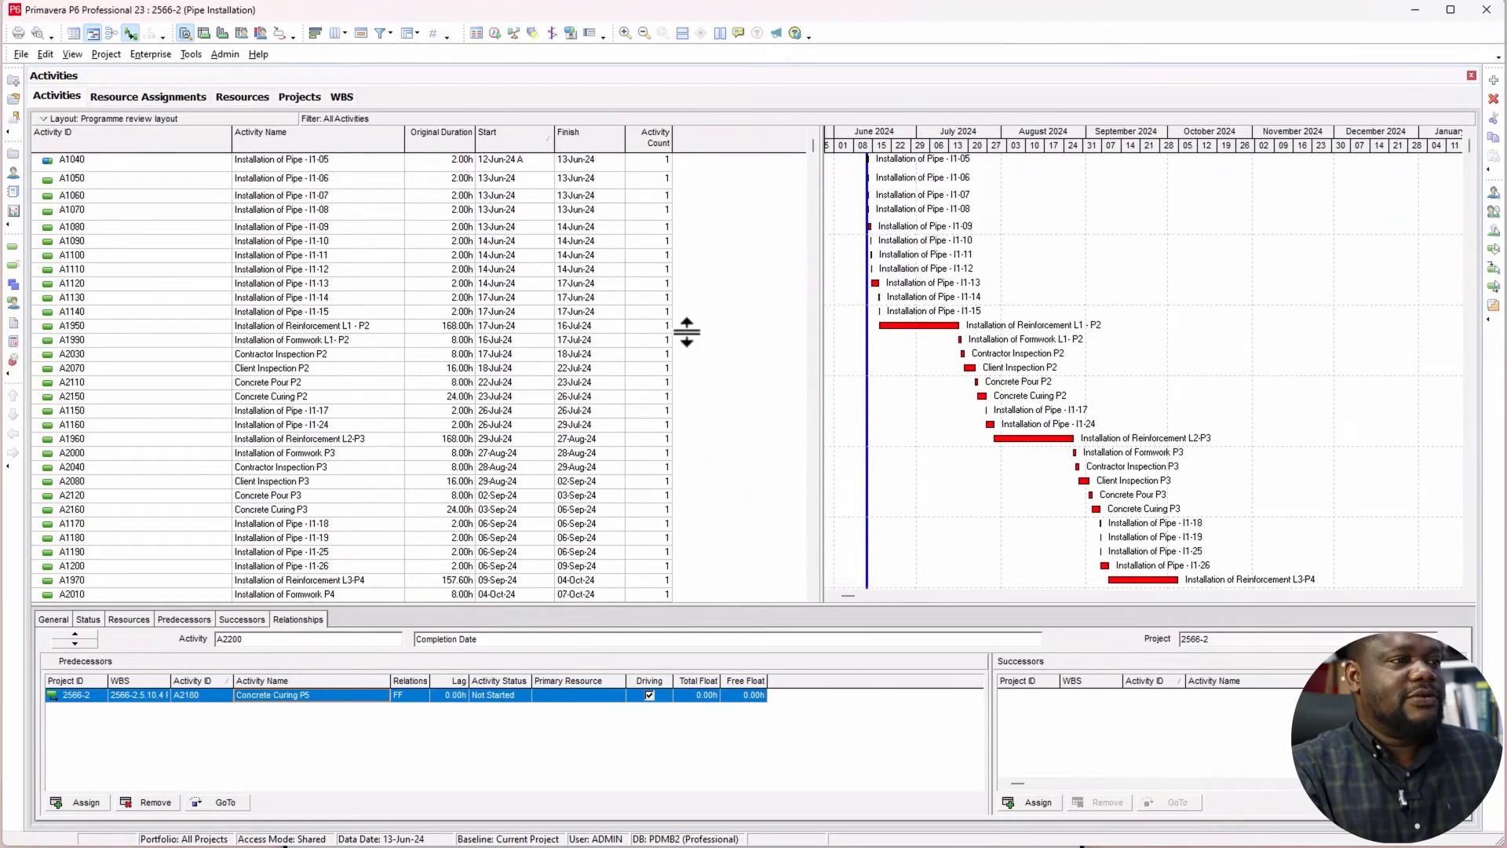
{"action": "scroll", "coordinate": [687, 329], "scroll_direction": "down", "scroll_amount": 6}
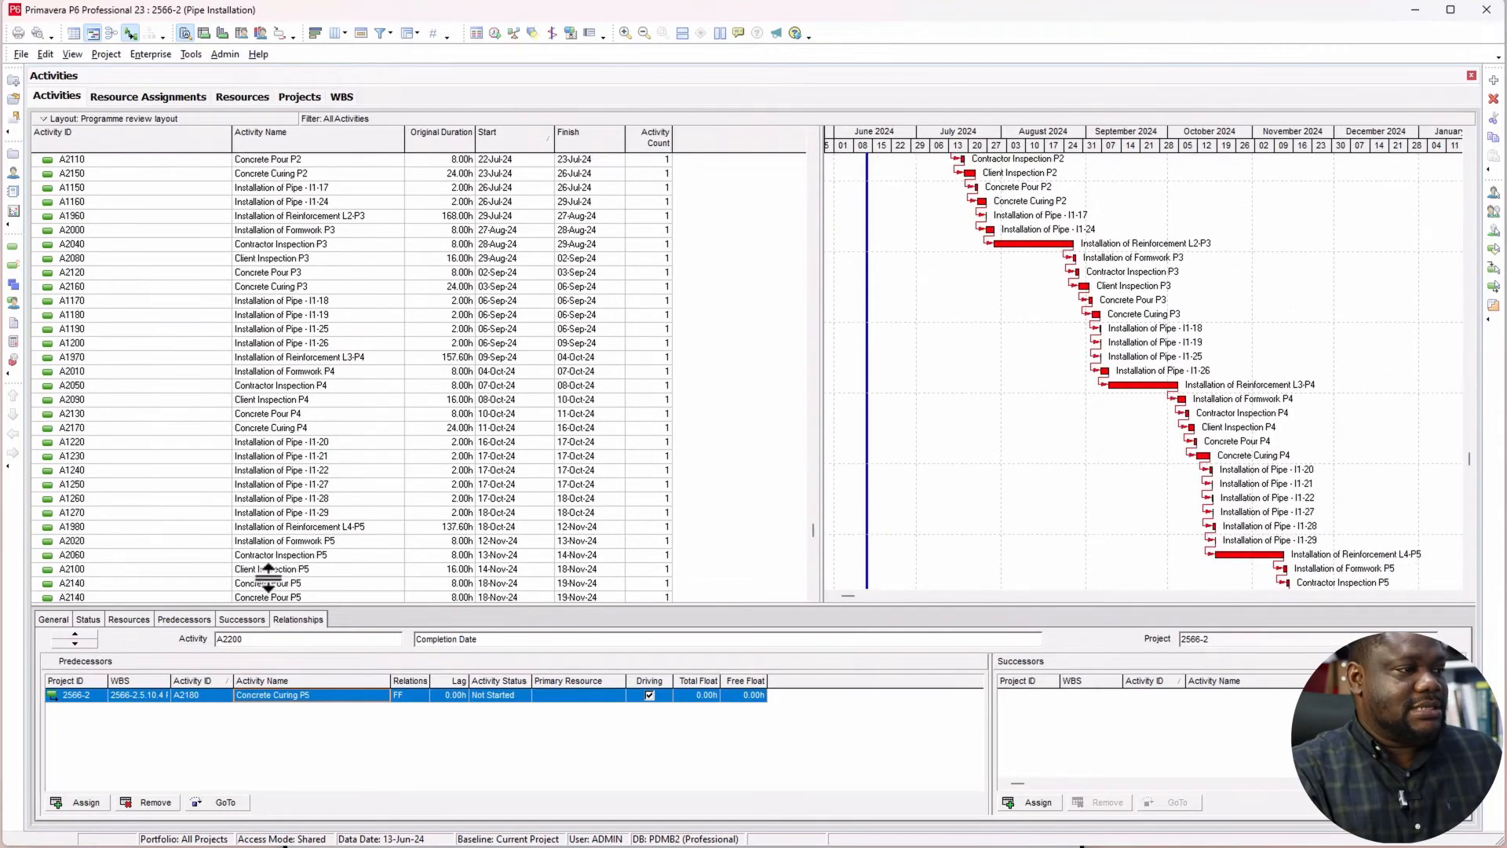
{"action": "scroll", "coordinate": [324, 559], "scroll_direction": "down", "scroll_amount": 2}
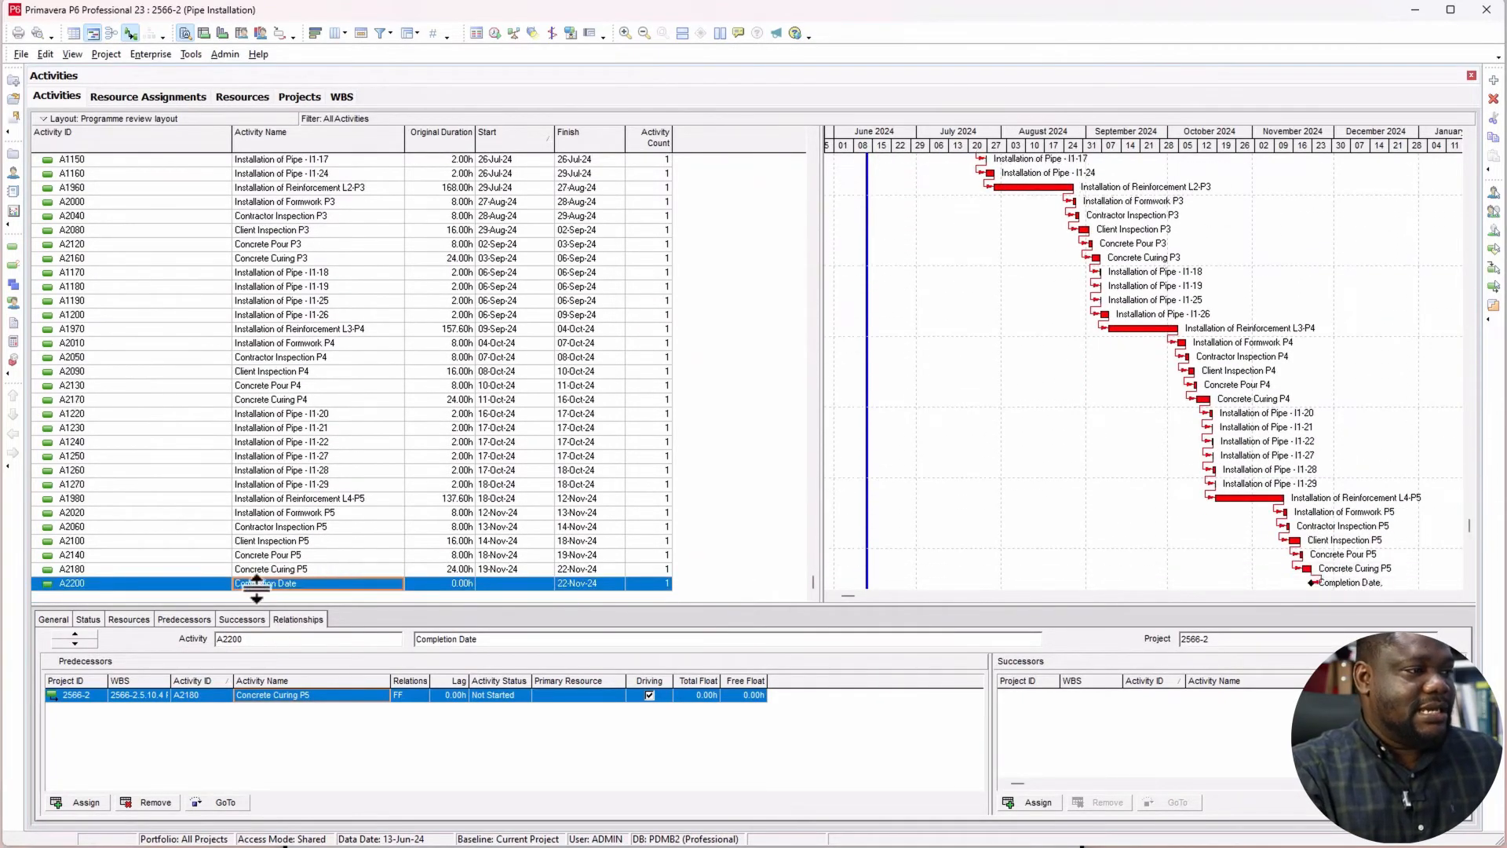
{"action": "left_click", "coordinate": [308, 585]}
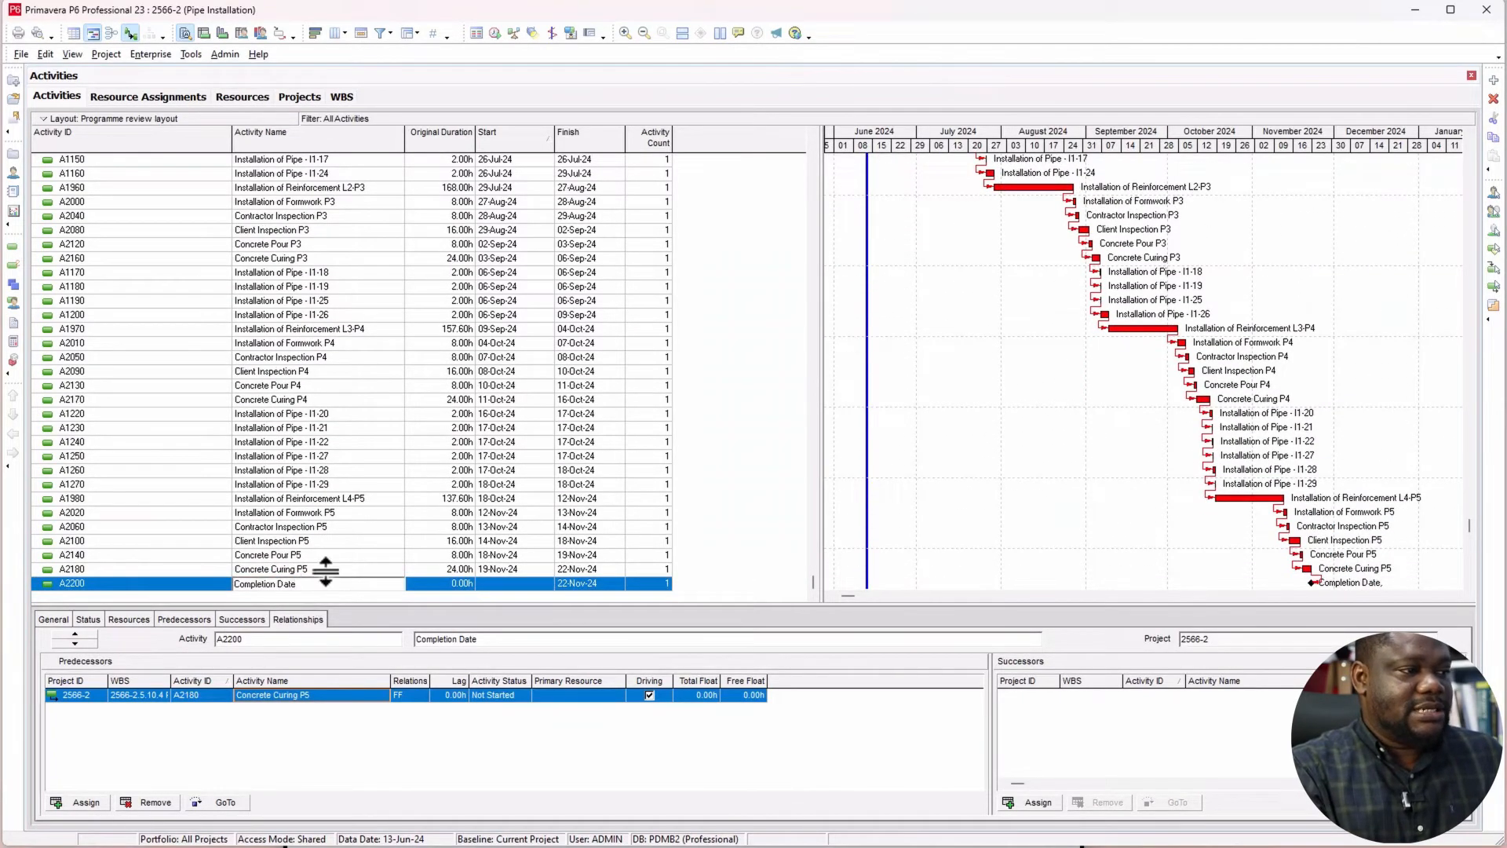
{"action": "left_click", "coordinate": [325, 572]}
{"action": "scroll", "coordinate": [317, 545], "scroll_direction": "up", "scroll_amount": 6}
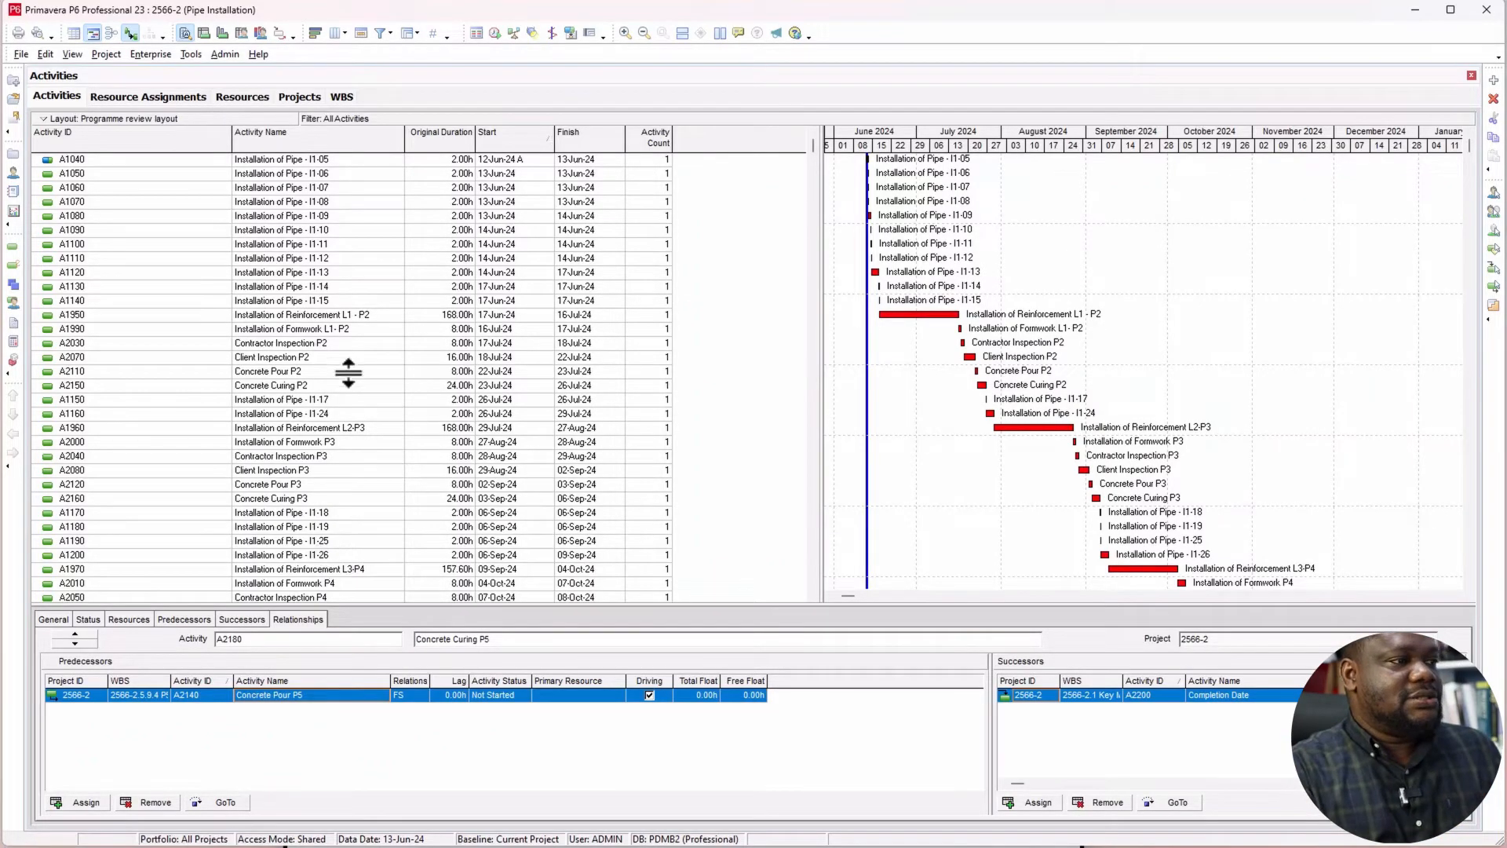
{"action": "left_click", "coordinate": [306, 260]}
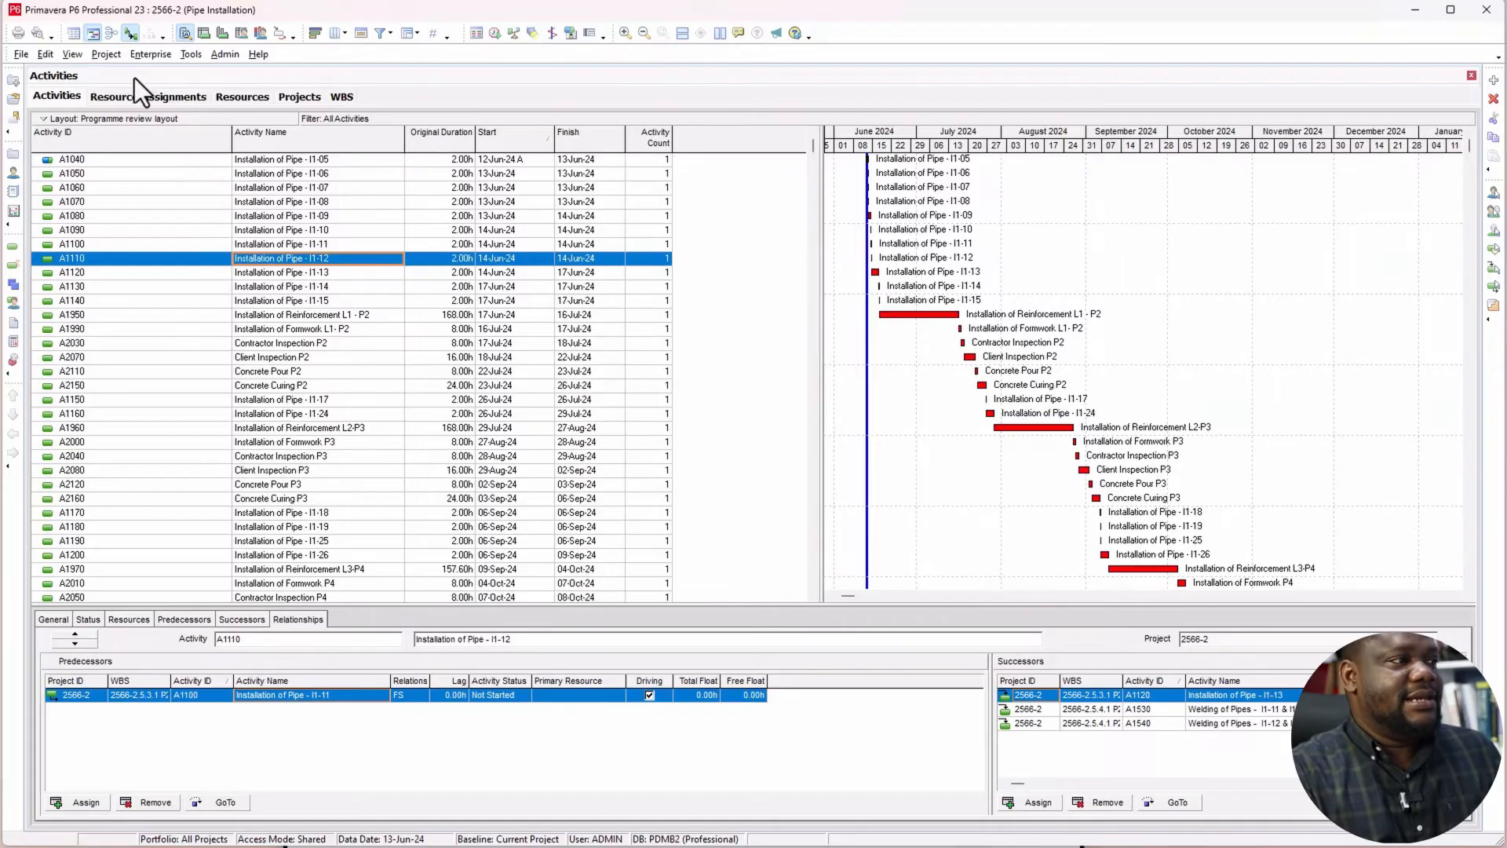
Step: Enable Group and Sort for the activity critical path and review its activities by WBS band, from Pipe Installation through Formwork
{"action": "left_click", "coordinate": [74, 57]}
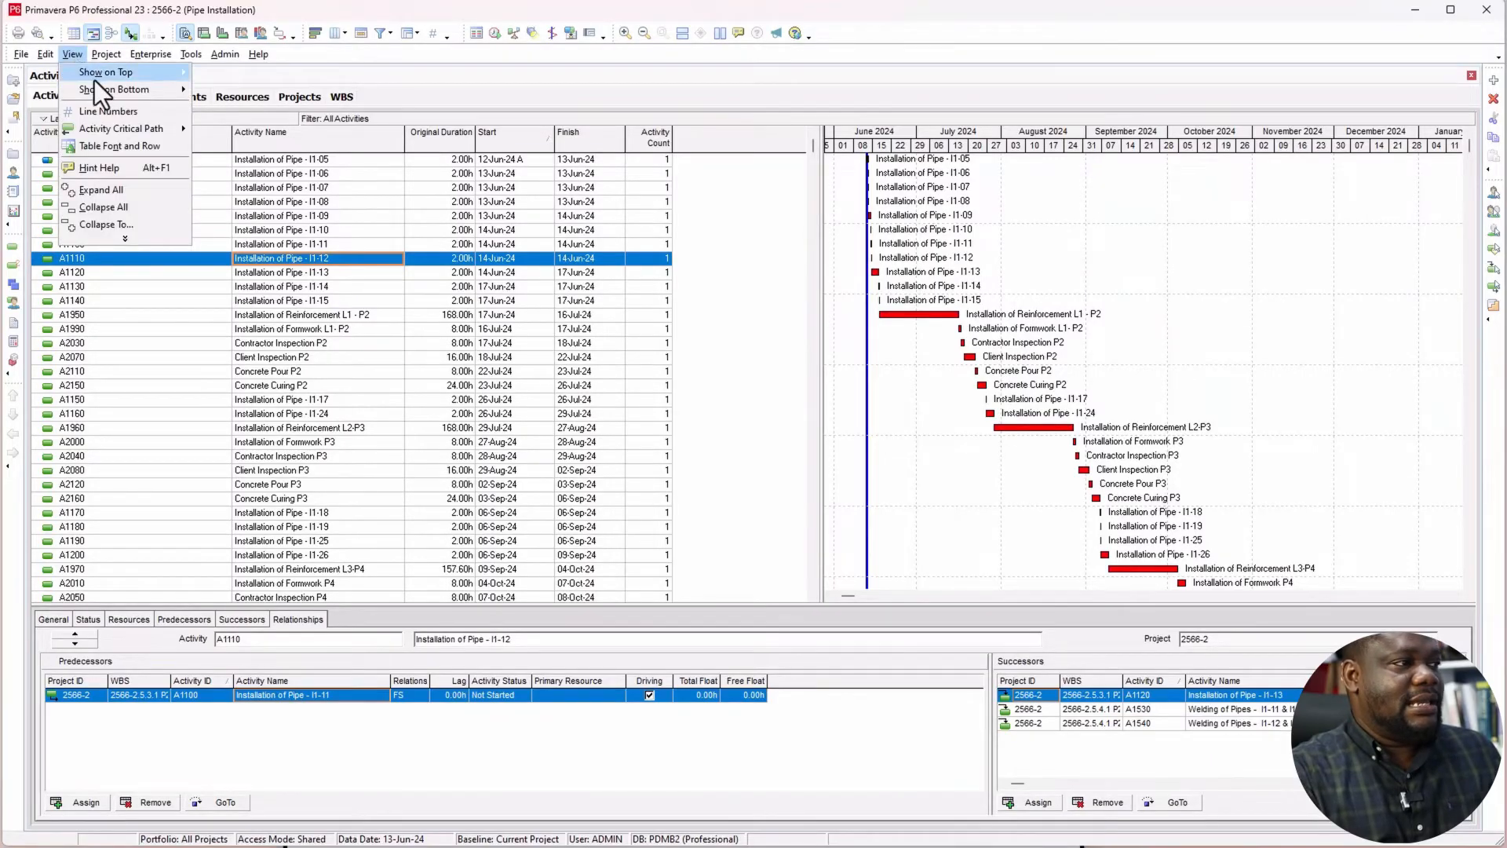
{"action": "mouse_move", "coordinate": [133, 130]}
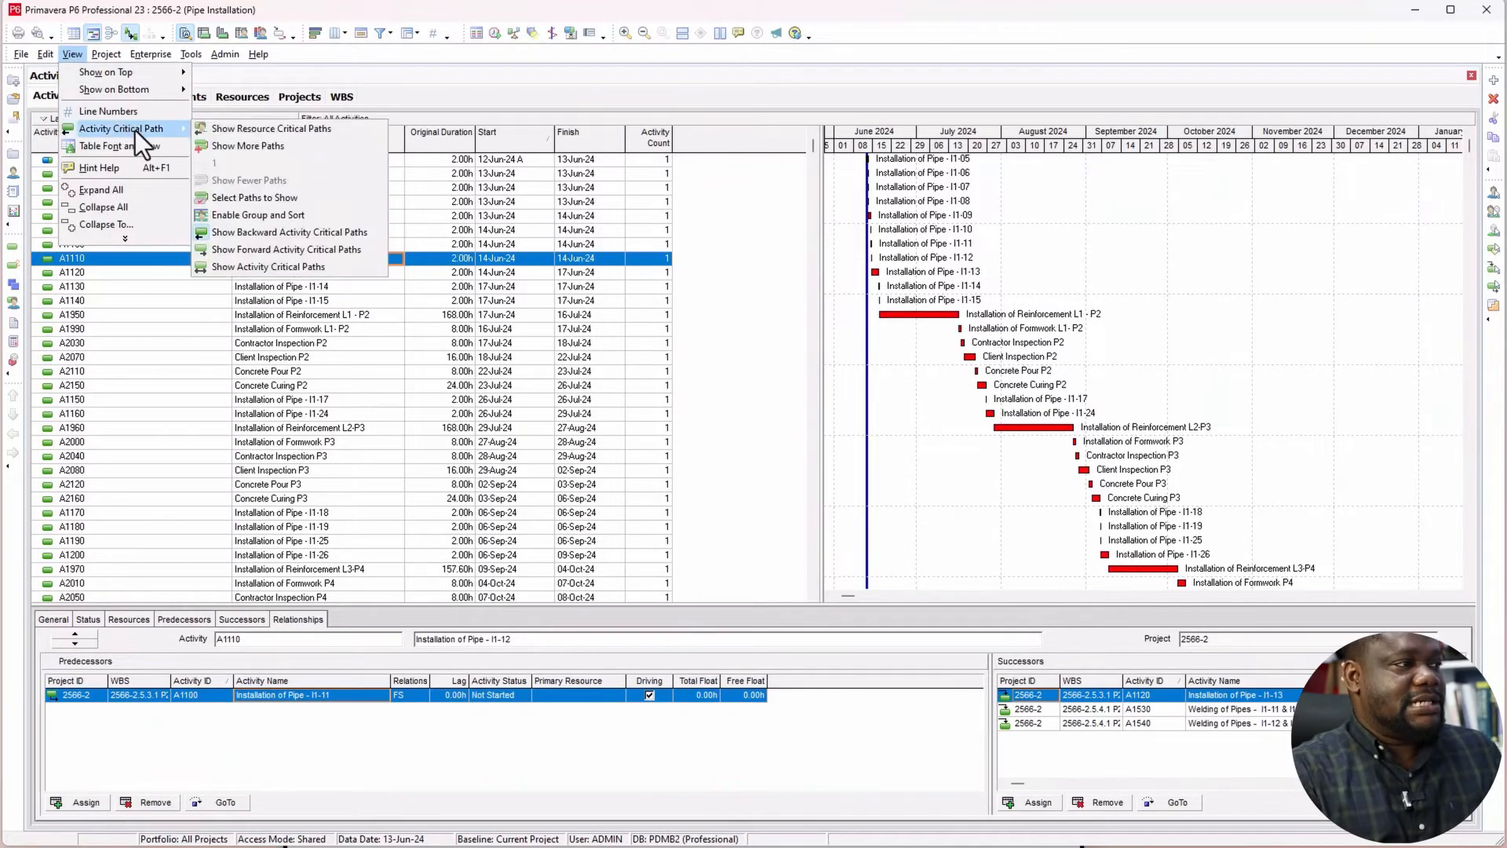
{"action": "left_click", "coordinate": [281, 218]}
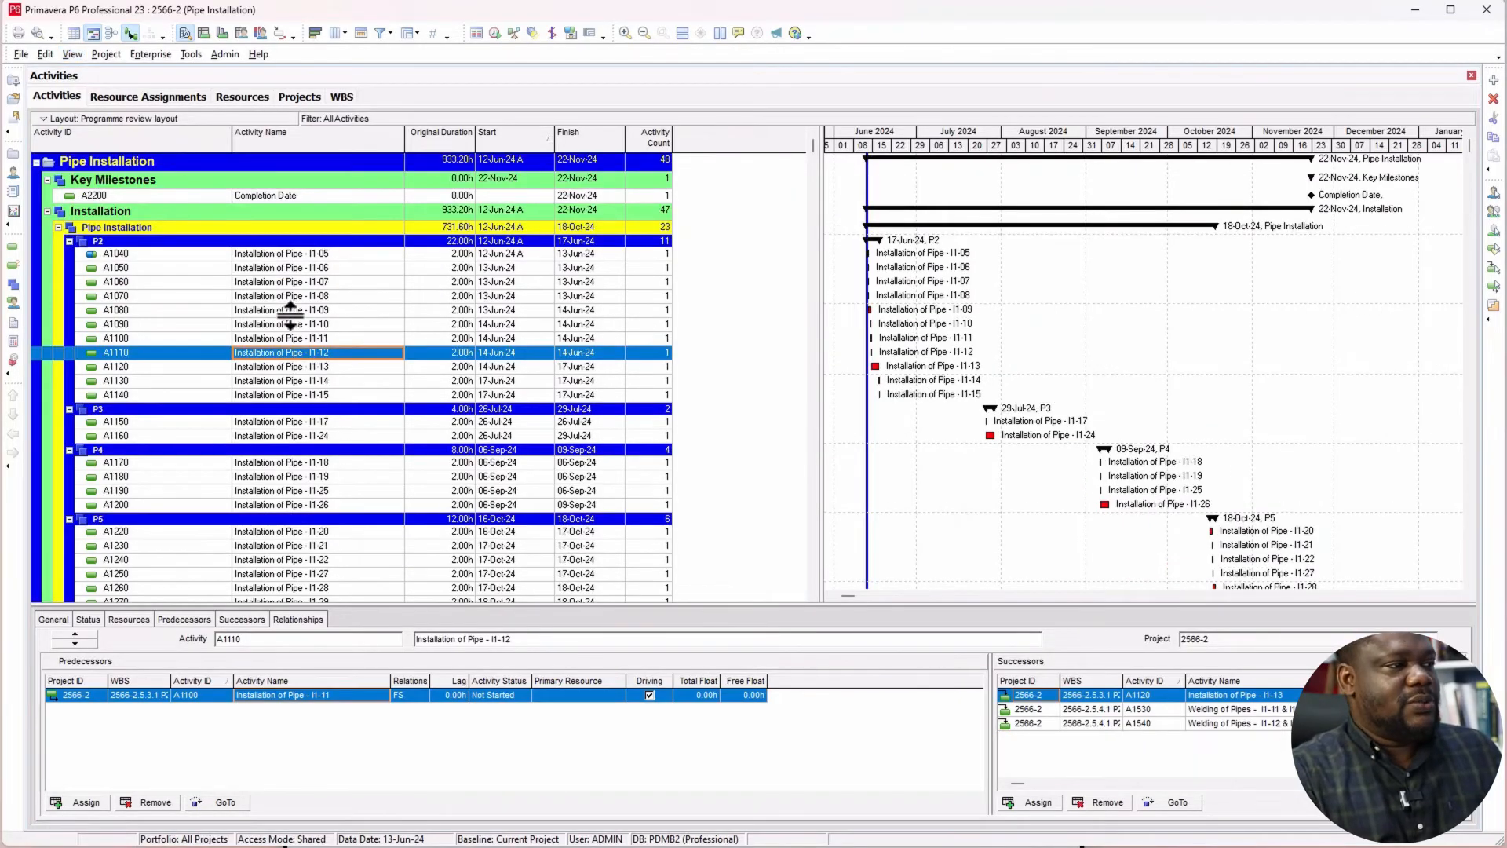
{"action": "left_click", "coordinate": [289, 311]}
{"action": "scroll", "coordinate": [260, 357], "scroll_direction": "down", "scroll_amount": 2}
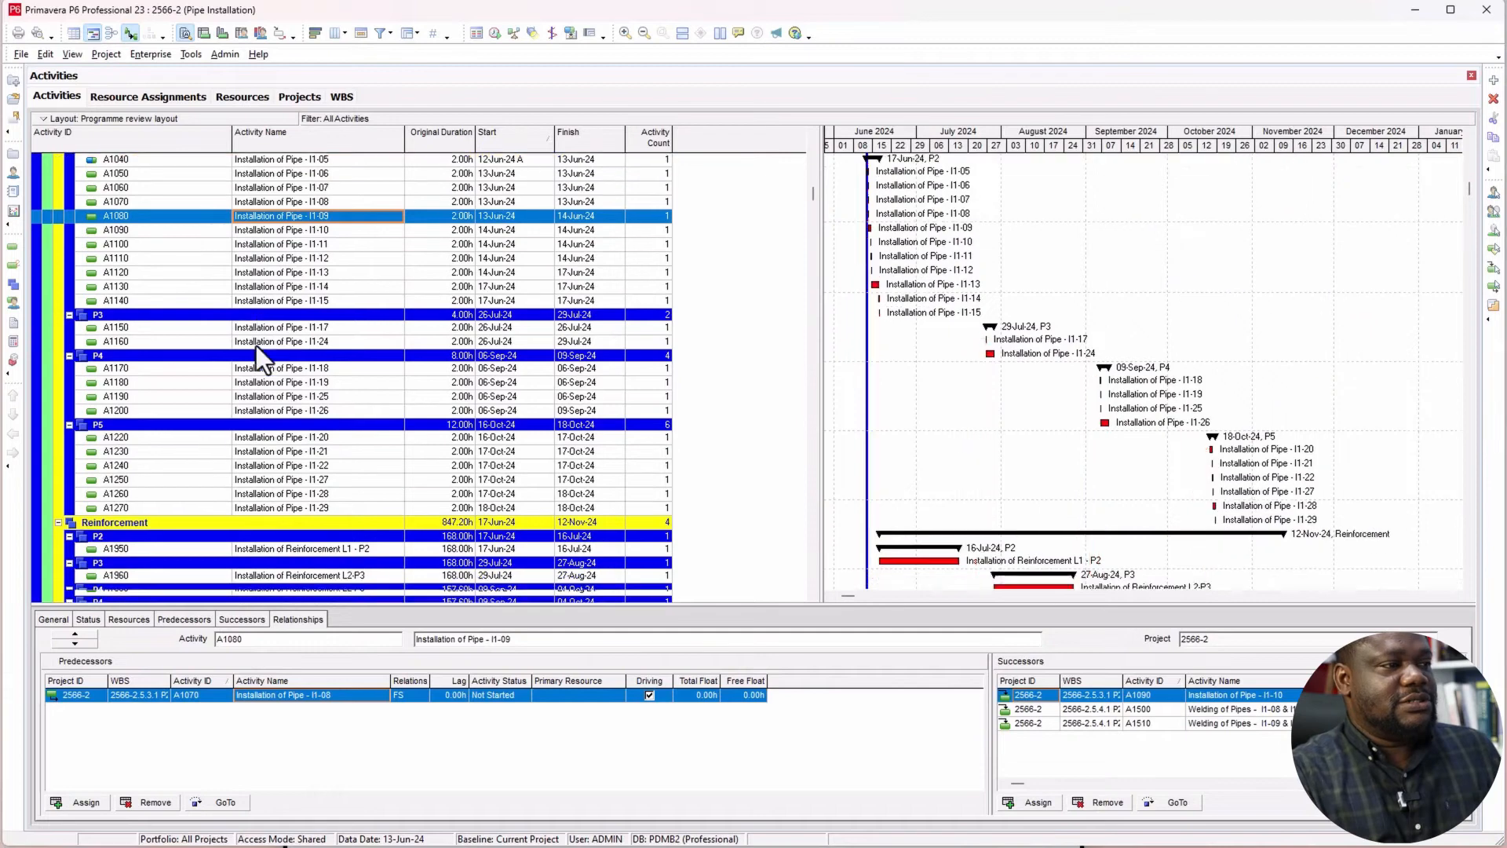
{"action": "scroll", "coordinate": [256, 345], "scroll_direction": "down", "scroll_amount": 2}
{"action": "scroll", "coordinate": [251, 357], "scroll_direction": "down", "scroll_amount": 1}
{"action": "scroll", "coordinate": [251, 356], "scroll_direction": "down", "scroll_amount": 2}
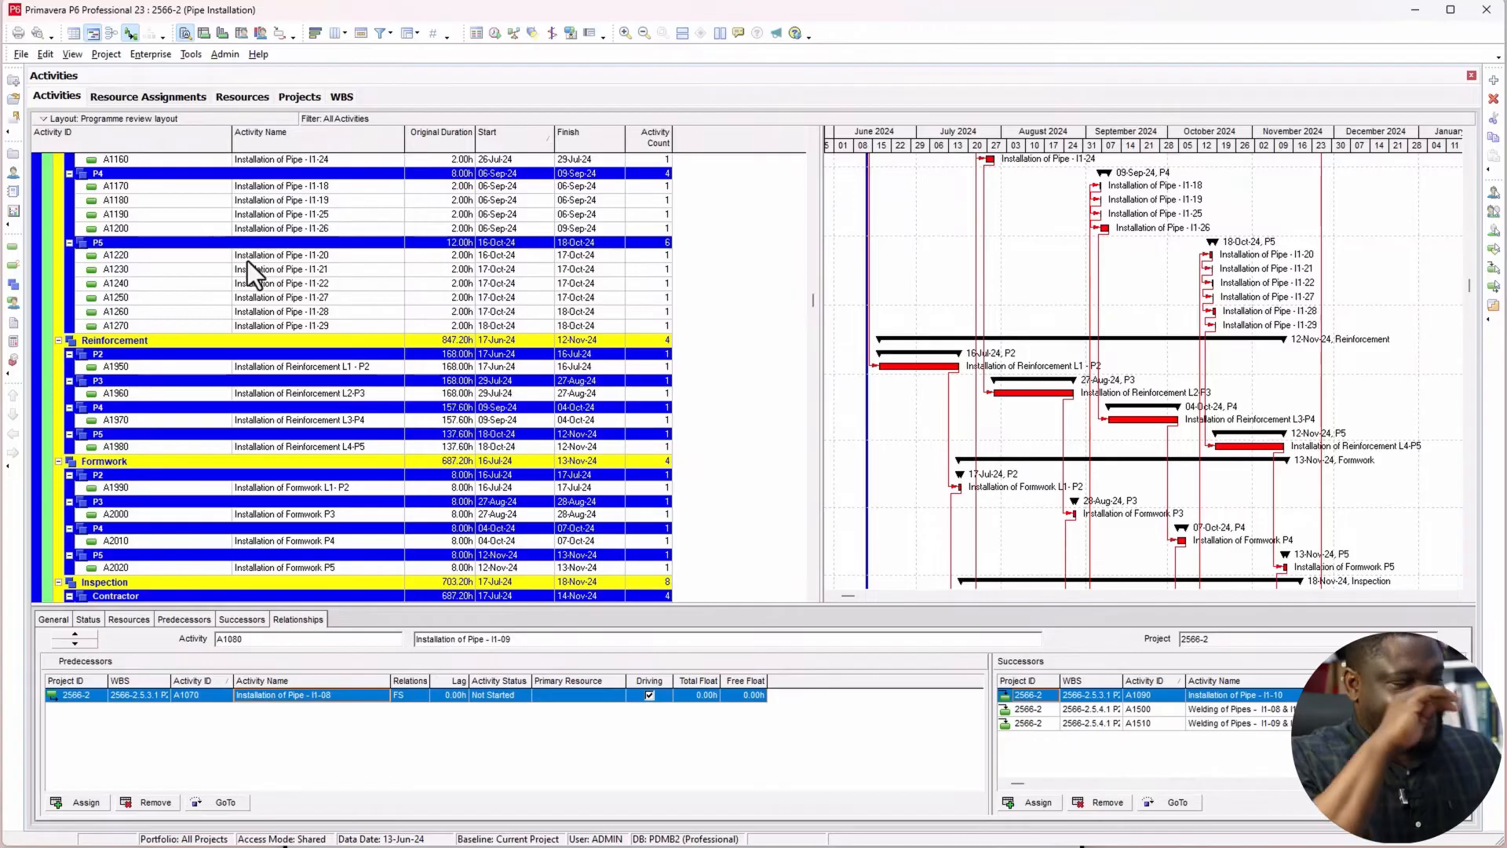
Step: Turn off the backward activity critical path view to bring back all project activities
{"action": "left_click", "coordinate": [69, 54]}
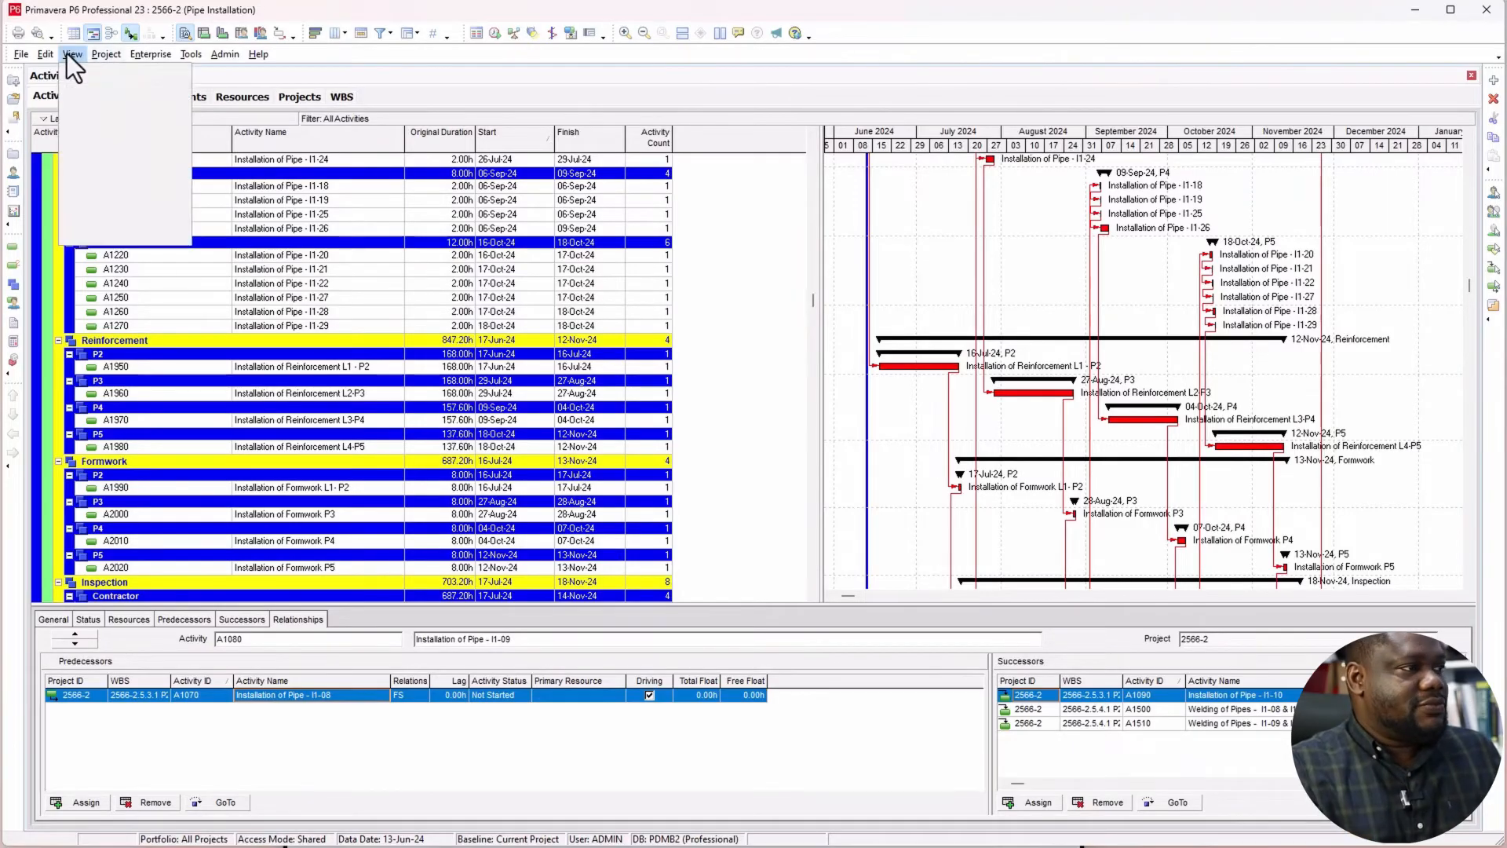
{"action": "mouse_move", "coordinate": [88, 130]}
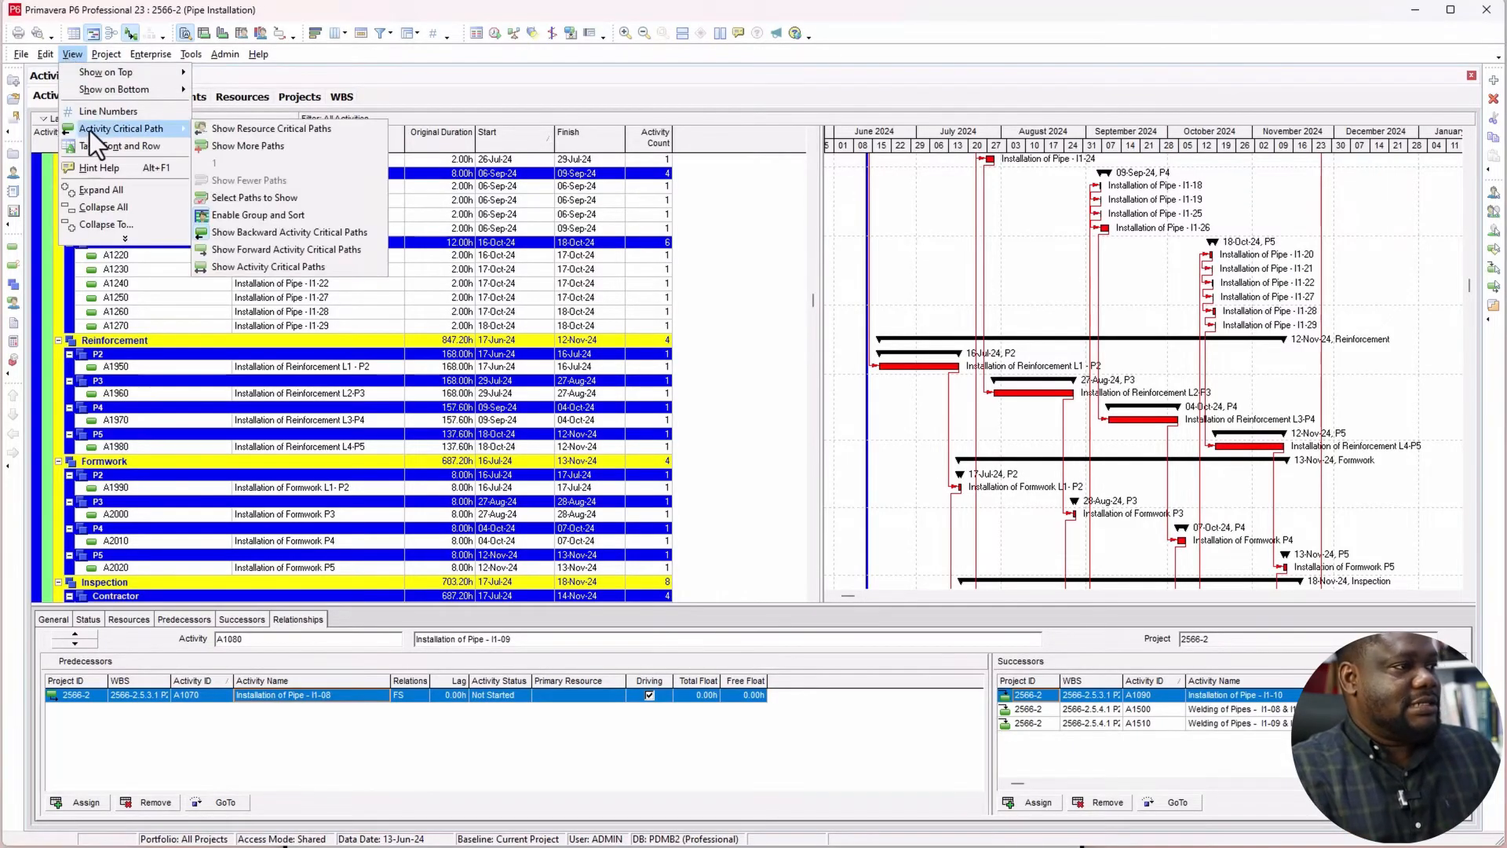
{"action": "left_click", "coordinate": [245, 233]}
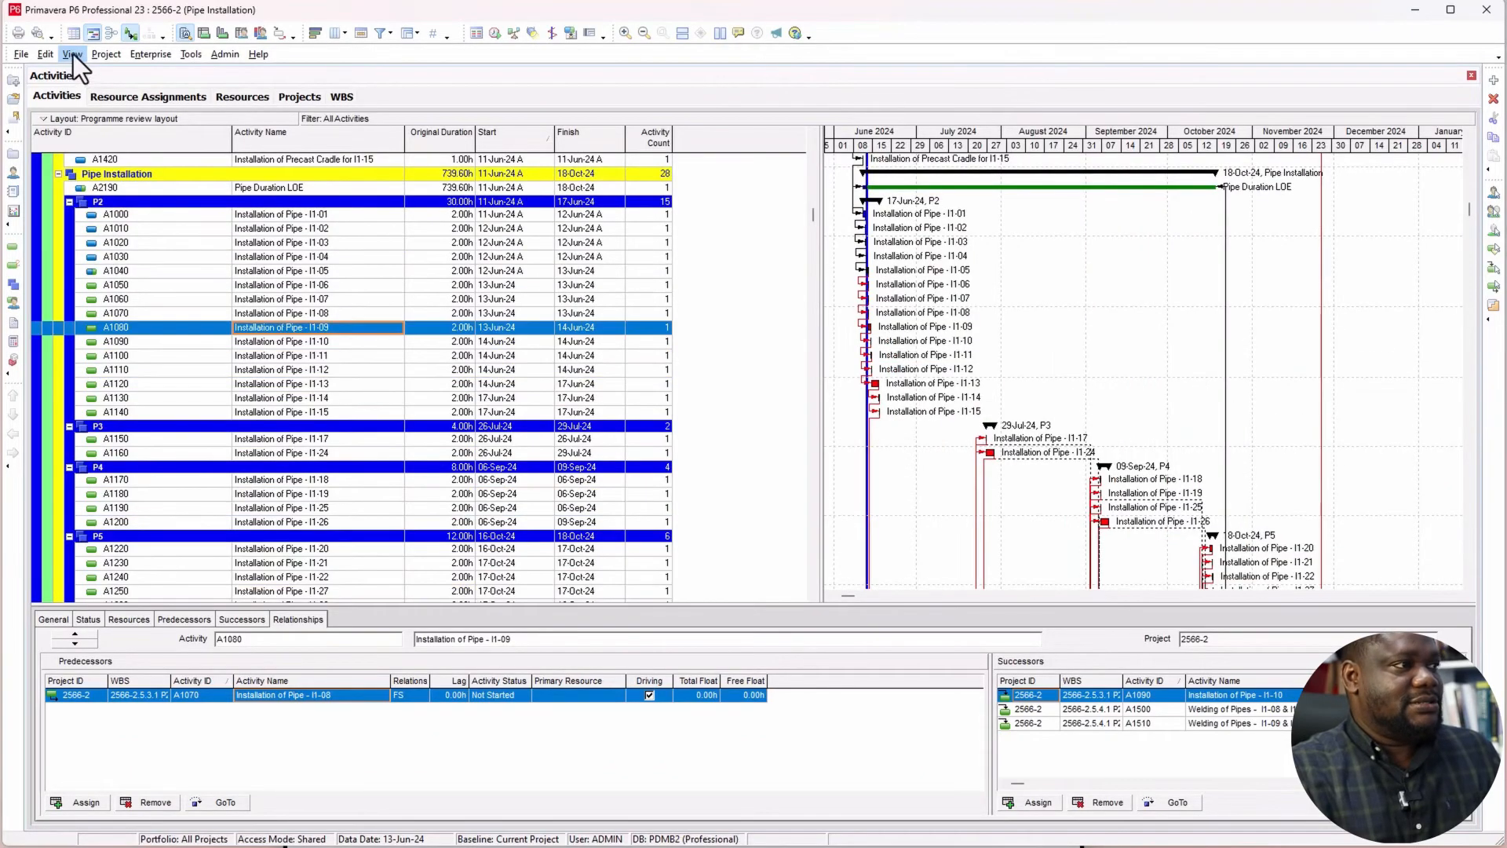
Step: Disable Group and Sort for activity critical paths and check the full activity list down to the Welding activities
{"action": "left_click", "coordinate": [73, 54]}
{"action": "mouse_move", "coordinate": [107, 128]}
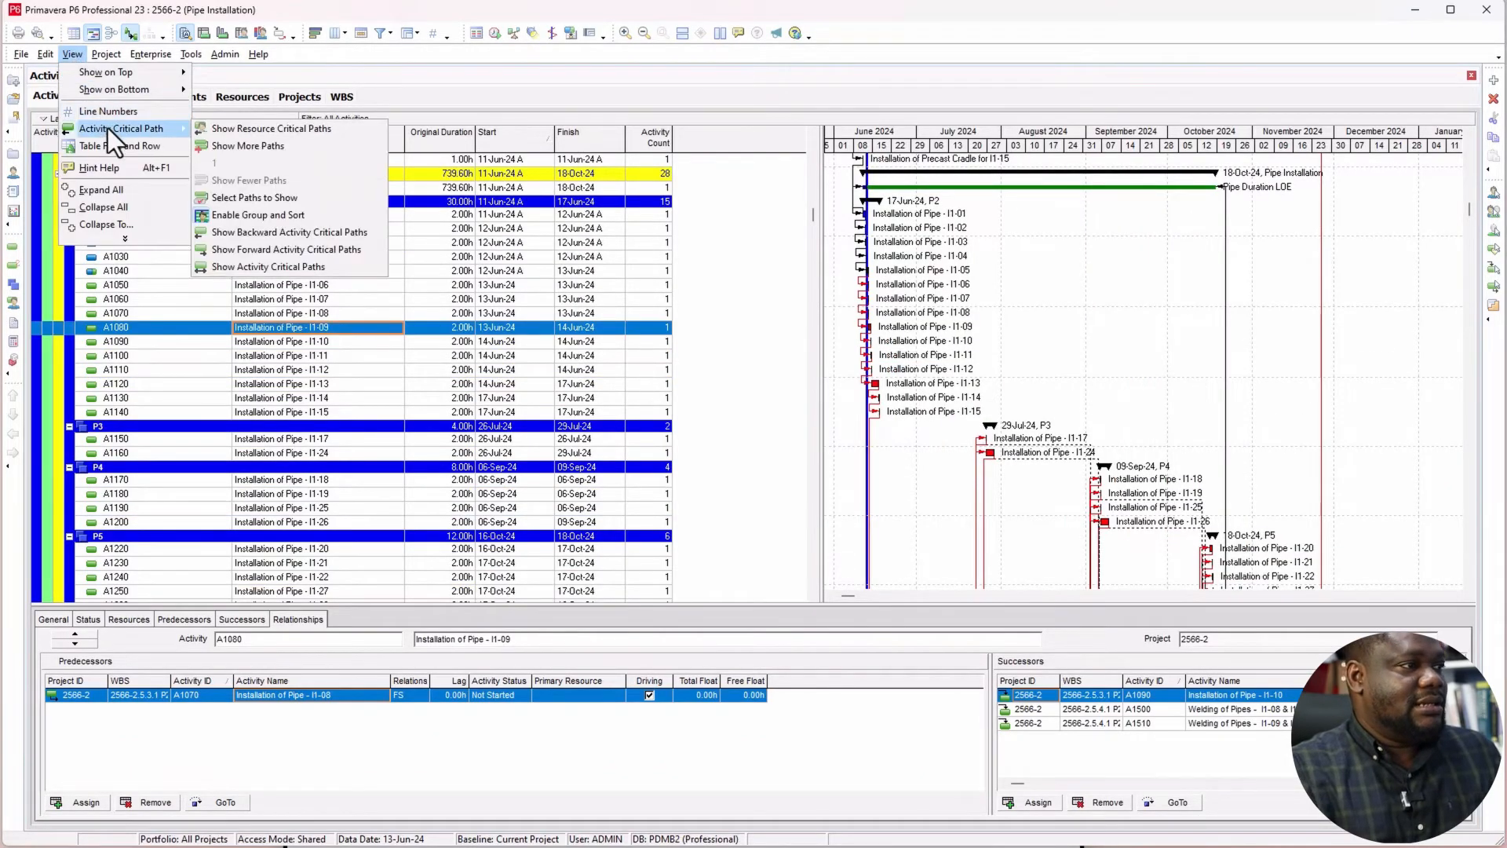
{"action": "left_click", "coordinate": [235, 216]}
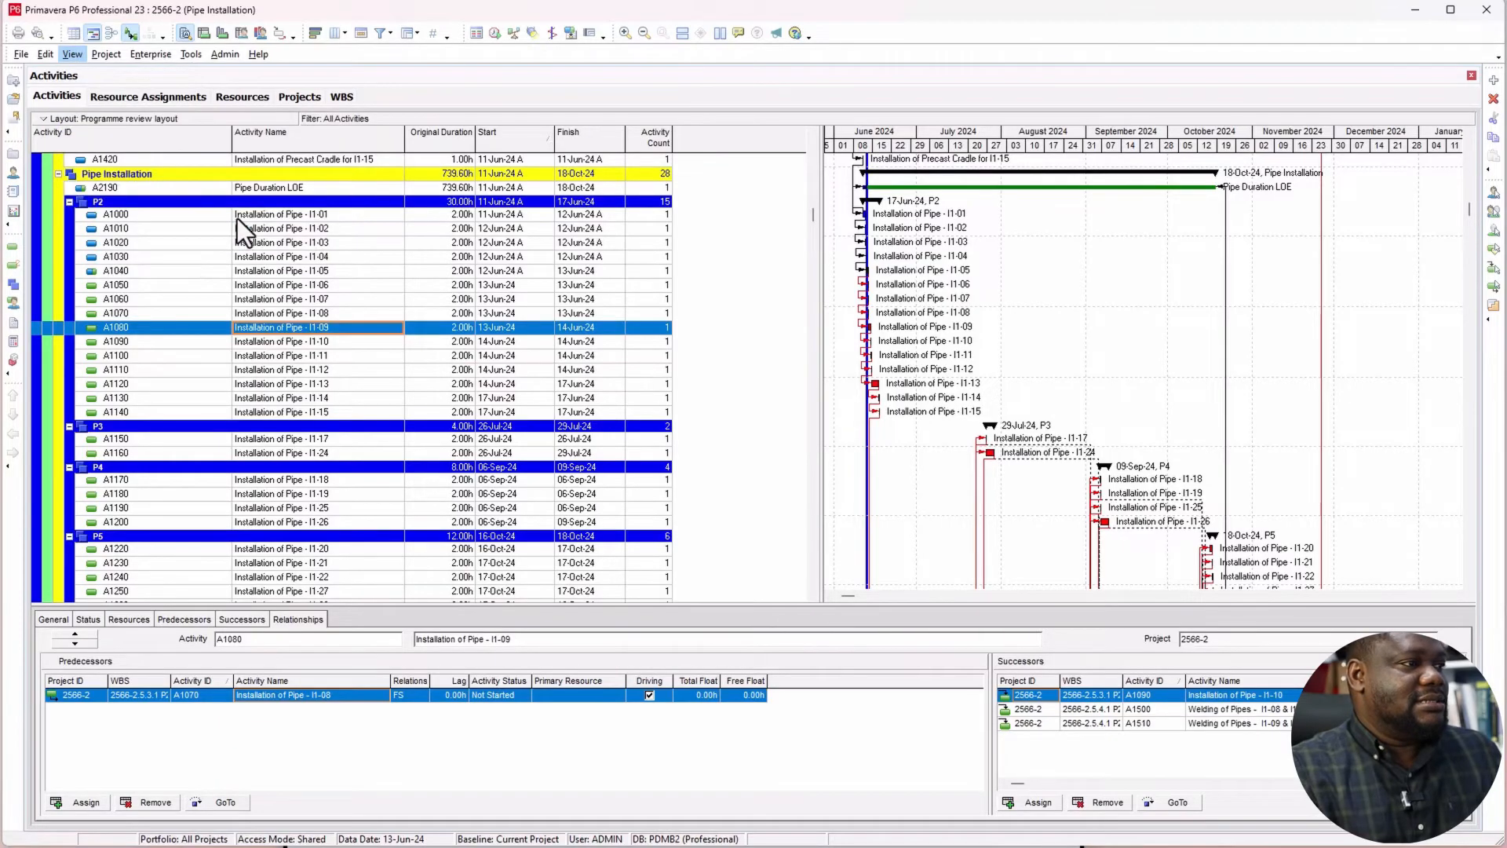
{"action": "left_click", "coordinate": [310, 230]}
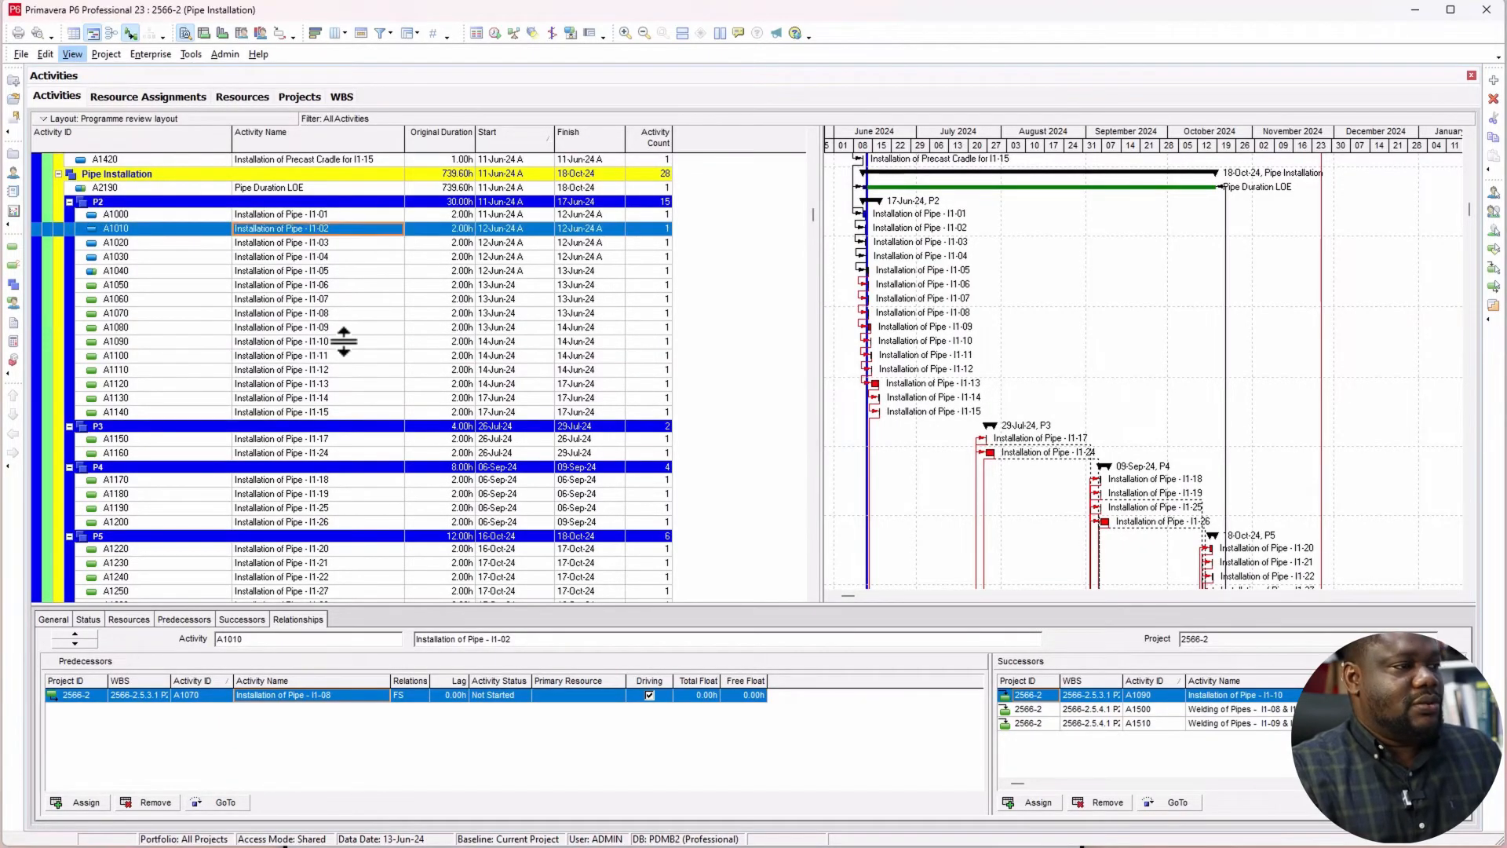
{"action": "scroll", "coordinate": [401, 369], "scroll_direction": "down", "scroll_amount": 5}
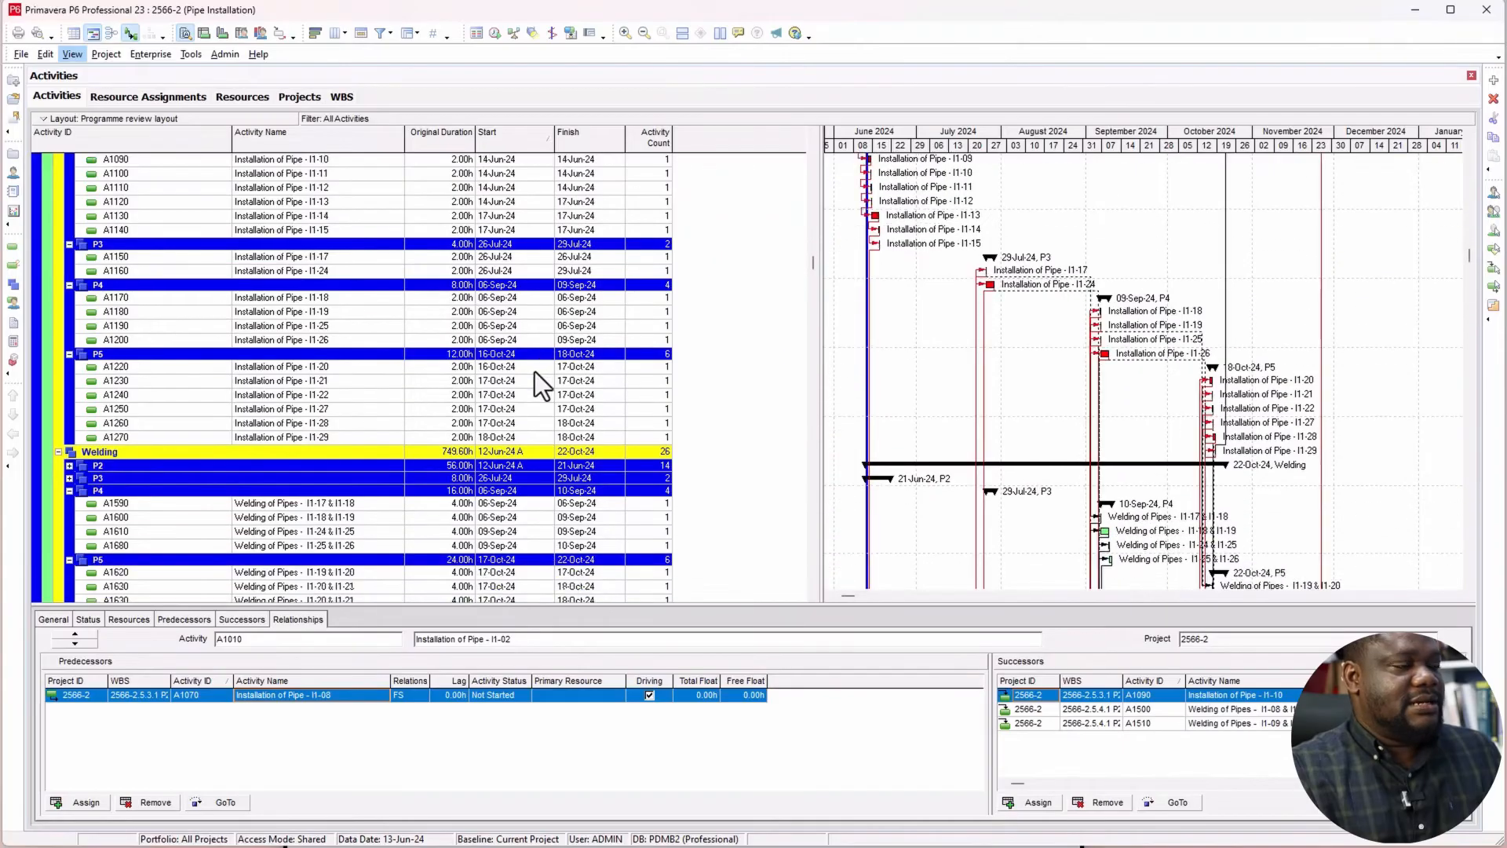
Step: Review the full activity list from Pipe Installation P5 through Concrete Curing P5, and return to the project's first activities
{"action": "scroll", "coordinate": [534, 370], "scroll_direction": "down", "scroll_amount": 5}
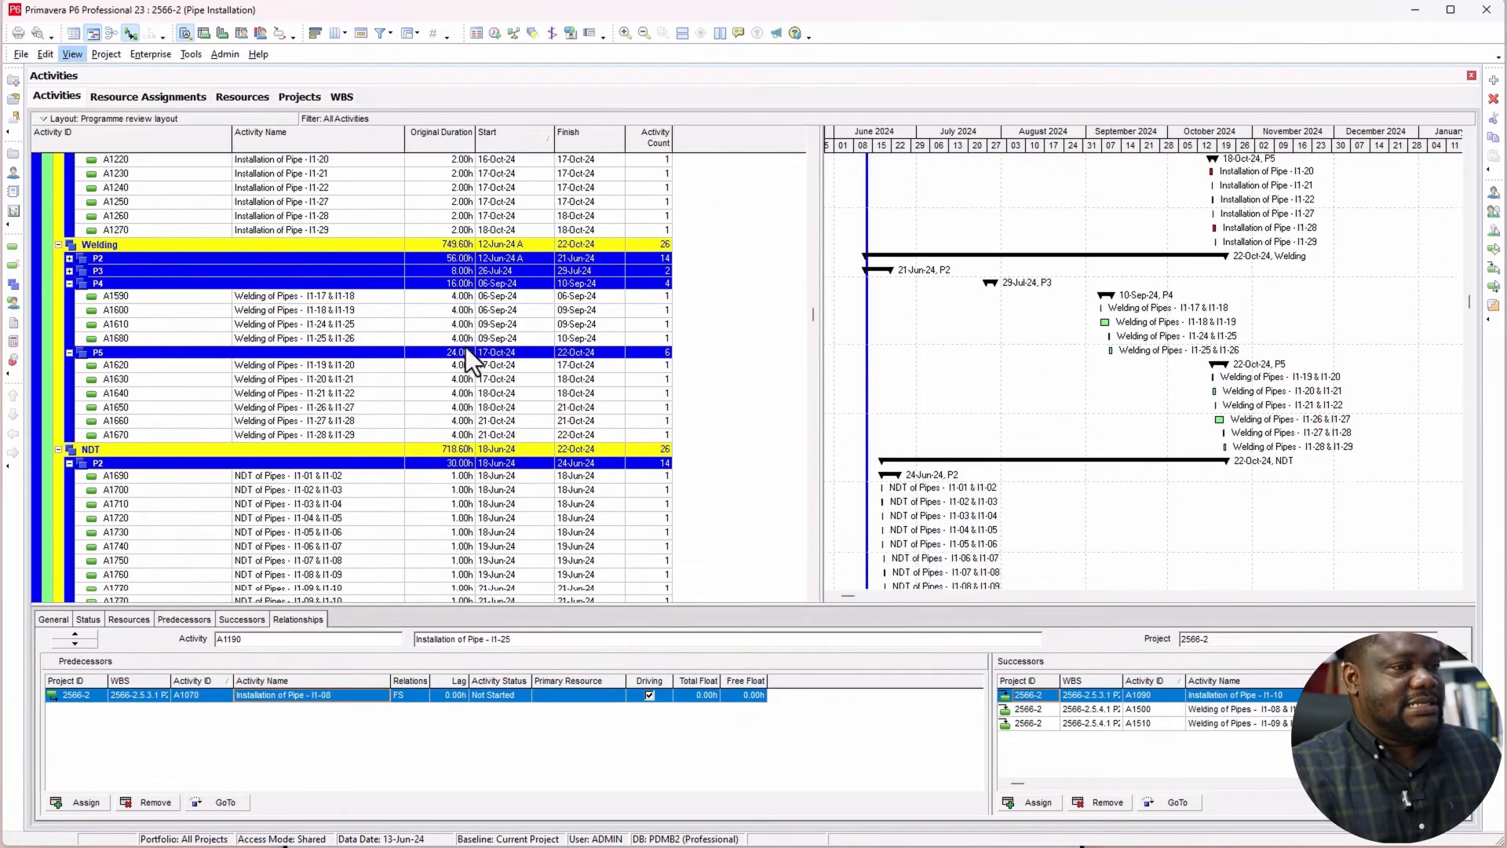
{"action": "scroll", "coordinate": [465, 348], "scroll_direction": "down", "scroll_amount": 8}
{"action": "scroll", "coordinate": [350, 207], "scroll_direction": "down", "scroll_amount": 9}
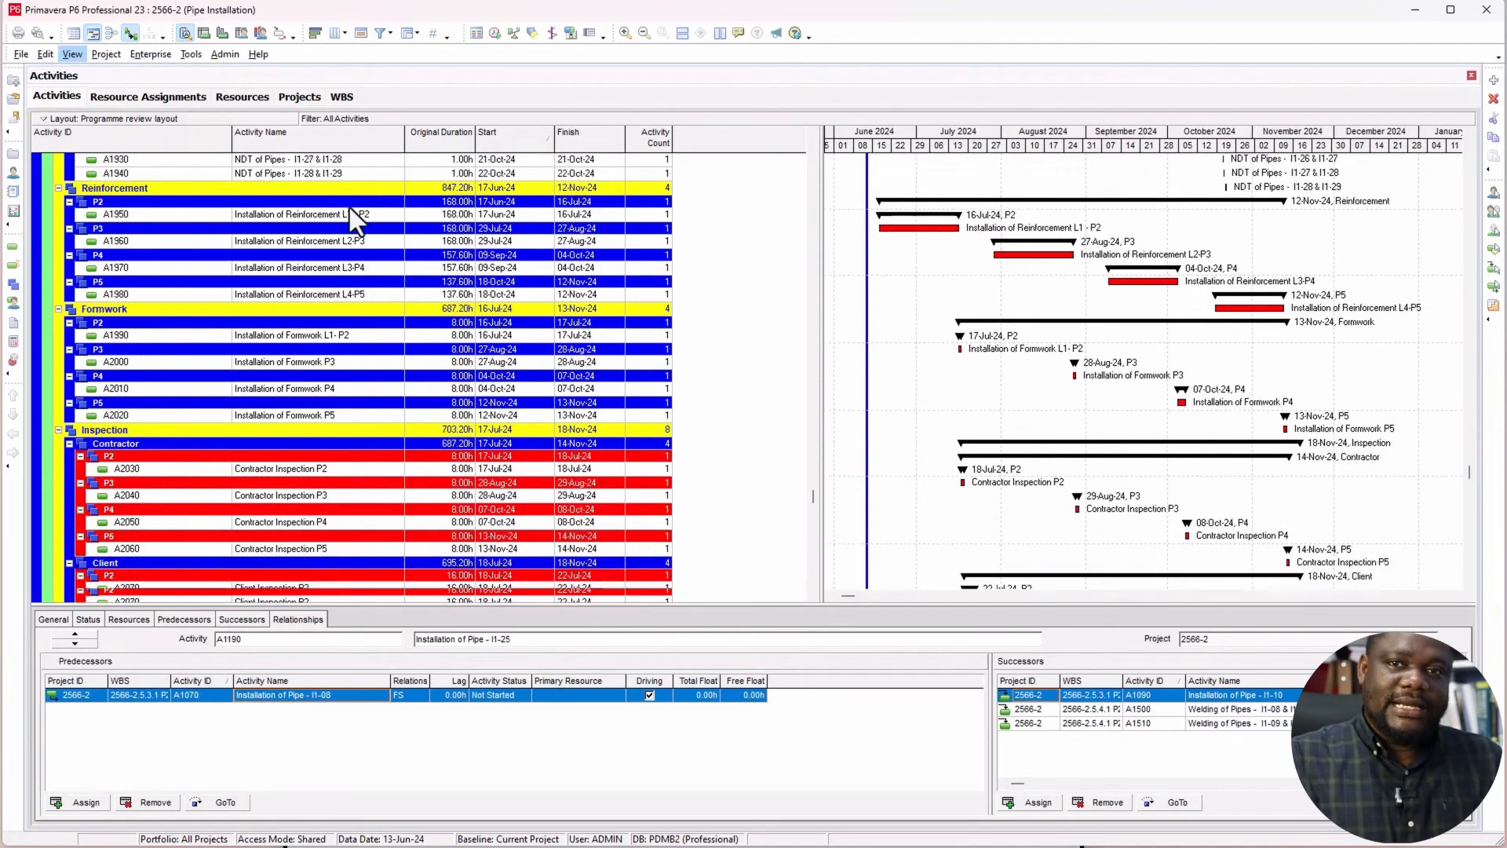
{"action": "scroll", "coordinate": [350, 207], "scroll_direction": "down", "scroll_amount": 8}
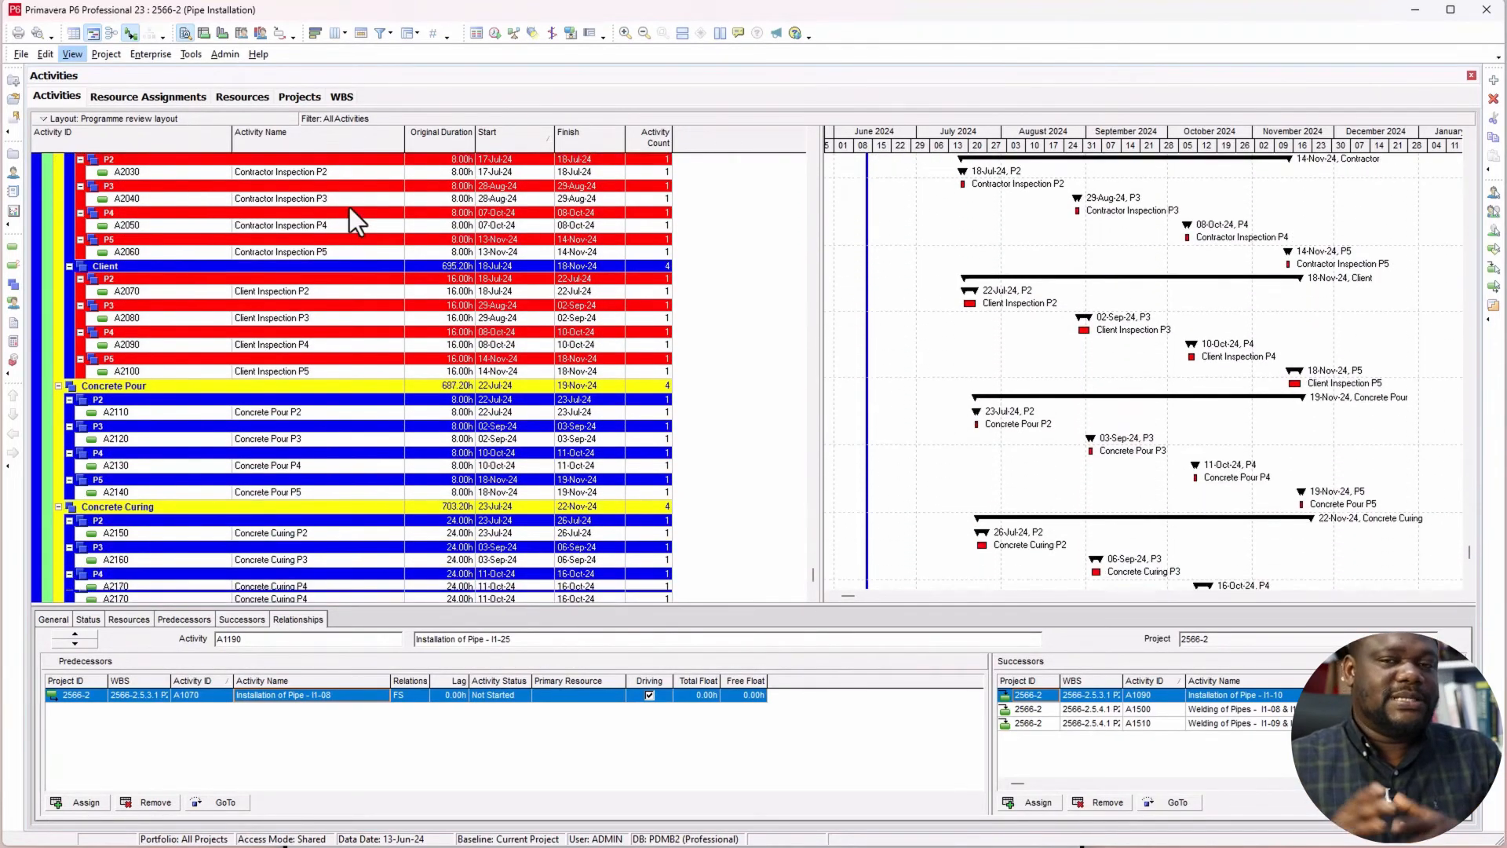
{"action": "scroll", "coordinate": [350, 207], "scroll_direction": "down", "scroll_amount": 1}
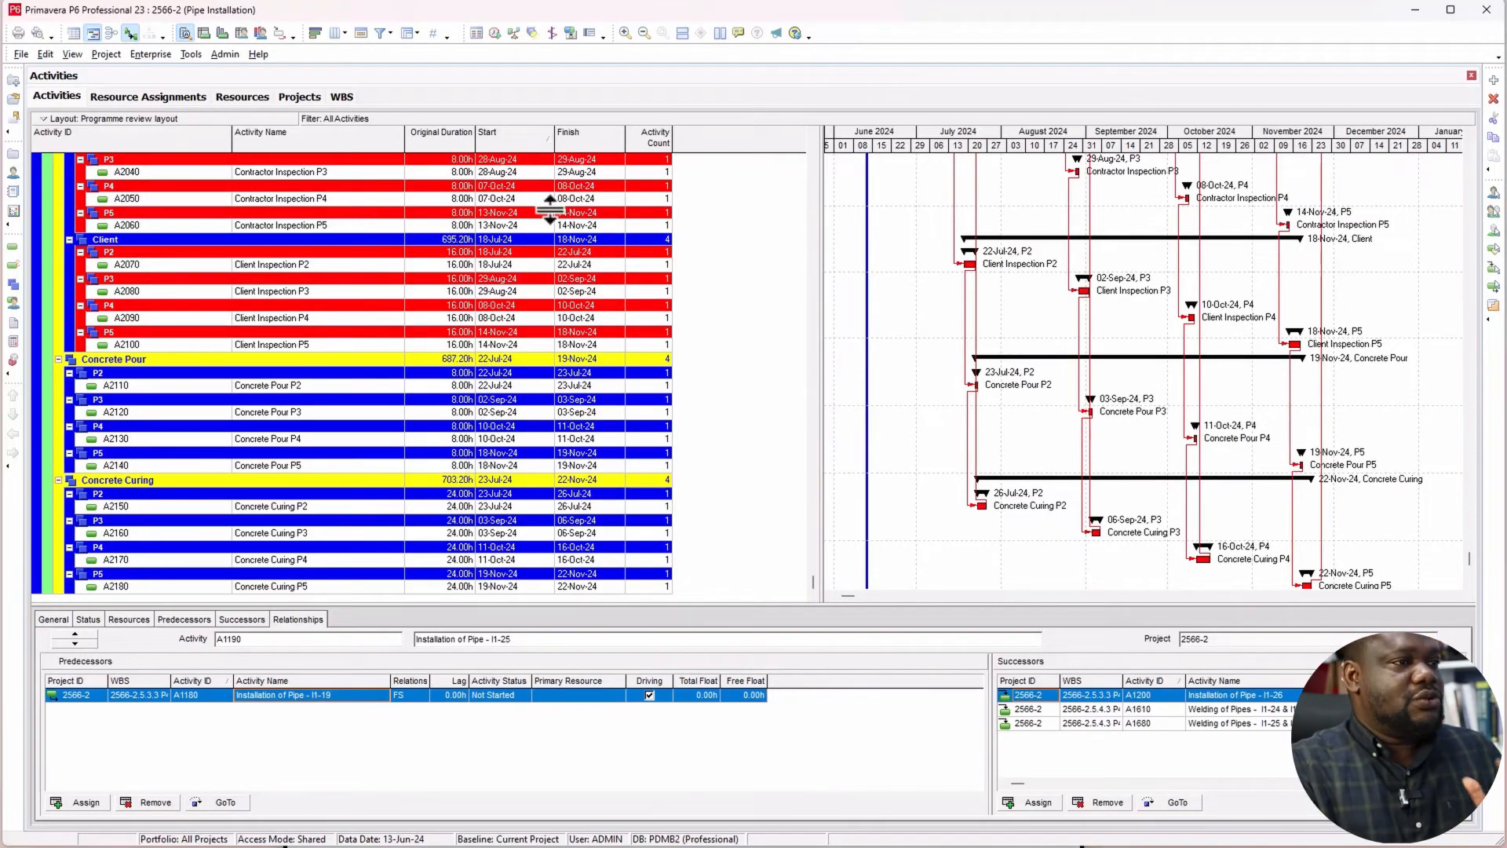
{"action": "left_click", "coordinate": [809, 168]}
{"action": "left_click", "coordinate": [813, 178]}
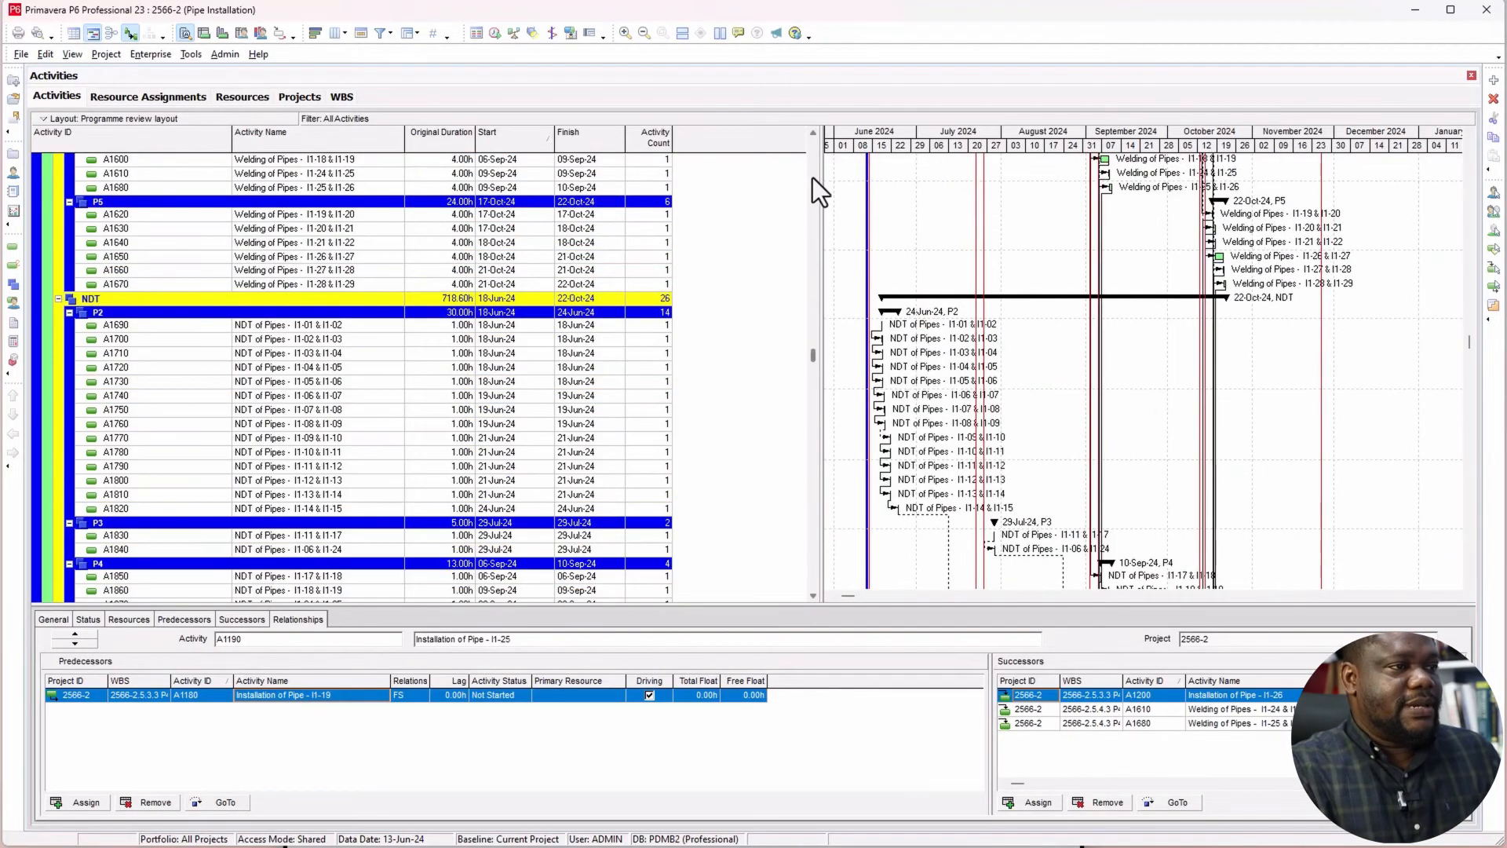
{"action": "left_click_drag", "start_coordinate": [815, 332], "coordinate": [813, 135]}
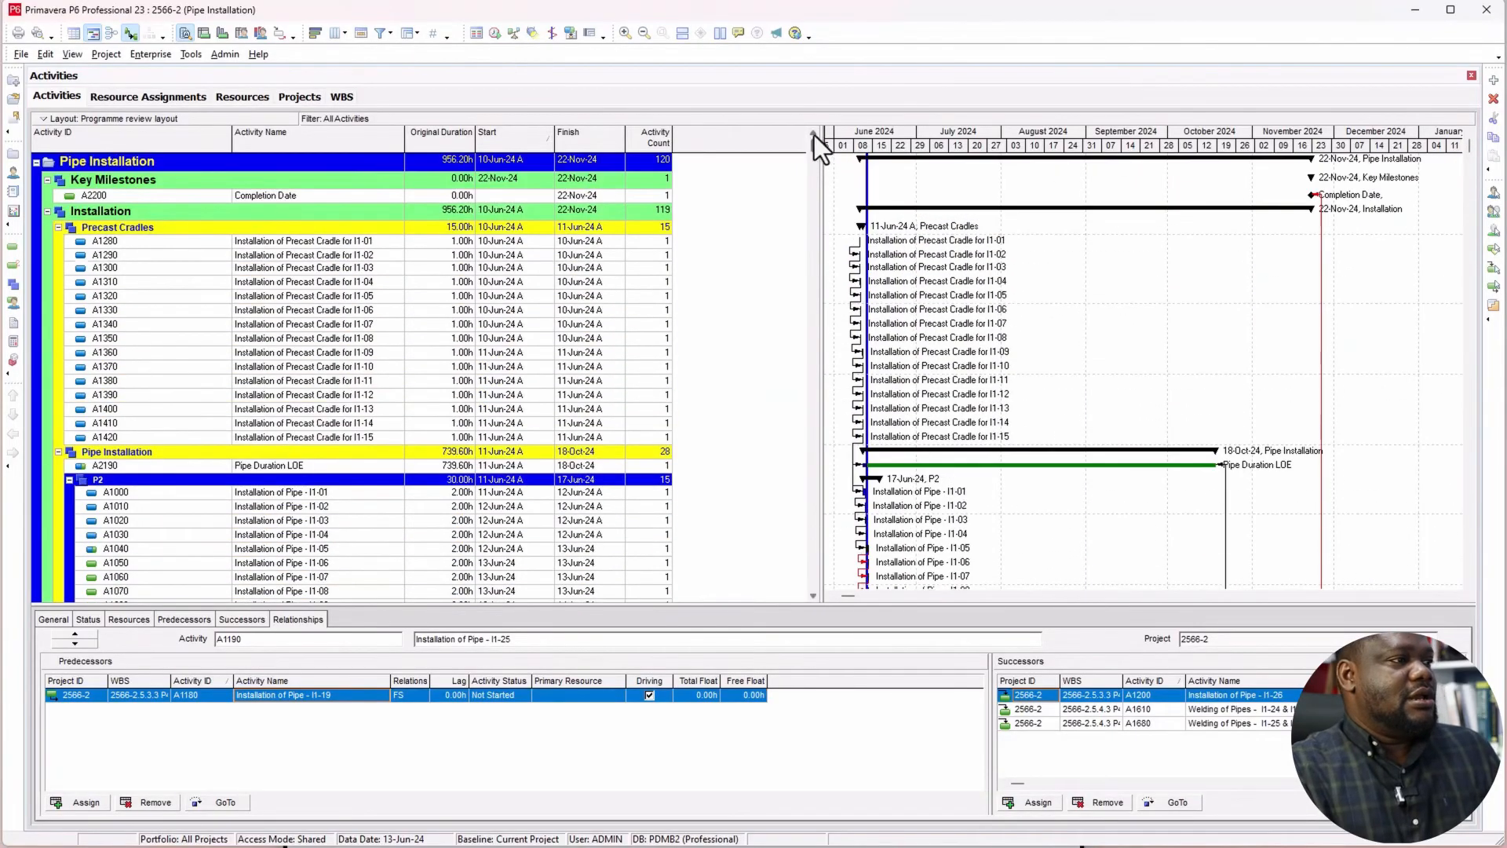
Step: Enable calculation of multiple float paths using Free Float in the Pipe Installation project's advanced scheduling options
{"action": "left_click", "coordinate": [132, 196]}
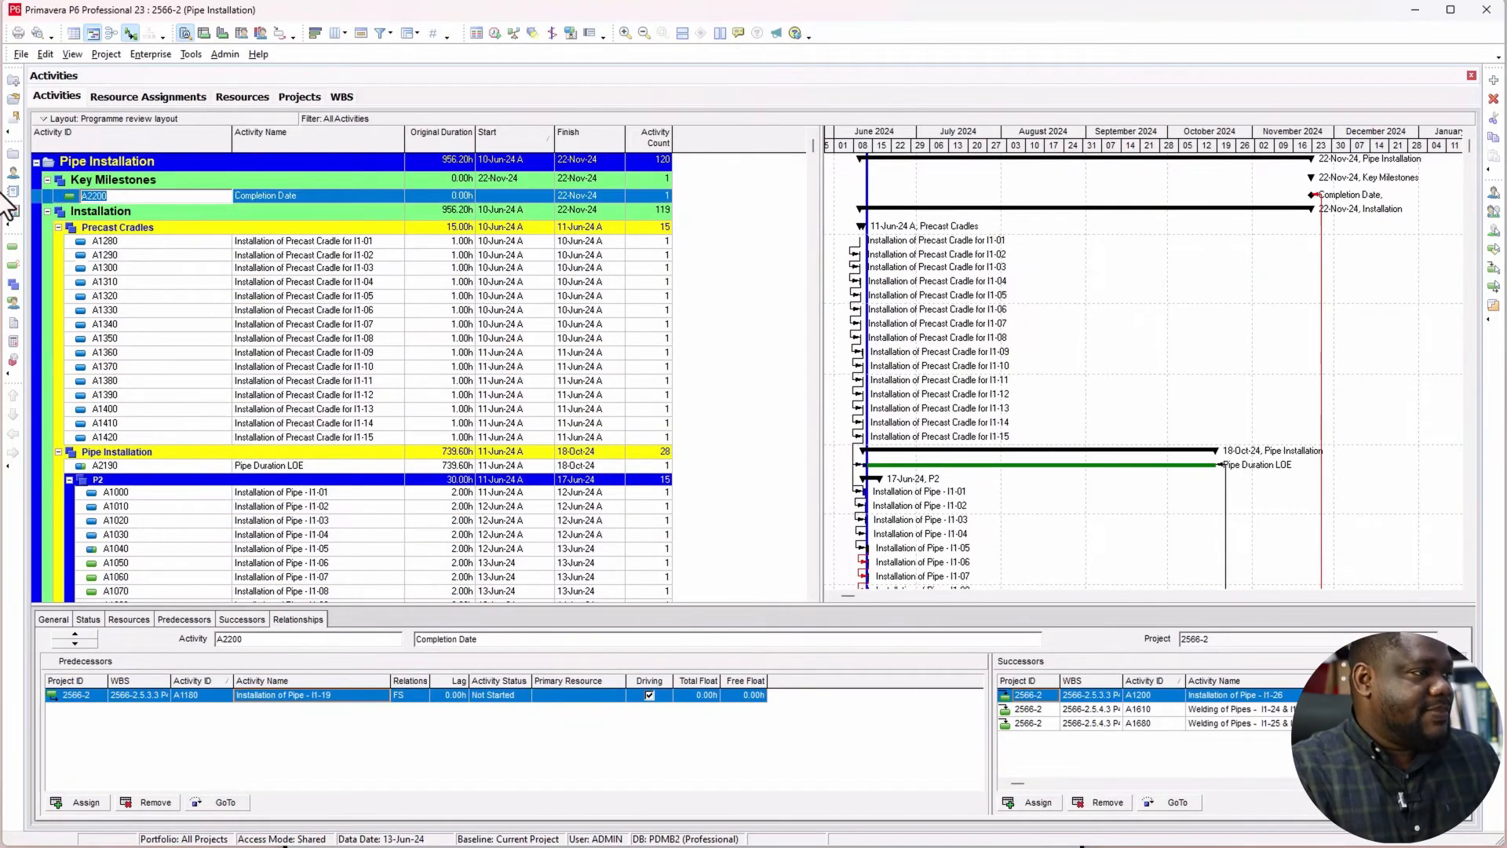
{"action": "left_click", "coordinate": [352, 257]}
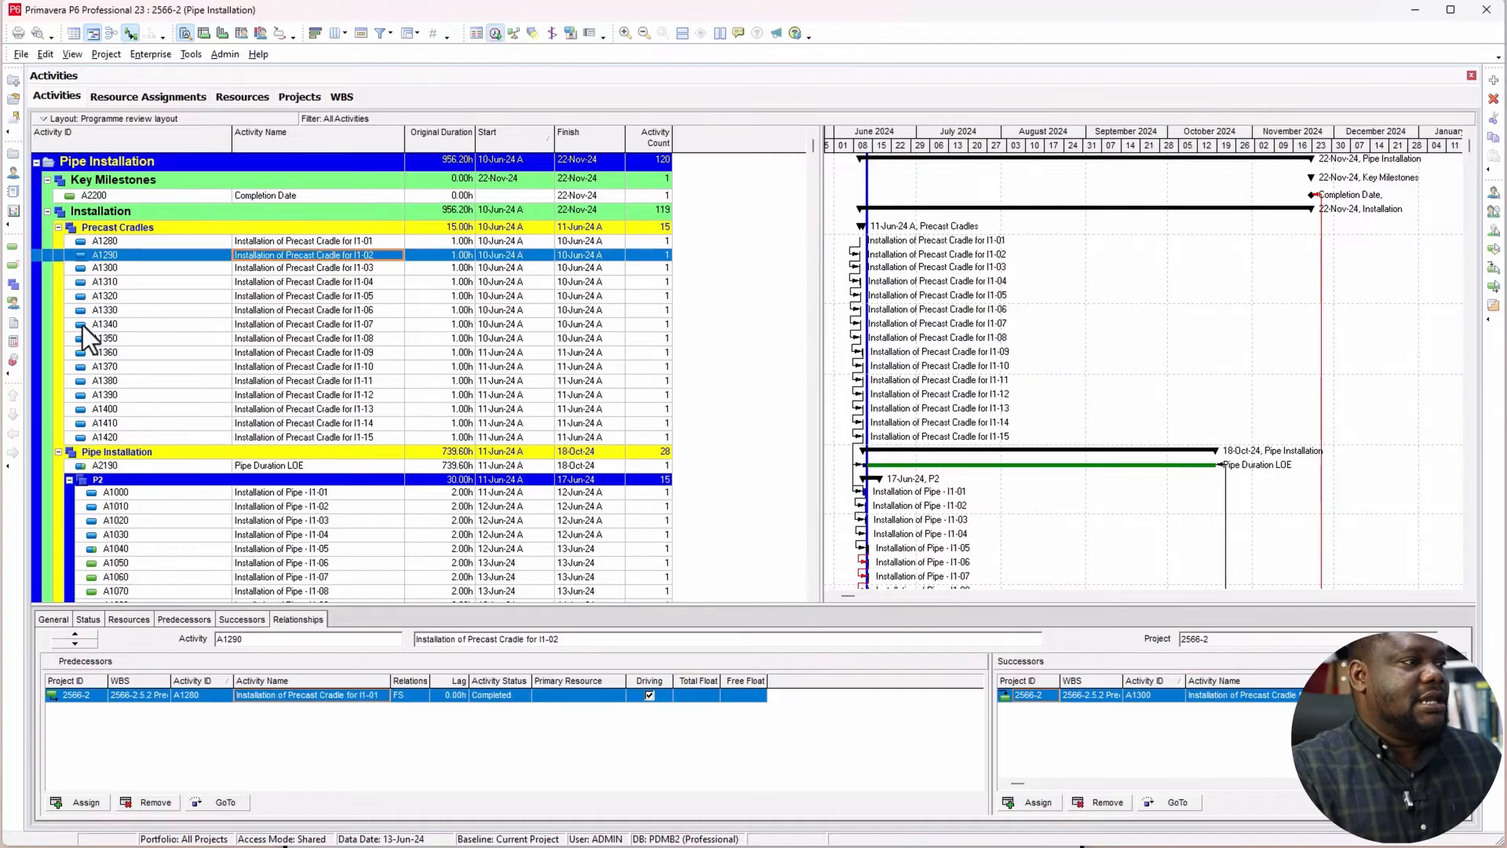
{"action": "key", "text": "F9"}
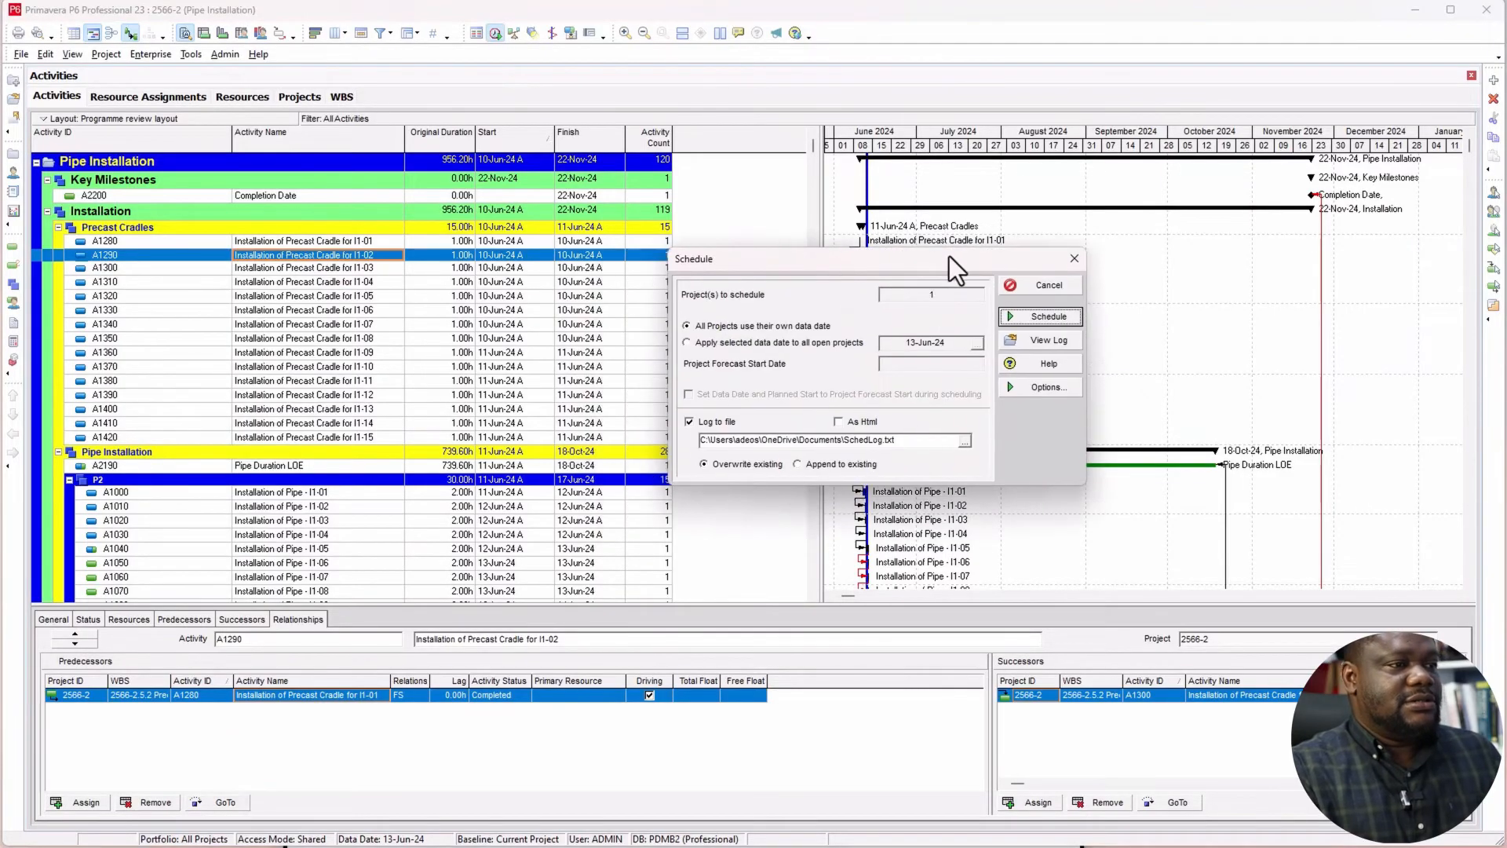
{"action": "left_click", "coordinate": [1035, 387]}
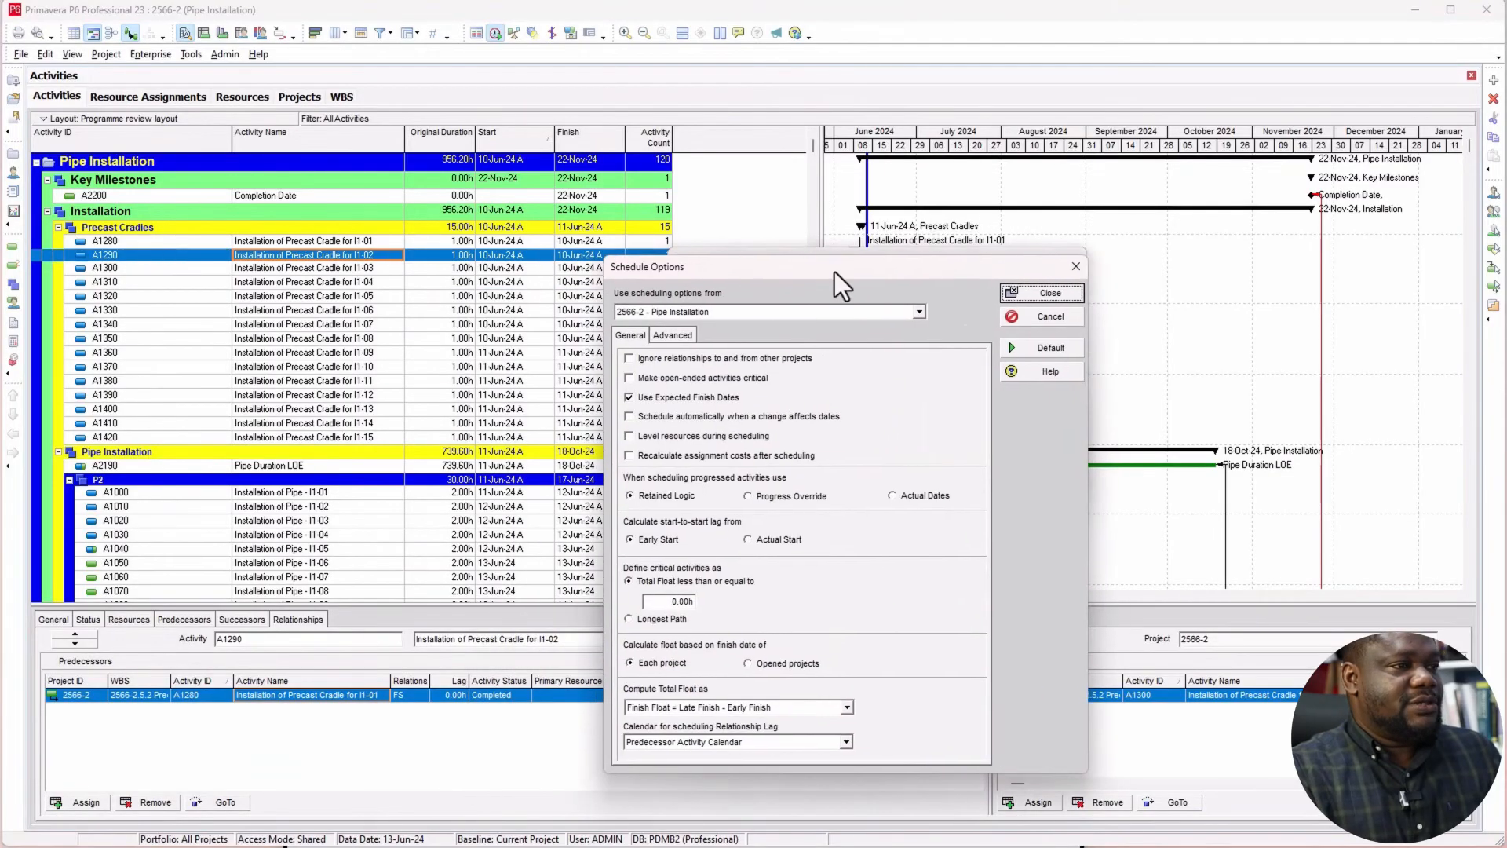
{"action": "left_click", "coordinate": [684, 335]}
{"action": "left_click", "coordinate": [682, 363]}
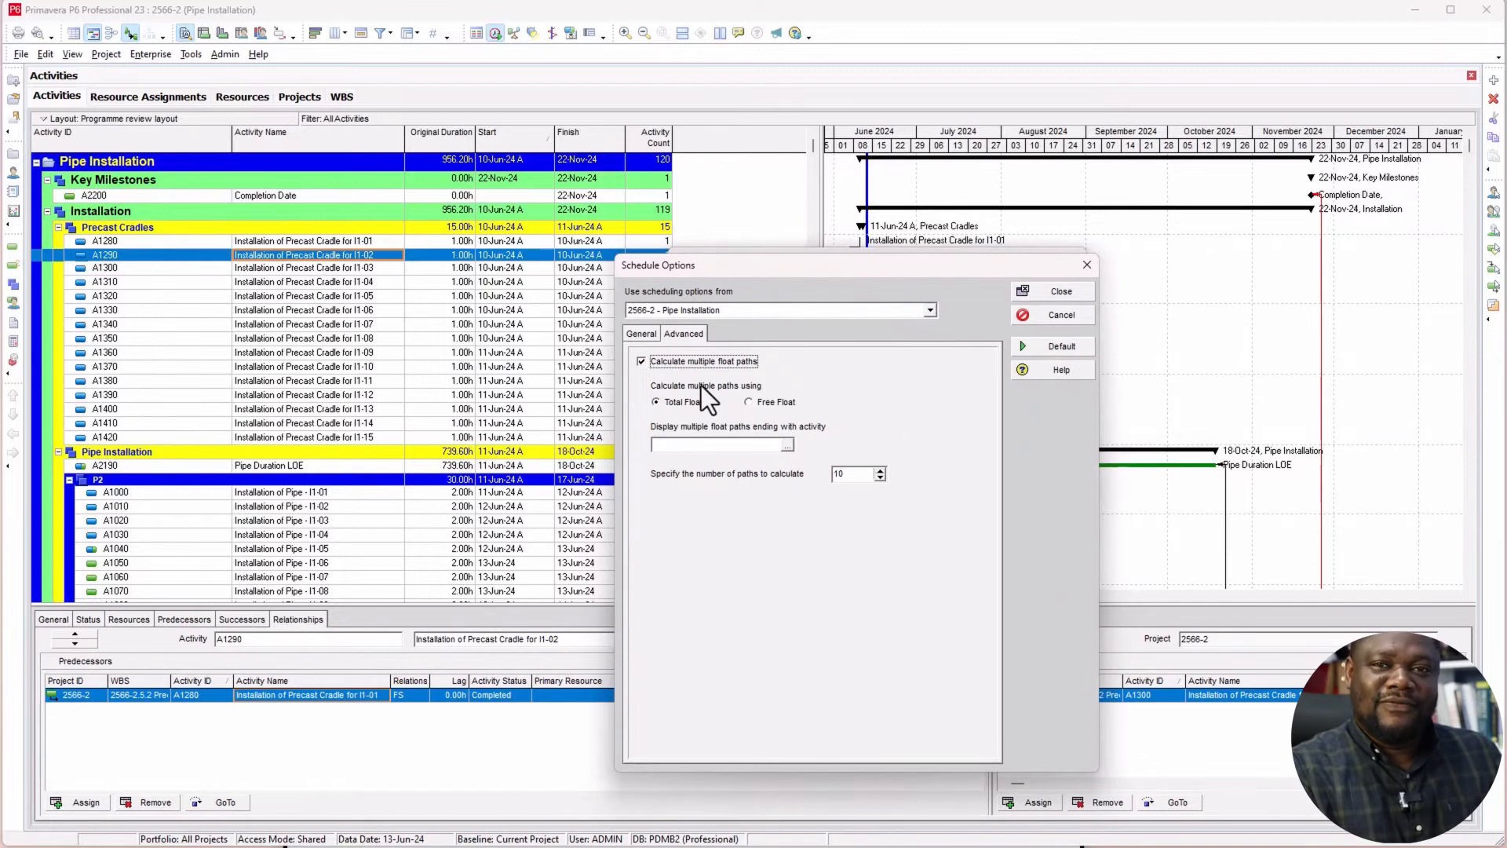
{"action": "left_click", "coordinate": [763, 404]}
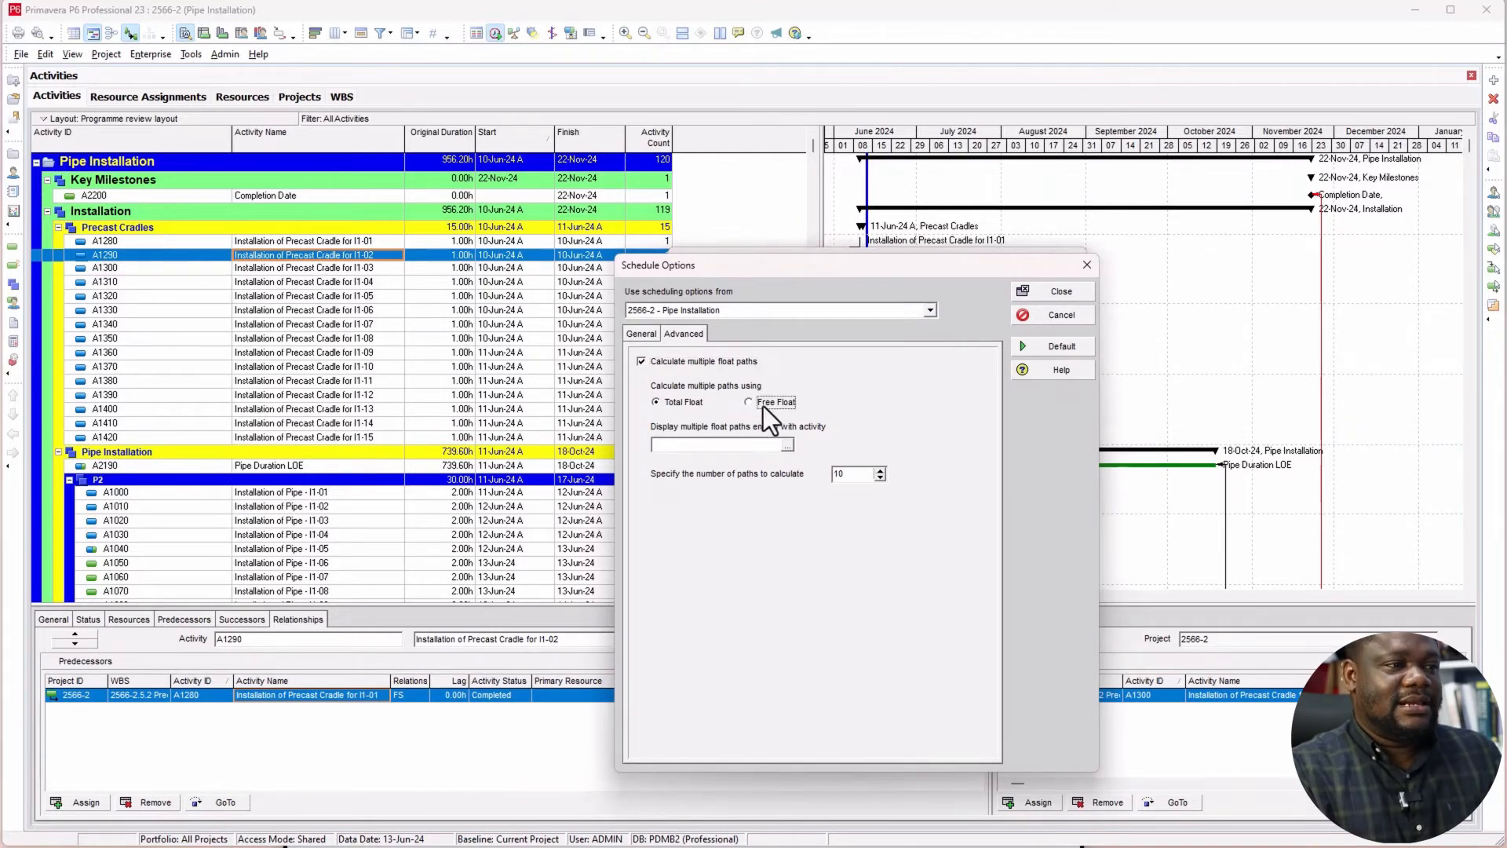
Step: Find A2200 in an ungrouped activity list and set Completion Date as the activity where the multiple float paths end
{"action": "left_click", "coordinate": [788, 446]}
{"action": "type", "text": "A2200"}
{"action": "left_click_drag", "start_coordinate": [924, 475], "coordinate": [1067, 602]}
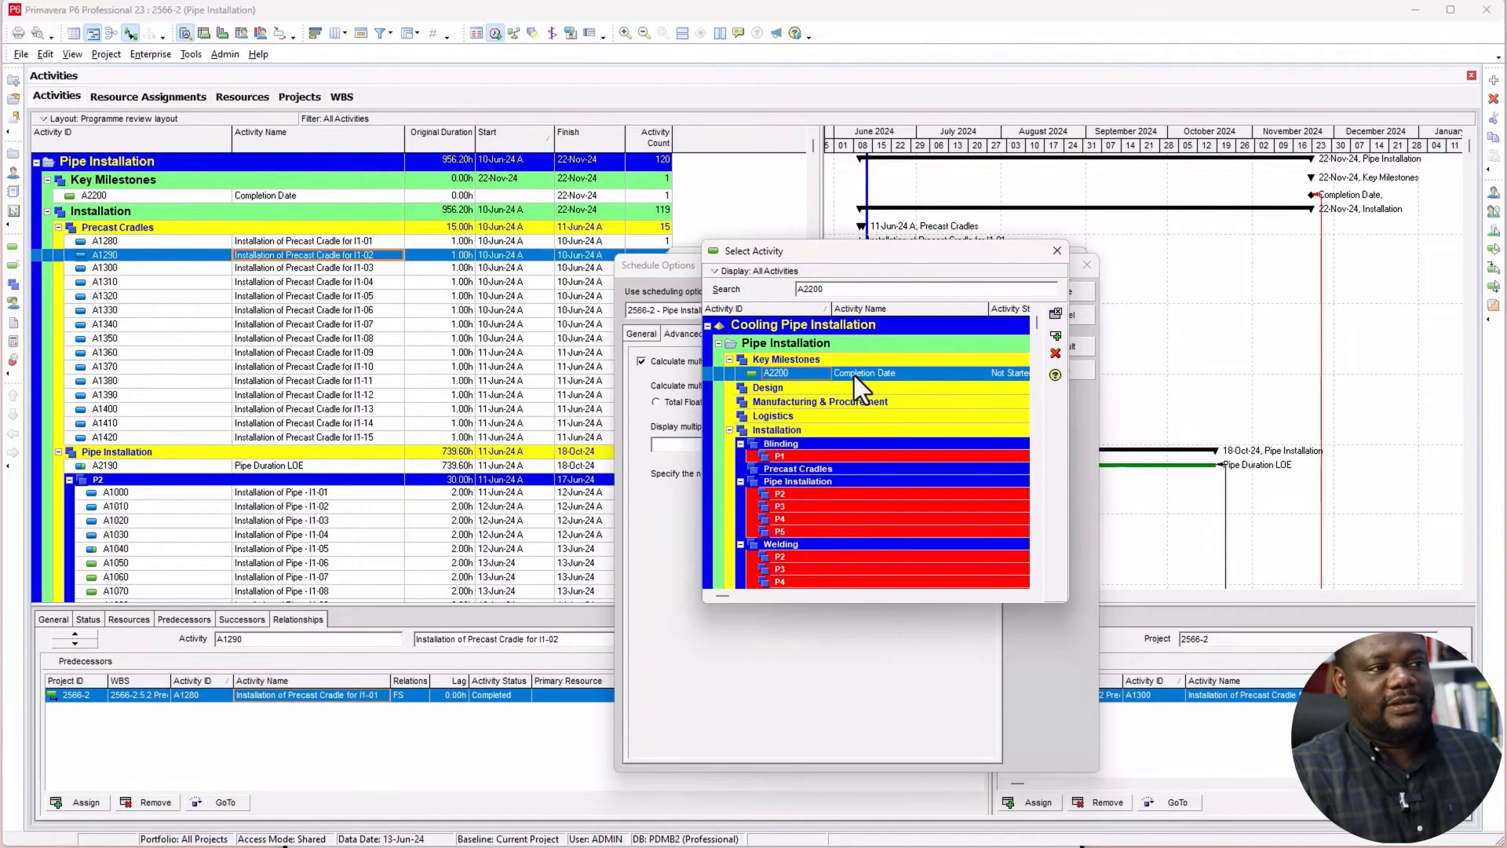
{"action": "left_click", "coordinate": [753, 272]}
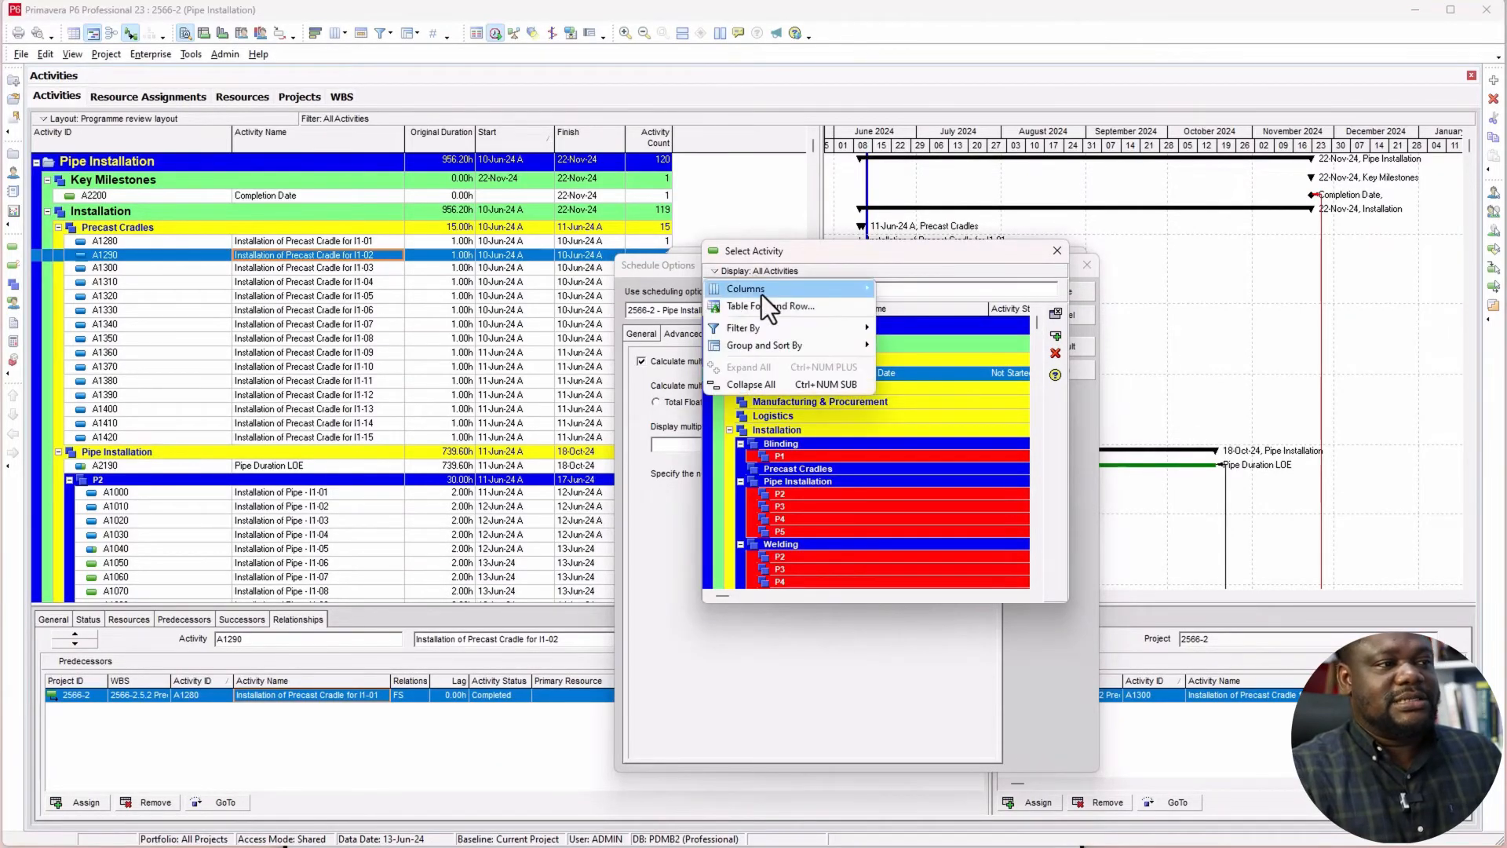
{"action": "mouse_move", "coordinate": [780, 332]}
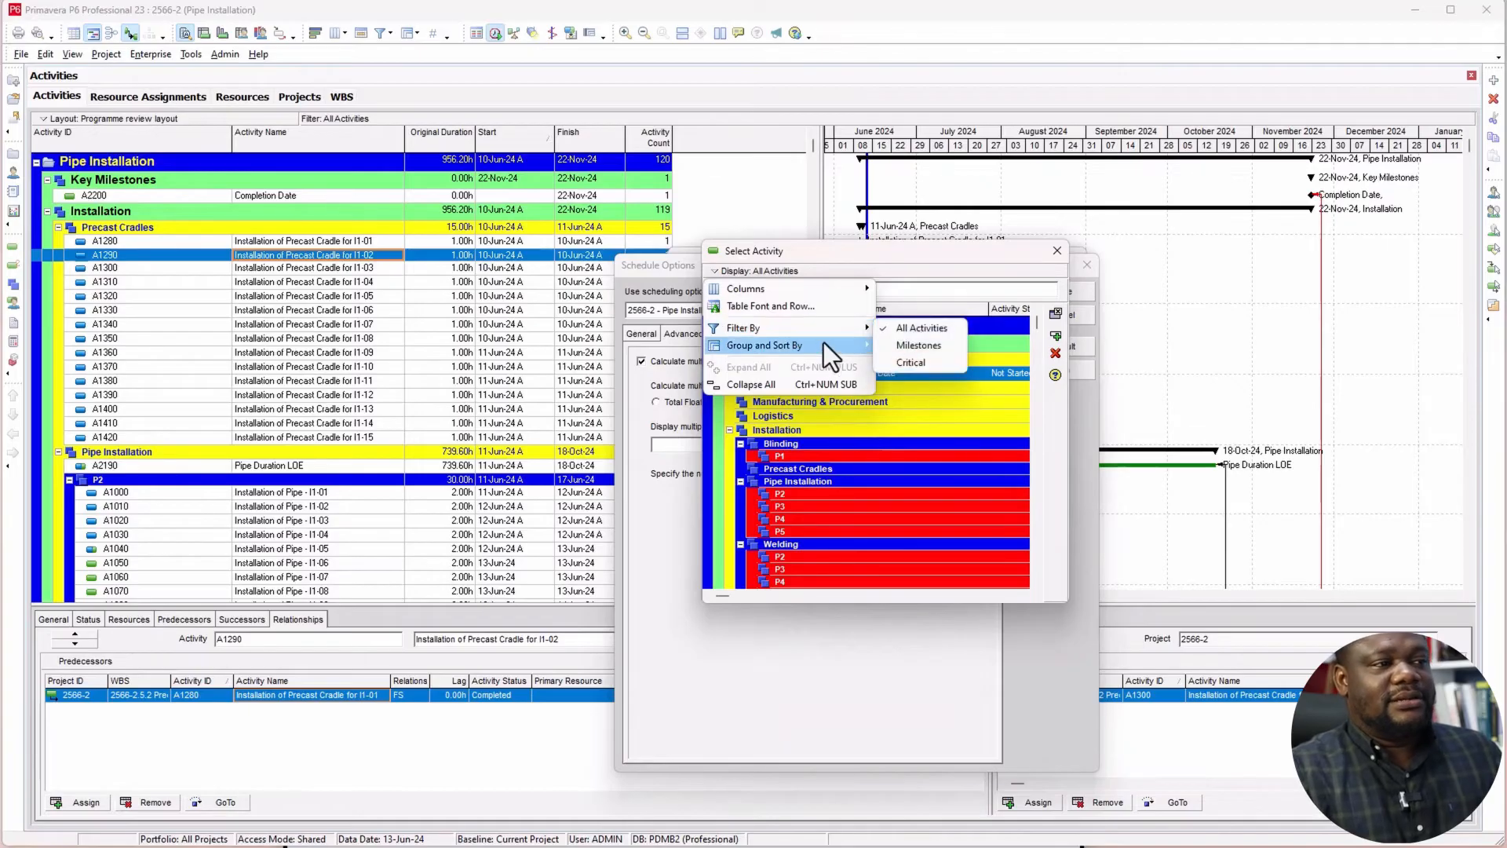
{"action": "mouse_move", "coordinate": [821, 347]}
{"action": "left_click", "coordinate": [924, 399]}
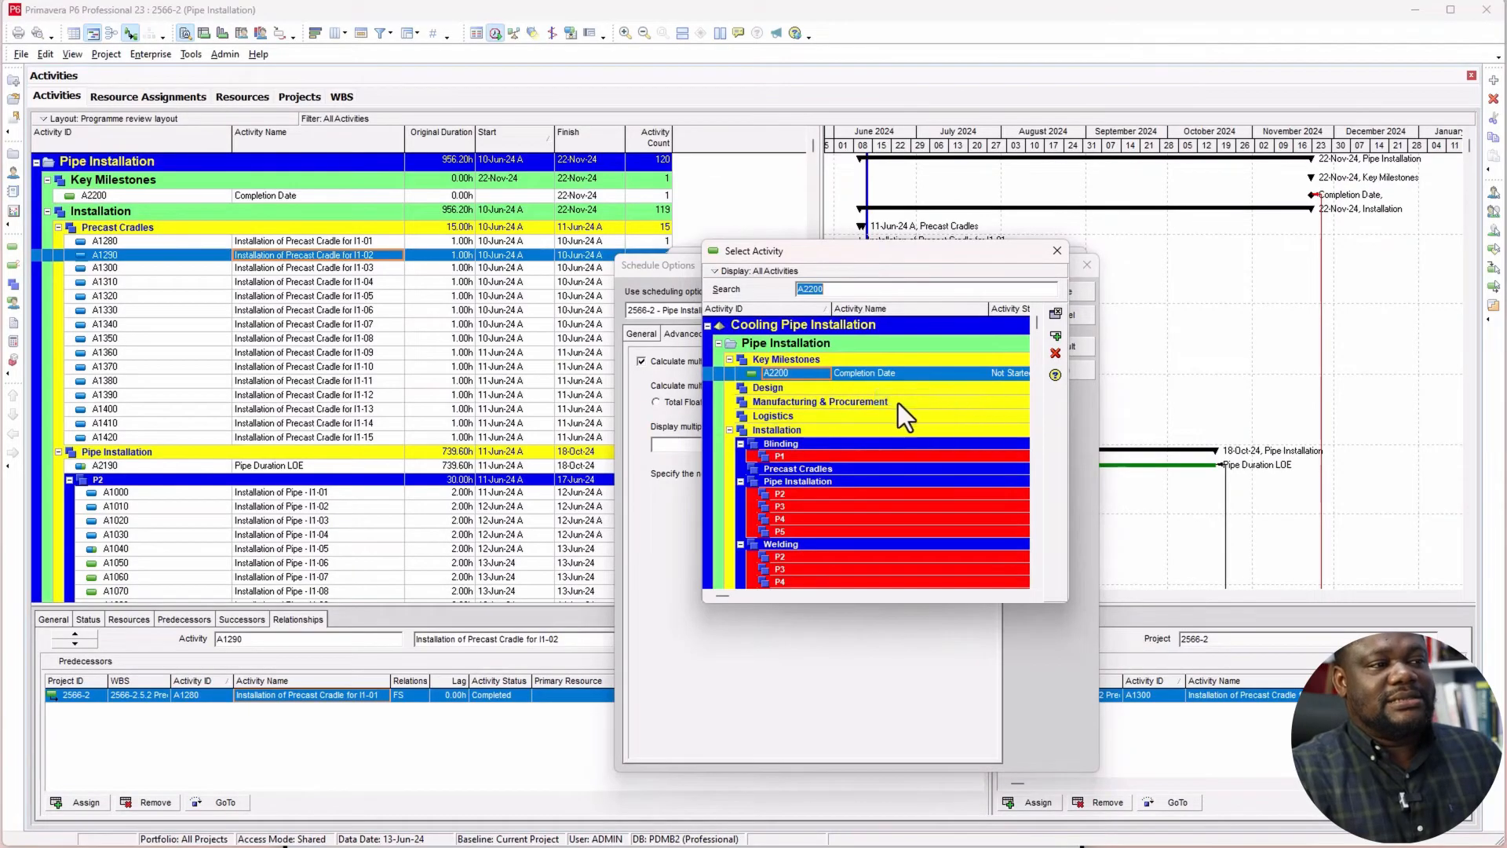
{"action": "left_click", "coordinate": [861, 336]}
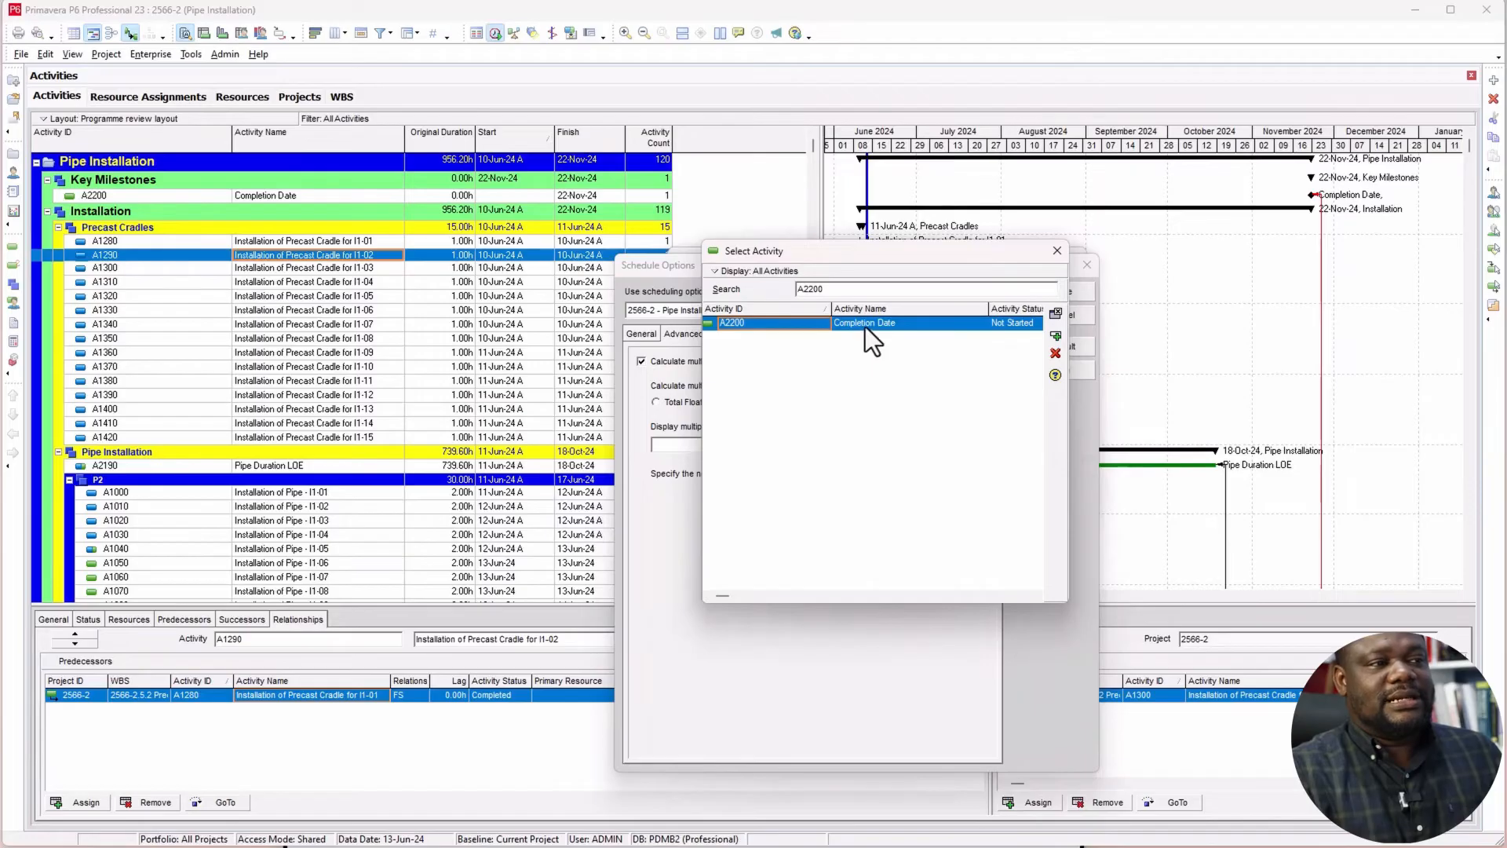
{"action": "double_click", "coordinate": [865, 325]}
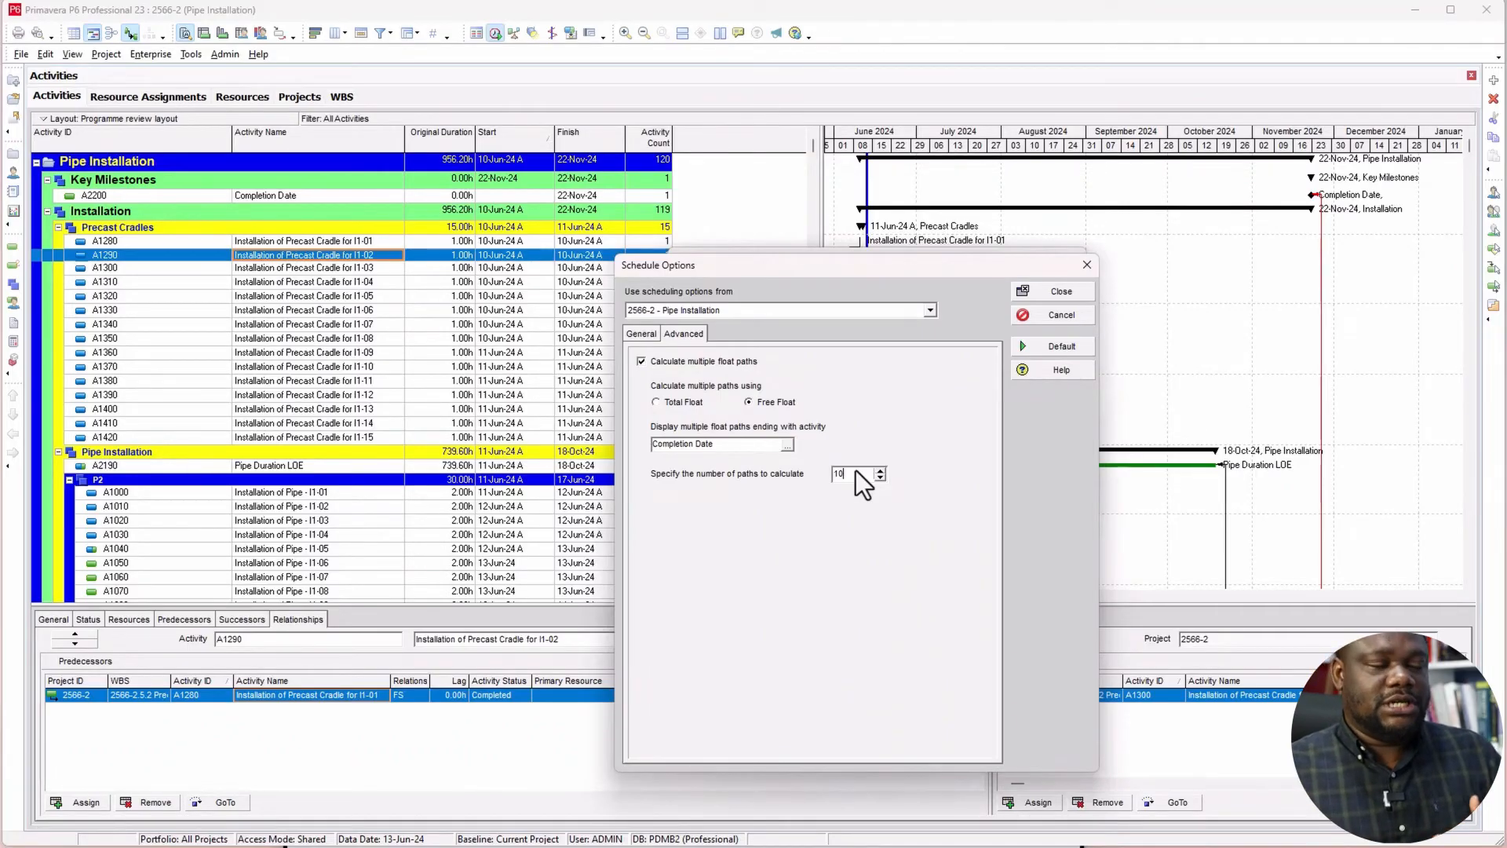
Step: Set the number of float paths to calculate to 2, save the scheduling settings and reschedule the project
{"action": "left_click_drag", "start_coordinate": [855, 469], "coordinate": [768, 469]}
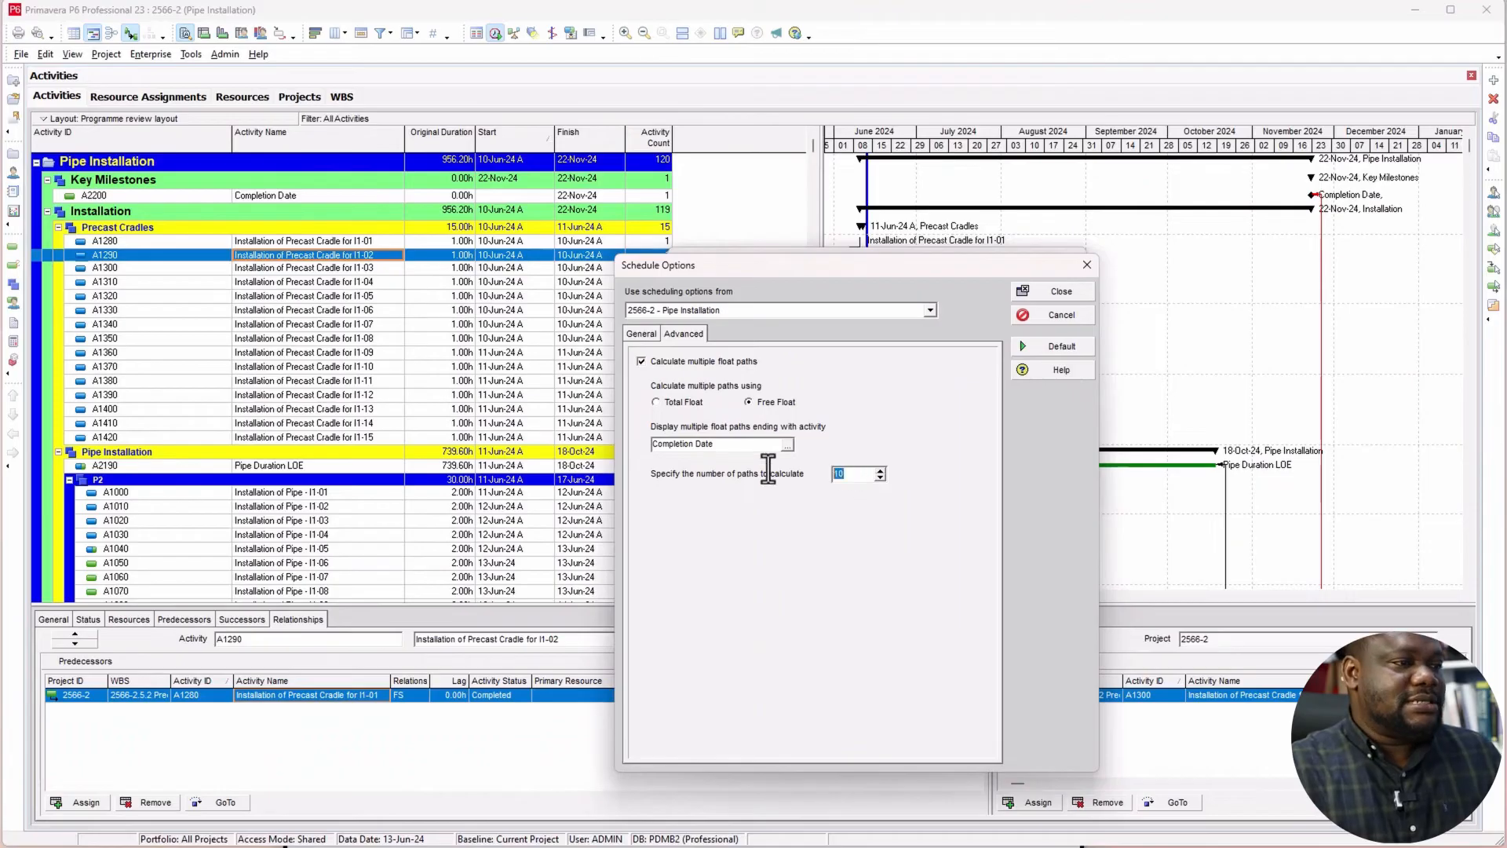
{"action": "type", "text": "1"}
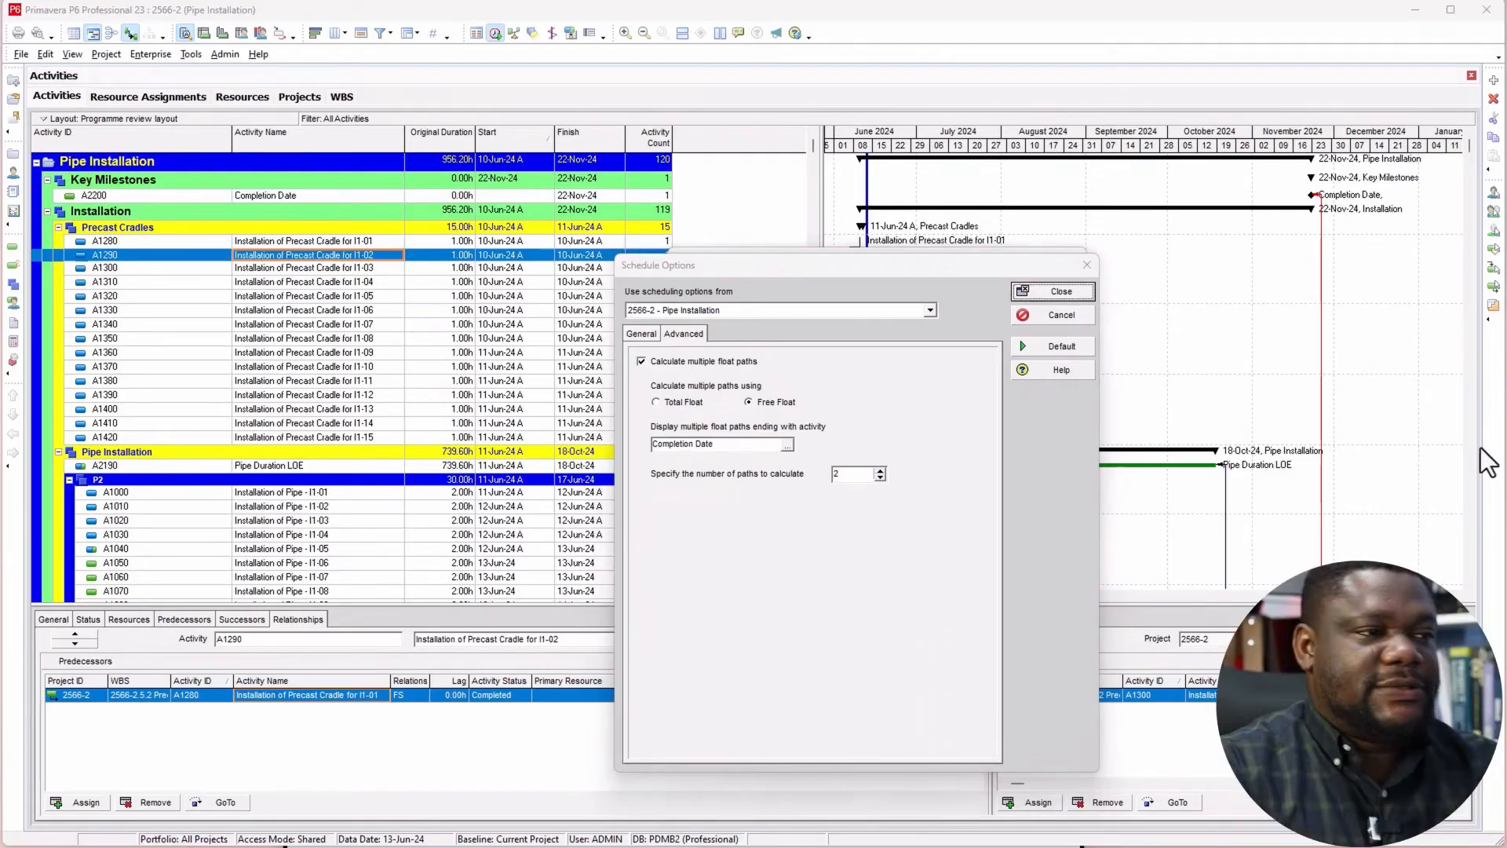
{"action": "left_click_drag", "start_coordinate": [870, 475], "coordinate": [785, 488]}
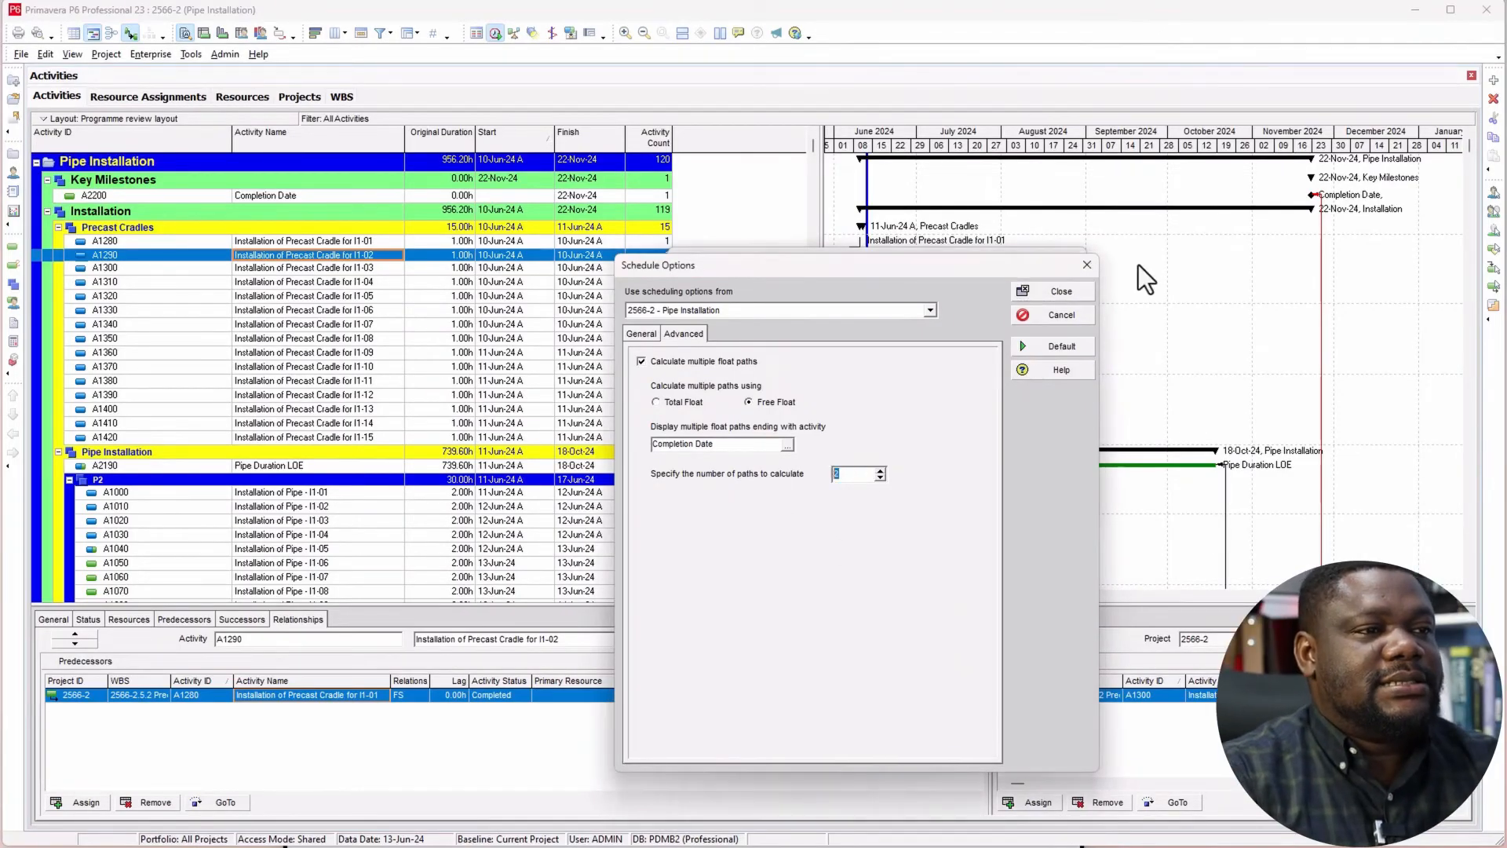
{"action": "left_click", "coordinate": [1060, 292]}
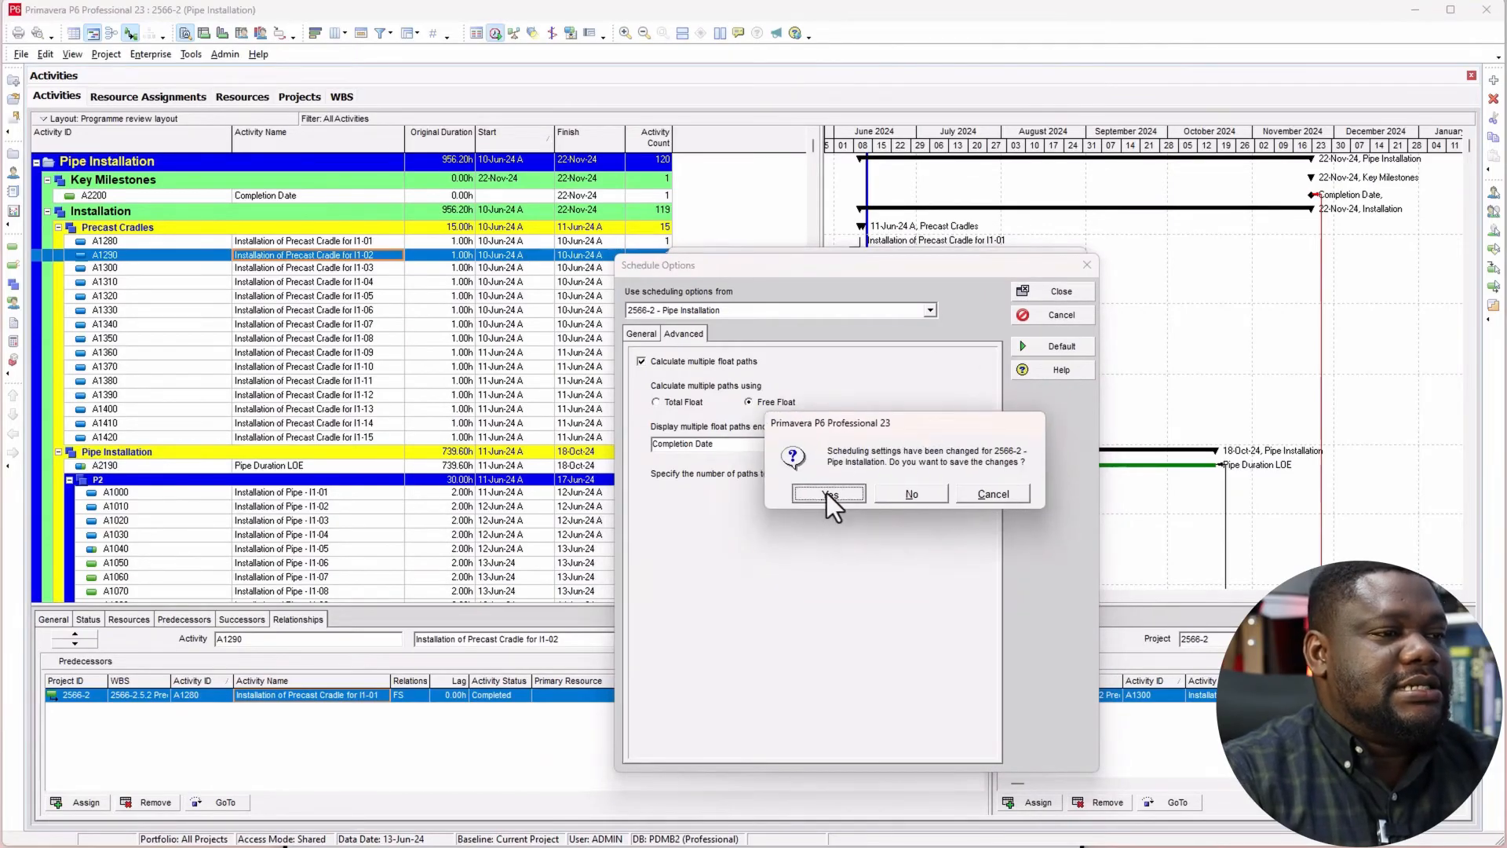
{"action": "left_click", "coordinate": [828, 493]}
{"action": "left_click", "coordinate": [1044, 317]}
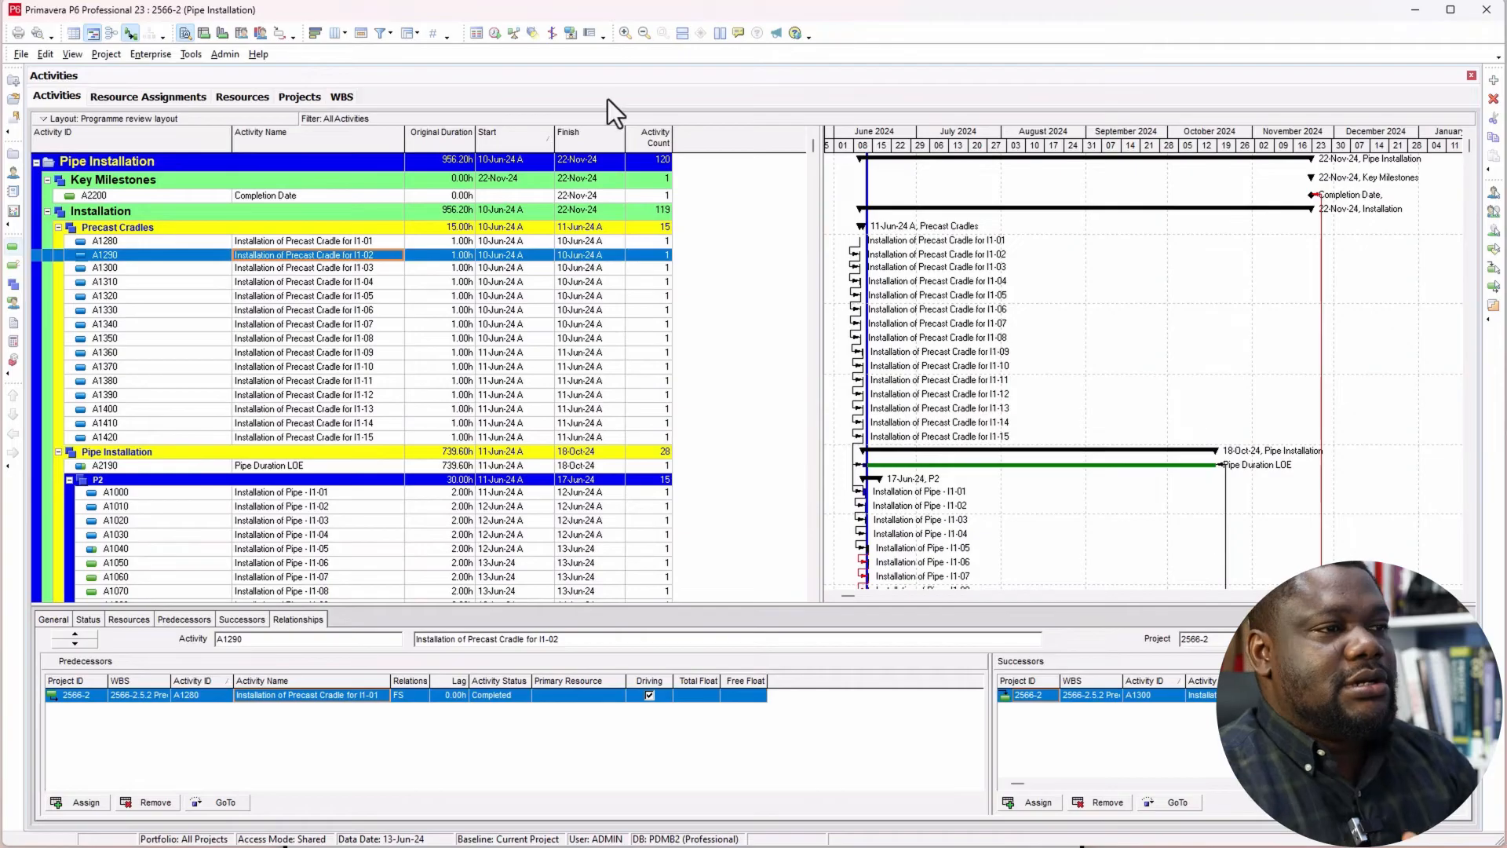
Step: Group the activities by Float Path instead of WBS level and apply the grouping
{"action": "right_click", "coordinate": [714, 248]}
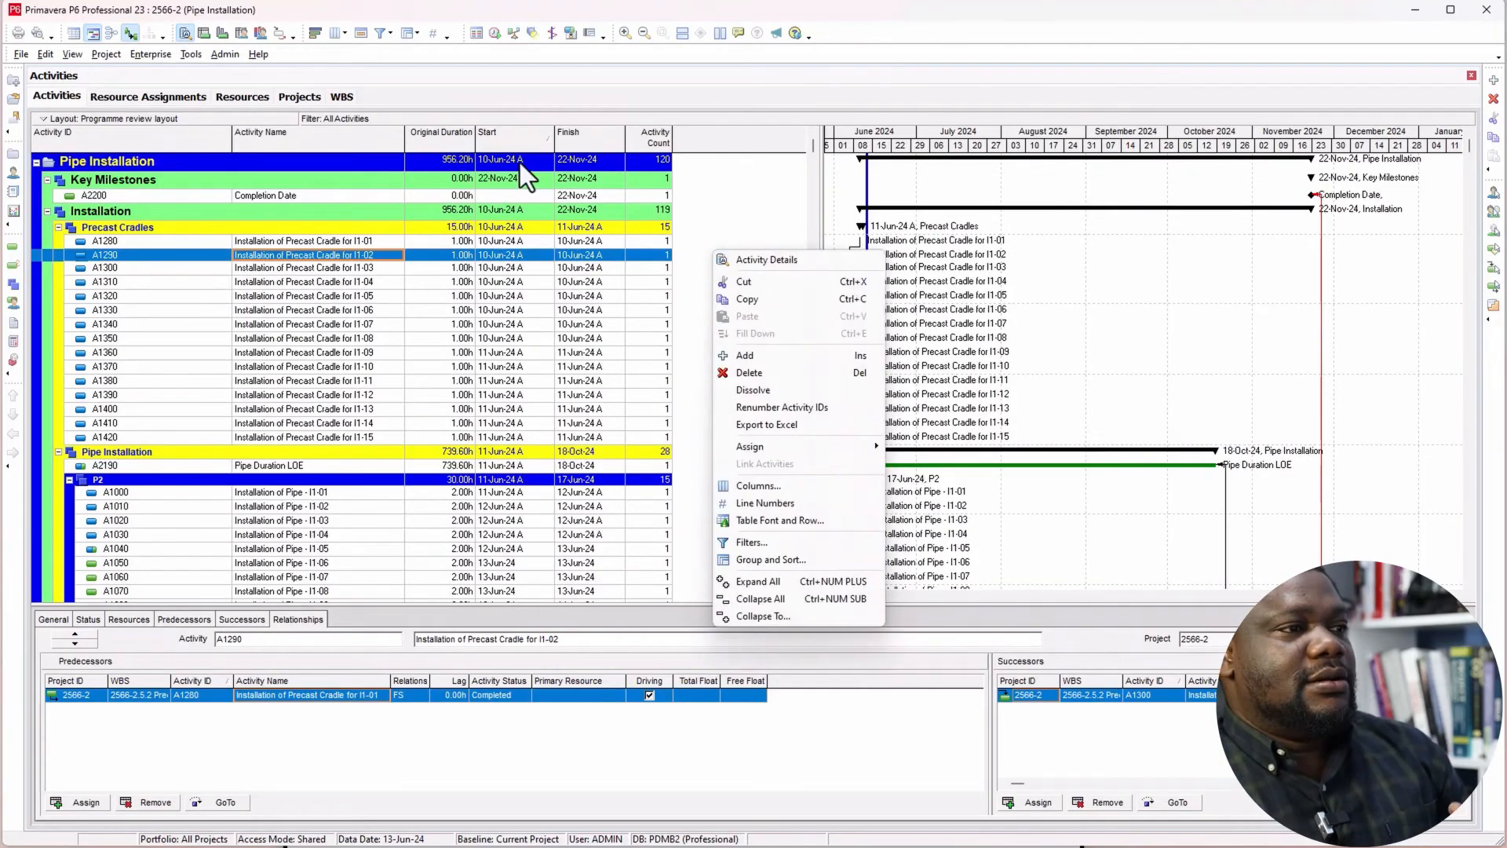
{"action": "left_click", "coordinate": [526, 105]}
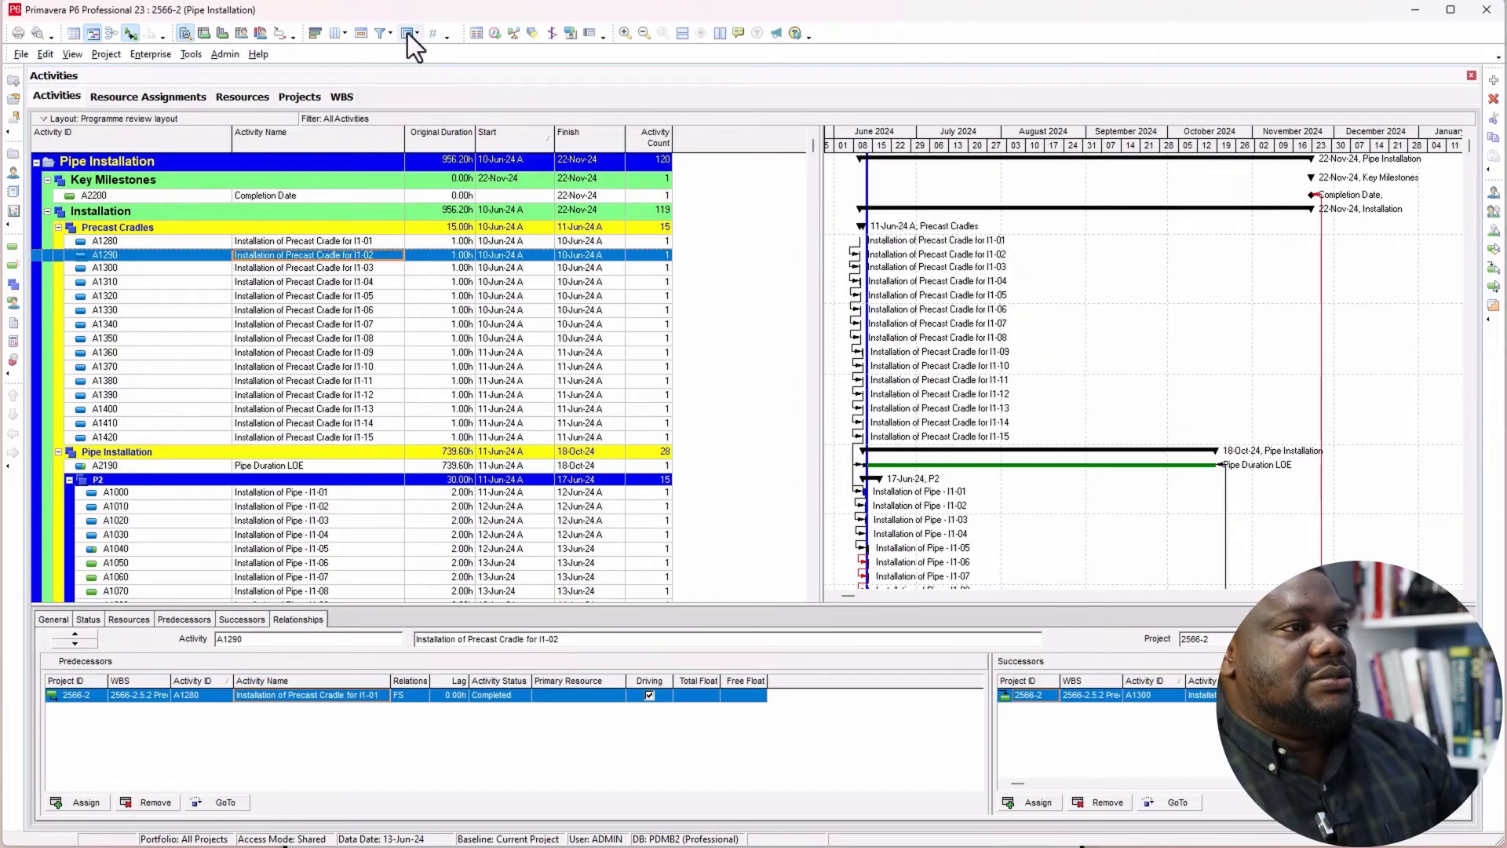
{"action": "left_click_drag", "start_coordinate": [1, 349], "coordinate": [902, 342]}
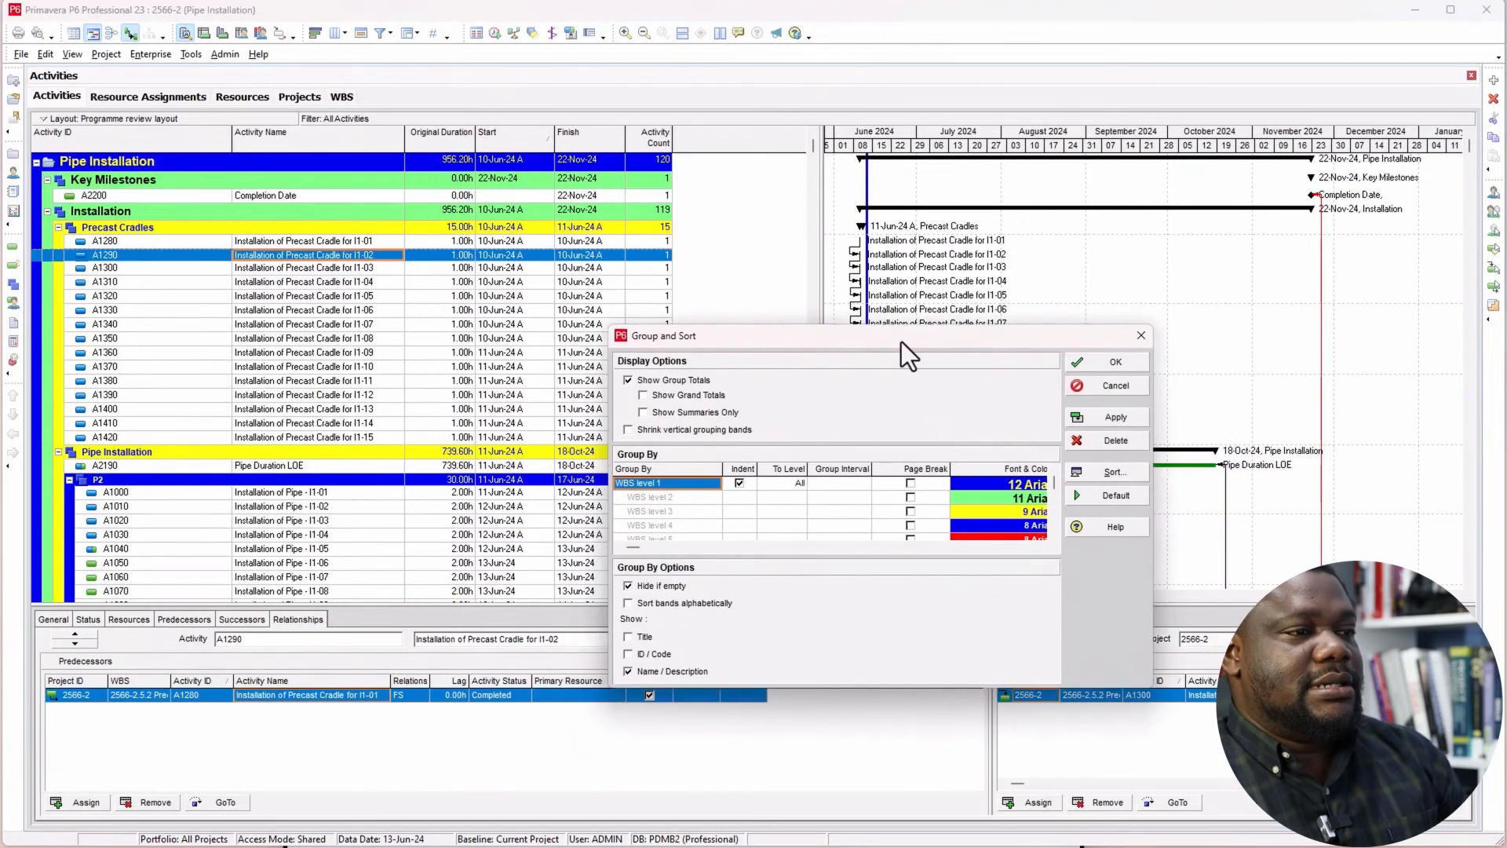
{"action": "left_click", "coordinate": [667, 487]}
{"action": "key", "text": "f"}
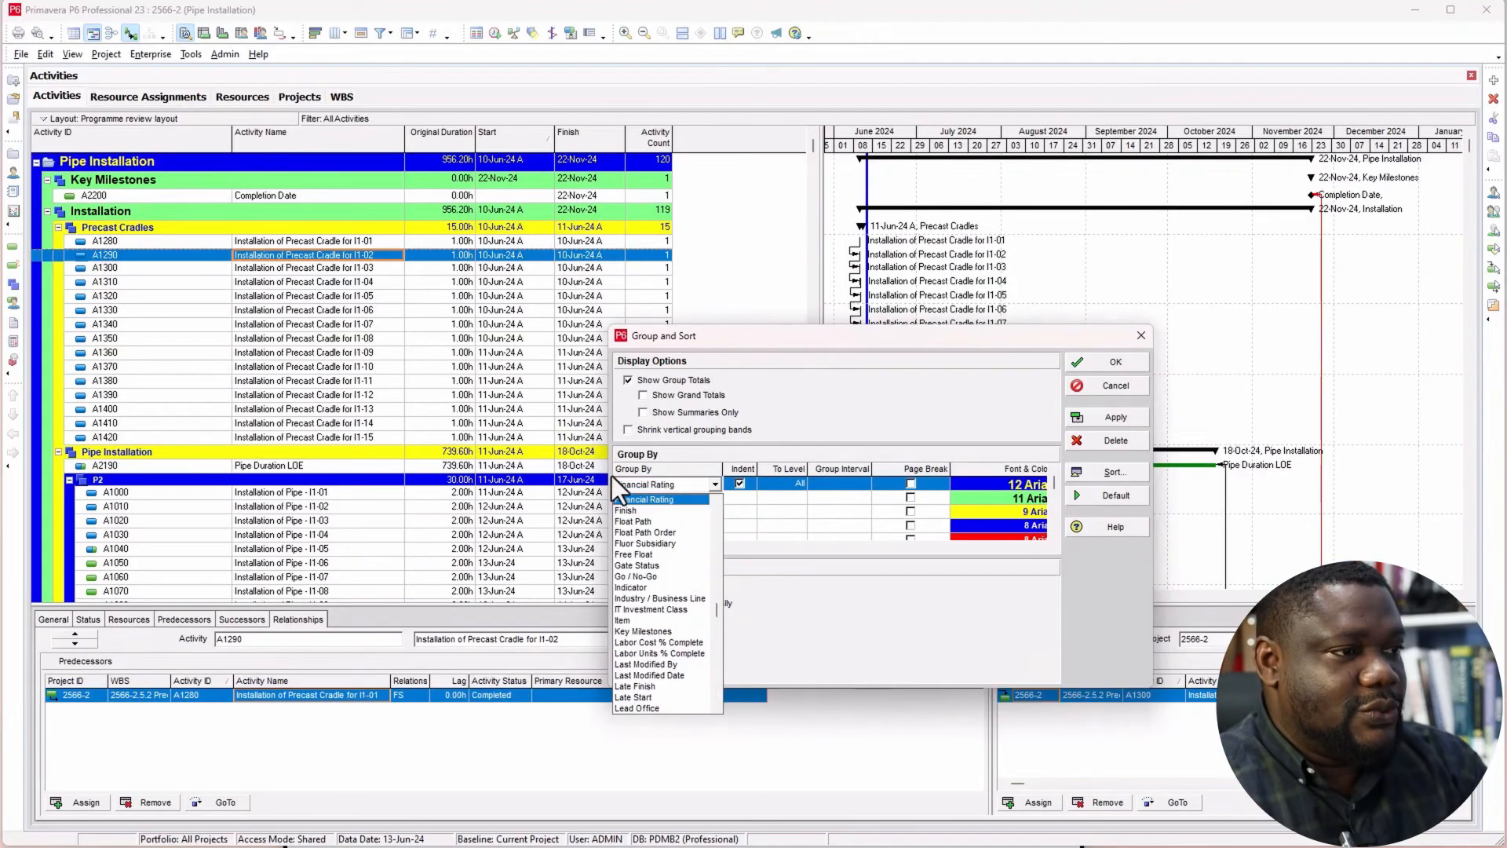
{"action": "left_click", "coordinate": [652, 522]}
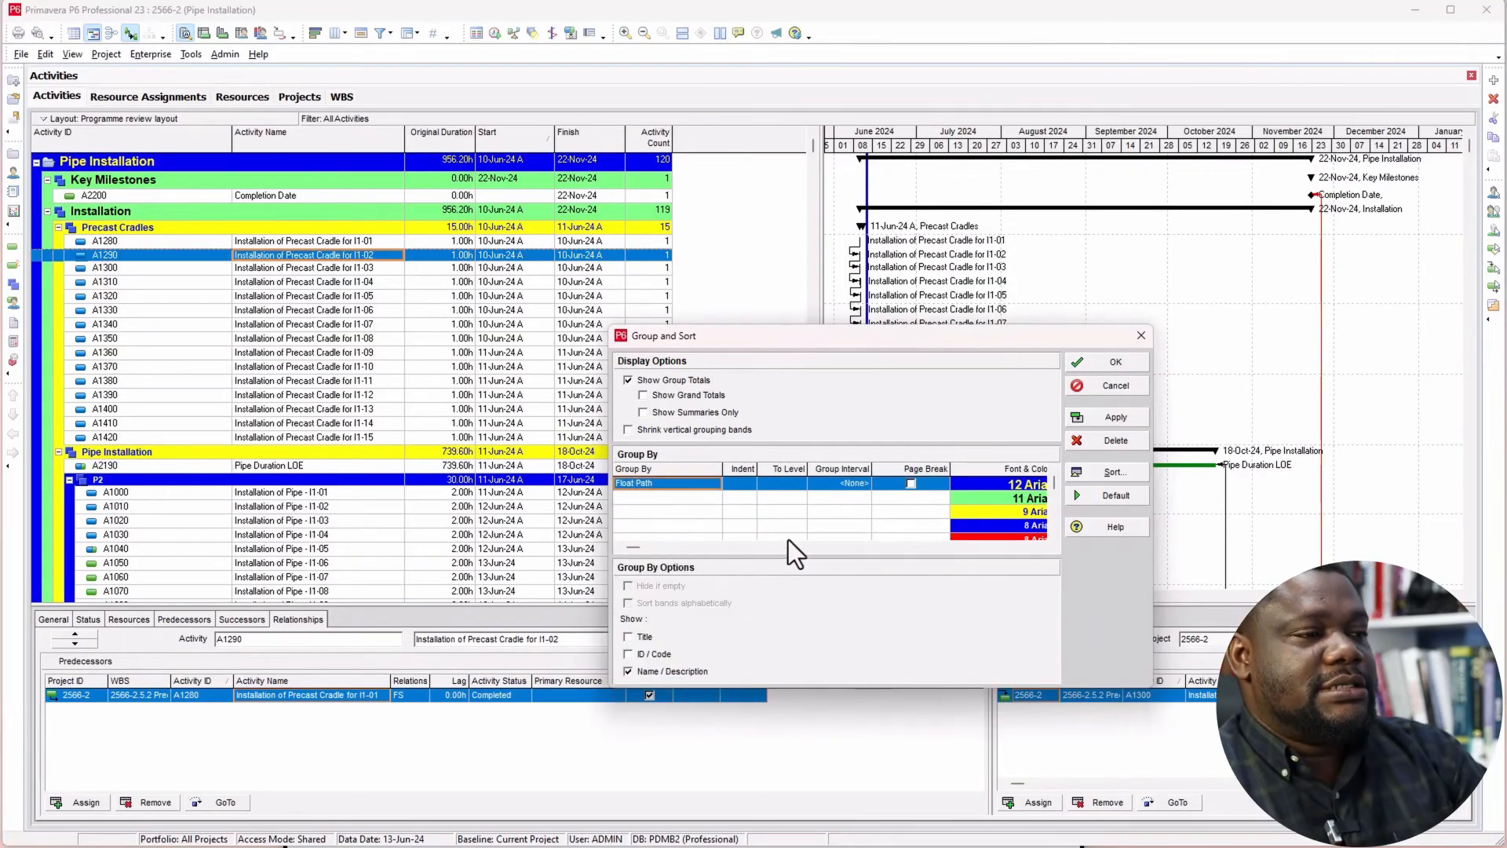
{"action": "left_click", "coordinate": [1107, 418]}
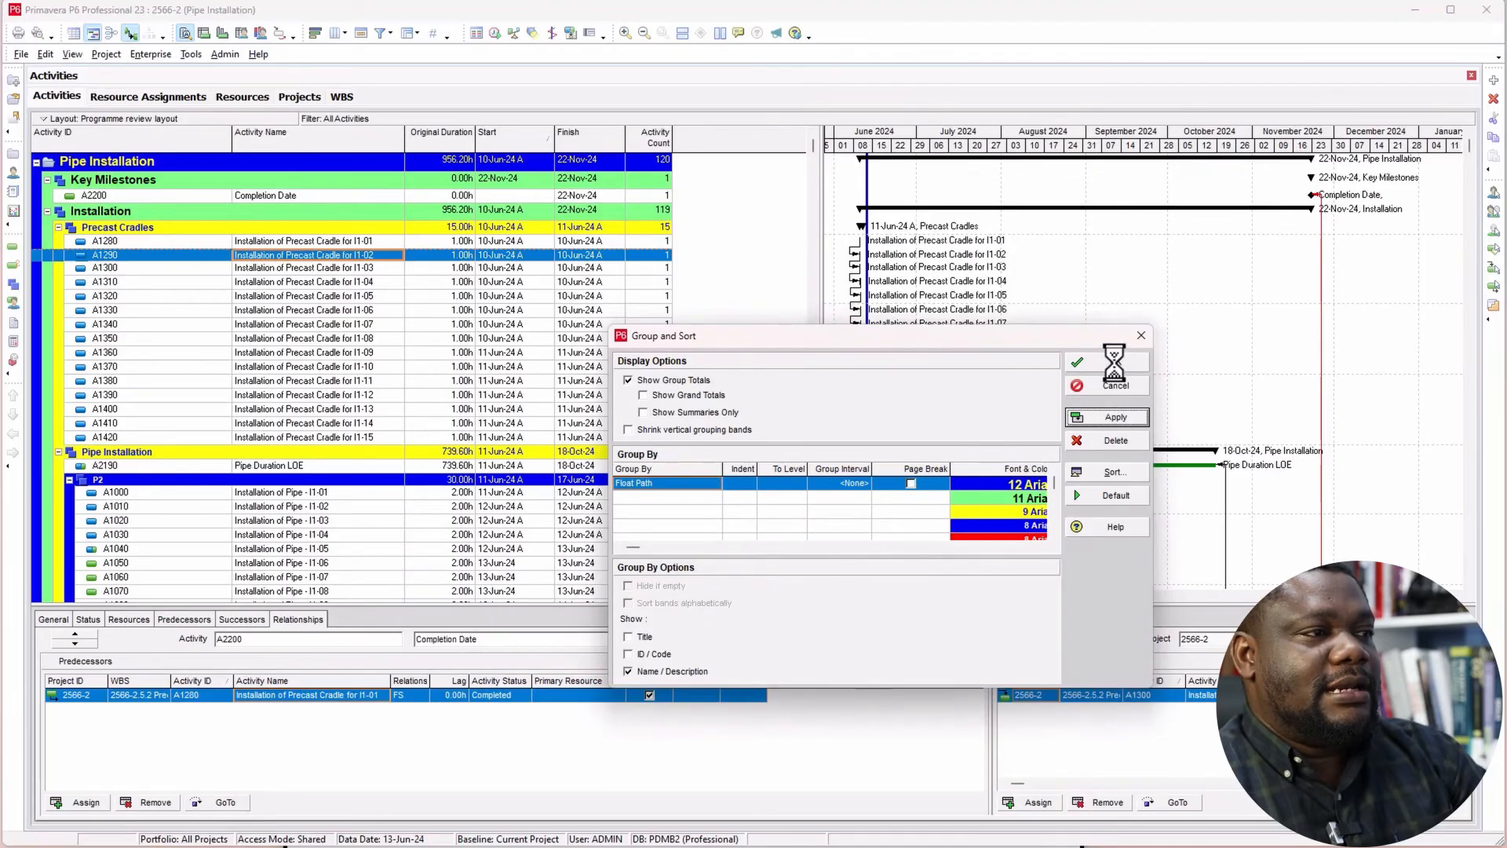
{"action": "left_click", "coordinate": [1104, 366]}
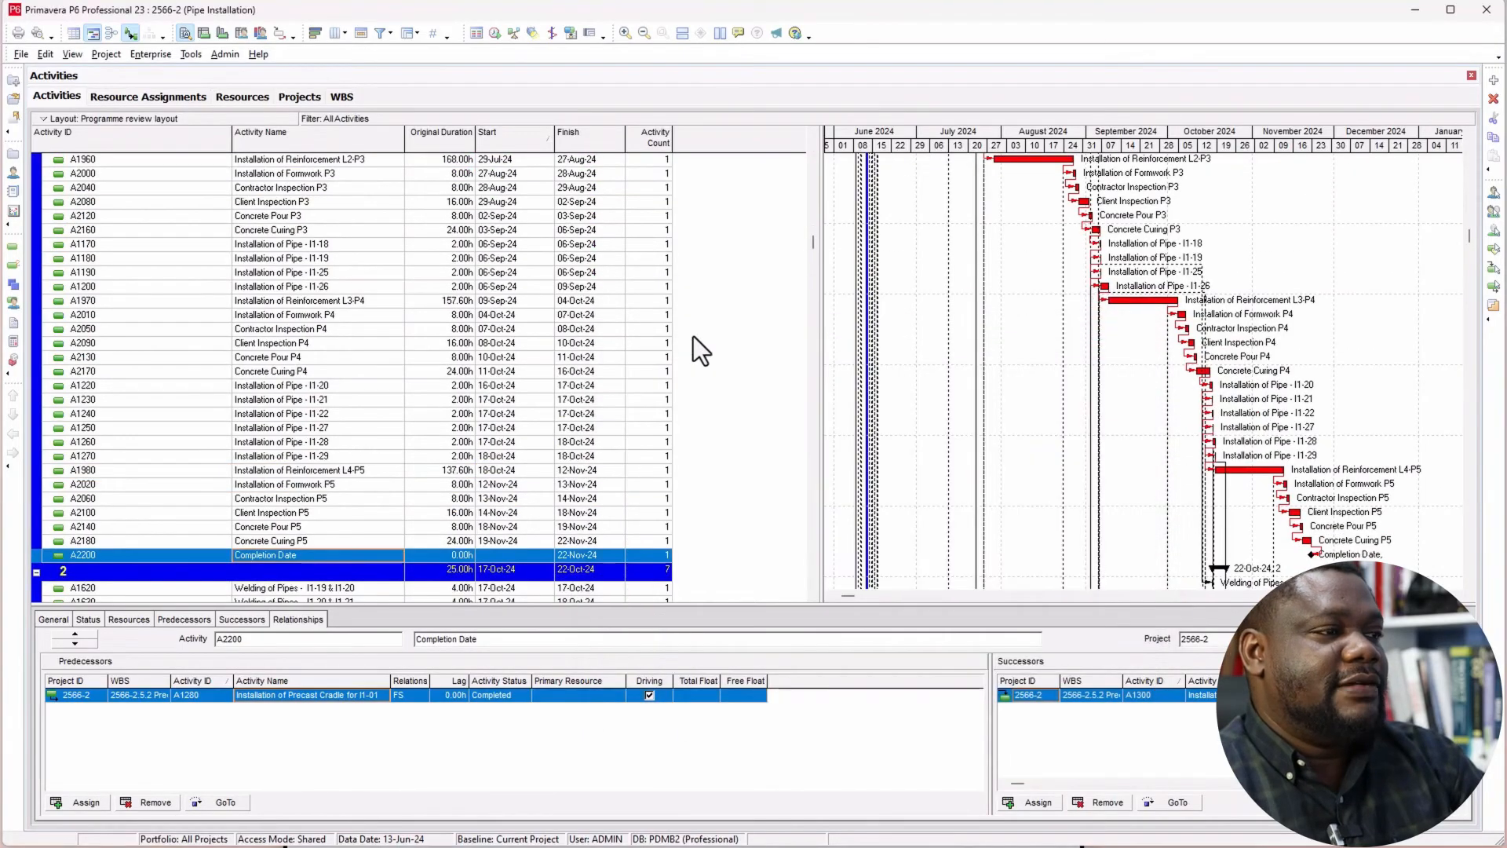
Step: Collapse the float path 1, float path 2 and No Float Path bands
{"action": "scroll", "coordinate": [738, 362], "scroll_direction": "up", "scroll_amount": 5}
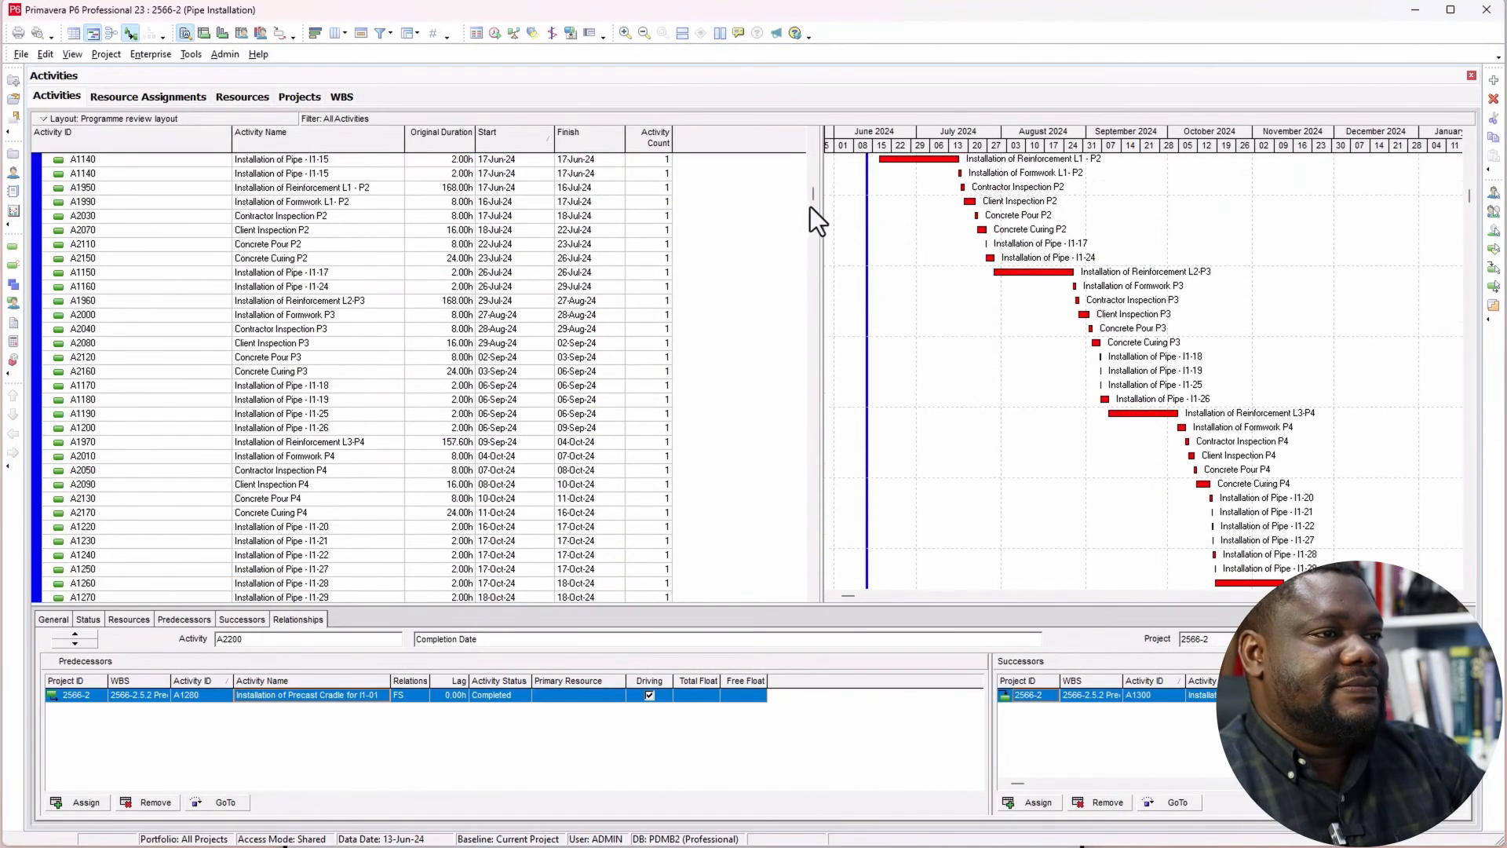
{"action": "left_click_drag", "start_coordinate": [810, 185], "coordinate": [811, 152]}
{"action": "left_click", "coordinate": [814, 163]}
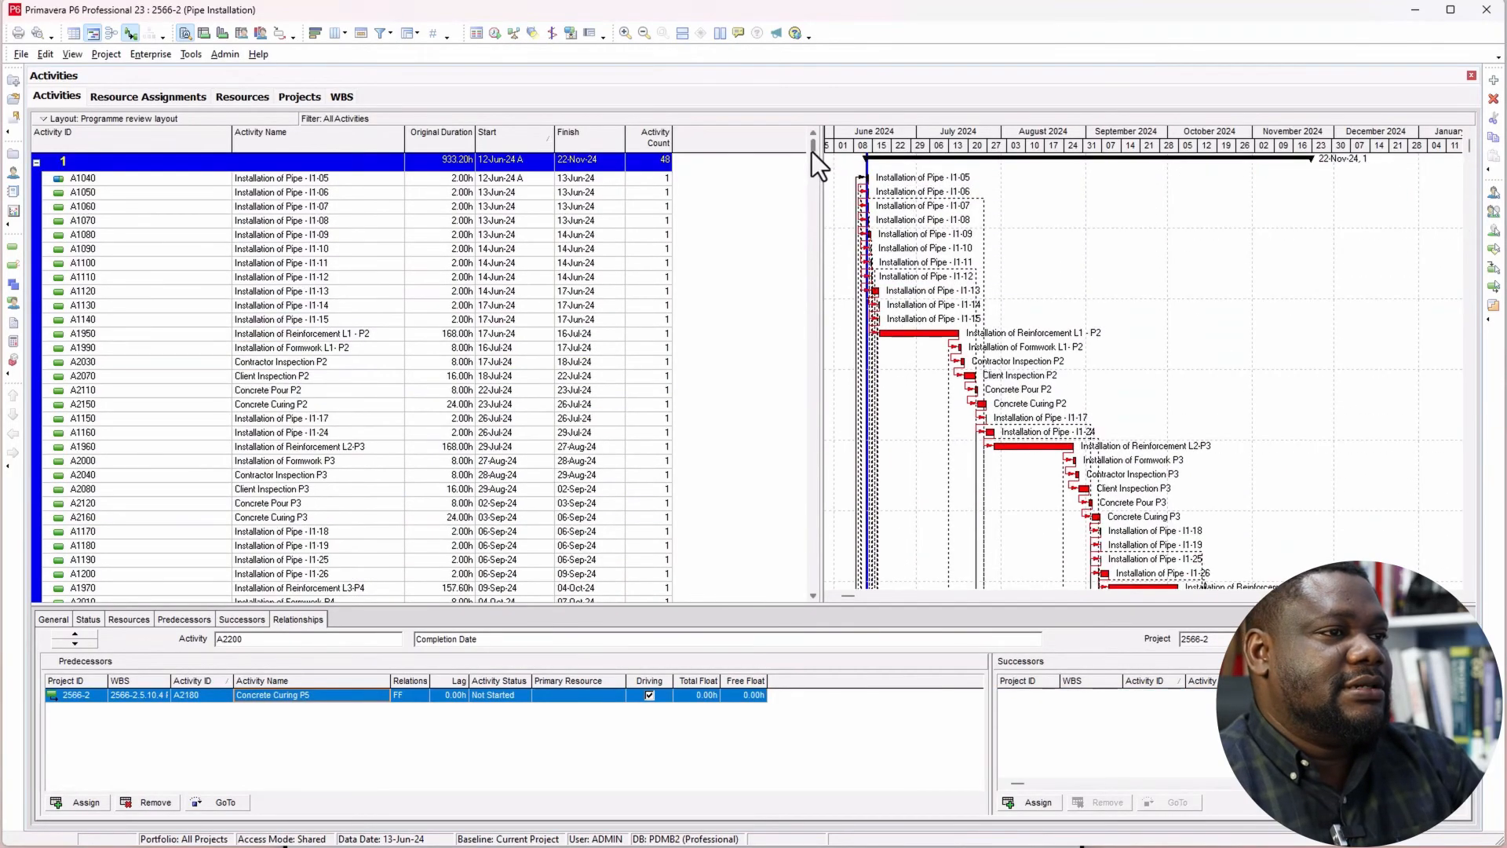
{"action": "left_click", "coordinate": [35, 162]}
{"action": "left_click", "coordinate": [35, 182]}
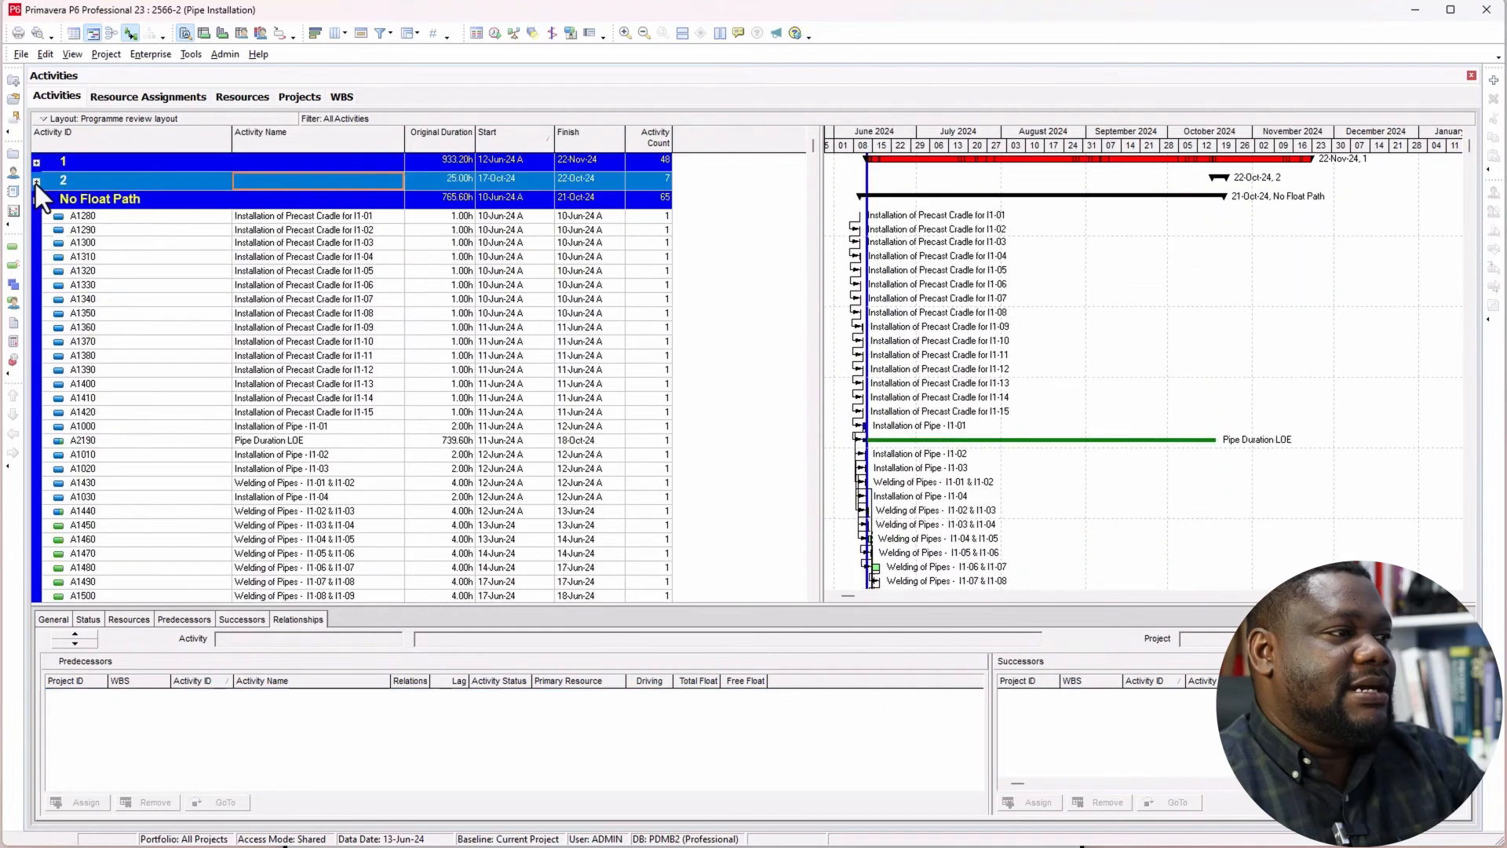
{"action": "left_click", "coordinate": [35, 201]}
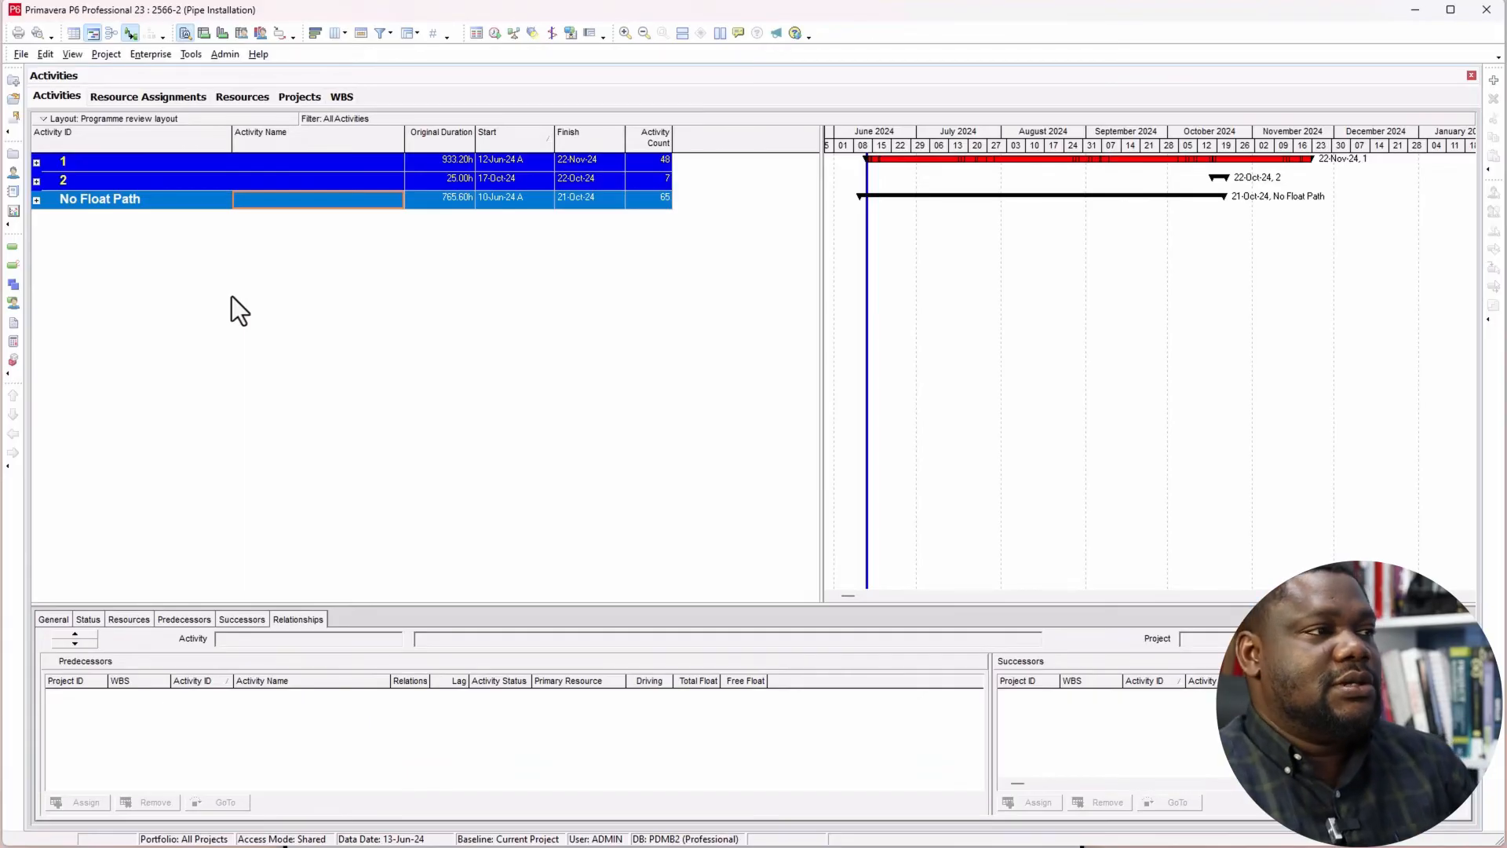
Step: Expand float path 1 and review its chain of activities down to Completion Date
{"action": "left_click", "coordinate": [36, 161]}
{"action": "scroll", "coordinate": [74, 337], "scroll_direction": "down", "scroll_amount": 3}
{"action": "scroll", "coordinate": [72, 350], "scroll_direction": "down", "scroll_amount": 4}
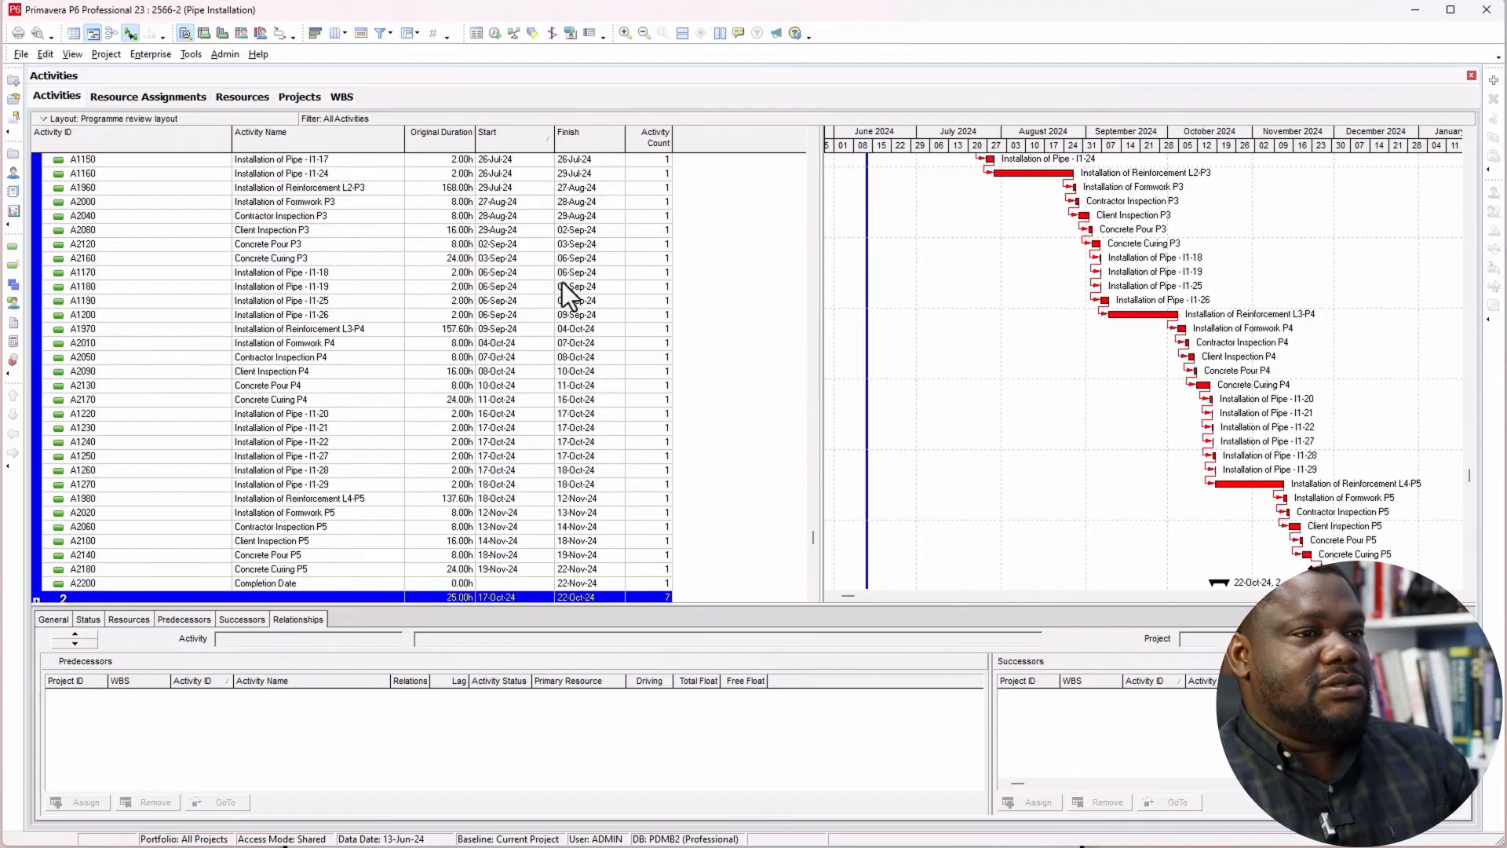
Step: Create a new activity filter and name it FP
{"action": "scroll", "coordinate": [563, 315], "scroll_direction": "up", "scroll_amount": 5}
{"action": "scroll", "coordinate": [617, 402], "scroll_direction": "up", "scroll_amount": 2}
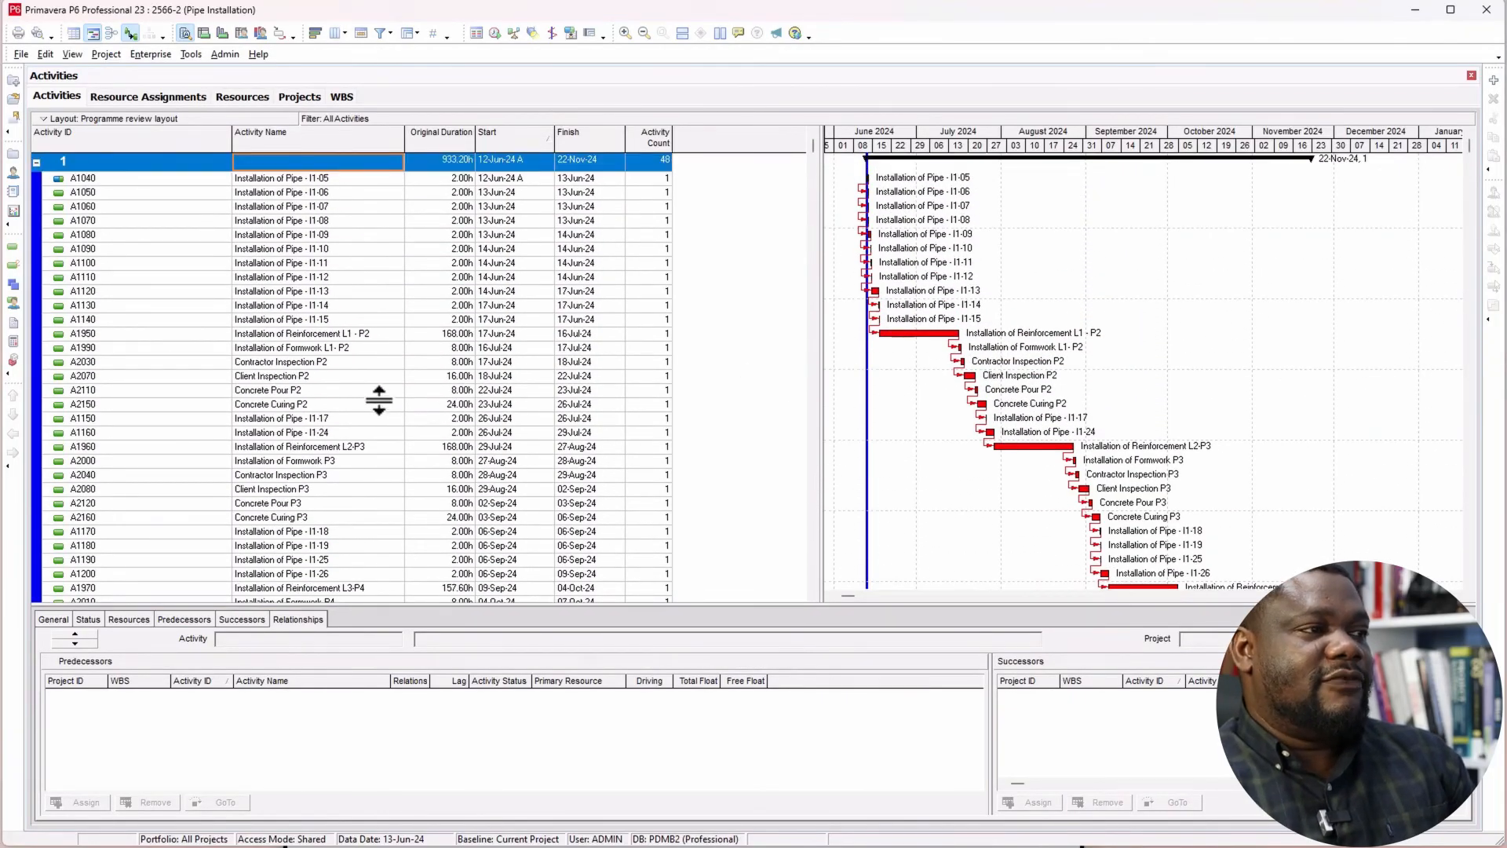
{"action": "left_click", "coordinate": [384, 36]}
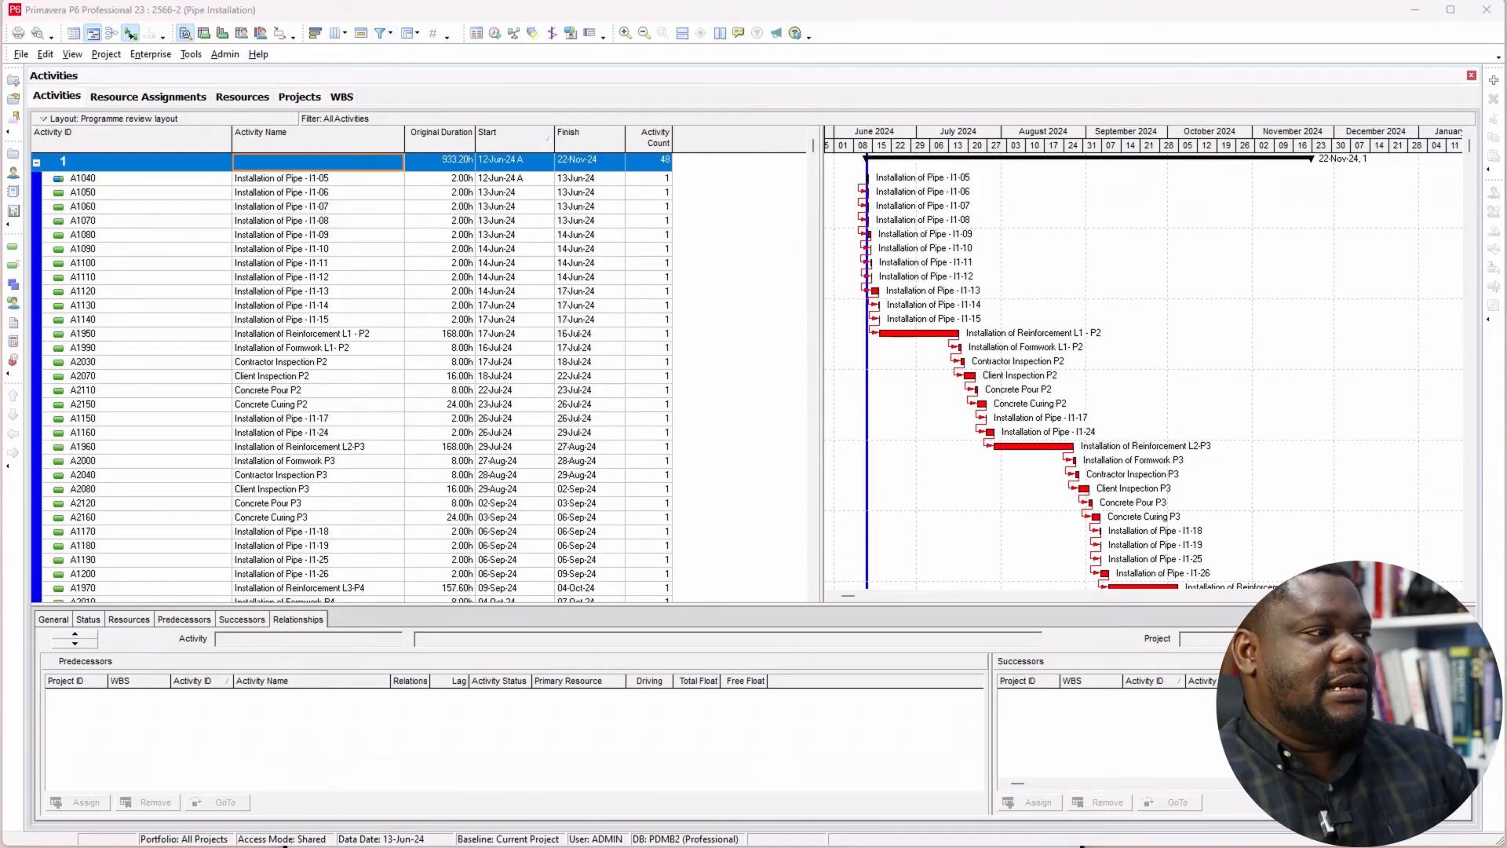
{"action": "left_click_drag", "start_coordinate": [753, 378], "coordinate": [766, 376]}
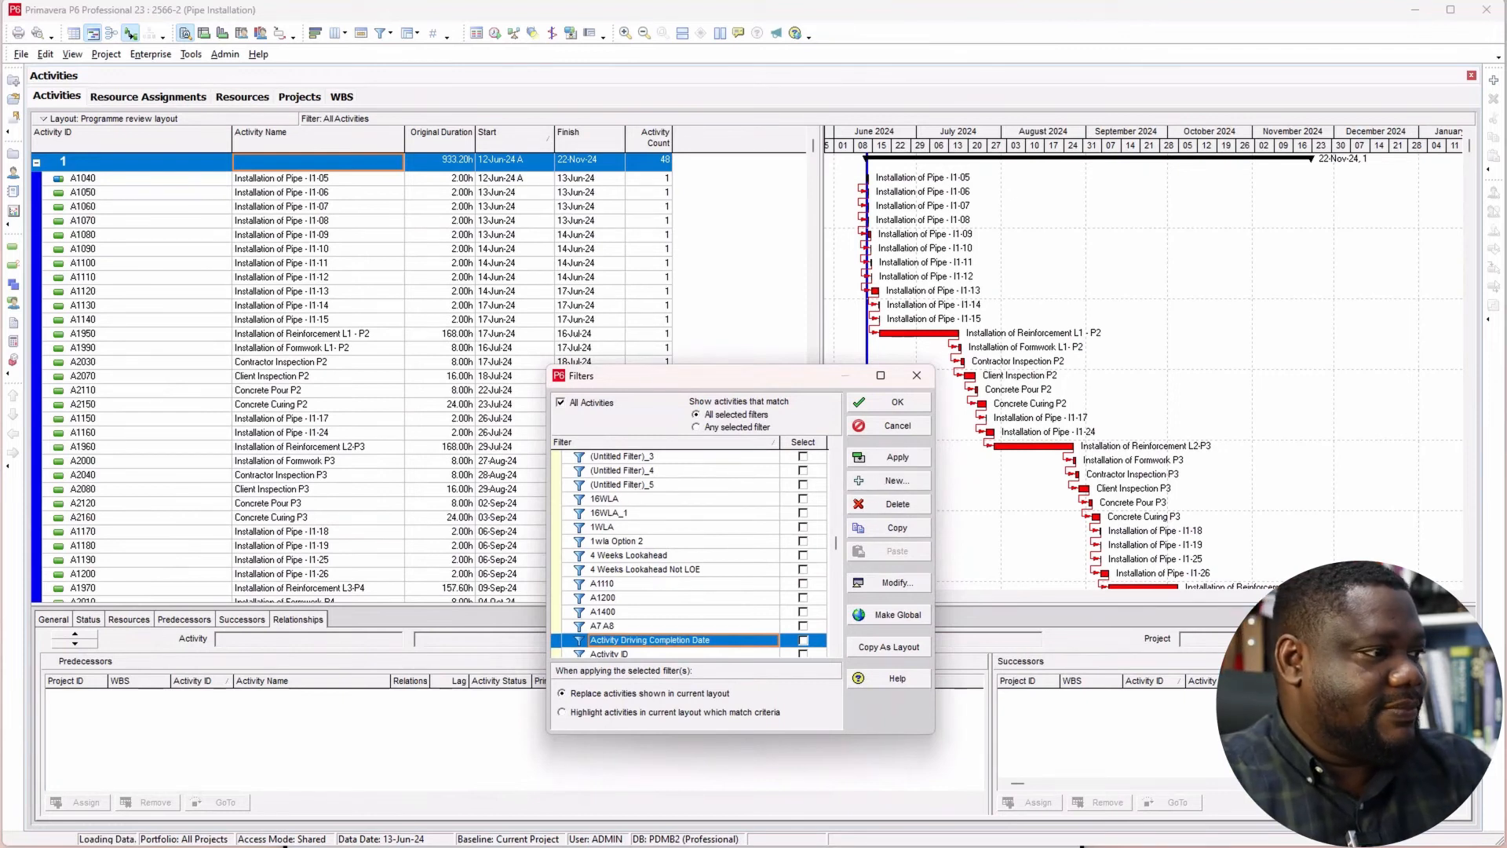
{"action": "left_click_drag", "start_coordinate": [796, 413], "coordinate": [556, 411]}
{"action": "type", "text": "FP"}
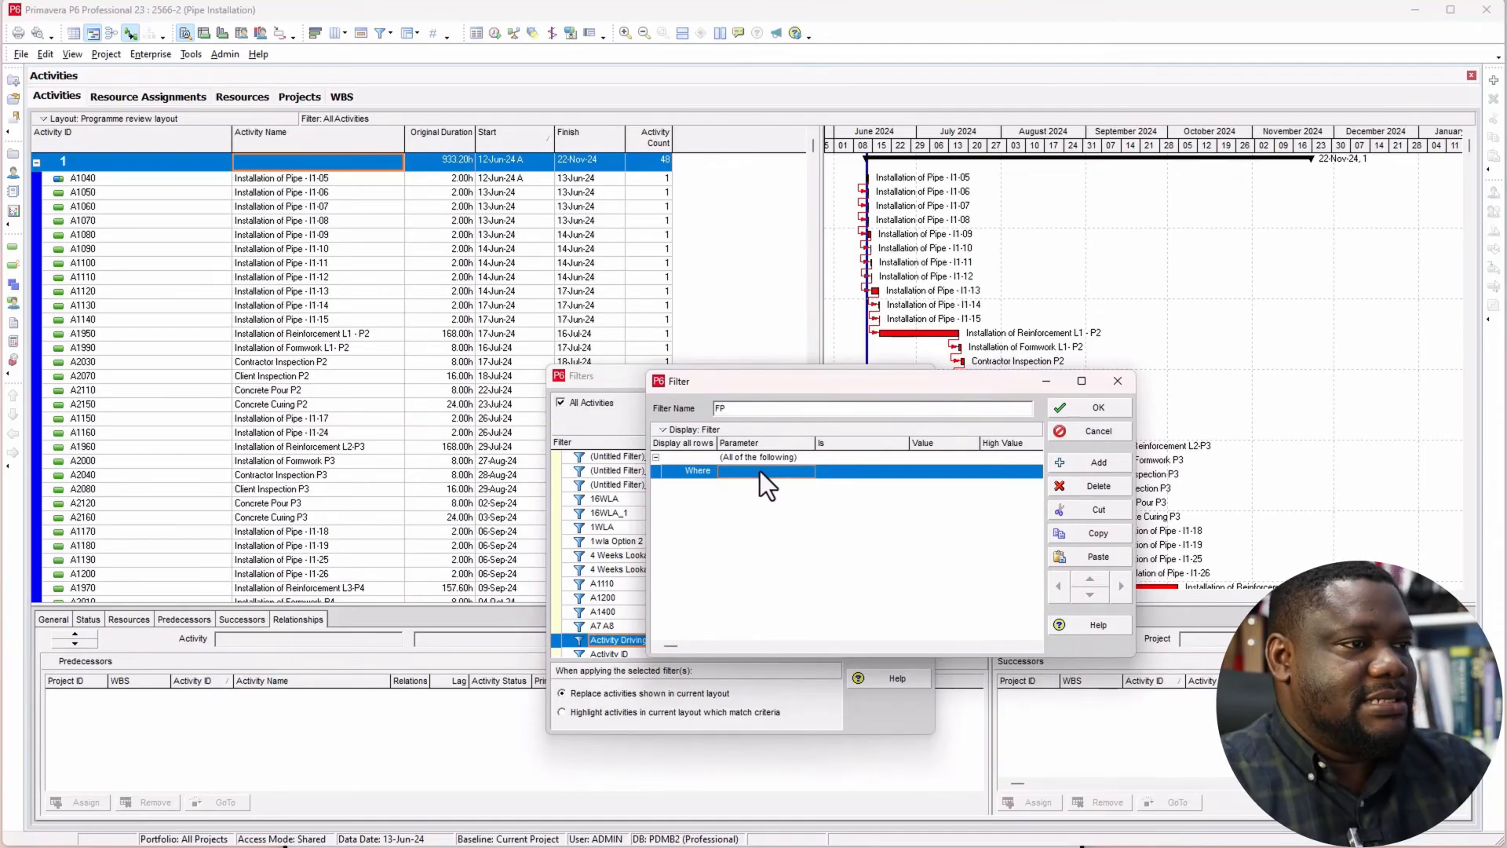
Step: Define the FP filter's condition as Float Path equals 1 and save the filter
{"action": "left_click", "coordinate": [760, 471]}
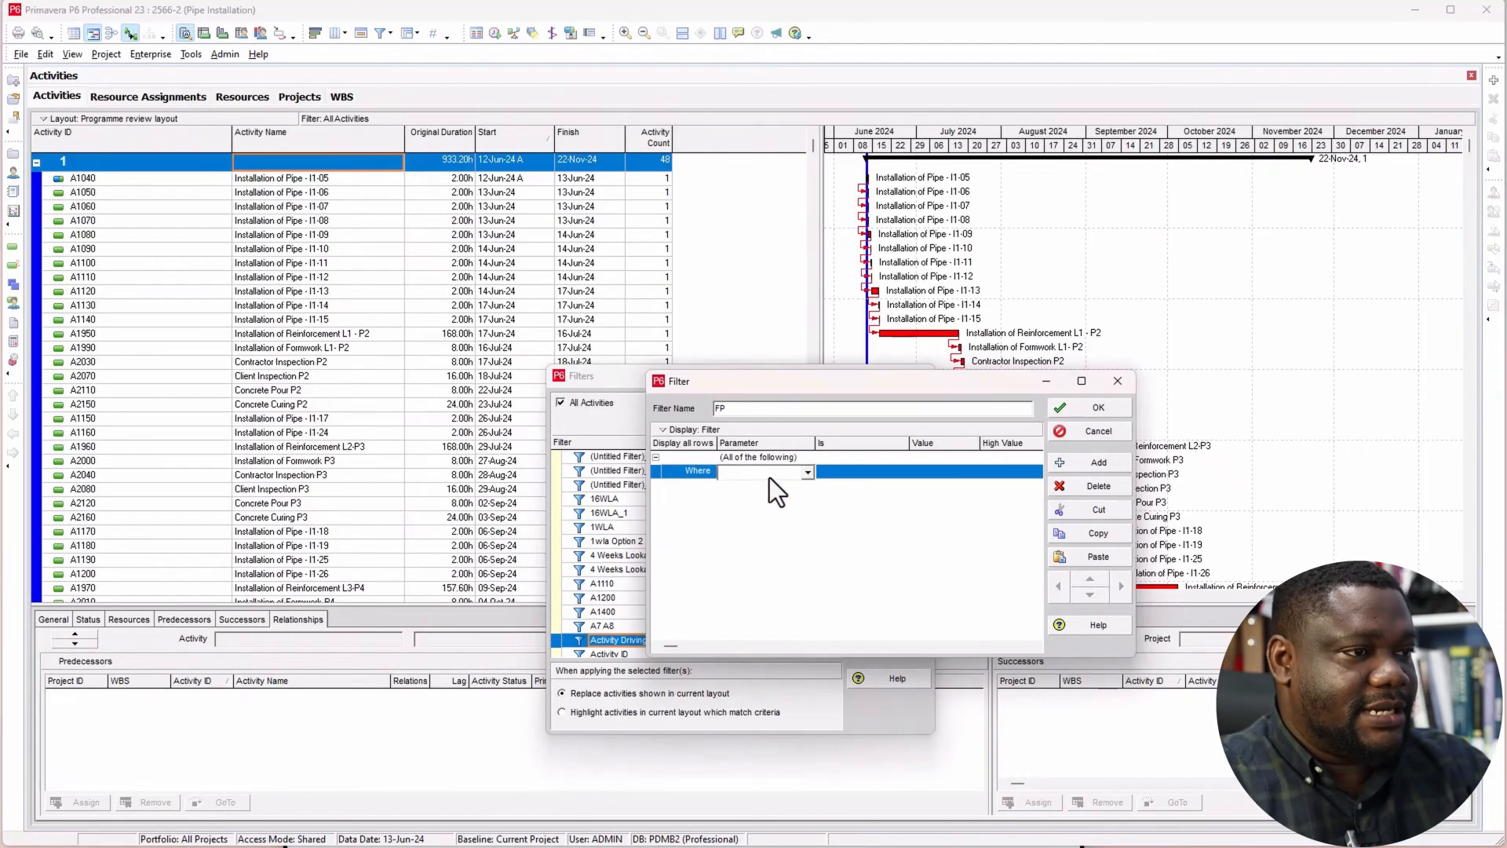
{"action": "key", "text": "f"}
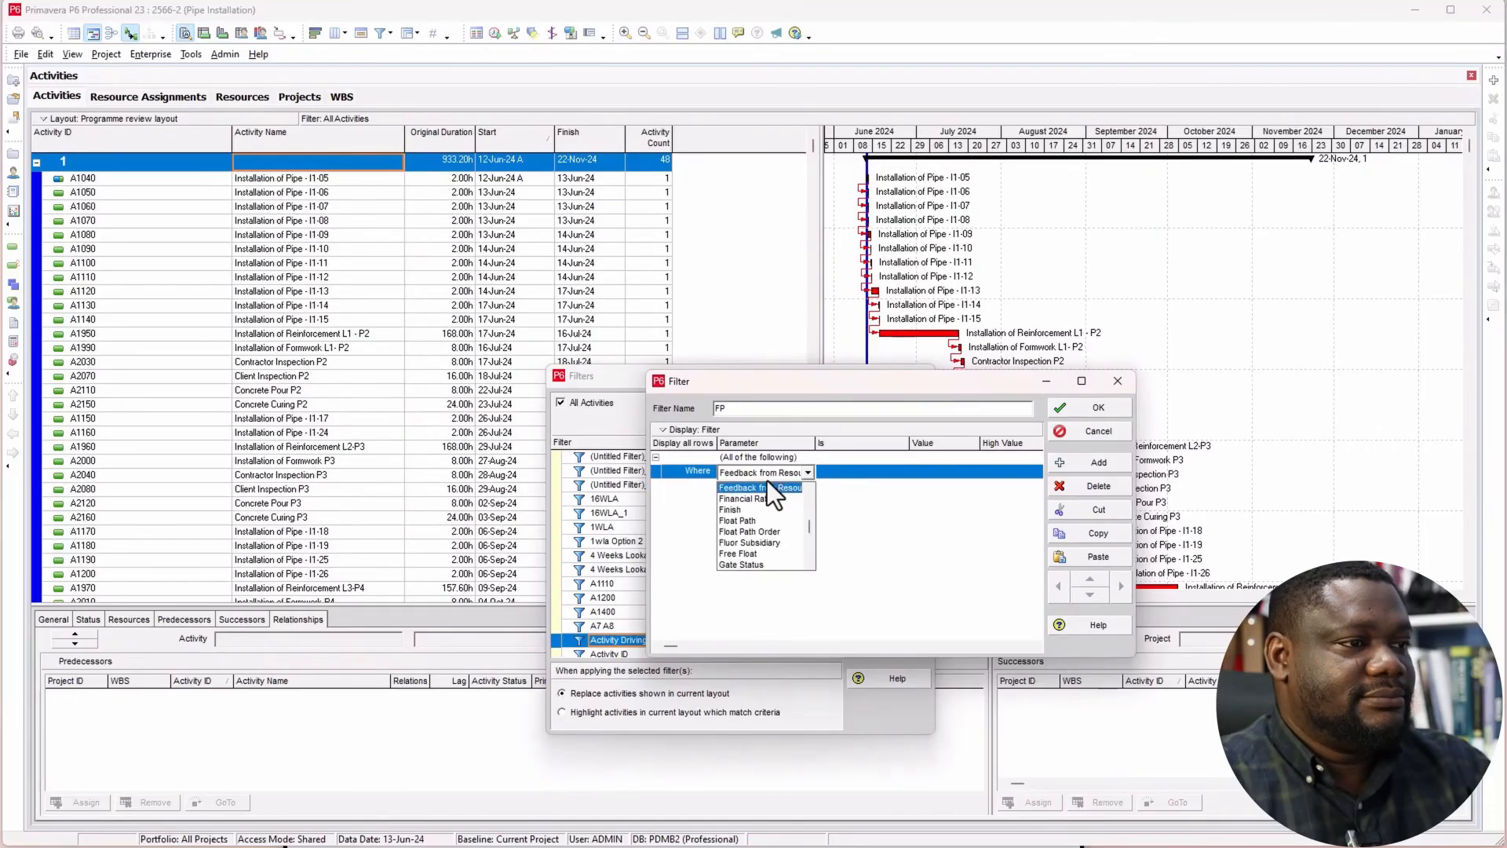
{"action": "left_click", "coordinate": [756, 520]}
{"action": "left_click", "coordinate": [884, 473]}
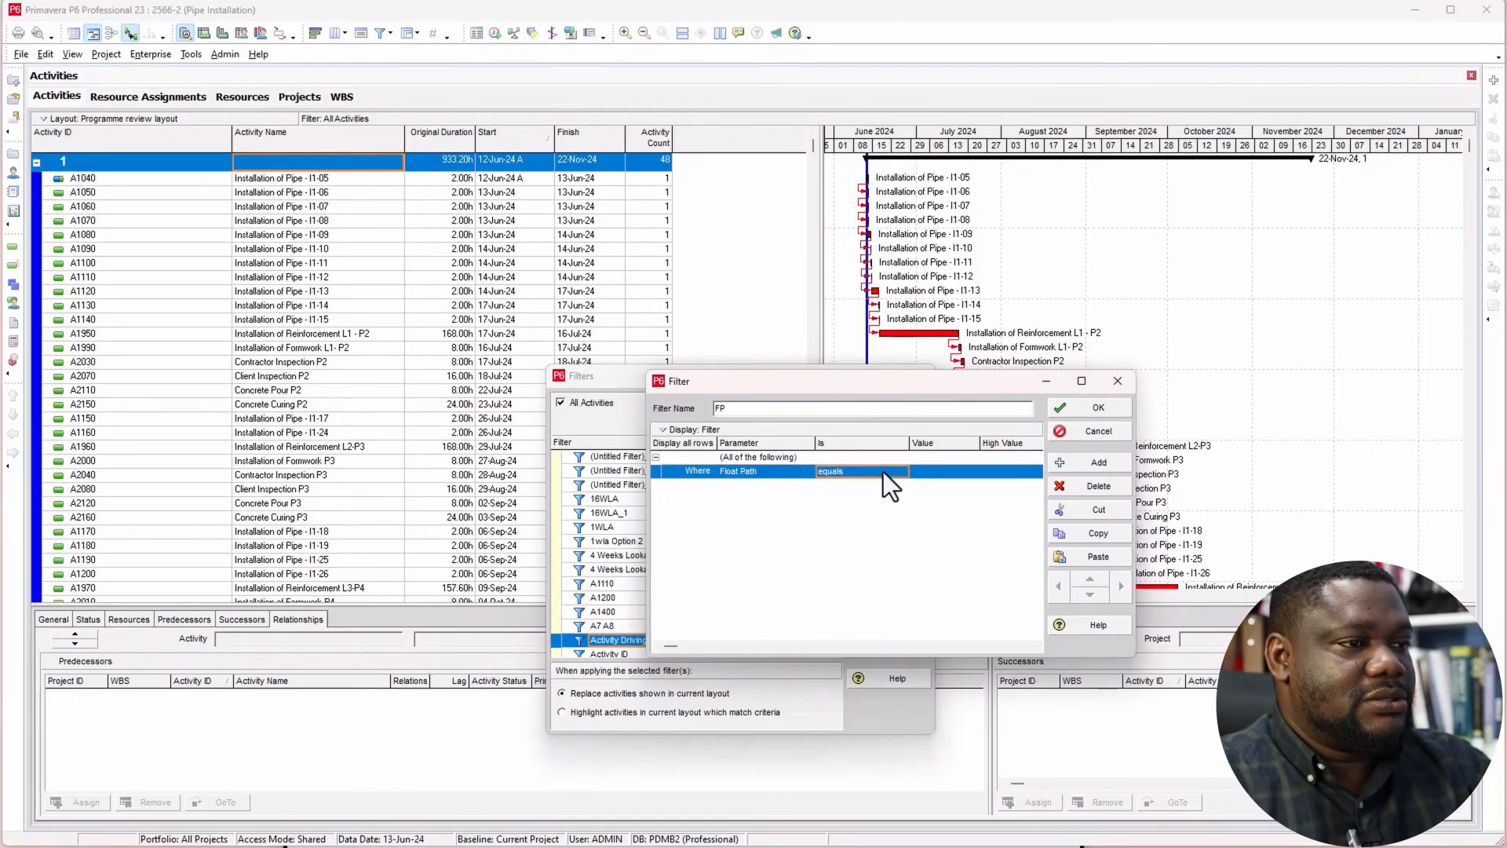
{"action": "left_click", "coordinate": [930, 472]}
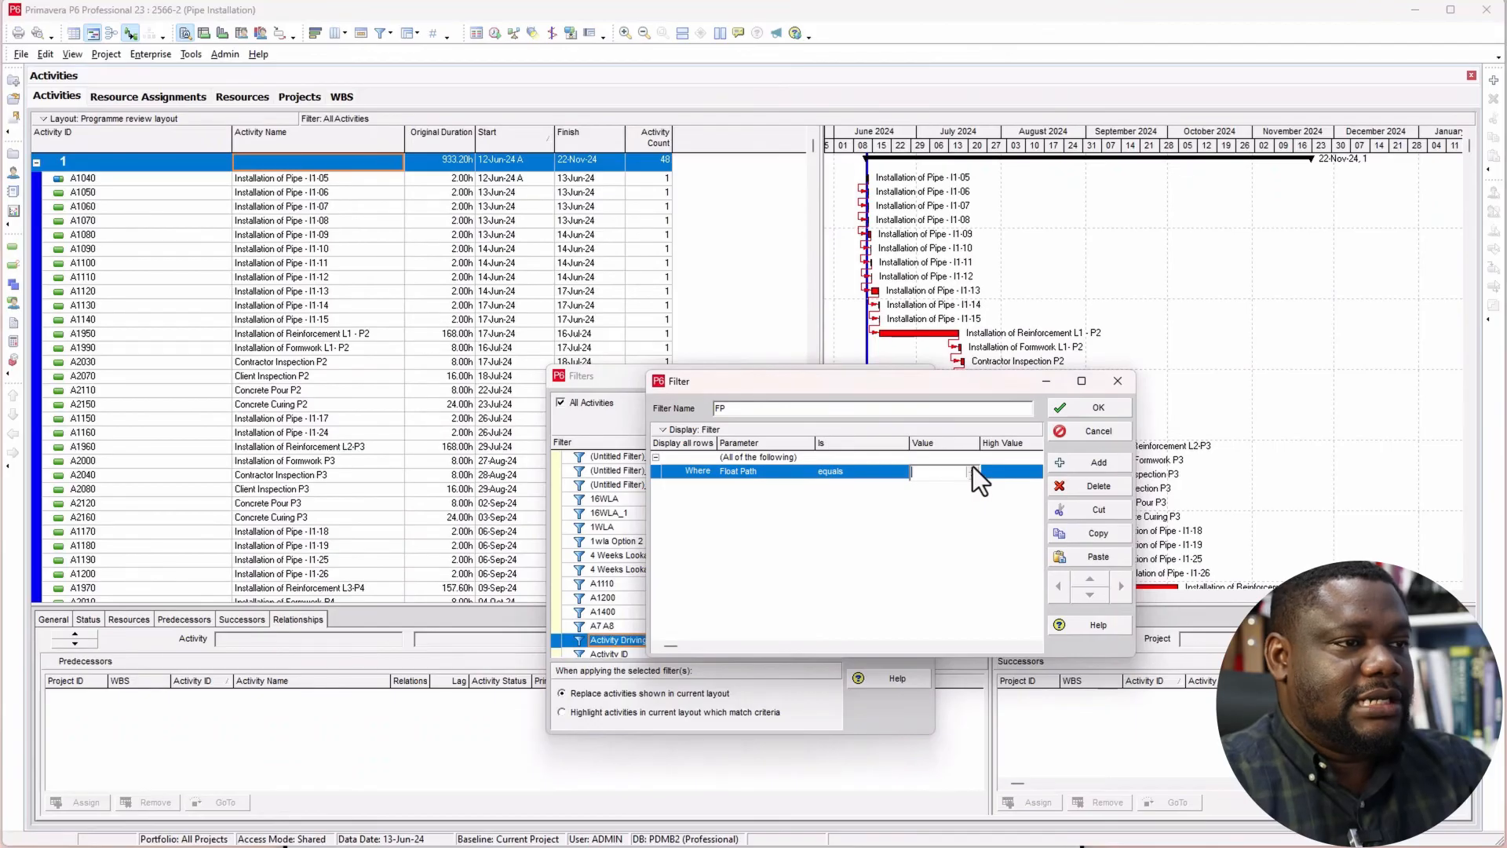
{"action": "left_click", "coordinate": [1093, 408]}
Step: Apply the FP filter in place of All Activities and view the filtered list from its first activity
{"action": "left_click", "coordinate": [893, 456]}
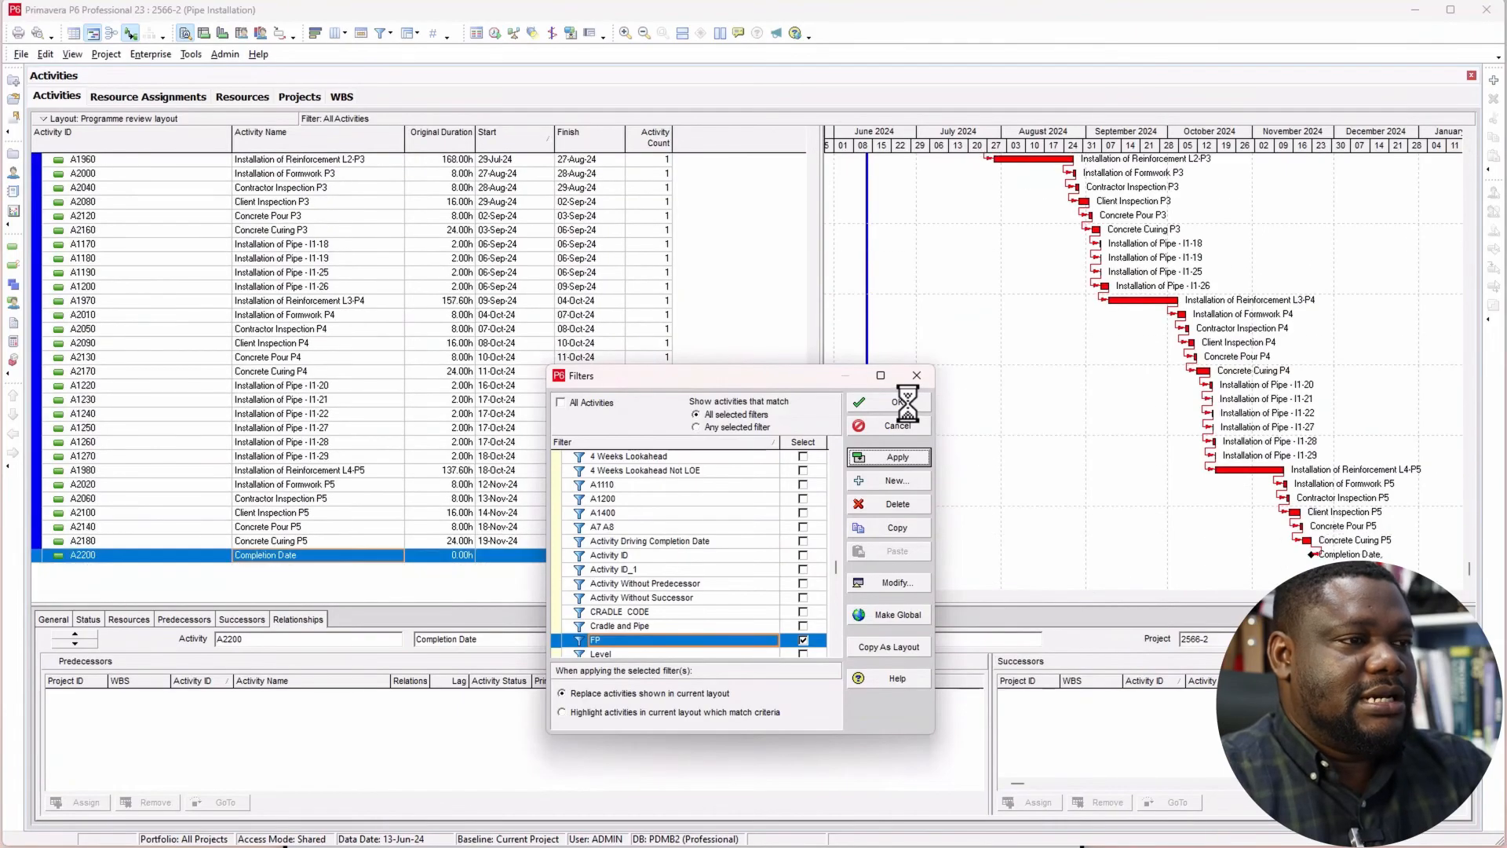
{"action": "left_click", "coordinate": [897, 402]}
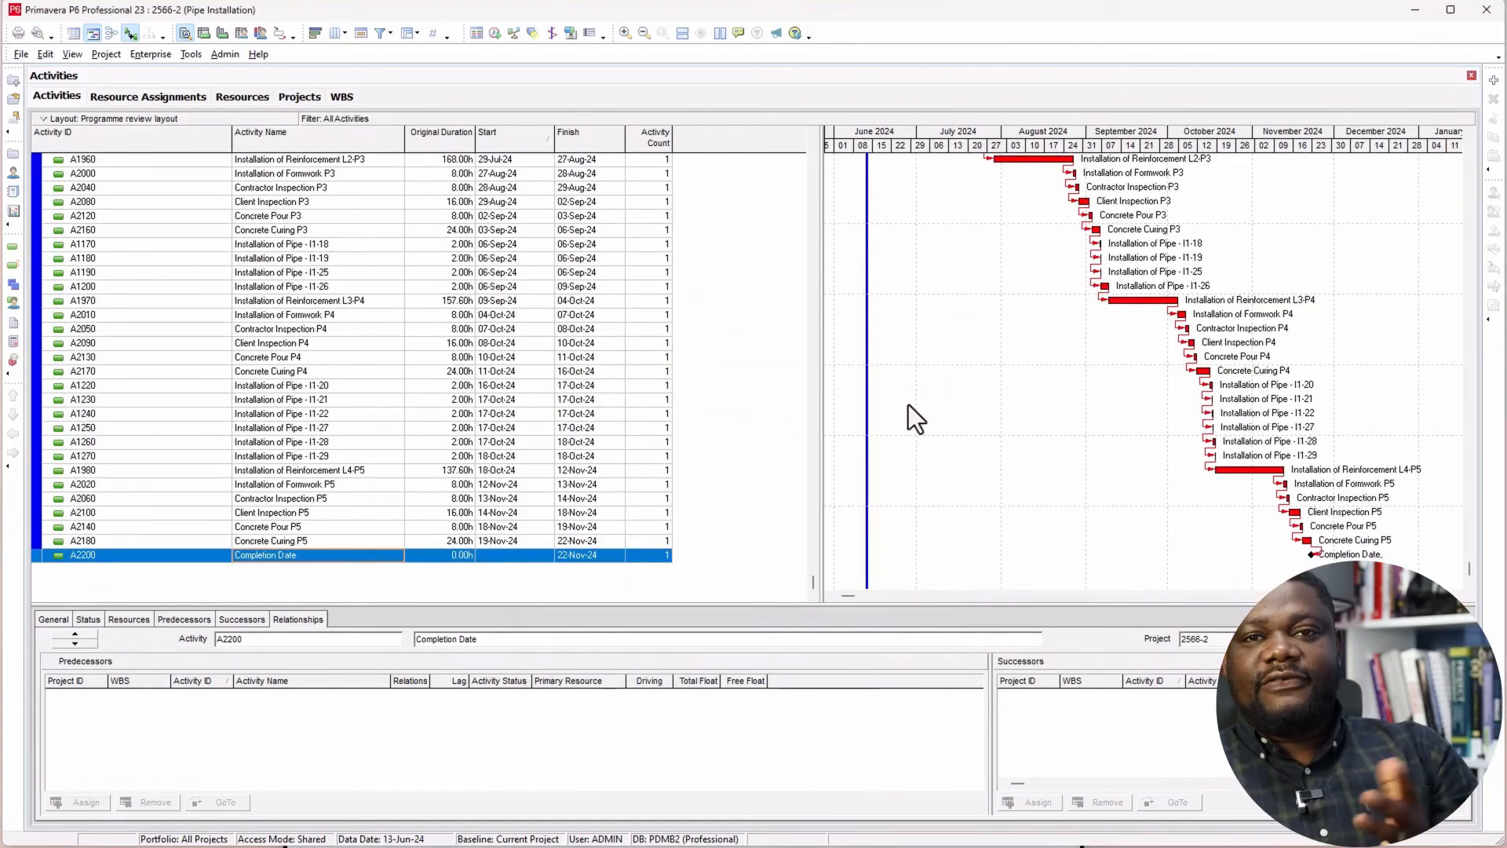
{"action": "scroll", "coordinate": [649, 509], "scroll_direction": "up", "scroll_amount": 2}
{"action": "scroll", "coordinate": [649, 508], "scroll_direction": "up", "scroll_amount": 5}
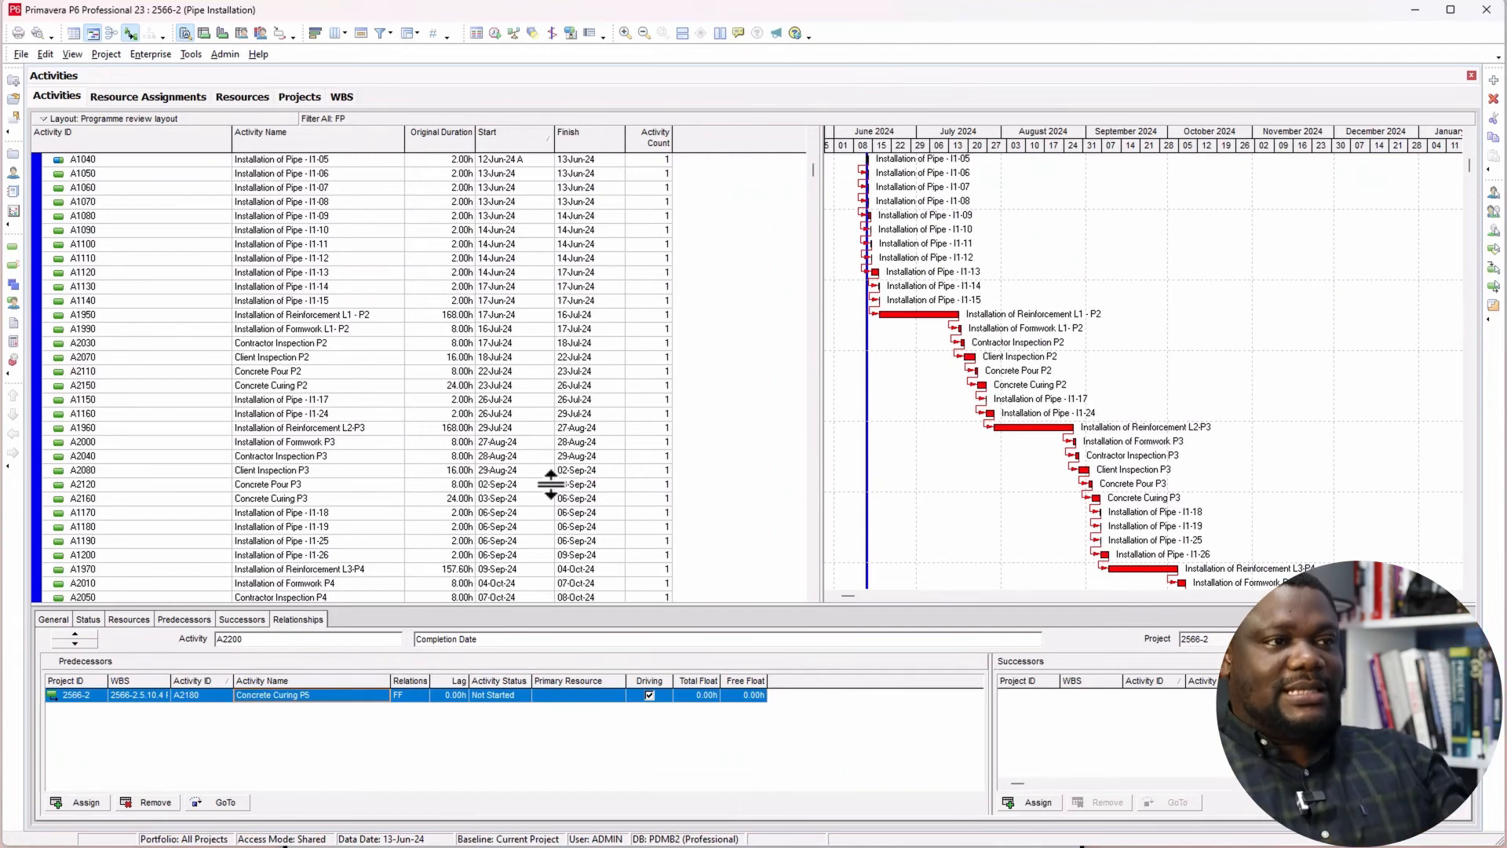
{"action": "scroll", "coordinate": [667, 343], "scroll_direction": "up", "scroll_amount": 1}
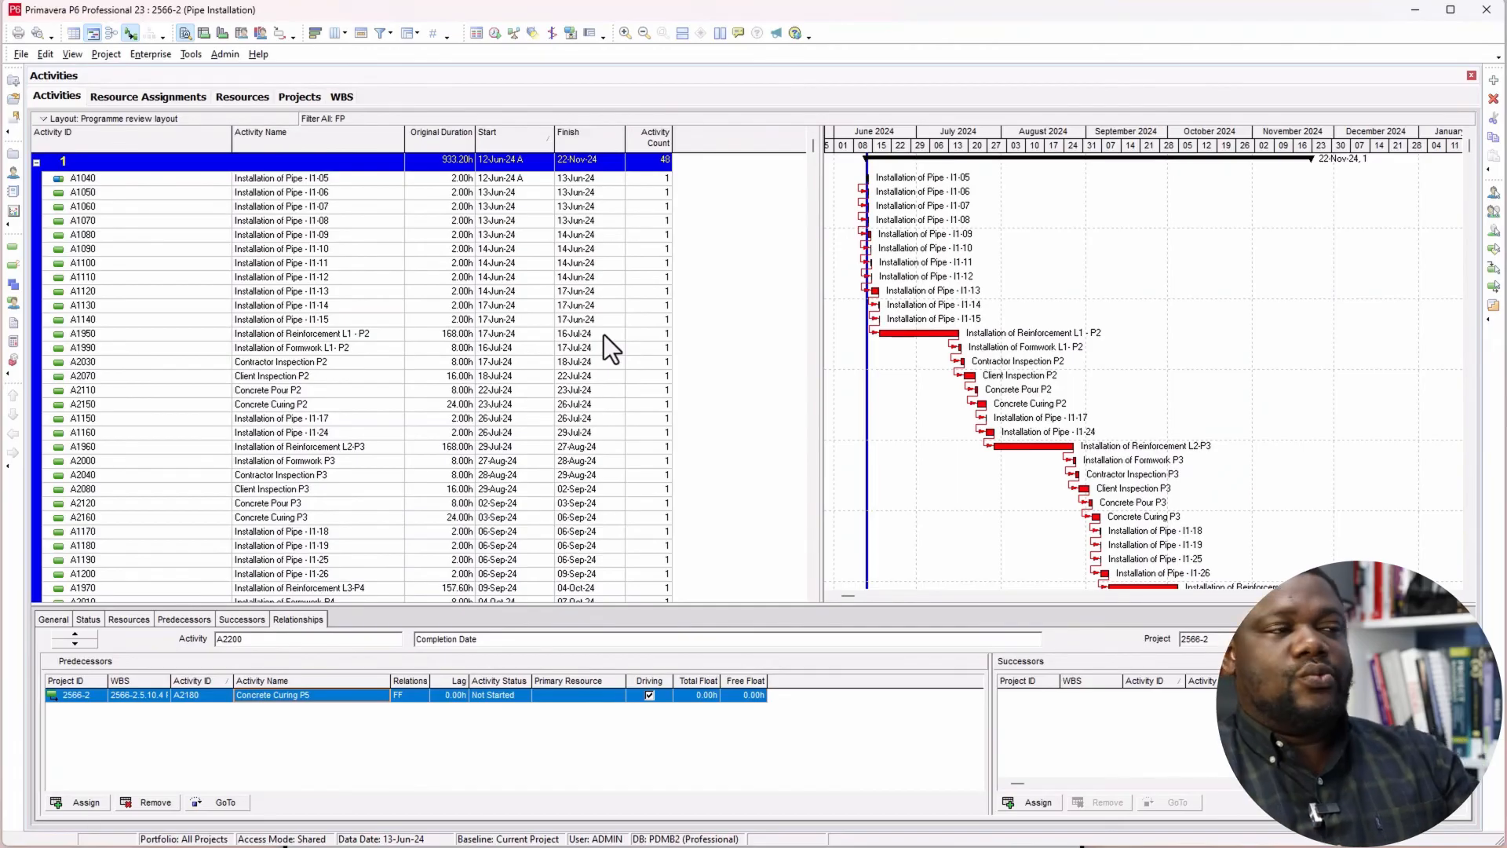
Step: Group the filtered activities by Project instead of Float Path, apply the grouping and select the Pipe Installation band
{"action": "right_click", "coordinate": [737, 261]}
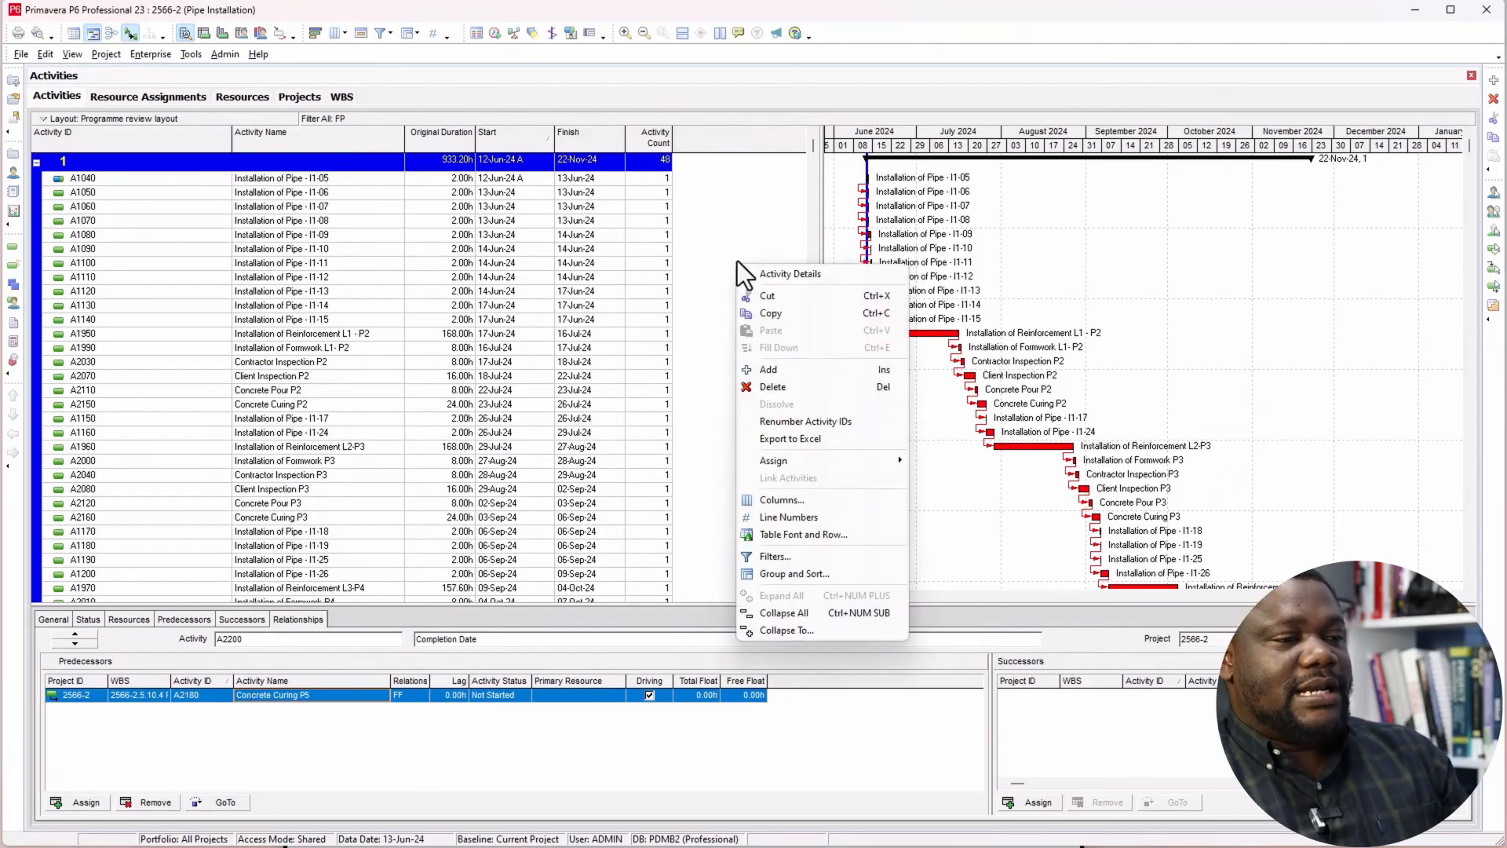
{"action": "left_click", "coordinate": [785, 575]}
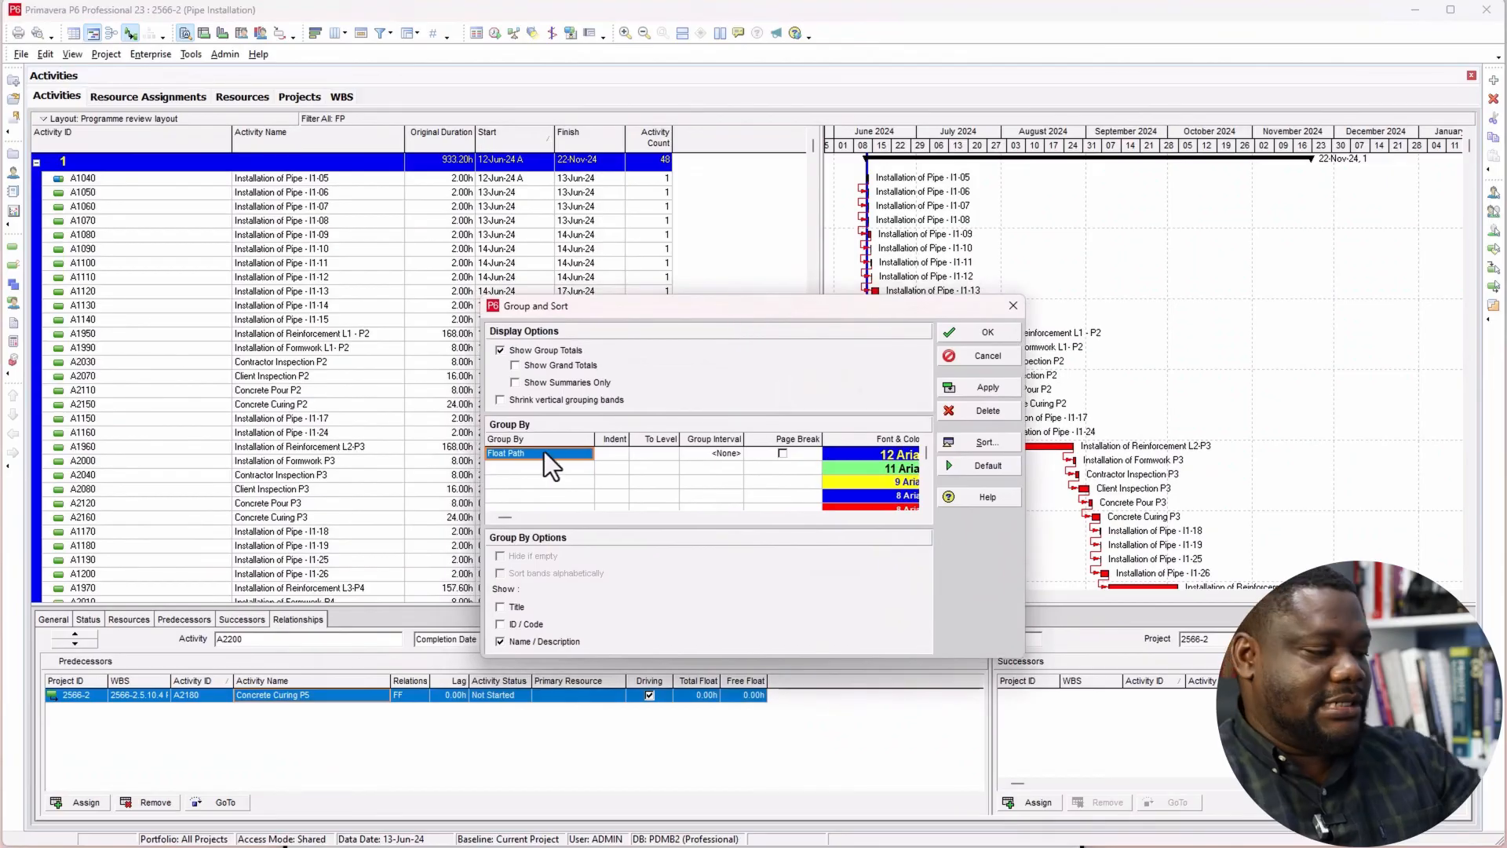
{"action": "key", "text": "p"}
{"action": "left_click", "coordinate": [557, 456]}
{"action": "scroll", "coordinate": [550, 517], "scroll_direction": "down", "scroll_amount": 3}
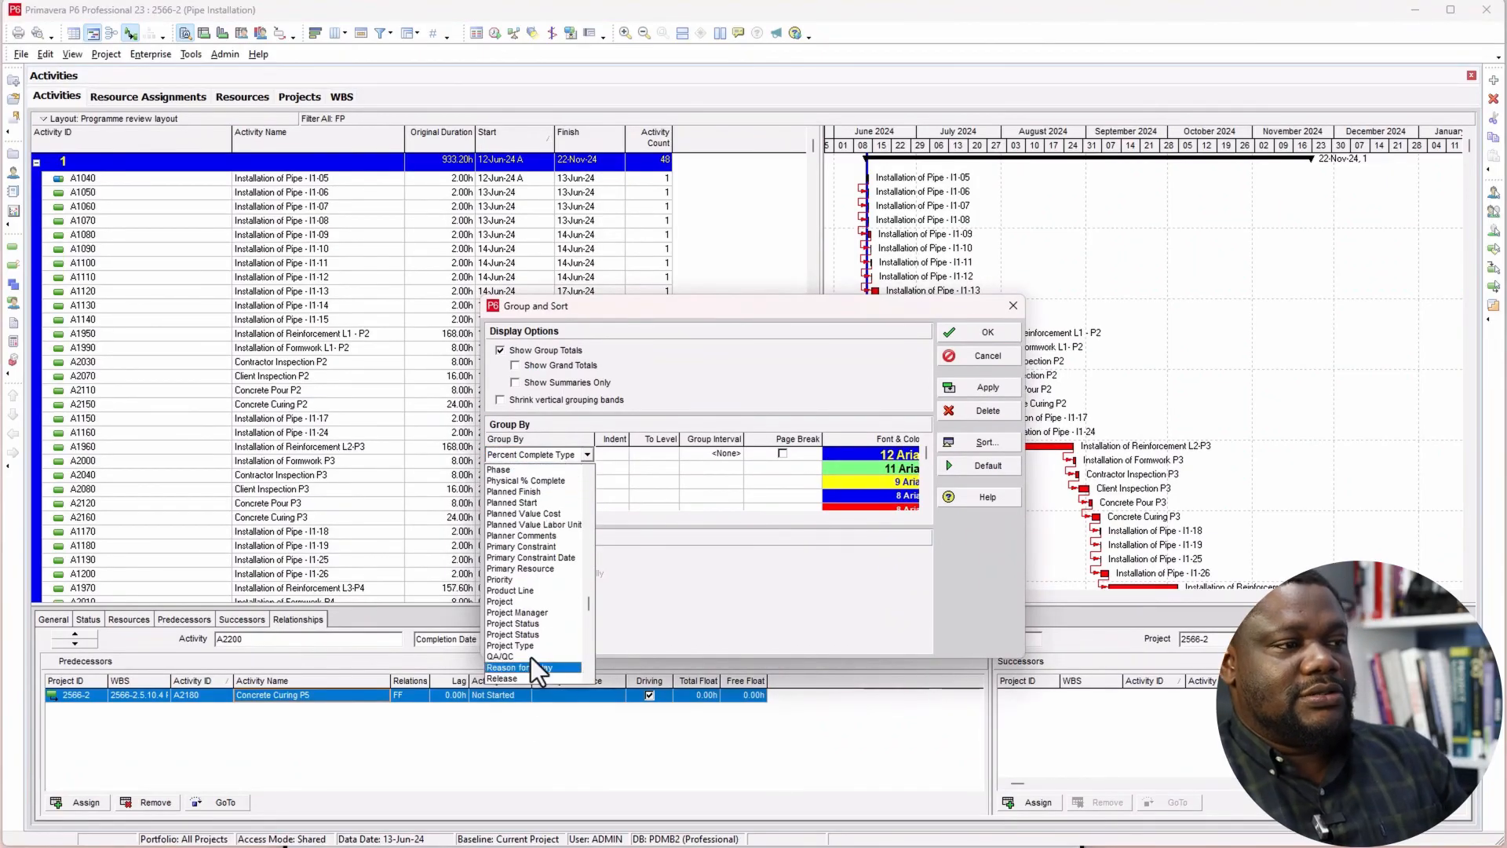
{"action": "left_click", "coordinate": [521, 603]}
{"action": "left_click", "coordinate": [974, 385]}
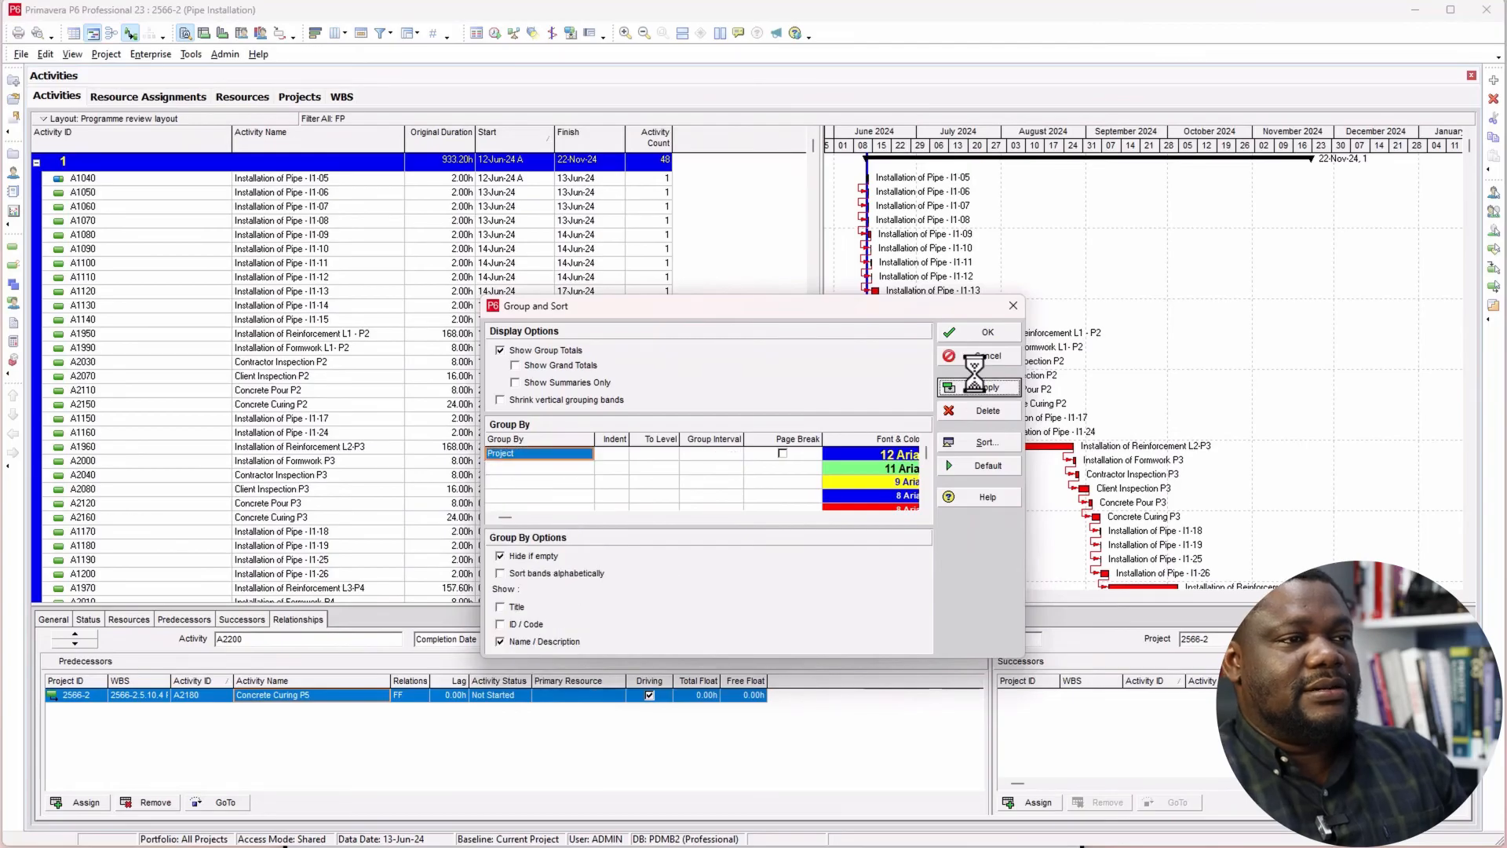
{"action": "left_click", "coordinate": [984, 332]}
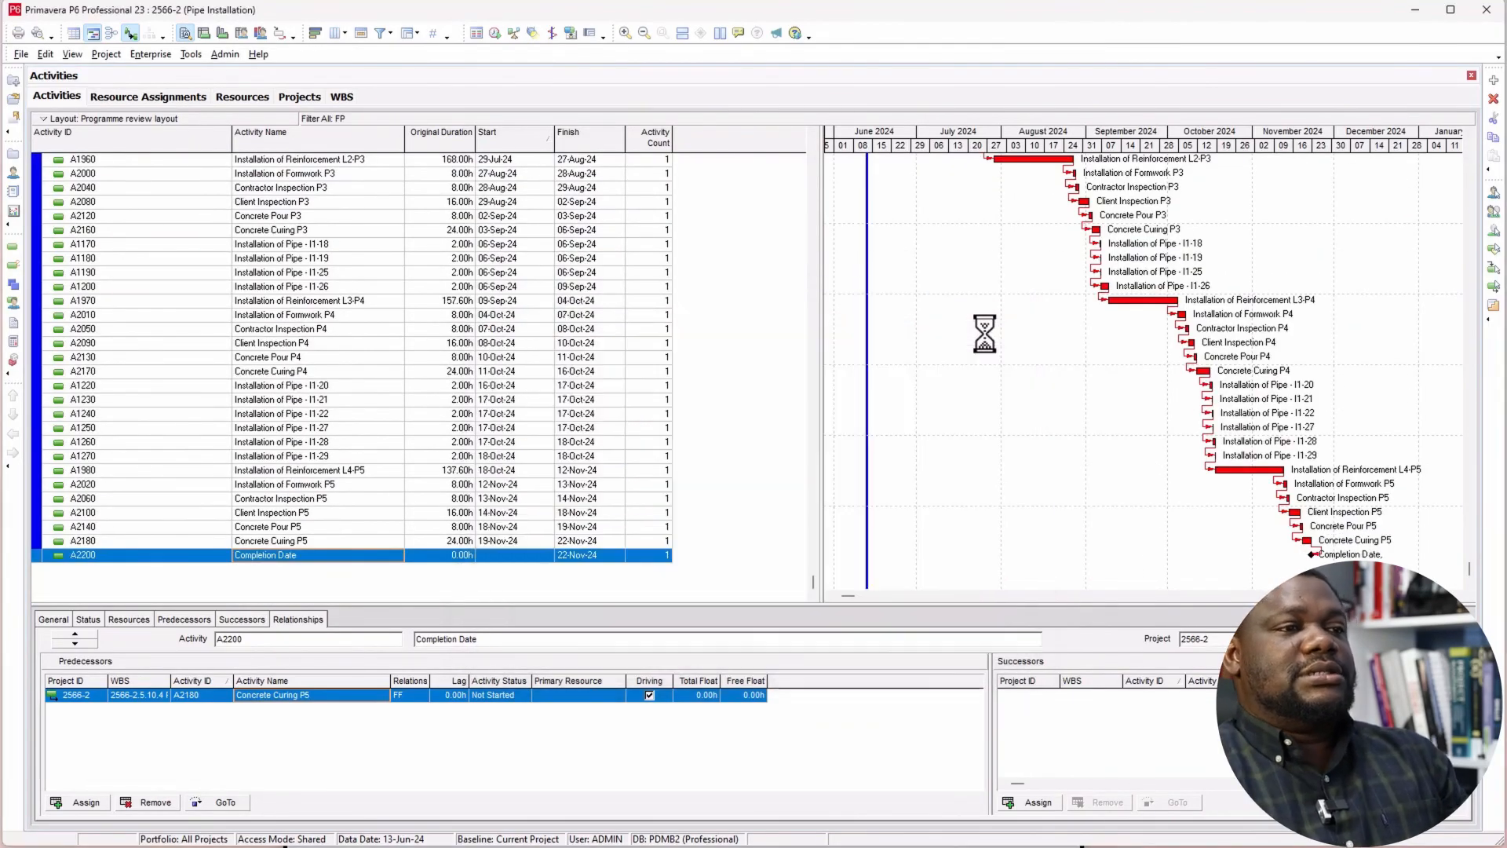
{"action": "scroll", "coordinate": [568, 382], "scroll_direction": "up", "scroll_amount": 3}
{"action": "scroll", "coordinate": [675, 384], "scroll_direction": "up", "scroll_amount": 5}
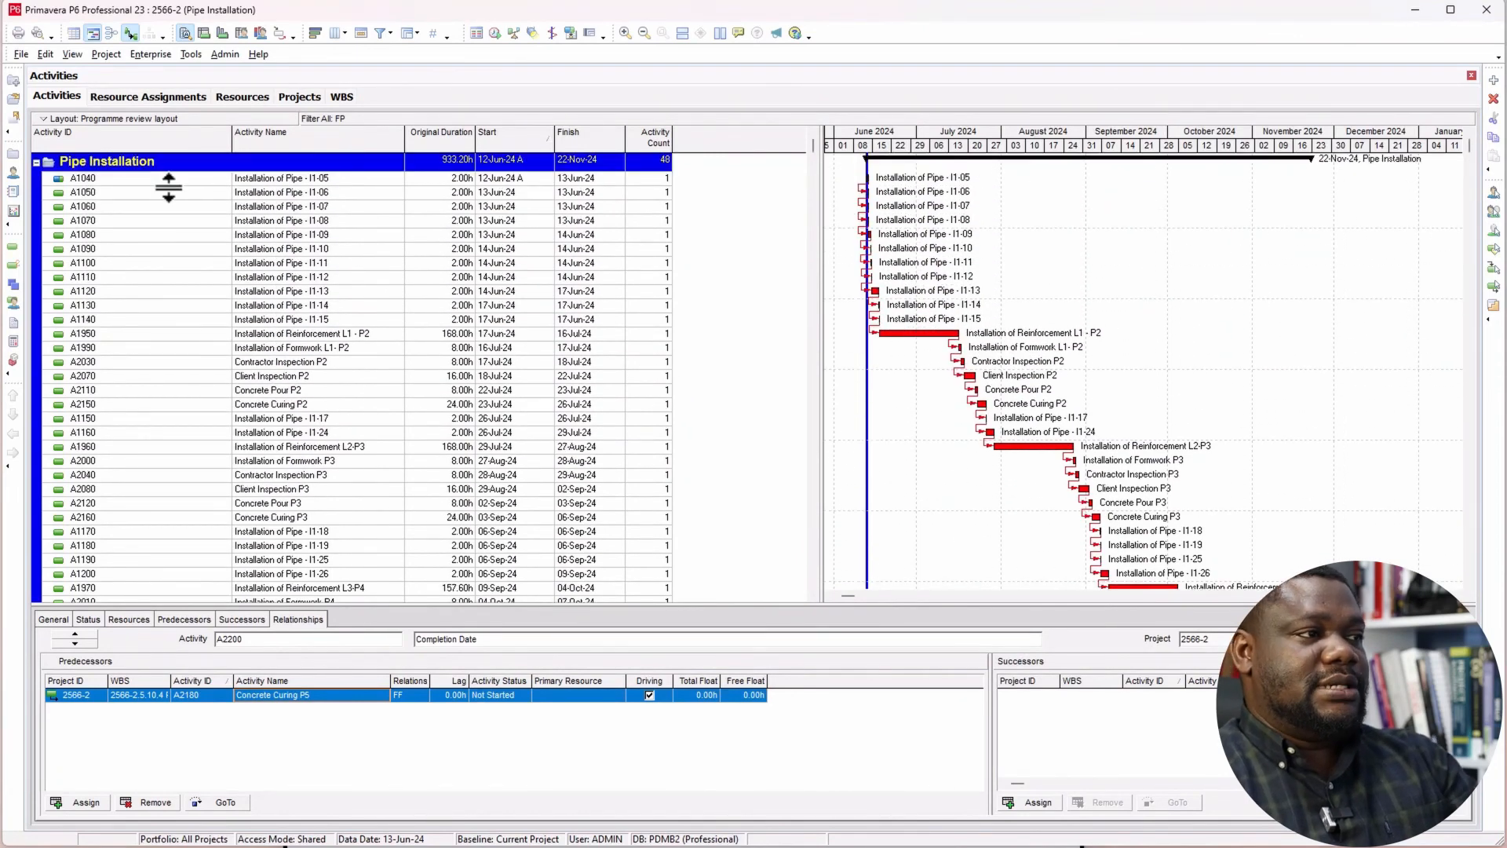
{"action": "left_click", "coordinate": [135, 165]}
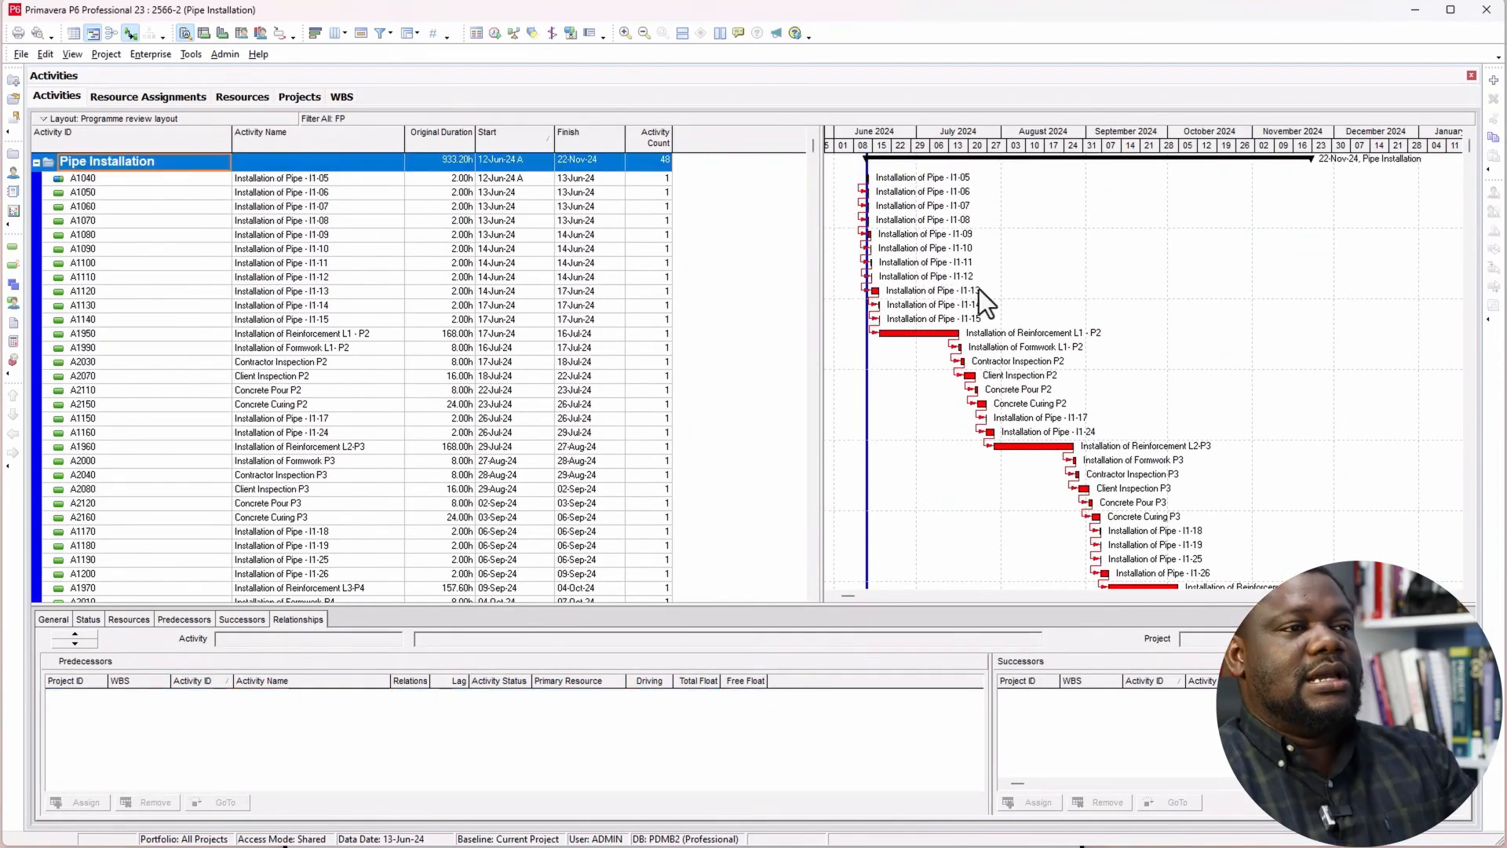